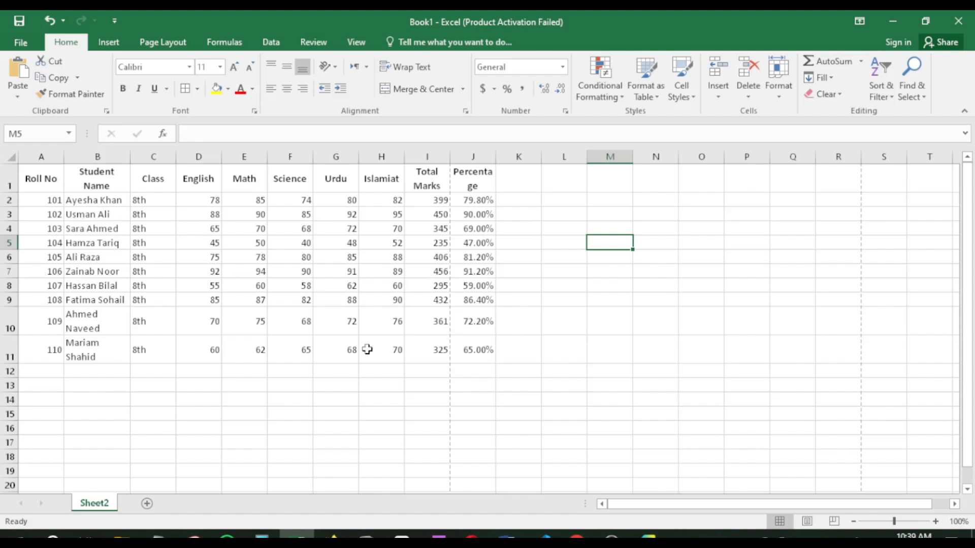
Clear all students' values in the Total Marks and Percentage columns, range I2:J11, keeping the headers
left_click(441, 202)
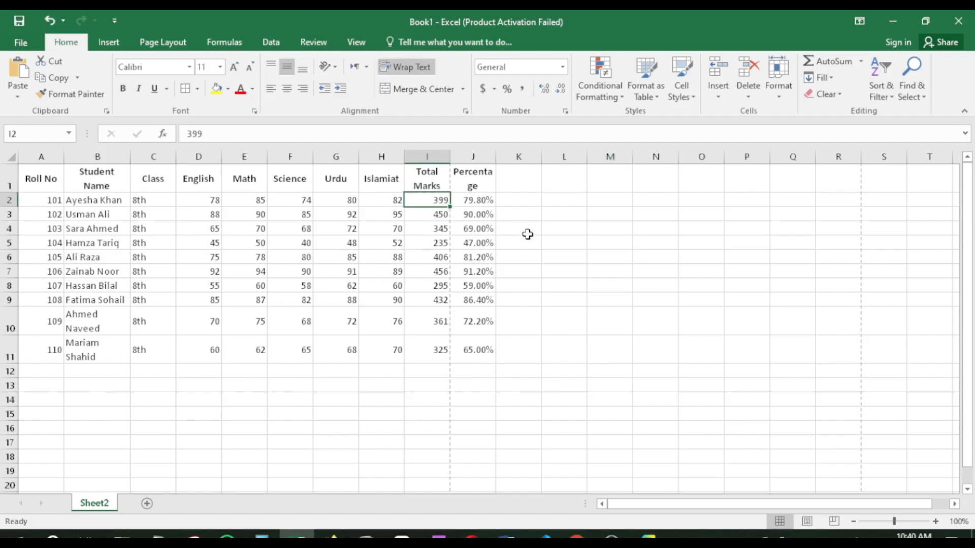
left_click(503, 202)
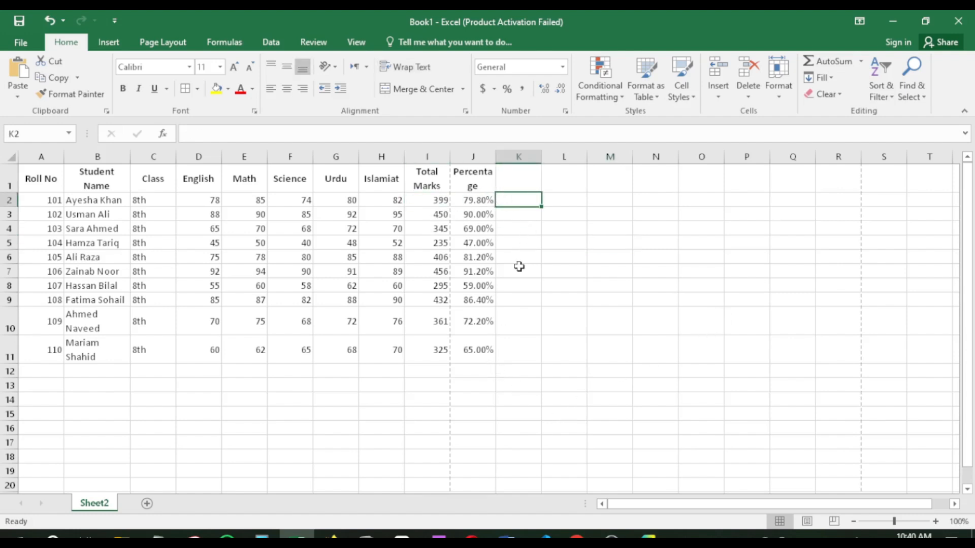
left_click_drag(484, 199, 473, 342)
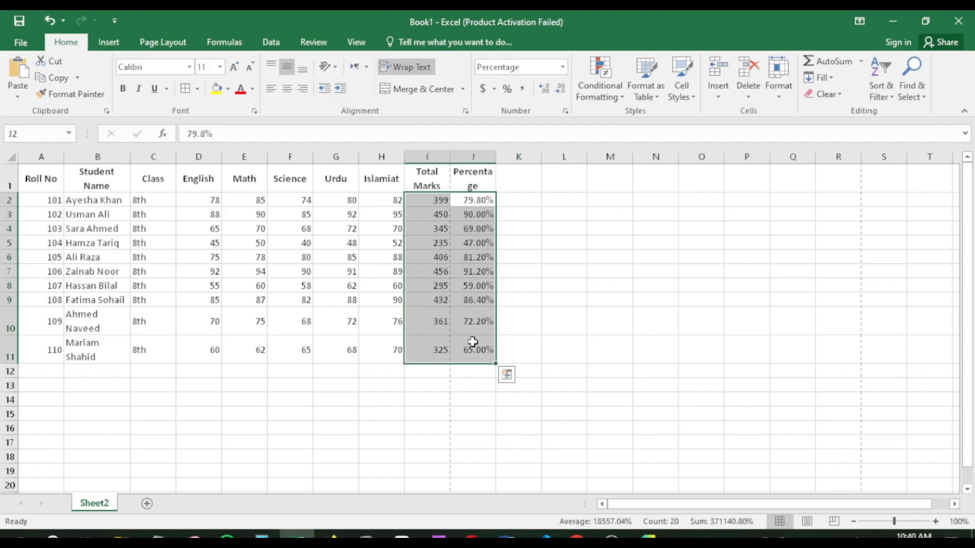
key("Delete")
left_click(521, 274)
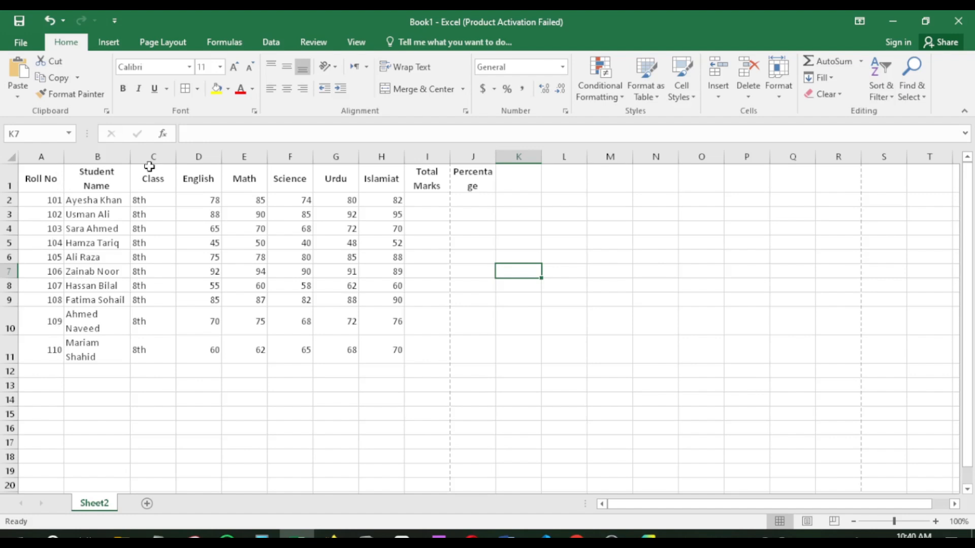
left_click(117, 176)
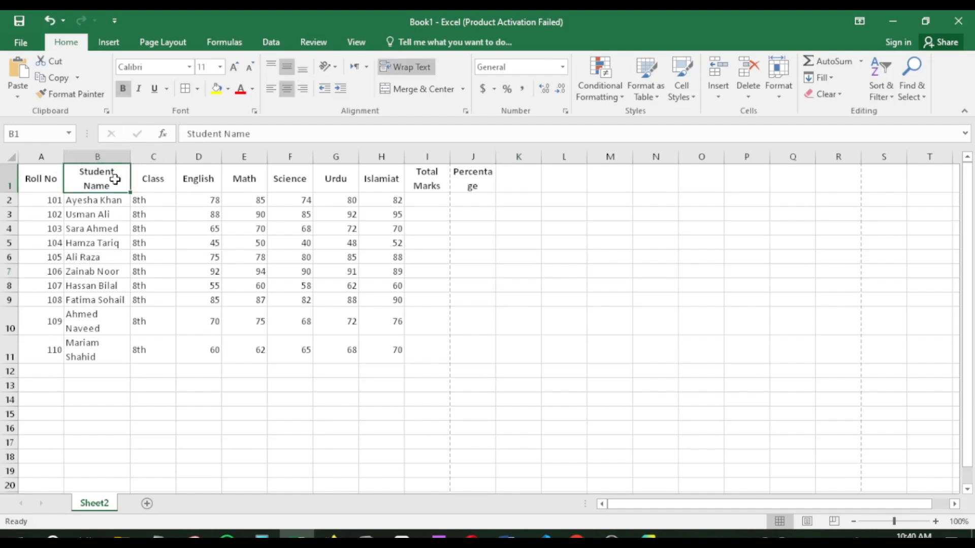
left_click(166, 180)
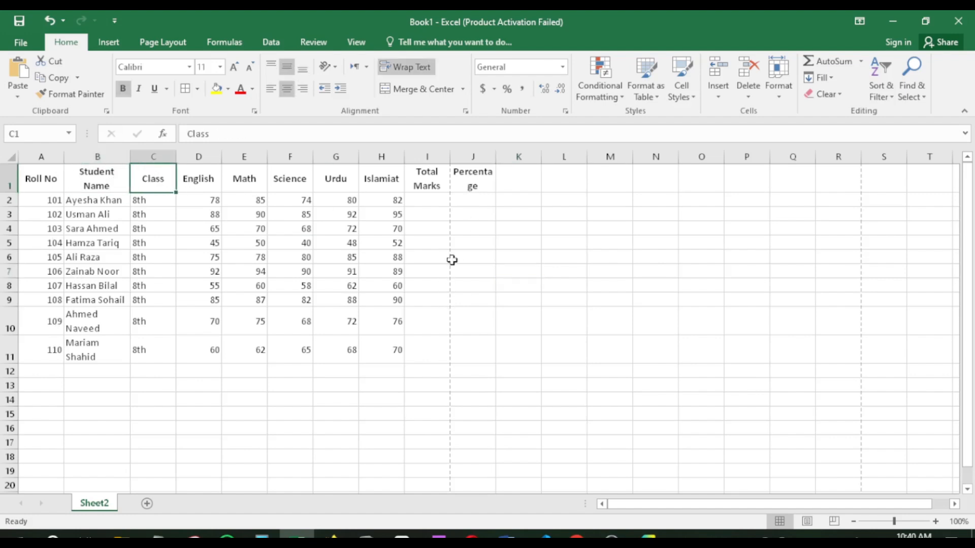
left_click(425, 213)
left_click(448, 200)
left_click(469, 201)
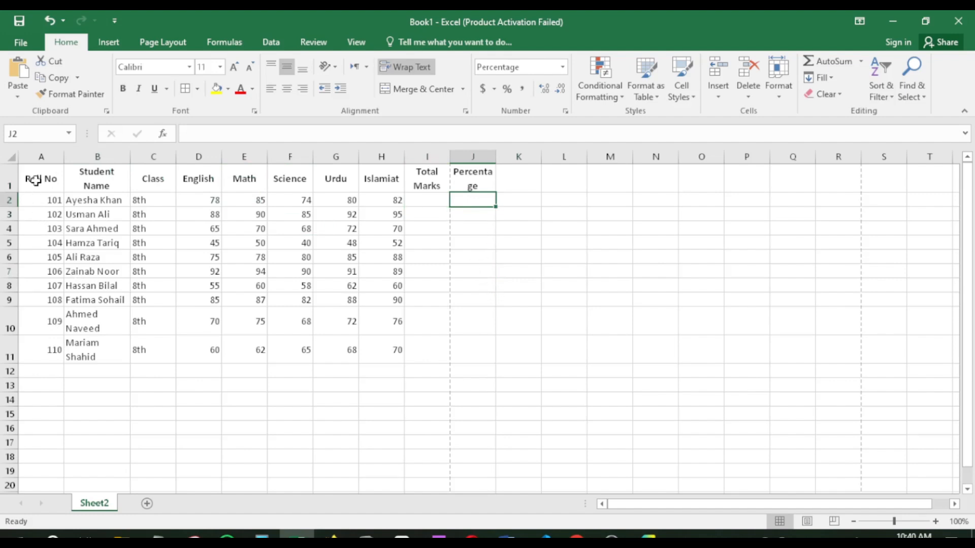
Insert a blank row above the table headers and enter the title "Government High School" in cell A1
left_click(9, 179)
right_click(10, 182)
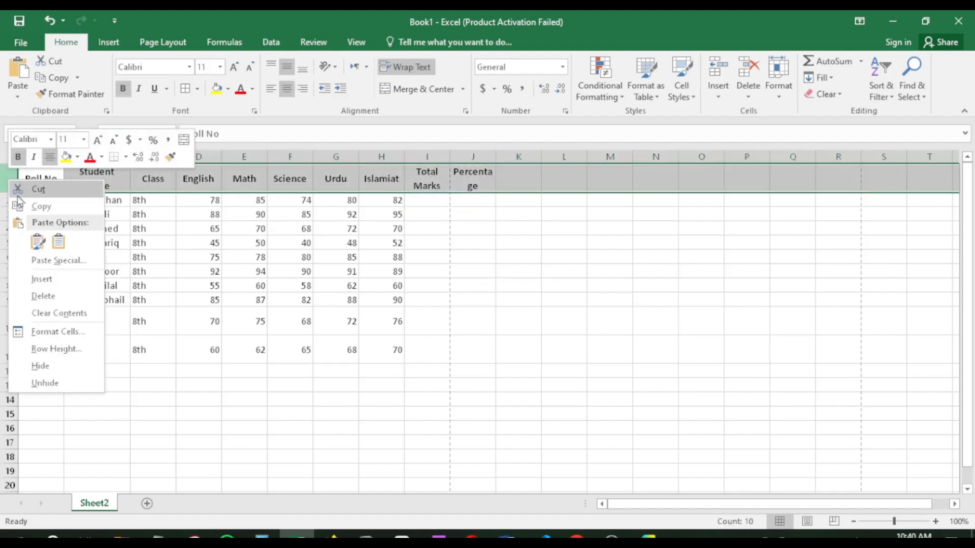
left_click(42, 279)
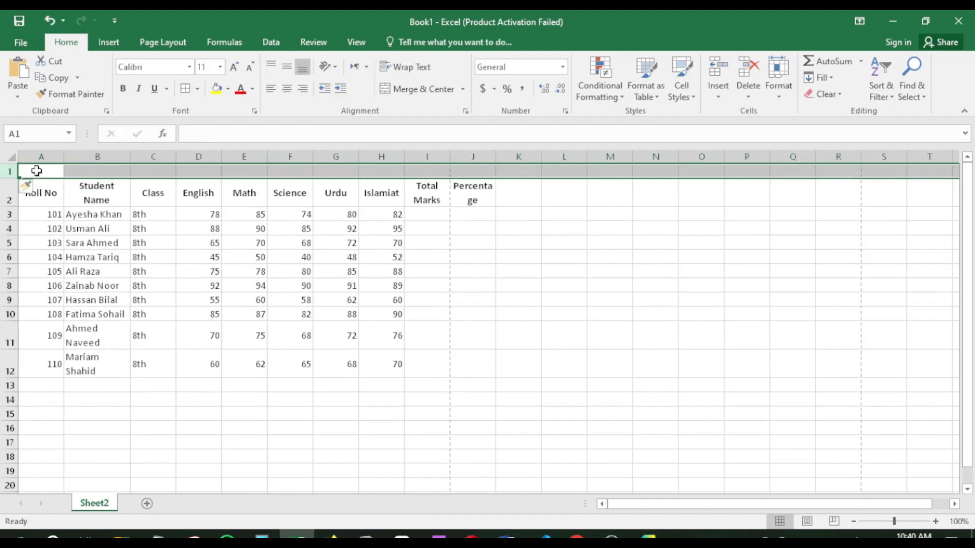
left_click(37, 170)
type("G")
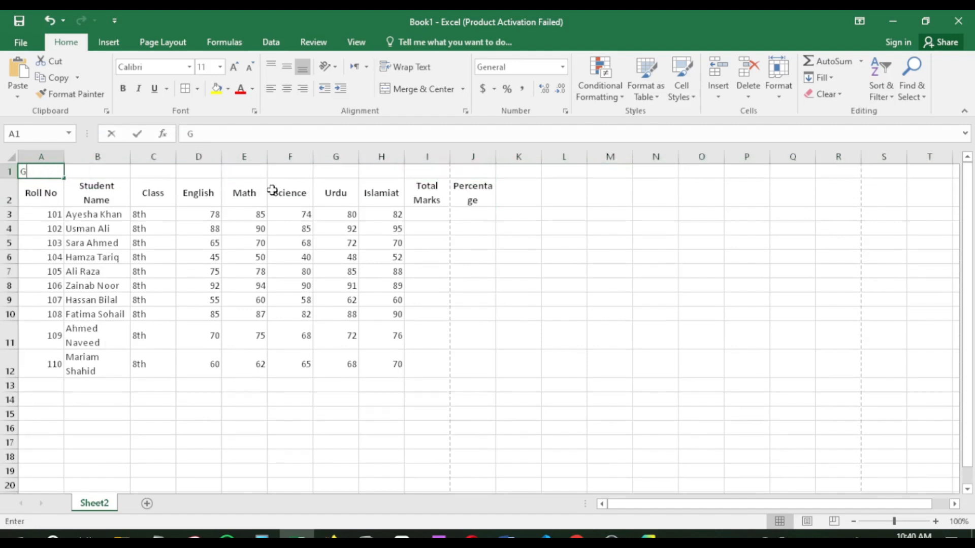
type("overnment H")
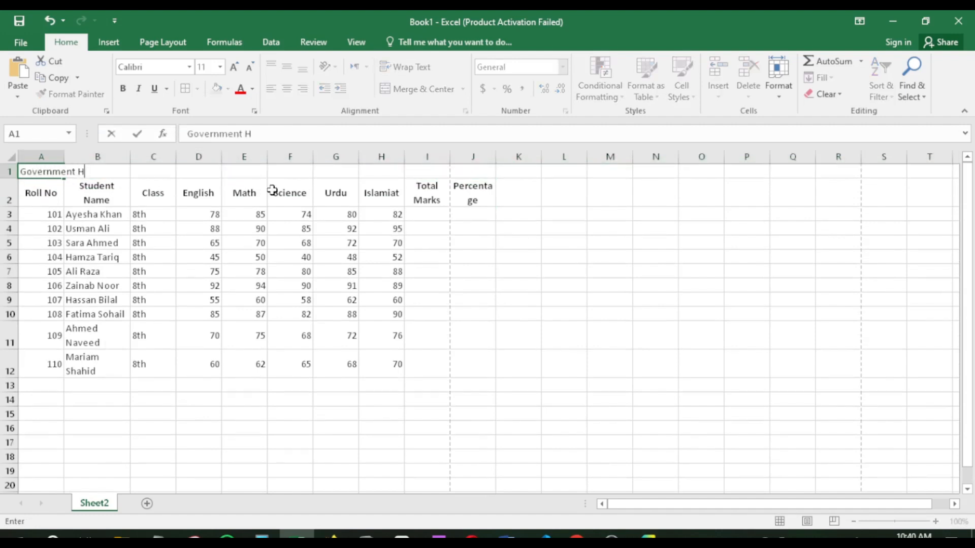
type("igh School")
key("Return")
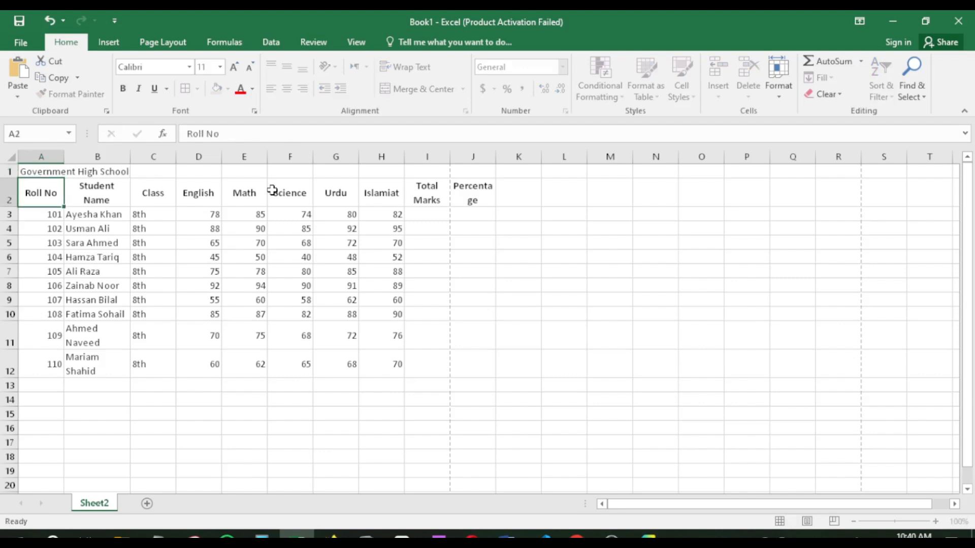
Format the school title in A1 as bold with font size 16
left_click(34, 171)
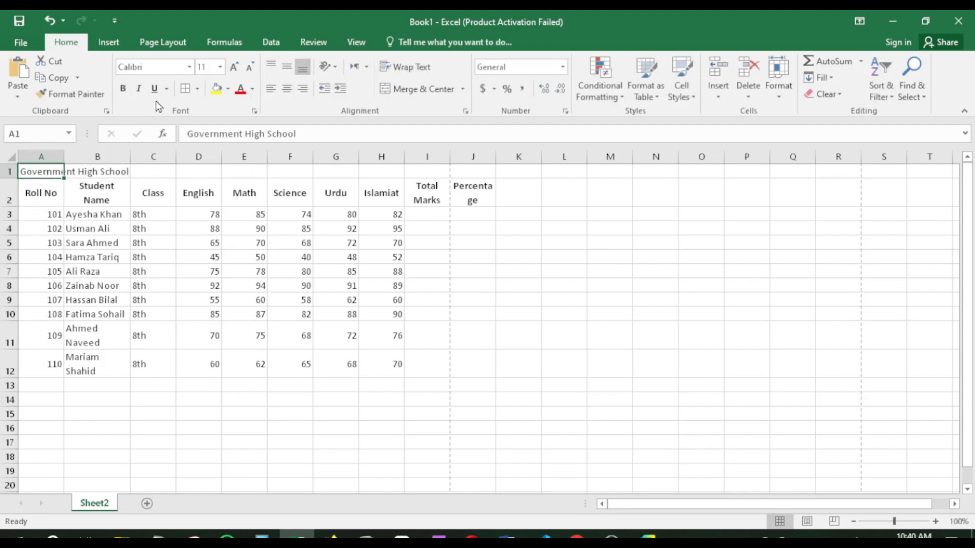
left_click(219, 67)
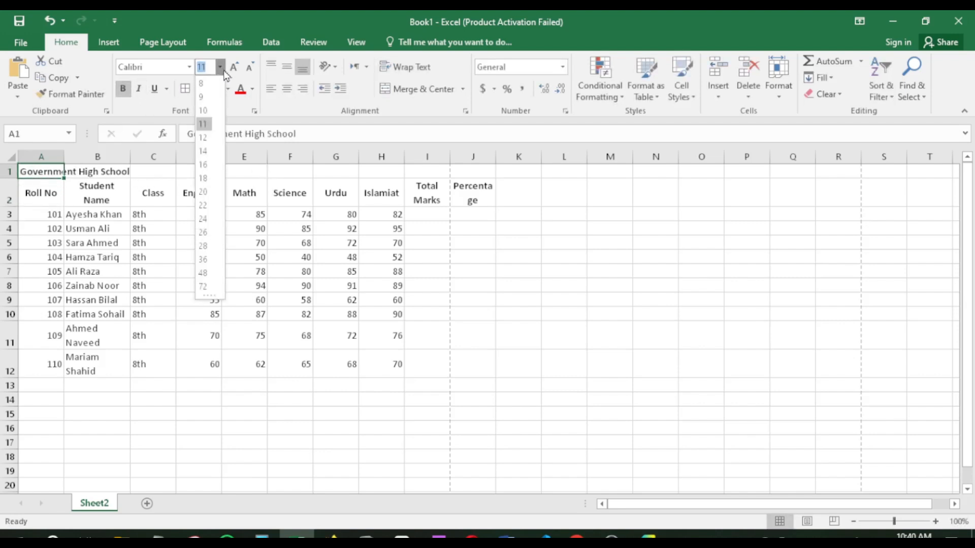
left_click(210, 168)
left_click(226, 177)
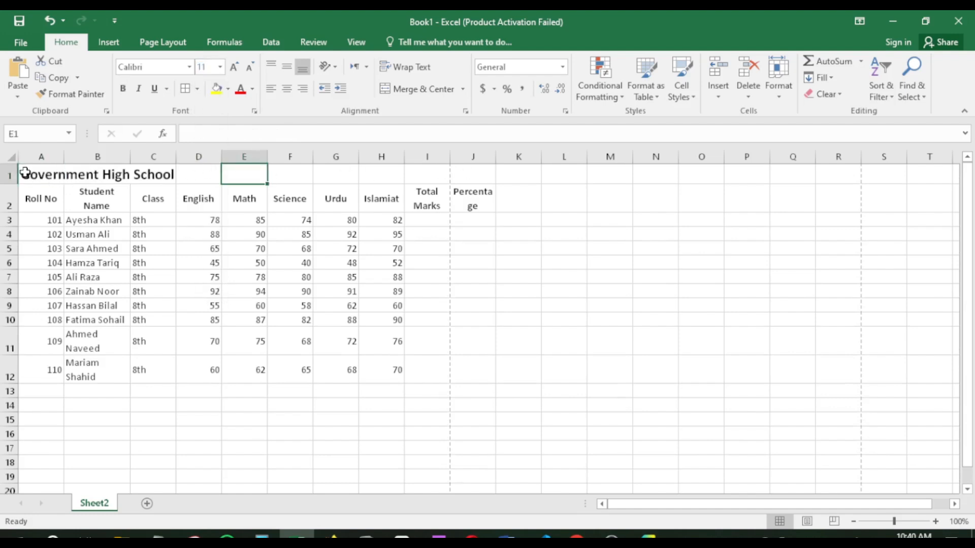
Merge and center the school title across the table's full width, A1:J1
left_click_drag(24, 173, 476, 177)
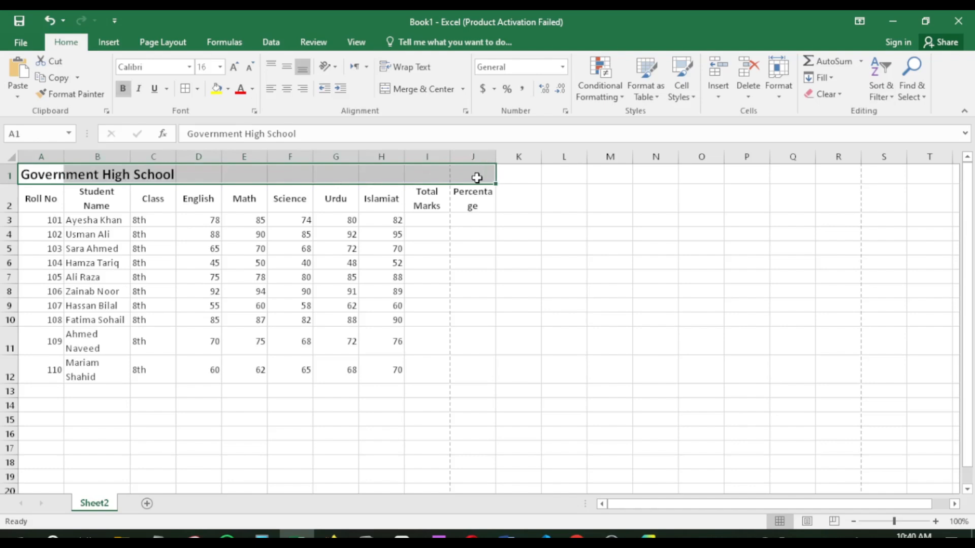
left_click(403, 95)
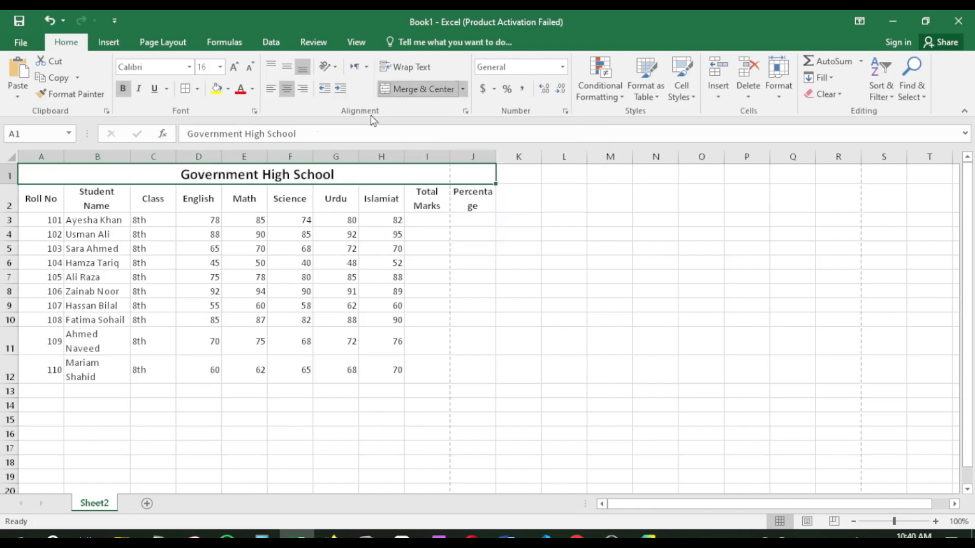
left_click(282, 237)
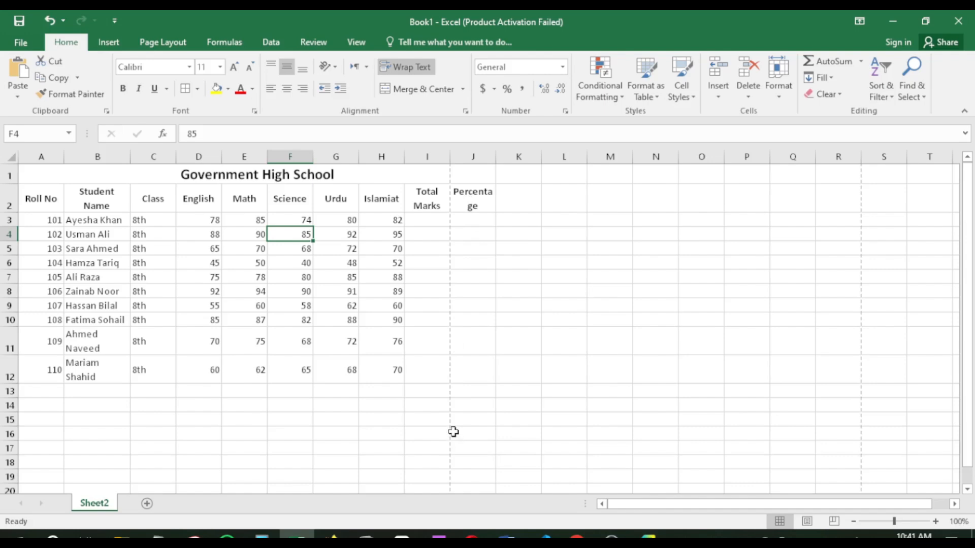
Check in the print preview and by the sheet's page-break lines how the table fits on the portrait page
key("ctrl+p")
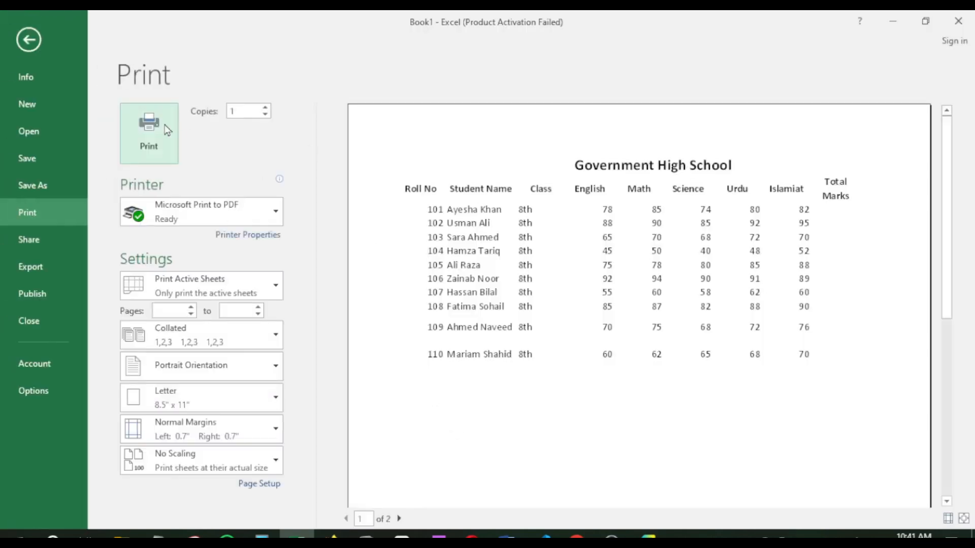
left_click(28, 40)
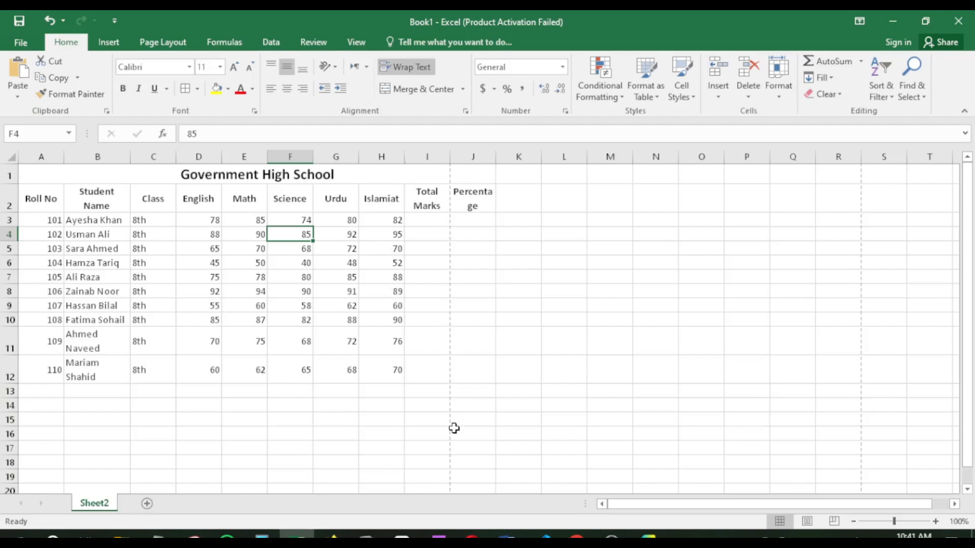
scroll(413, 417, "down", 3)
scroll(413, 417, "up", 1)
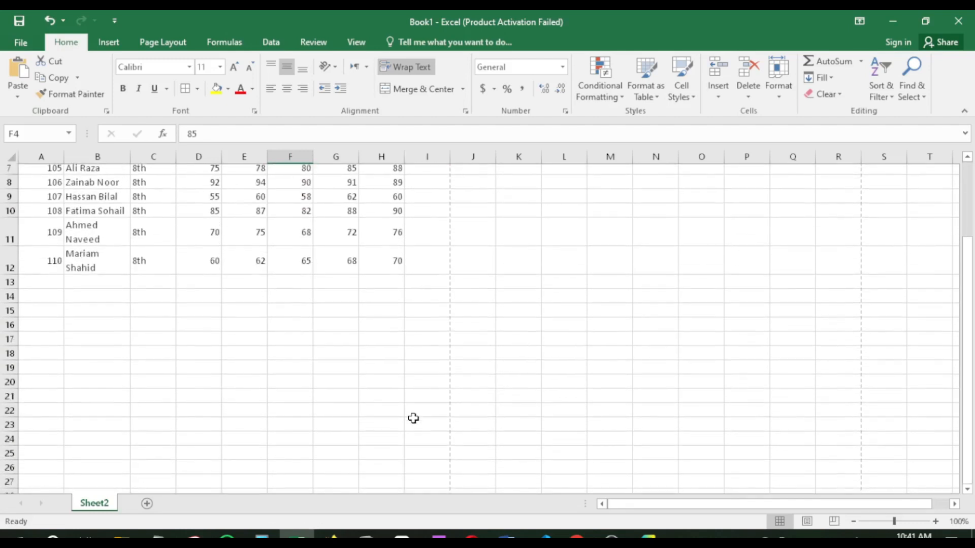
scroll(413, 418, "down", 7)
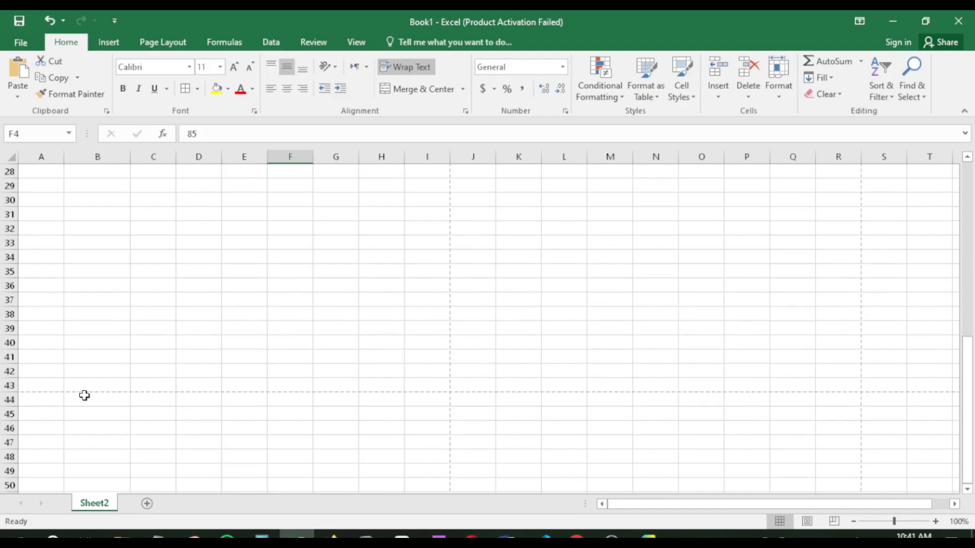
scroll(443, 392, "up", 9)
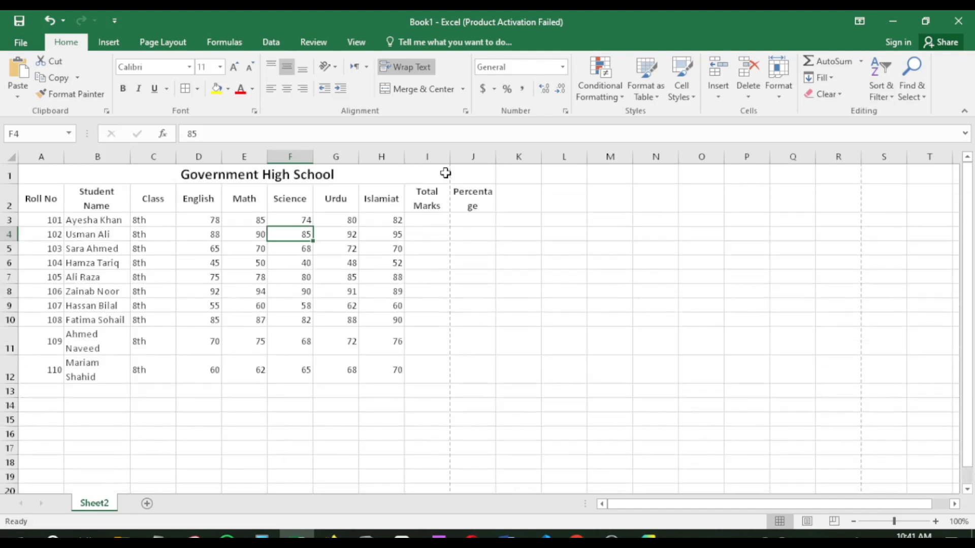
Change the sheet's page orientation to Landscape
left_click(473, 193)
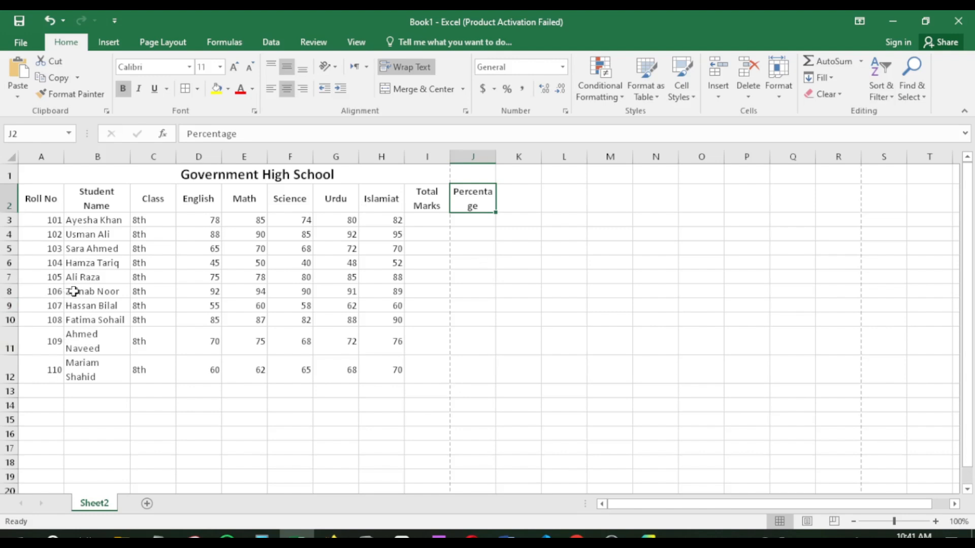
left_click(176, 44)
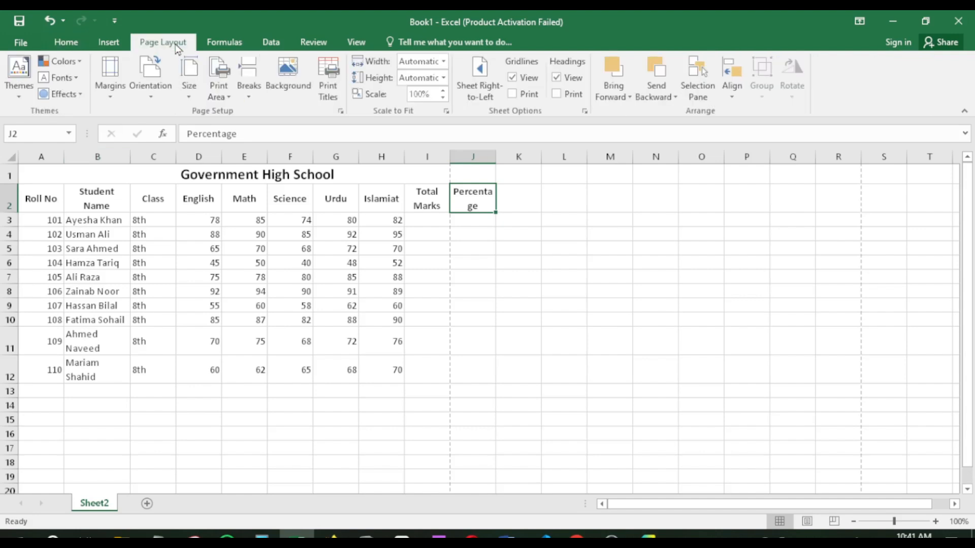
left_click(146, 88)
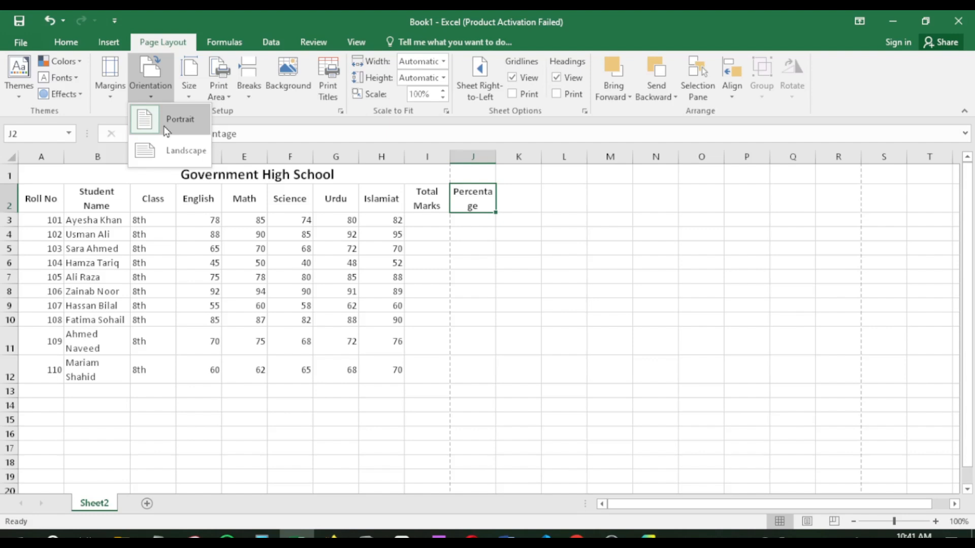
left_click(190, 150)
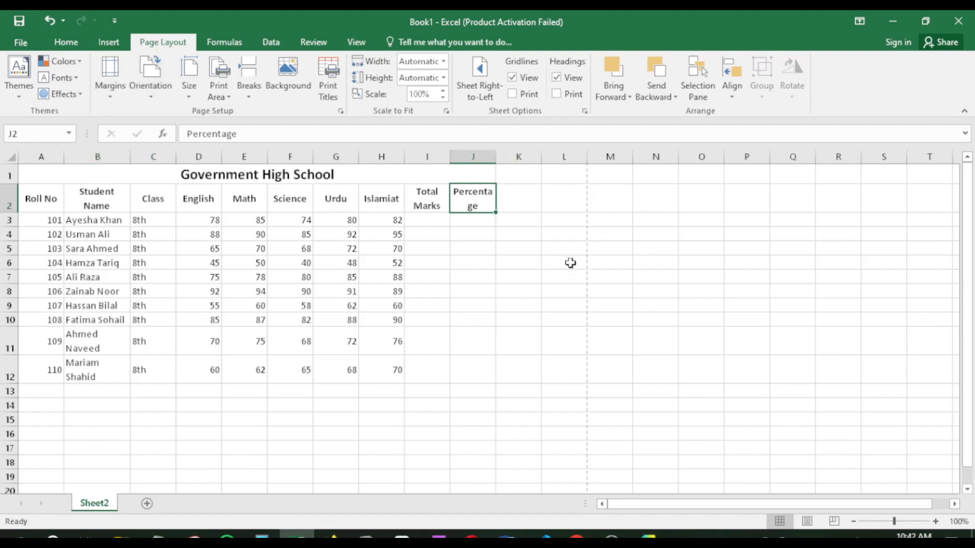
Check in the print preview whether all table columns fit on the landscape page
left_click(935, 522)
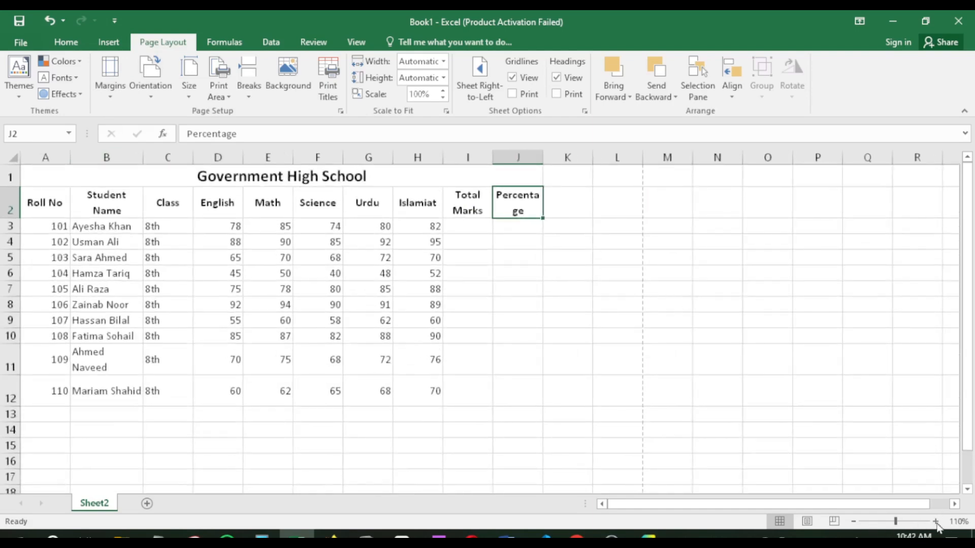
left_click(935, 521)
left_click(935, 521)
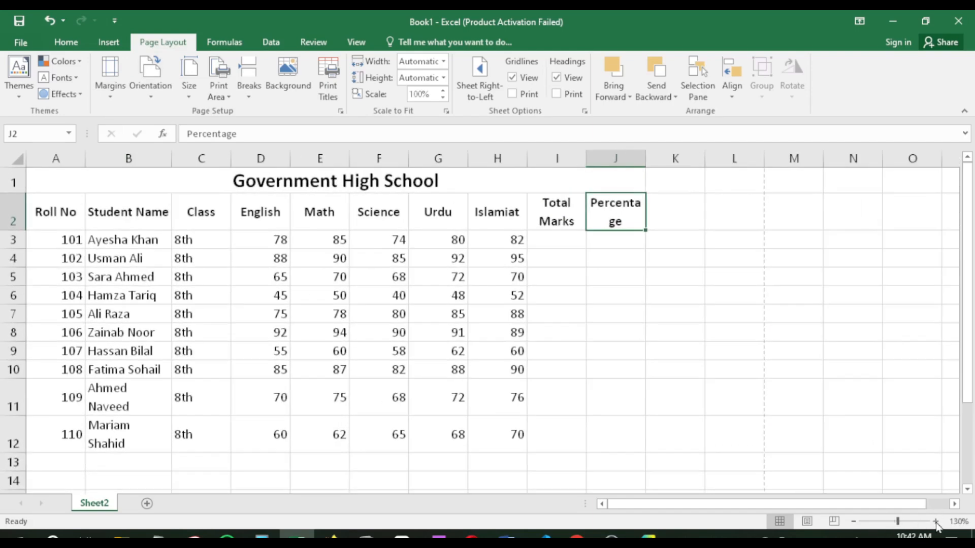
left_click(347, 276)
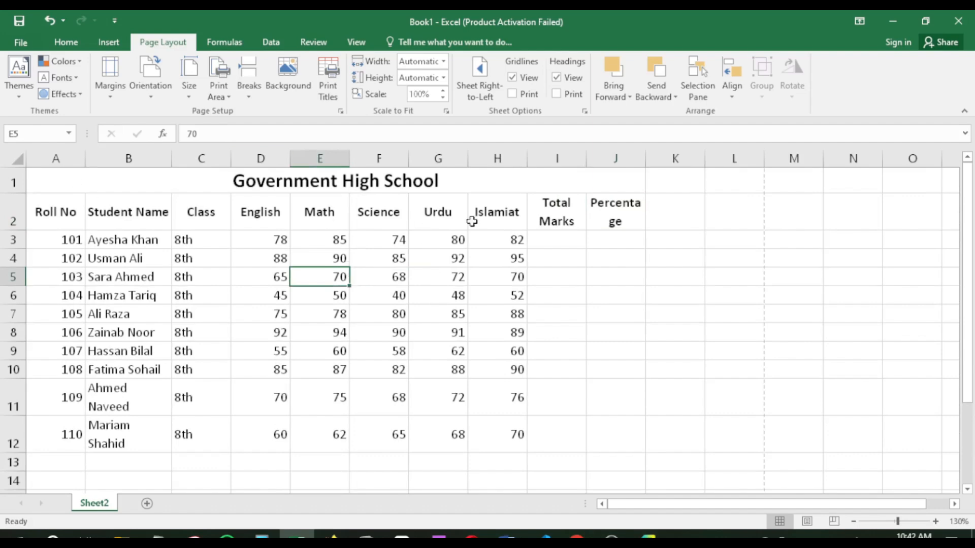
left_click(550, 252)
left_click(593, 236)
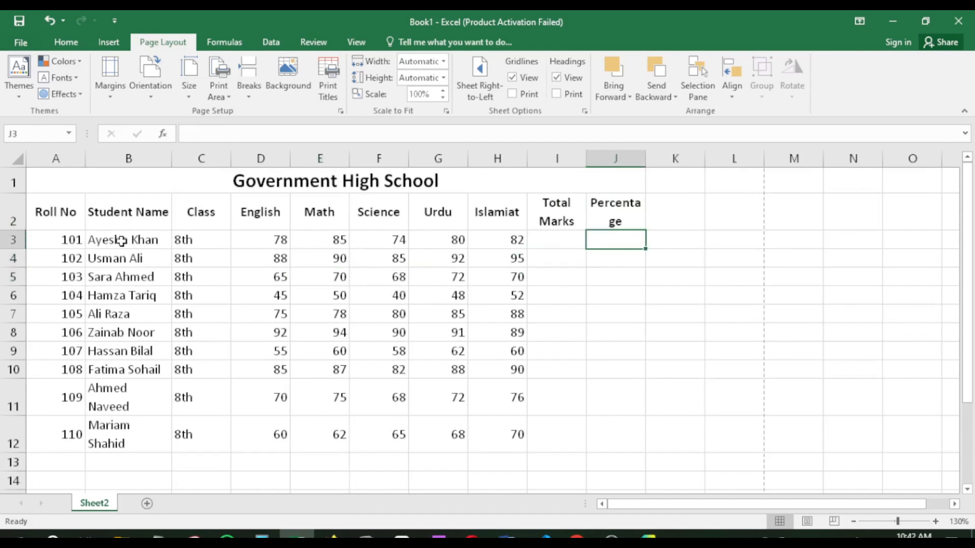
key("ctrl+p")
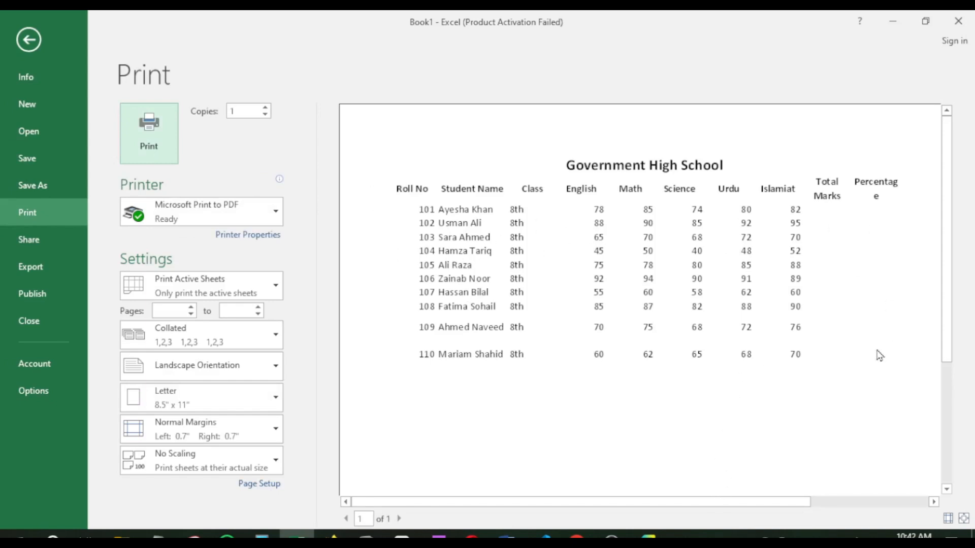
left_click(20, 49)
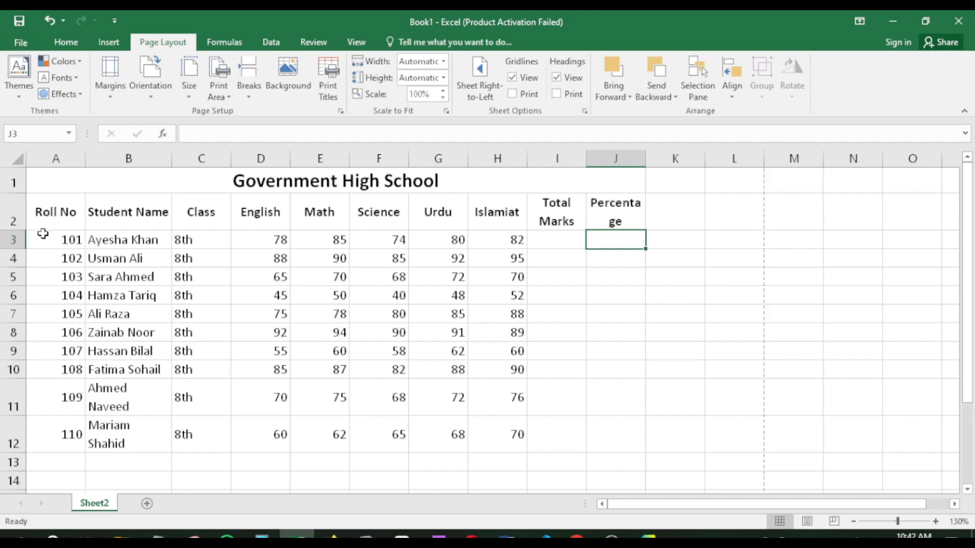
Apply All Borders to the marks table from the header row down to the last student, A2:J12
left_click_drag(45, 213, 633, 445)
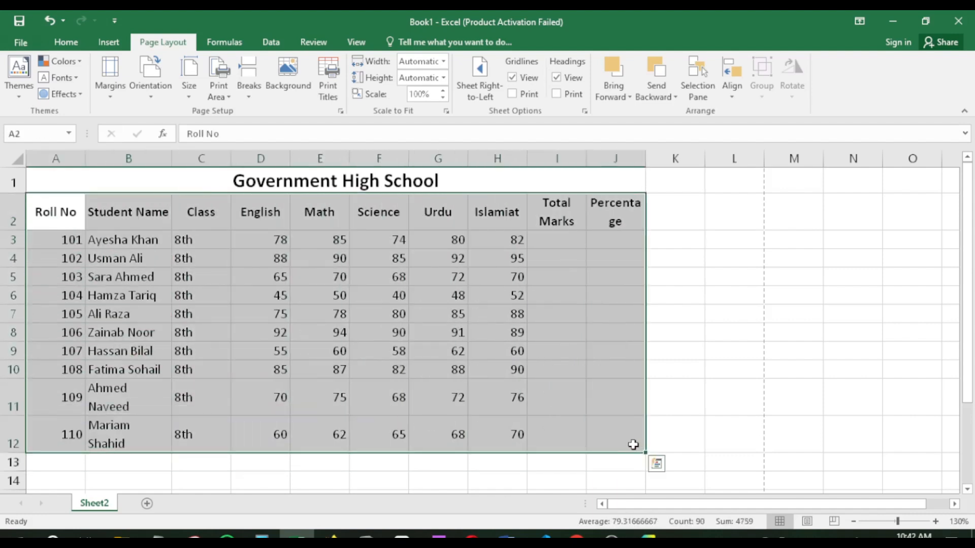
left_click(61, 45)
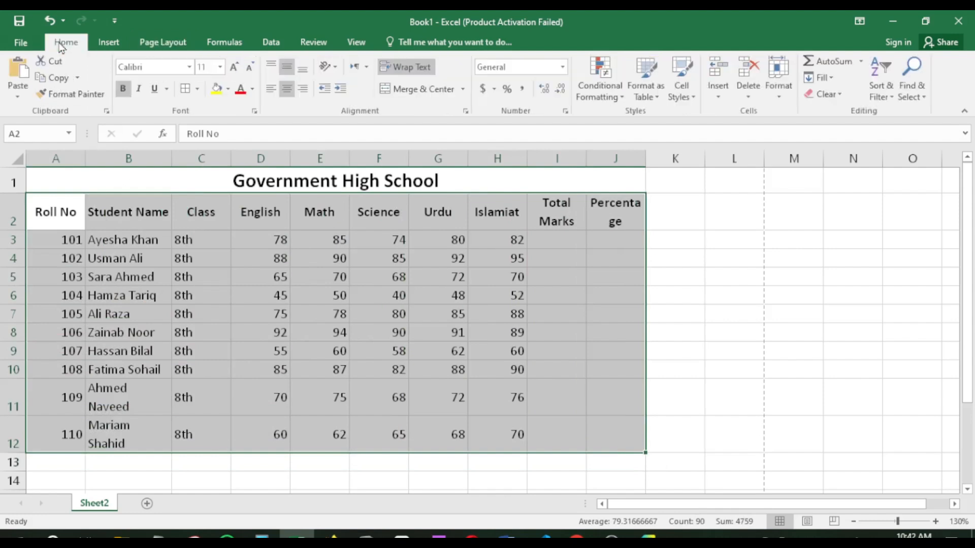
left_click(198, 90)
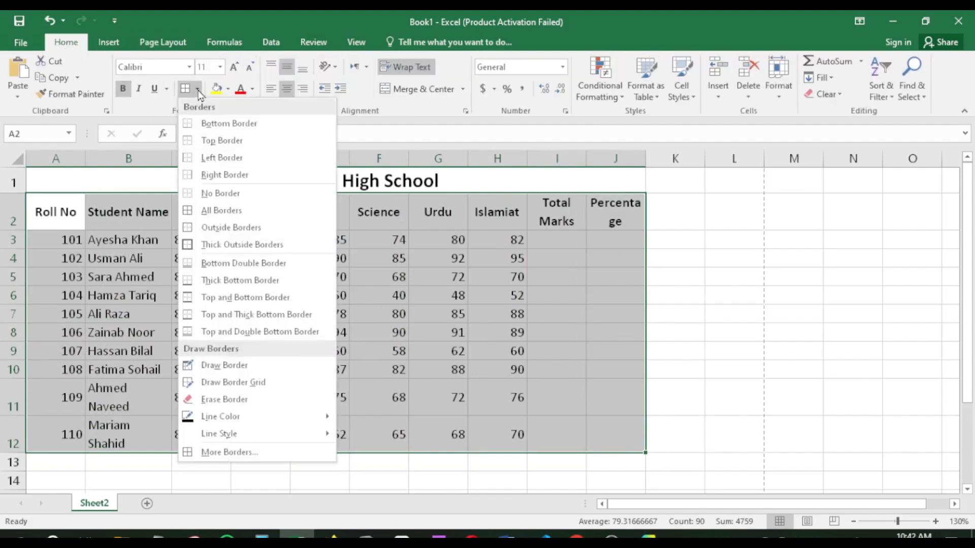
left_click(198, 90)
left_click(199, 91)
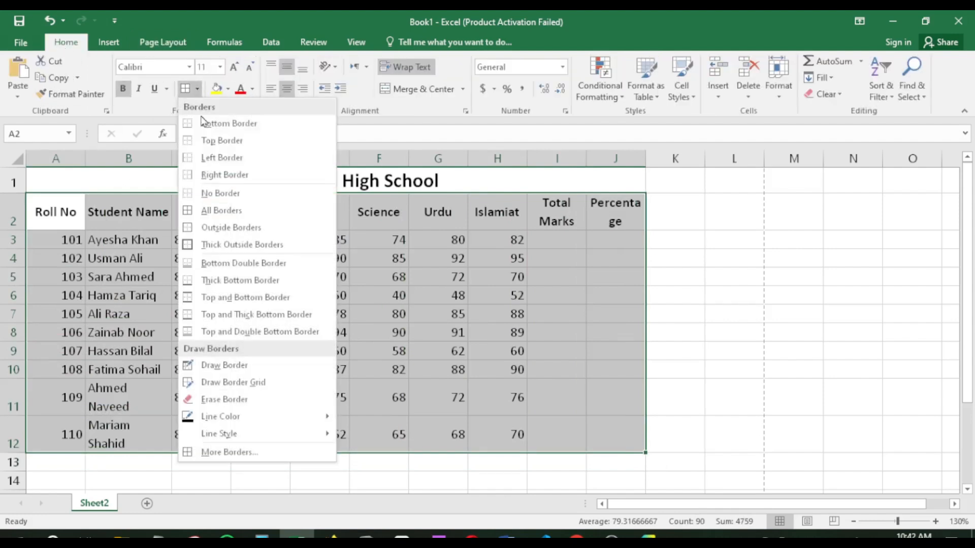
left_click(226, 210)
left_click(558, 294)
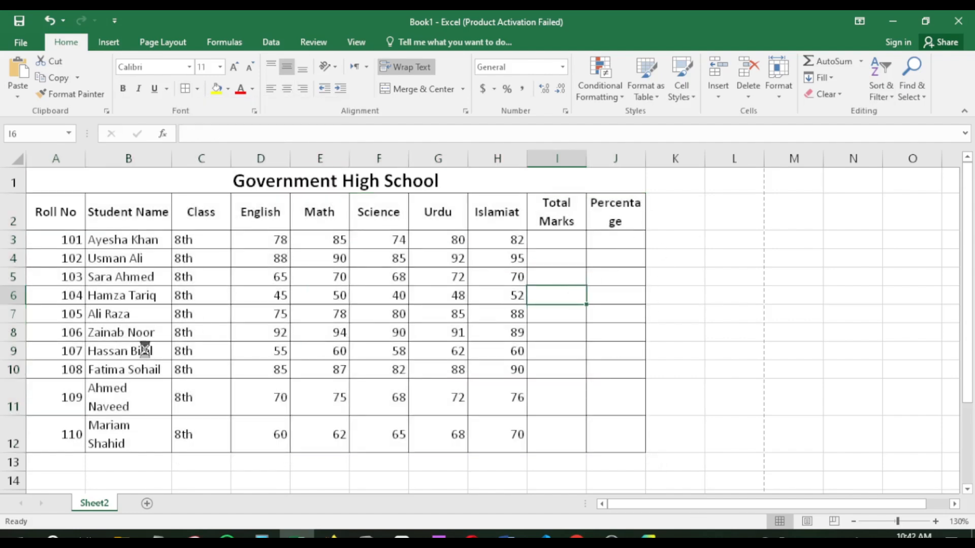
Check in the print preview how the bordered table looks on the landscape page
key("ctrl+p")
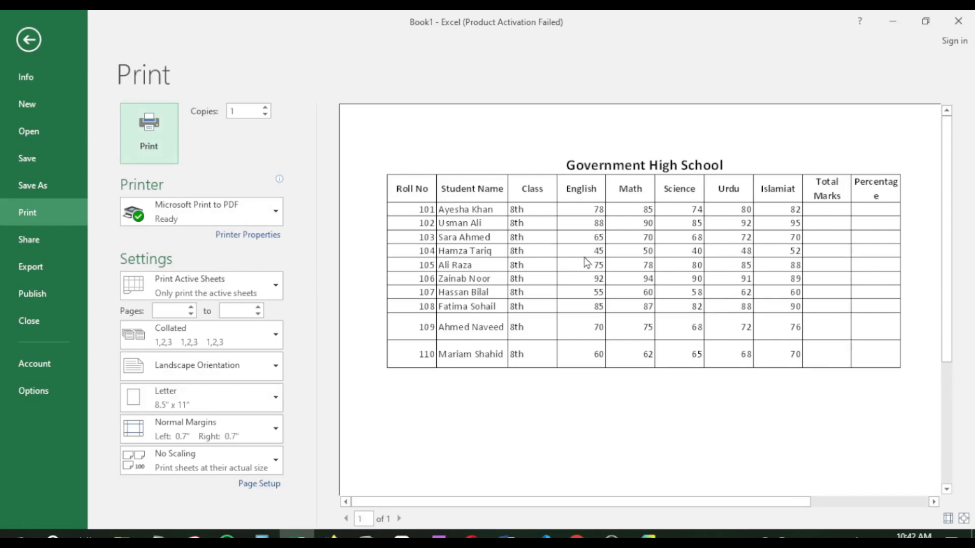
left_click(665, 223)
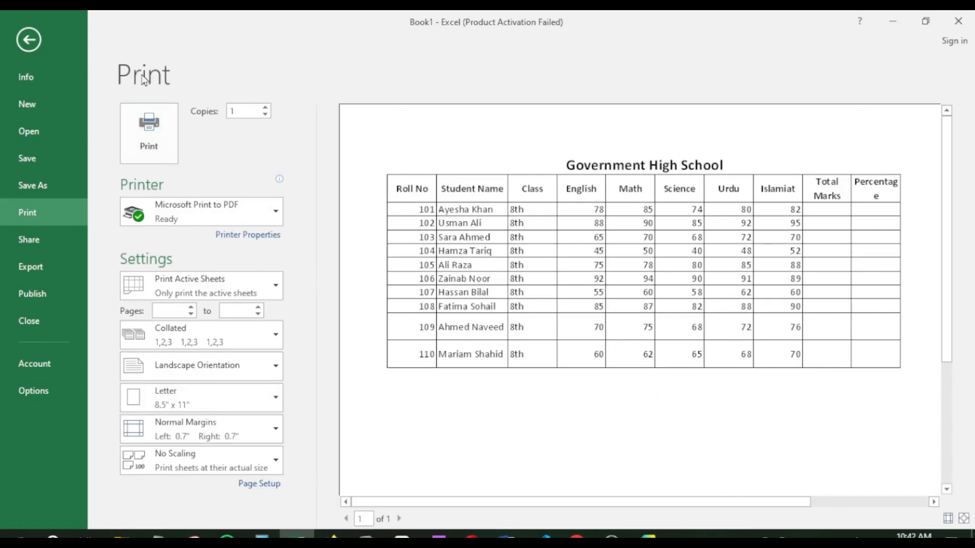
left_click(29, 40)
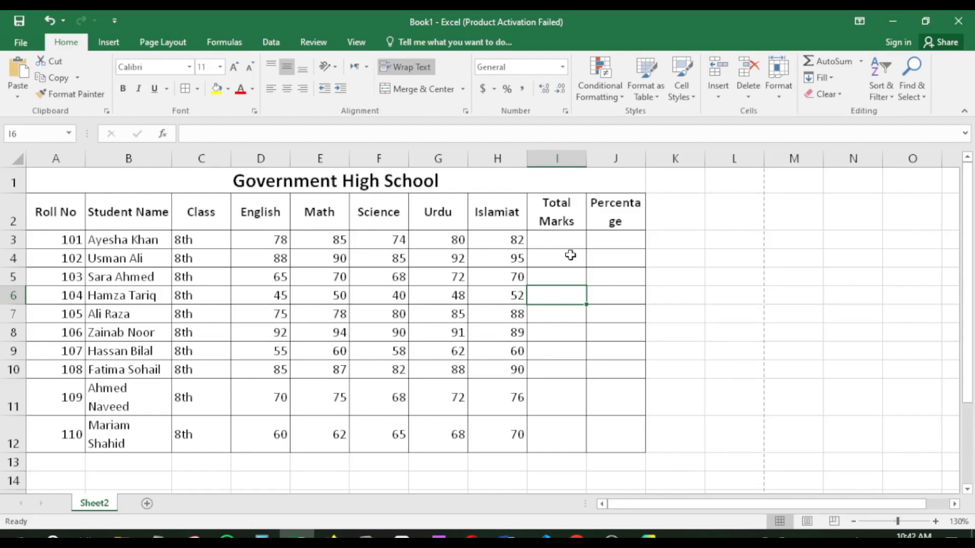
Widen the Percentage and Student Name columns so the header and the longest student names each fit on one line
left_click(590, 206)
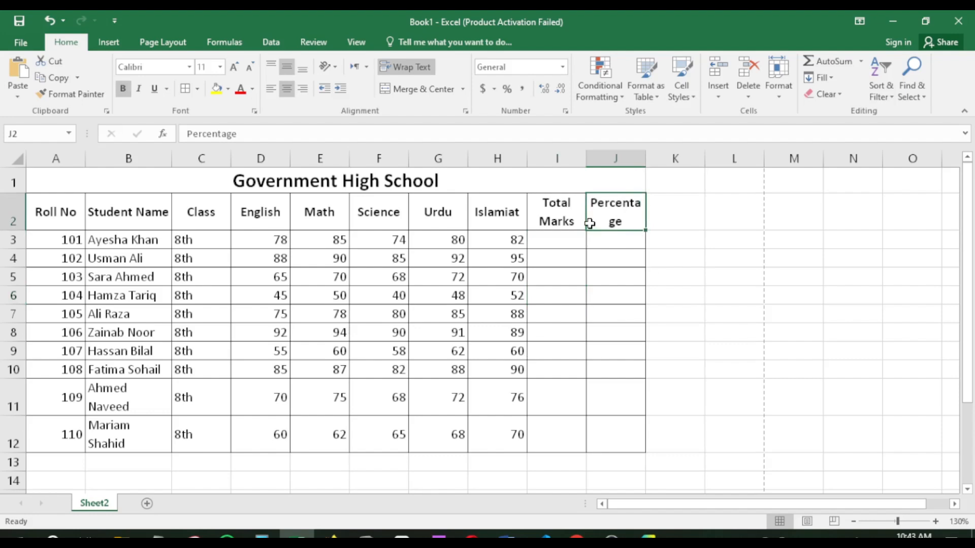
left_click(690, 212)
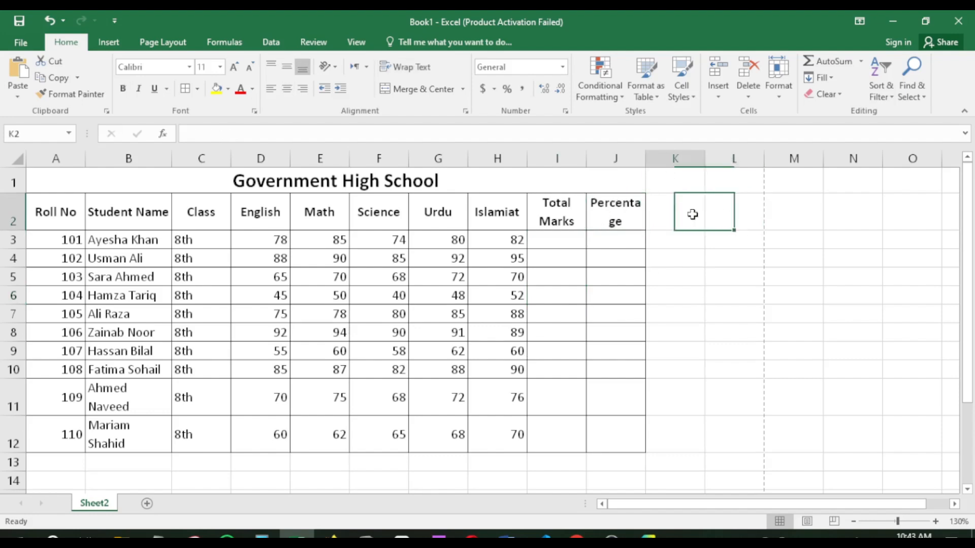
left_click(592, 221)
left_click_drag(646, 158, 661, 158)
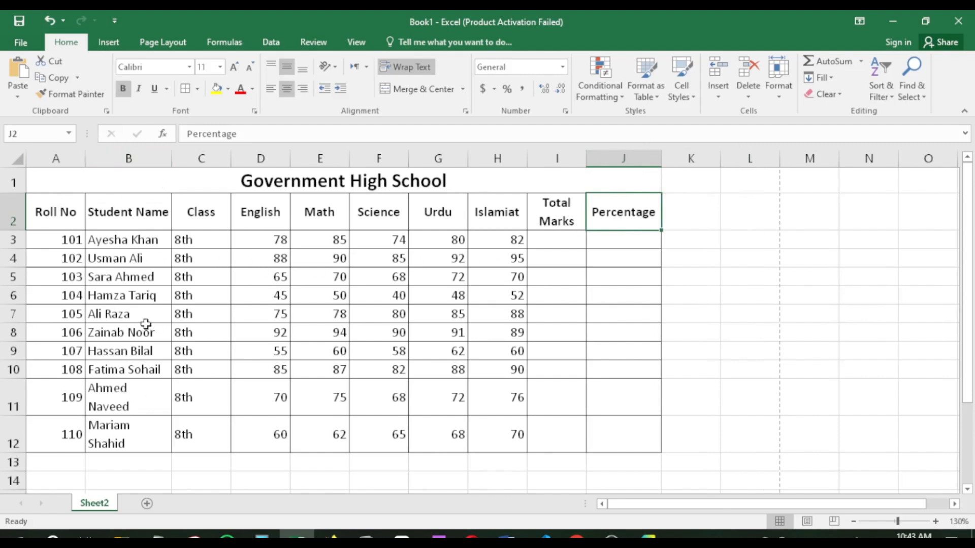
left_click_drag(175, 162, 193, 161)
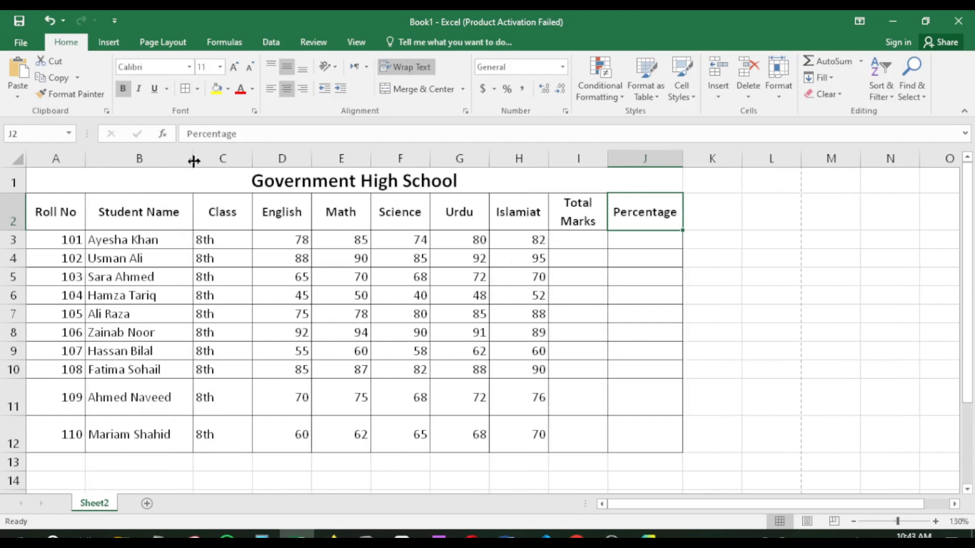
left_click(536, 259)
left_click(141, 219)
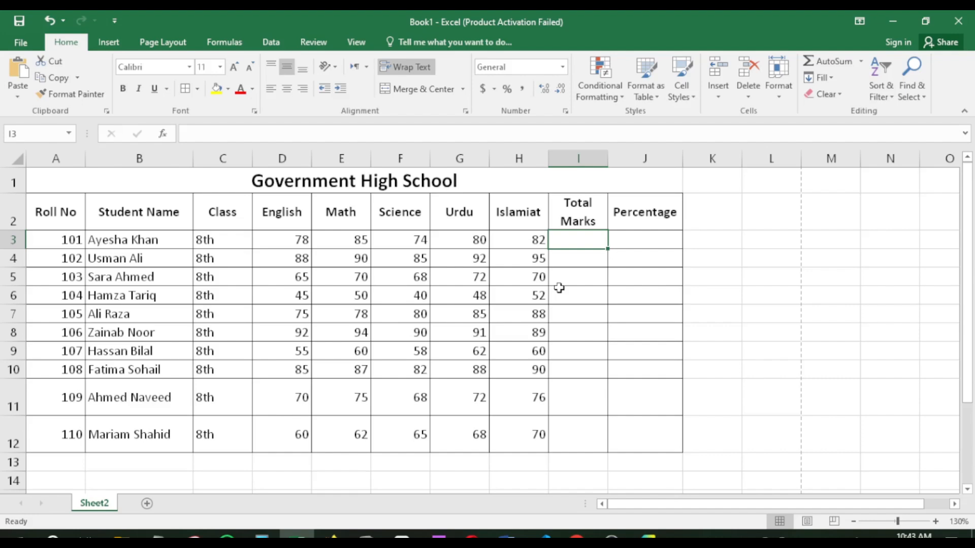
Enter the sample formula =2+3 in I3, the first student's Total Marks cell
type("=")
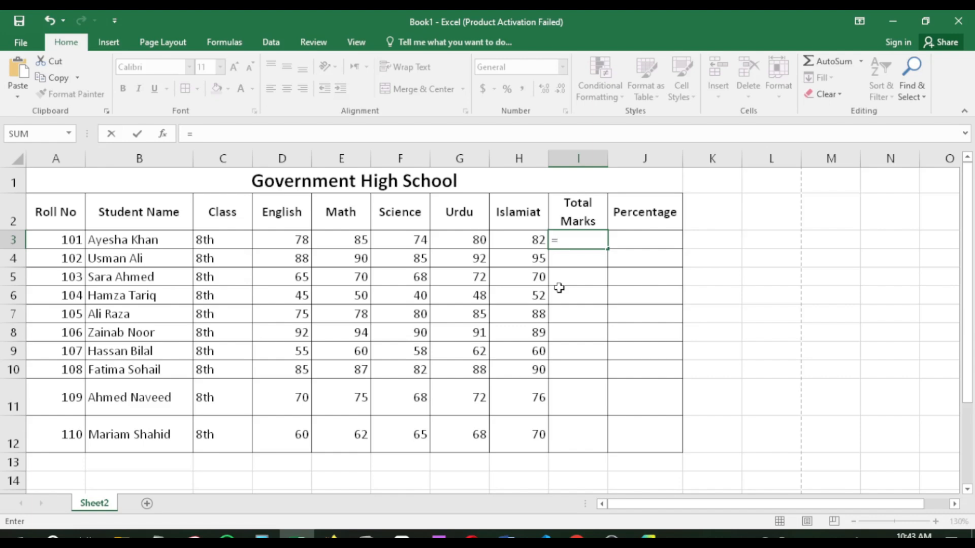
key("Escape")
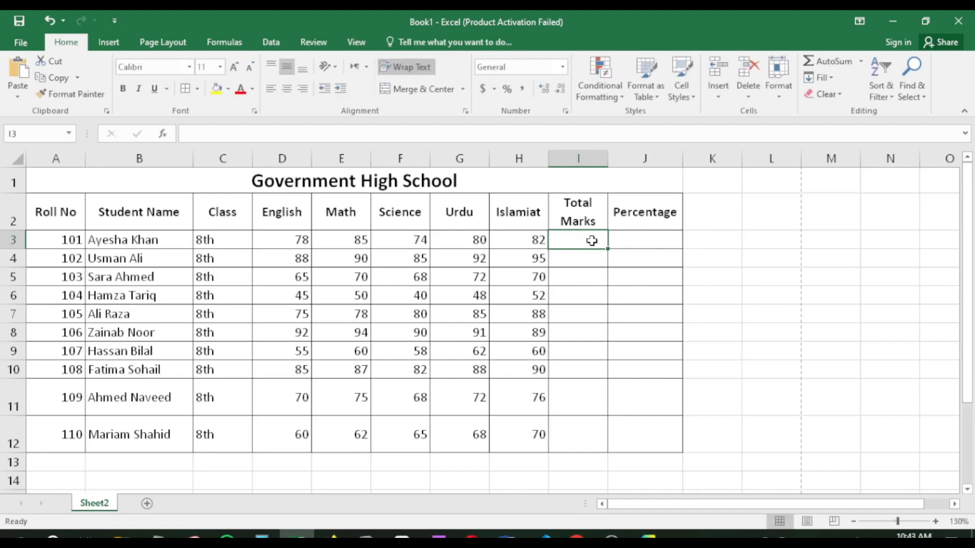
type("=")
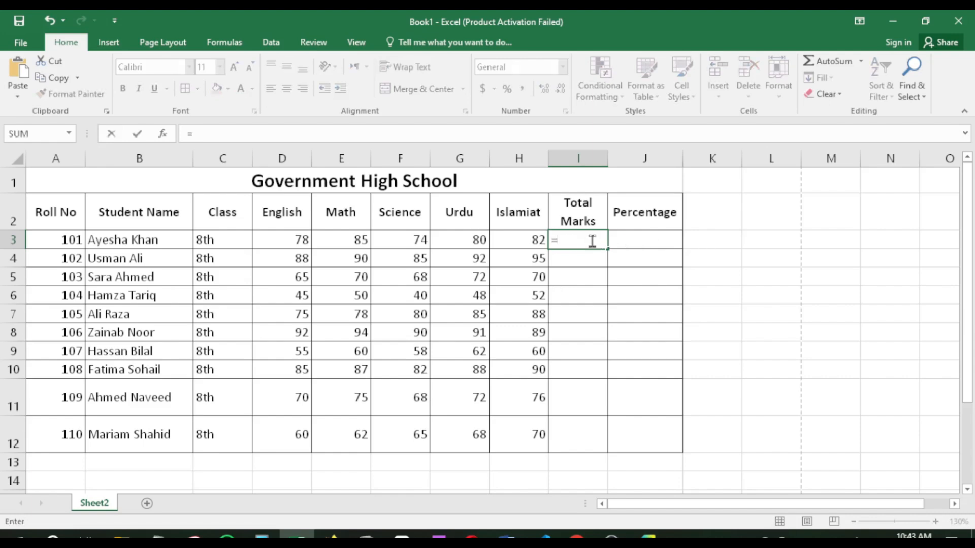
type("2+3")
key("Return")
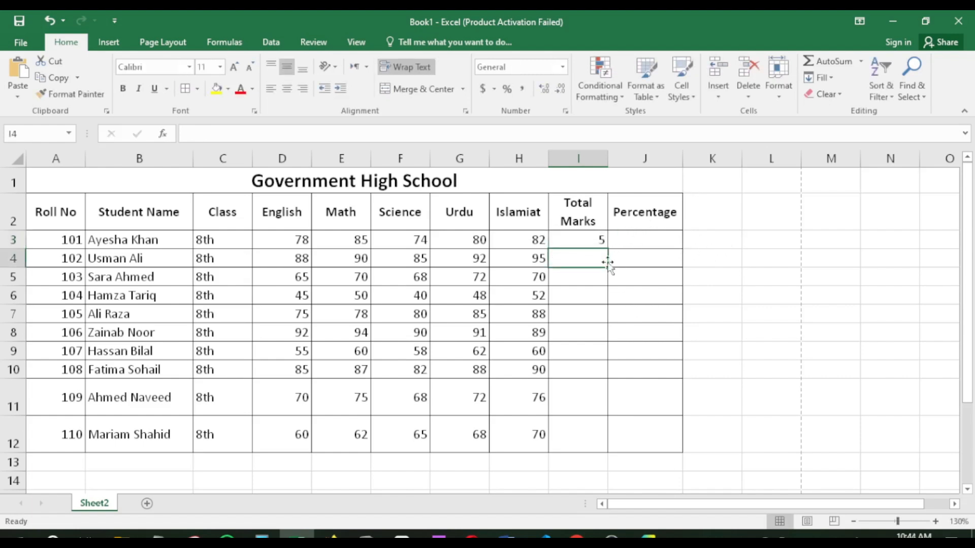
Replace the sample formula in I3 with 2+3 without an equals sign, and clear the cell again
left_click(592, 240)
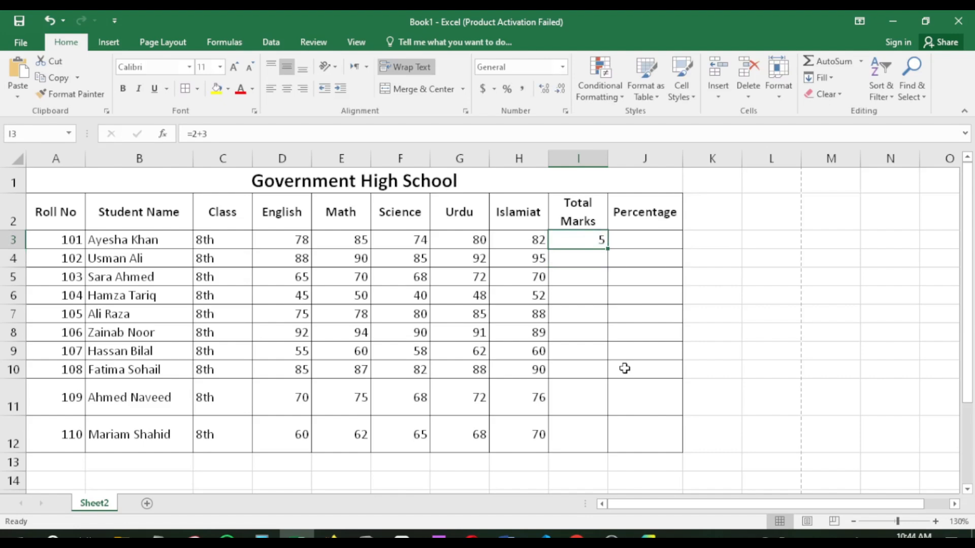
key("Delete")
type("2+3")
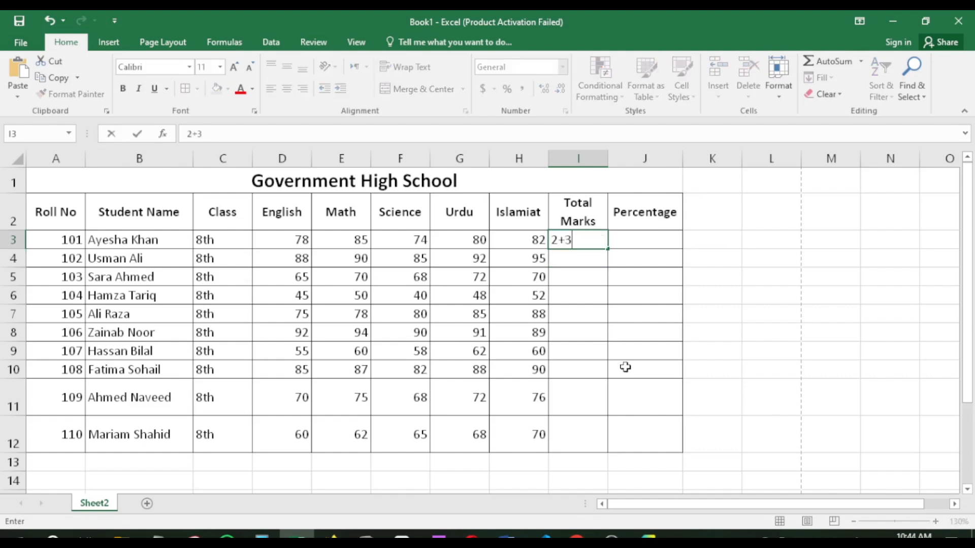
key("Return")
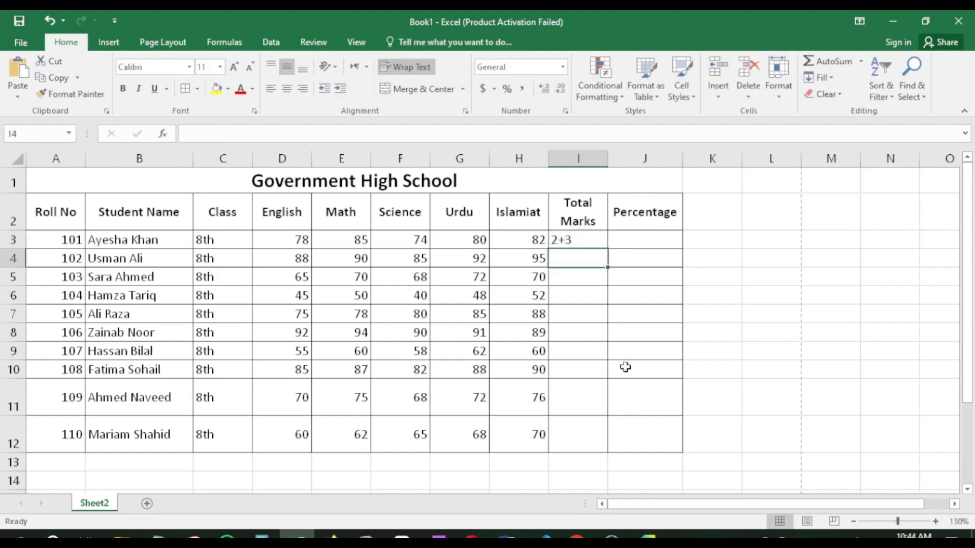
left_click(578, 236)
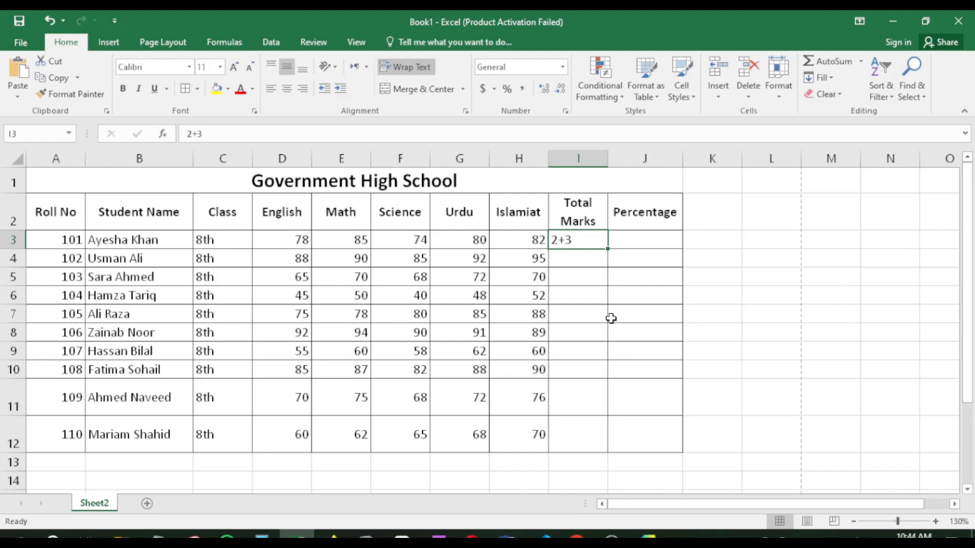
key("Delete")
type("=")
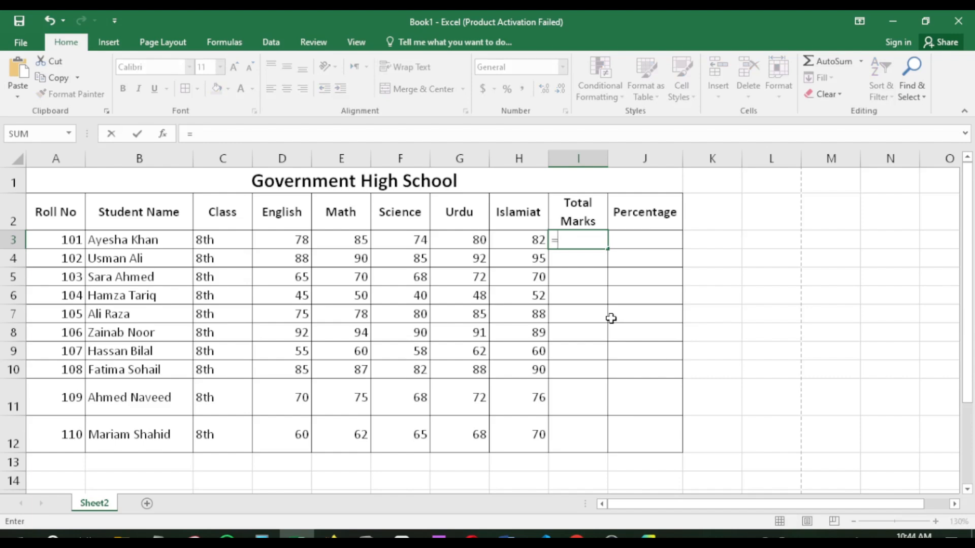
key("Escape")
left_click_drag(279, 239, 396, 240)
left_click(448, 239)
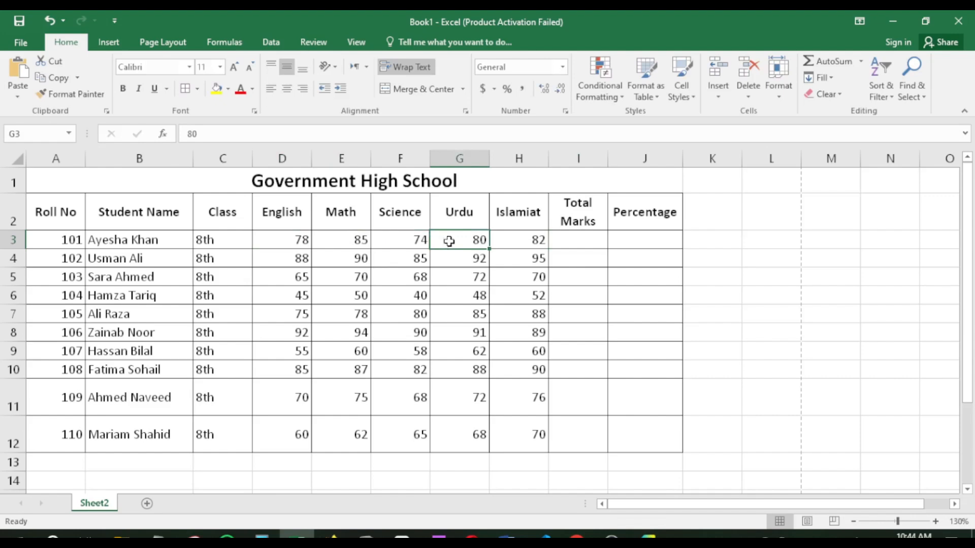
left_click(568, 239)
left_click(523, 239)
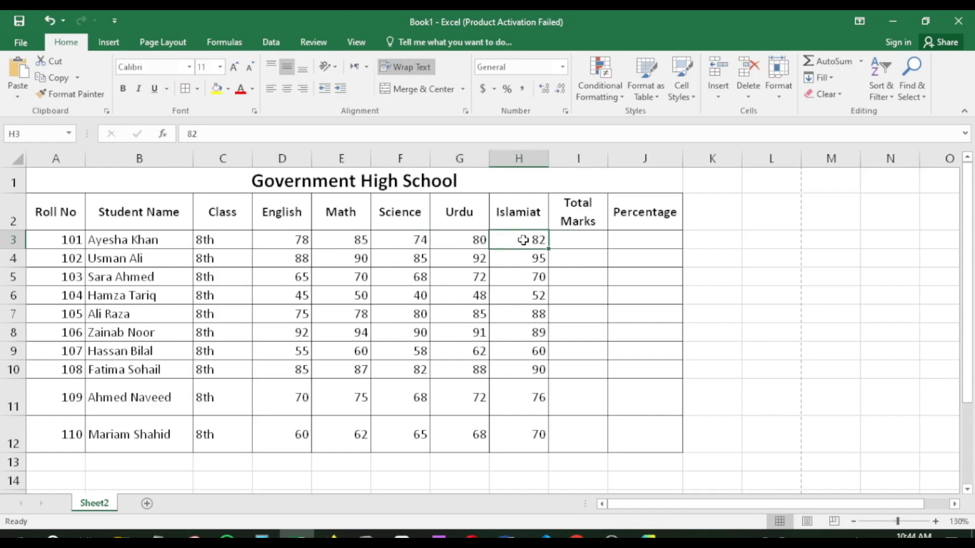
left_click(303, 237)
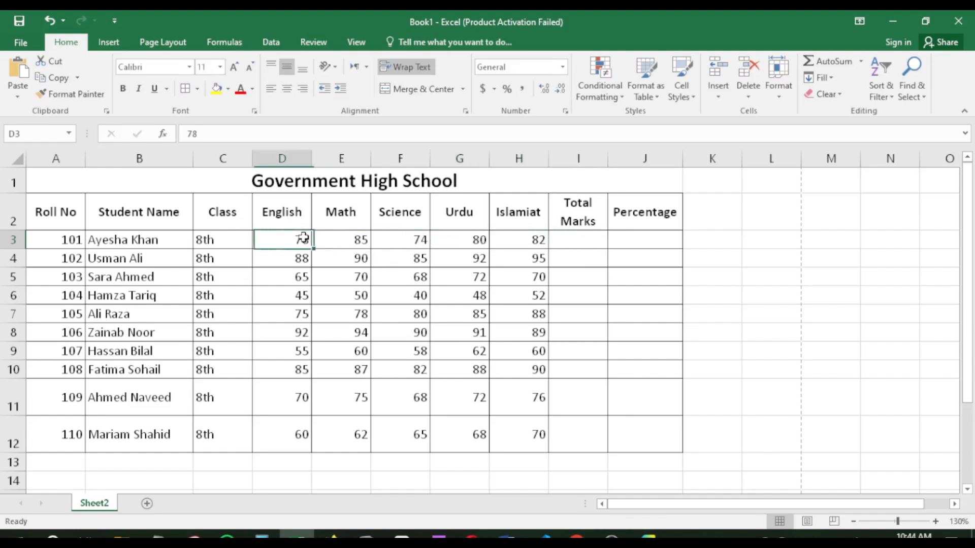
left_click(357, 239)
Enter the formula =5*100 in I3 as the first student's total marks
left_click(570, 242)
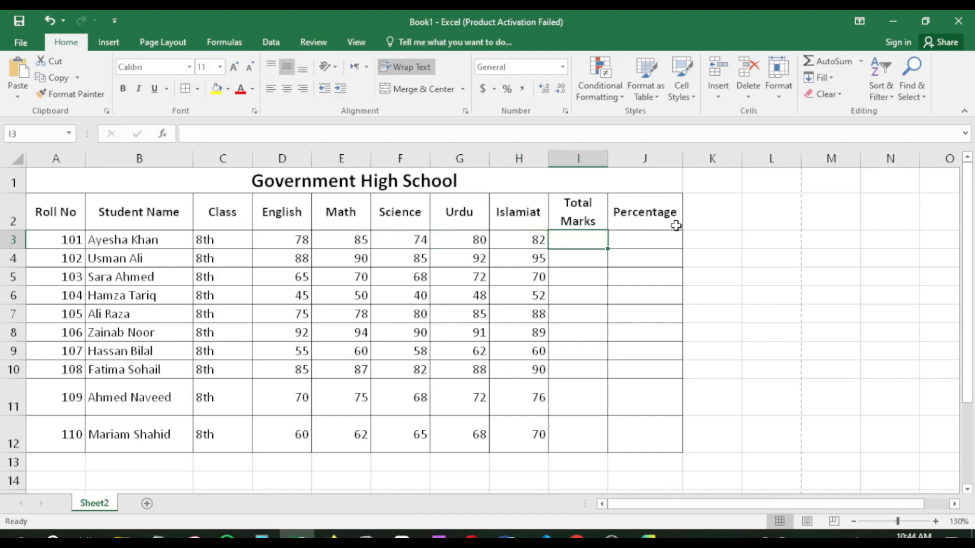
type("=5")
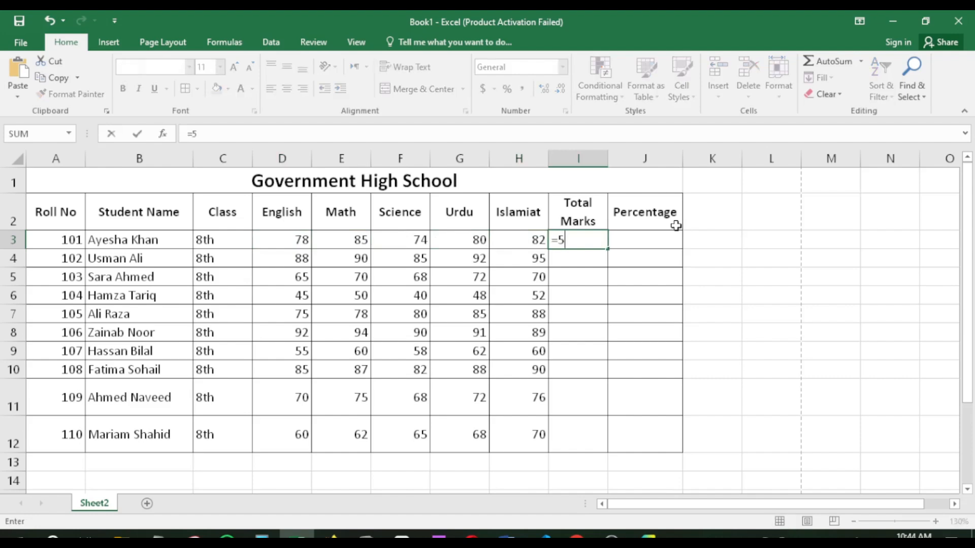
type("*")
type("100")
key("Return")
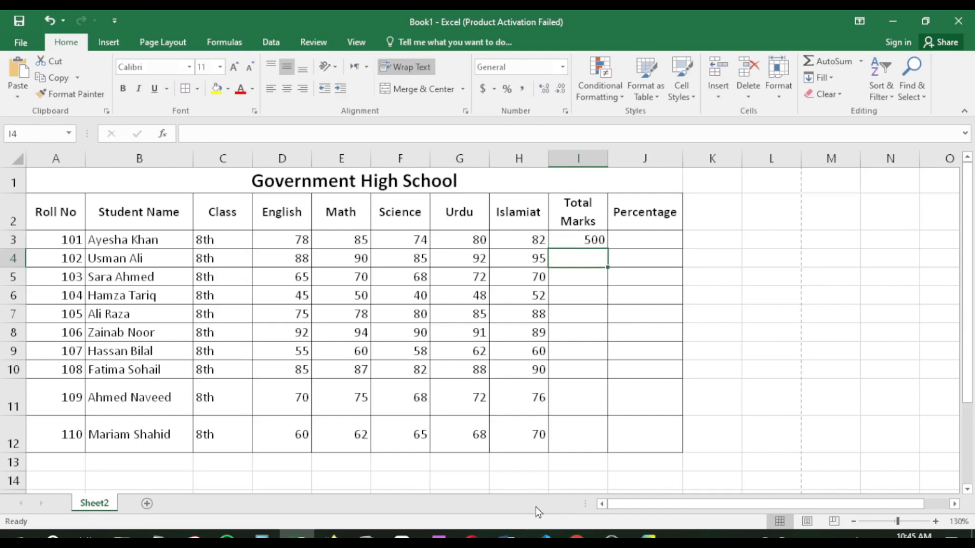
Insert a new column before the Total Marks column
left_click(591, 240)
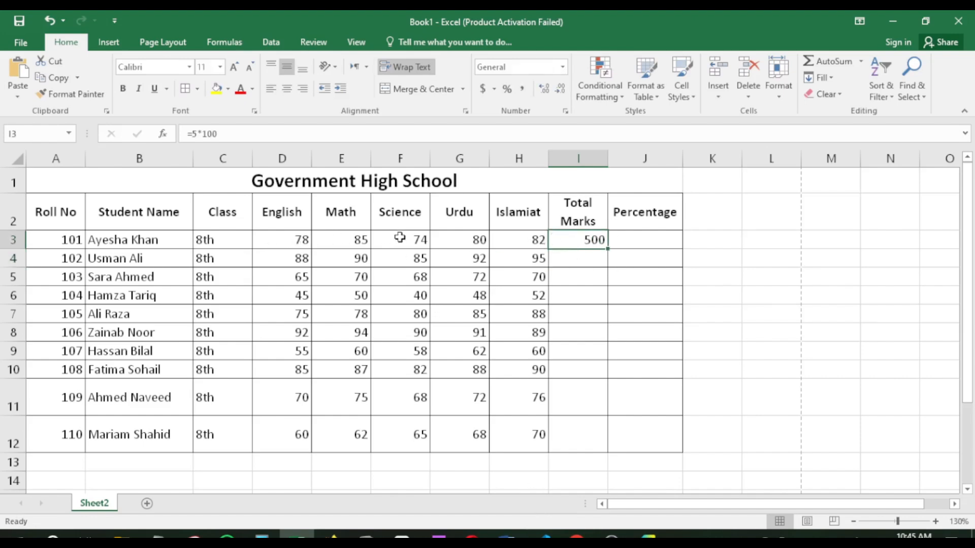
left_click(151, 242)
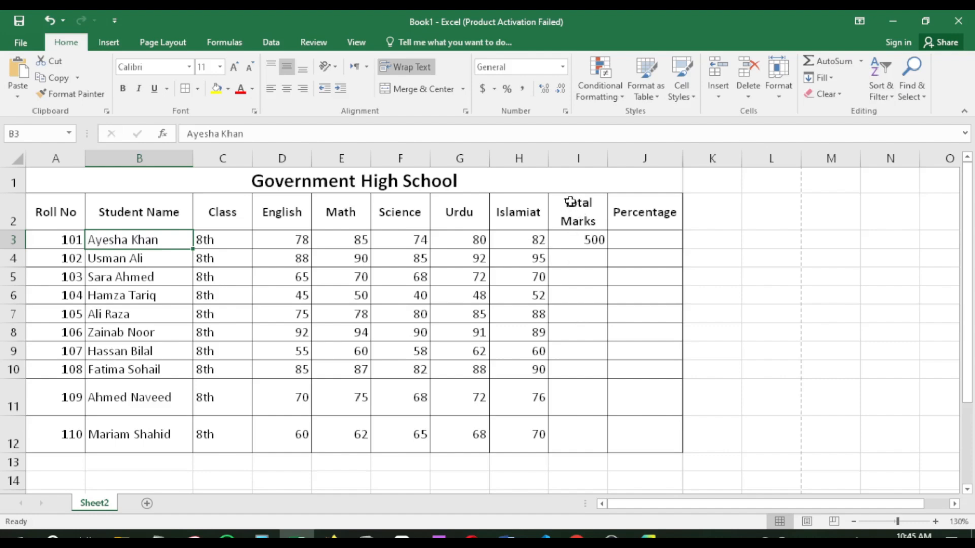
left_click(577, 158)
right_click(576, 158)
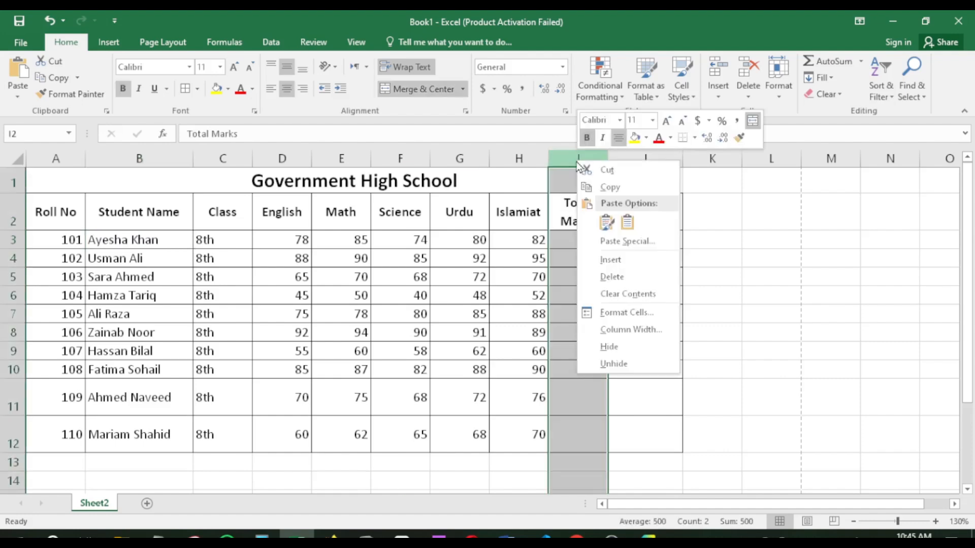
left_click(577, 161)
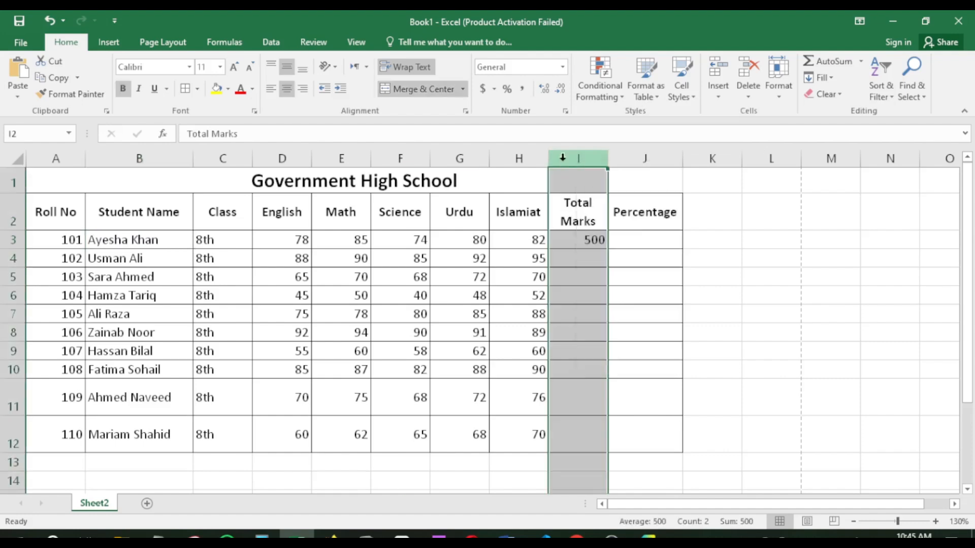
right_click(580, 157)
left_click(629, 253)
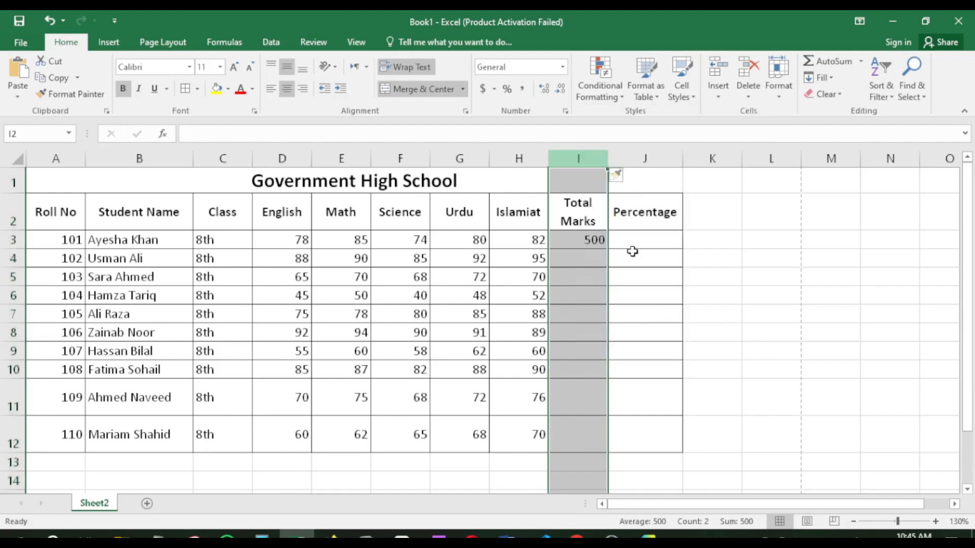
Enter the heading "Obt. Marks" in I2, above the new column before Total Marks
left_click(573, 221)
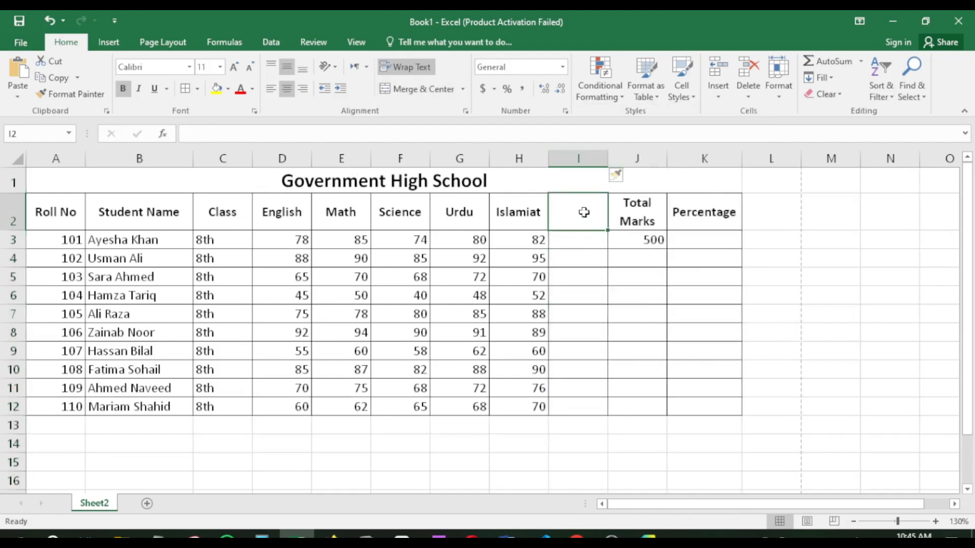
type("Obt")
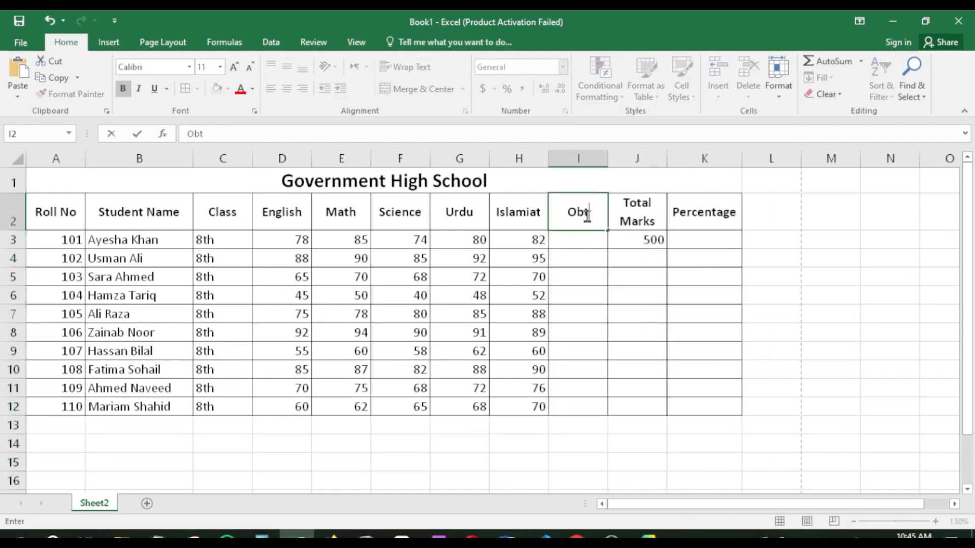
type(". Marks")
key("Return")
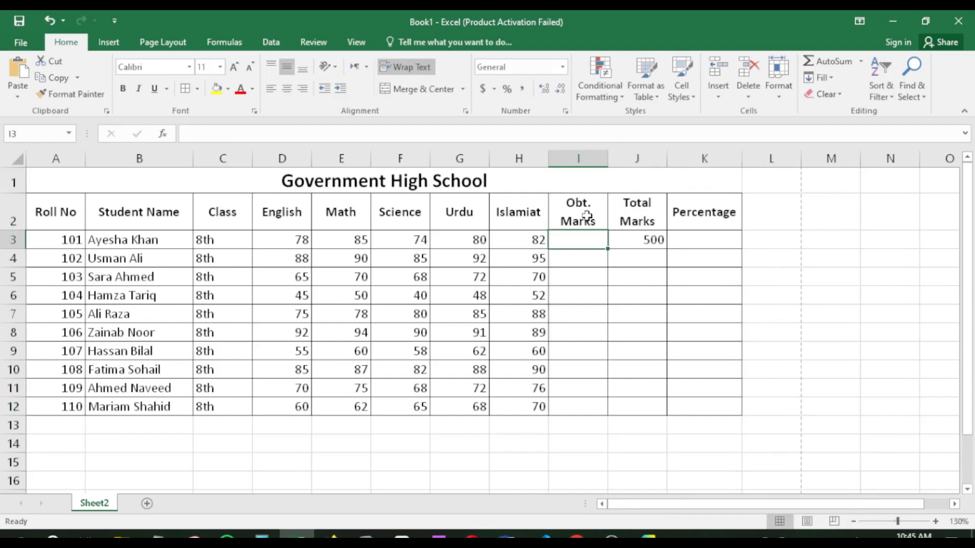
Copy the total marks formula from J3 down into J4 and J5, one cell at a time
left_click(624, 246)
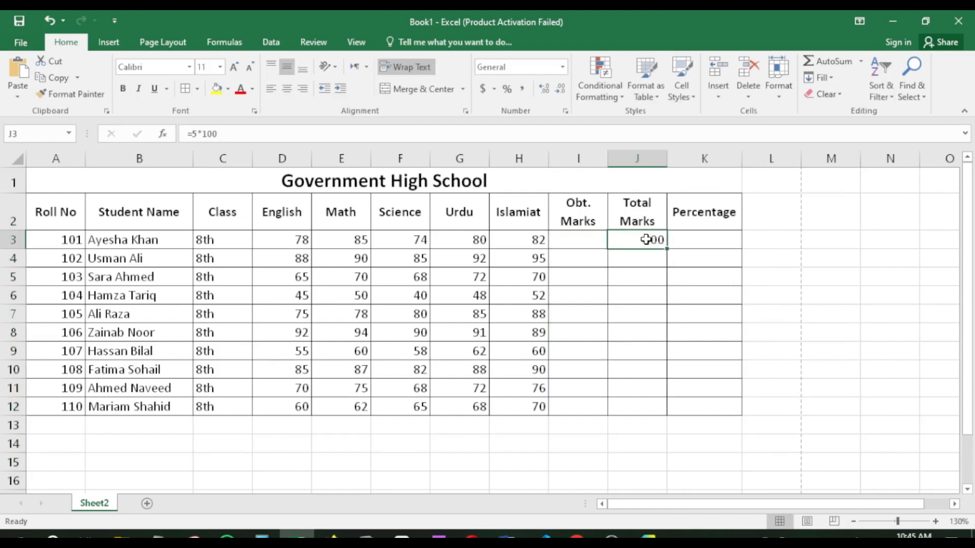
left_click(642, 261)
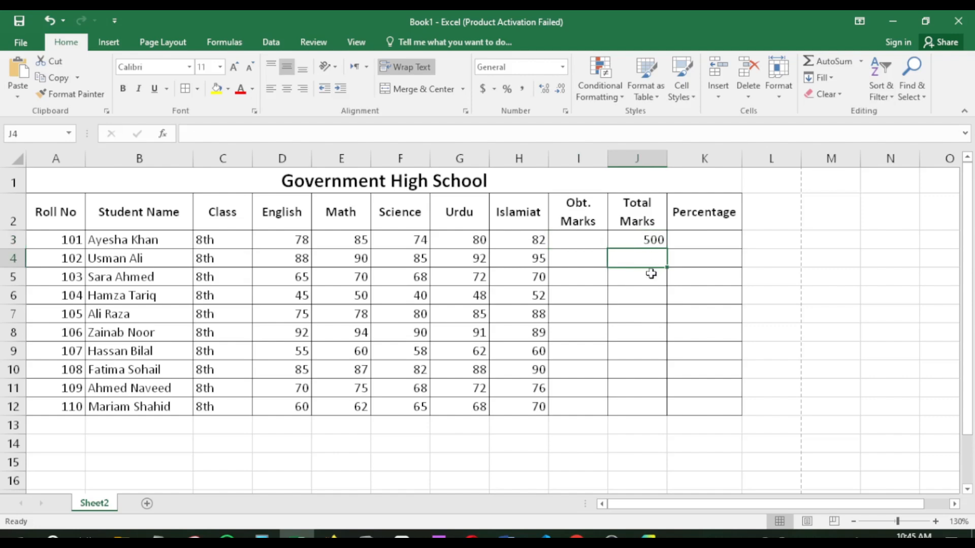
left_click(652, 242)
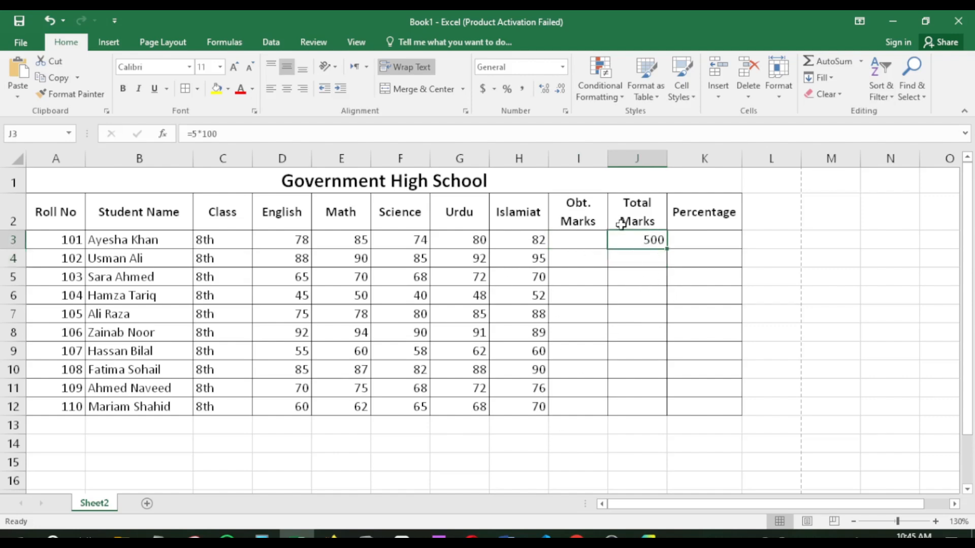
left_click(658, 263)
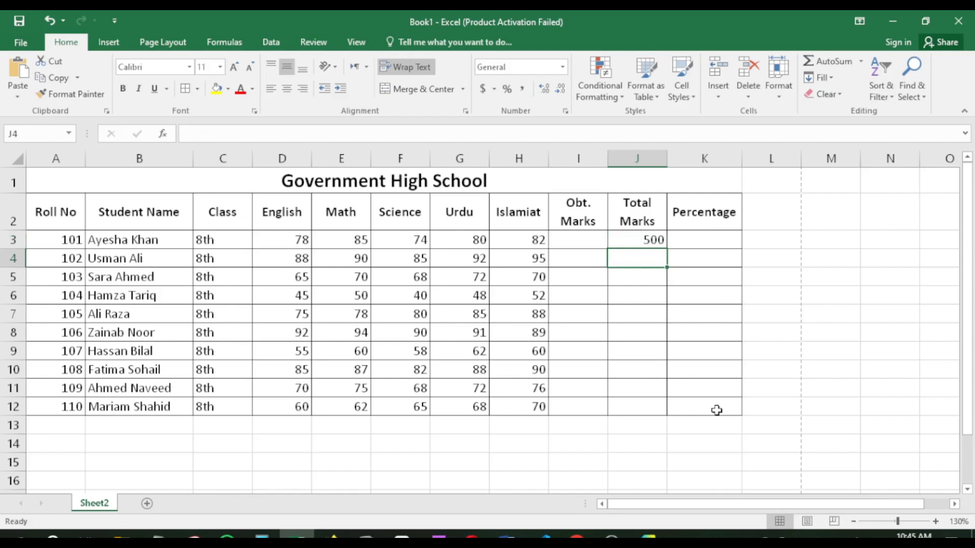
key("ctrl+d")
left_click(652, 281)
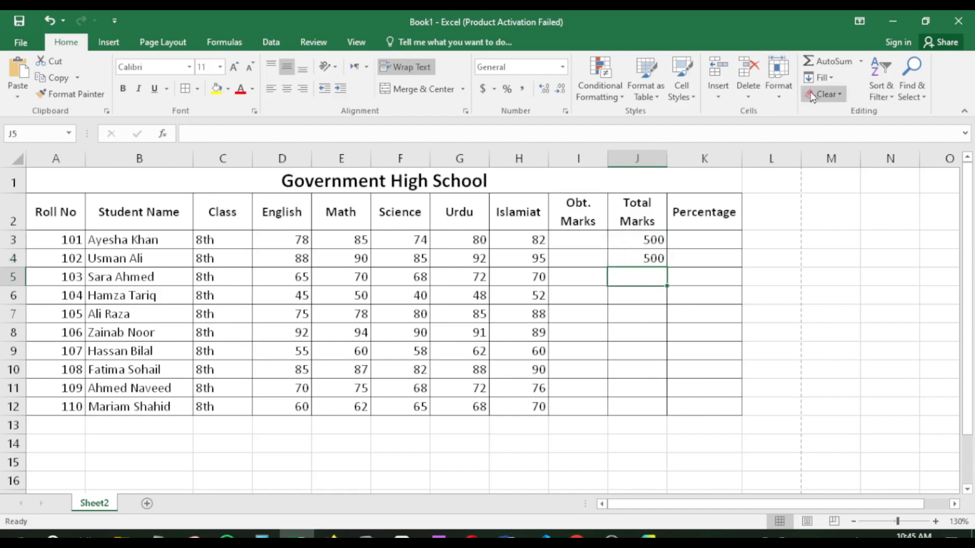
left_click(818, 77)
left_click(840, 96)
left_click(657, 296)
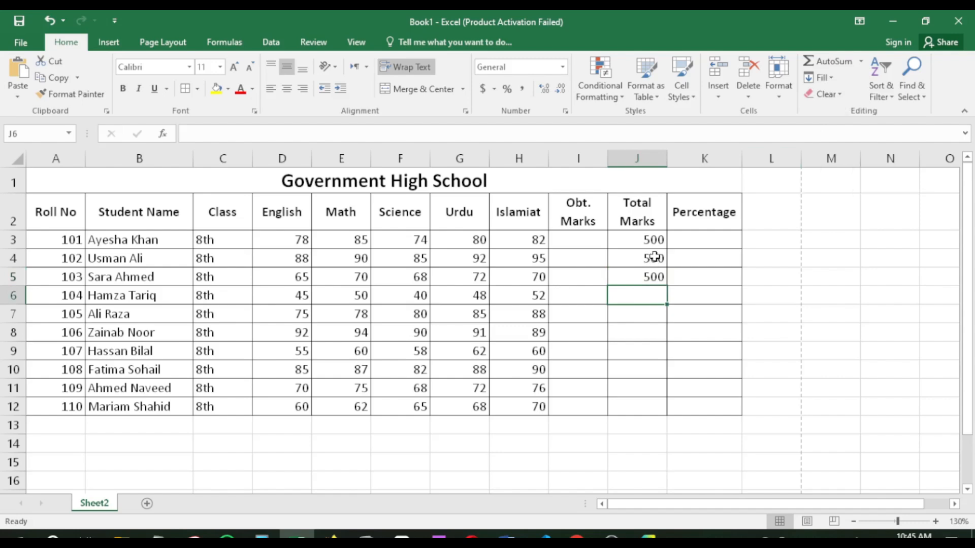
Fill the total marks formula from J3 down through J12 for all the students
left_click(651, 239)
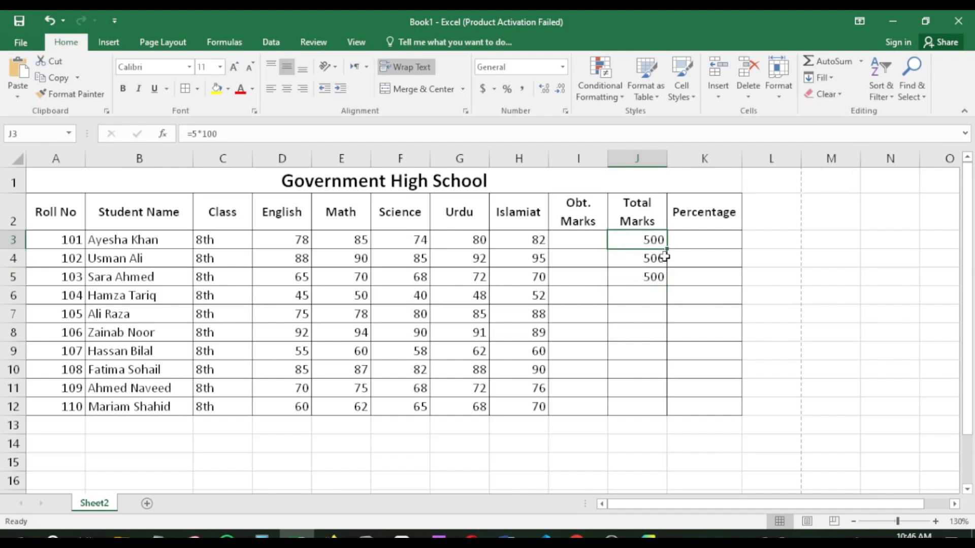
left_click_drag(666, 249, 662, 416)
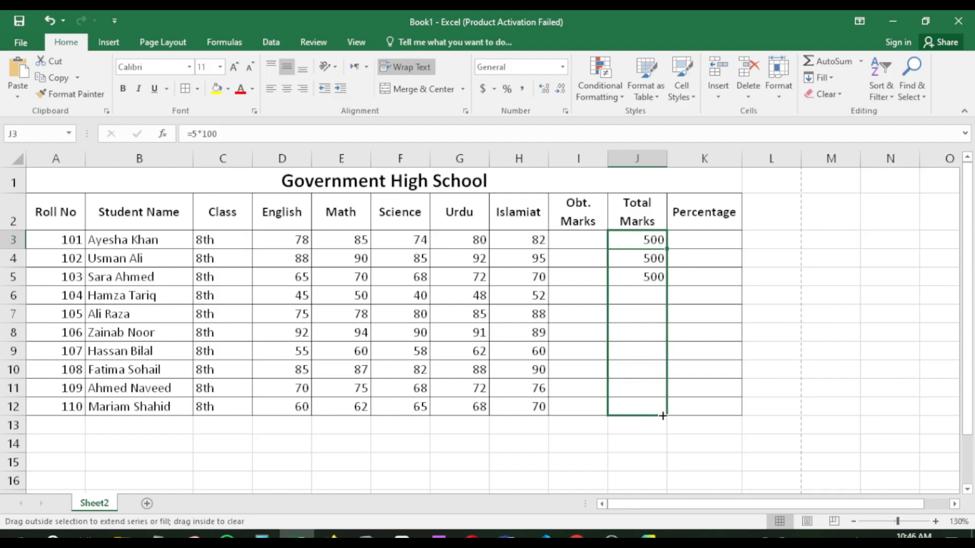
left_click_drag(662, 416, 663, 416)
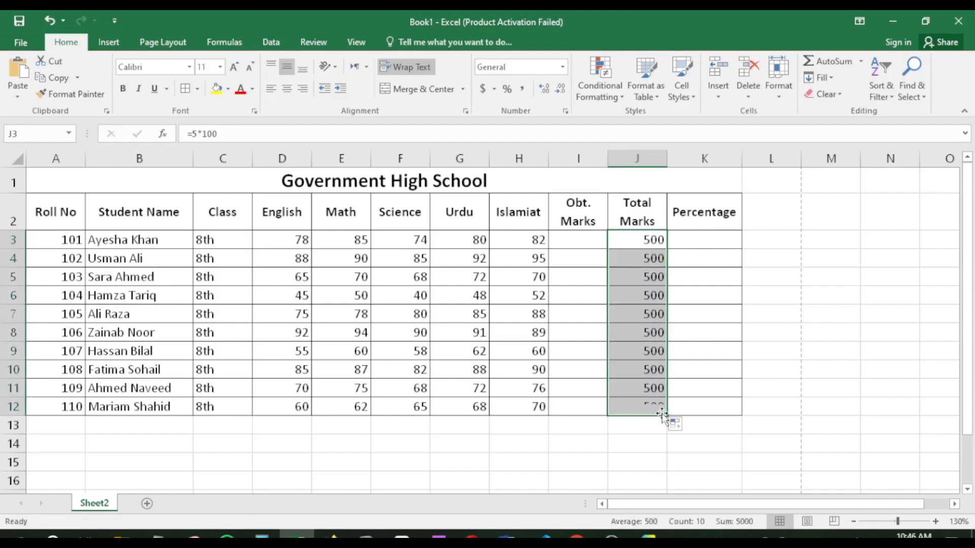
left_click(629, 395)
Enter the formula =D3+E3+F3+G3+H3 in I3 to add up the first student's obtained marks
left_click(602, 247)
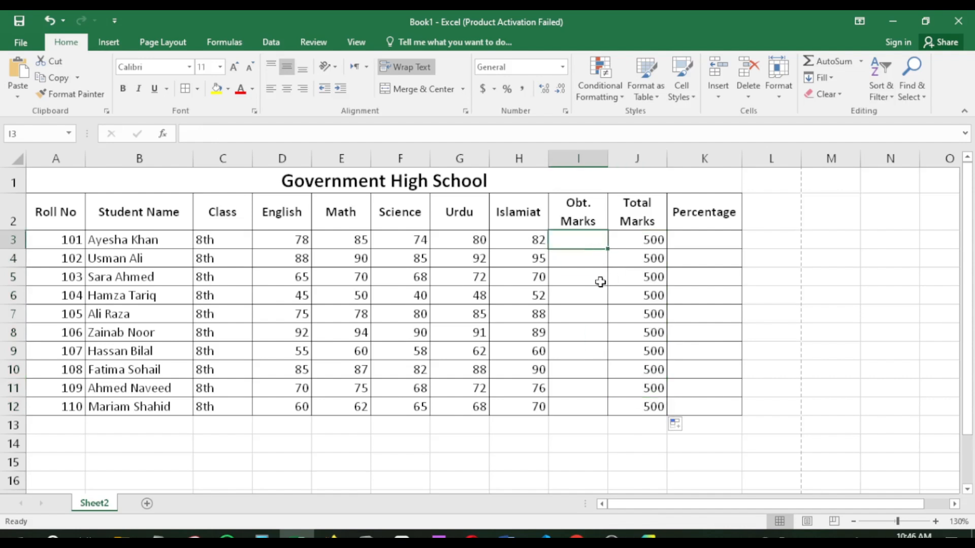
type("=")
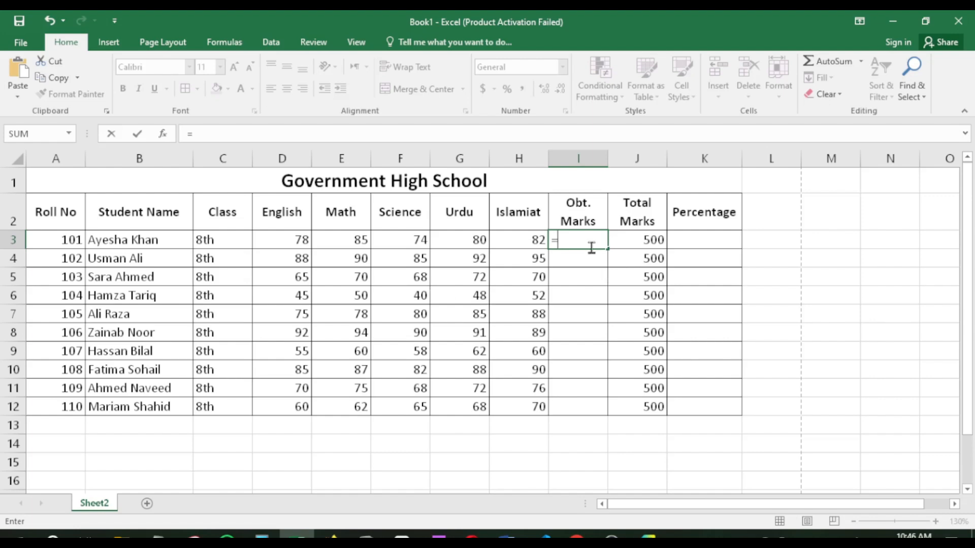
left_click(283, 242)
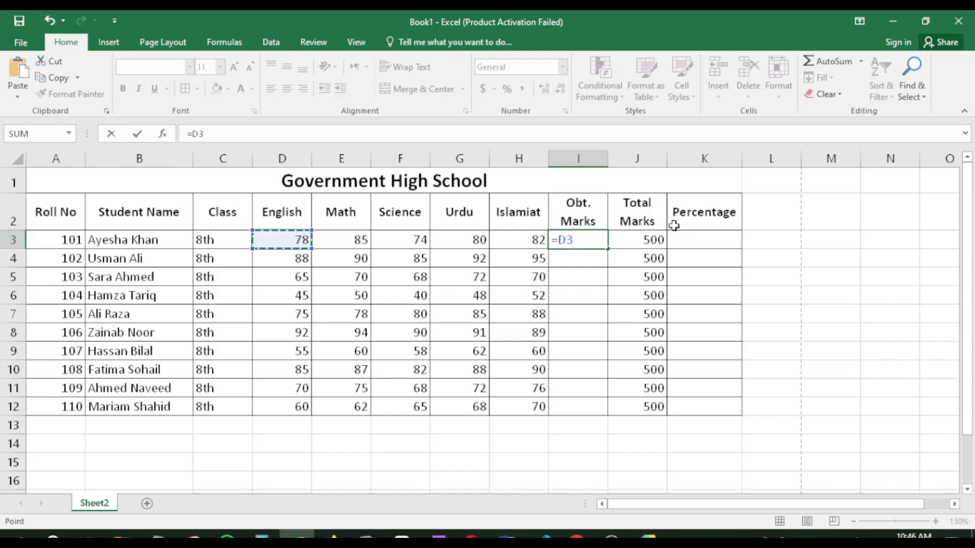
type("+")
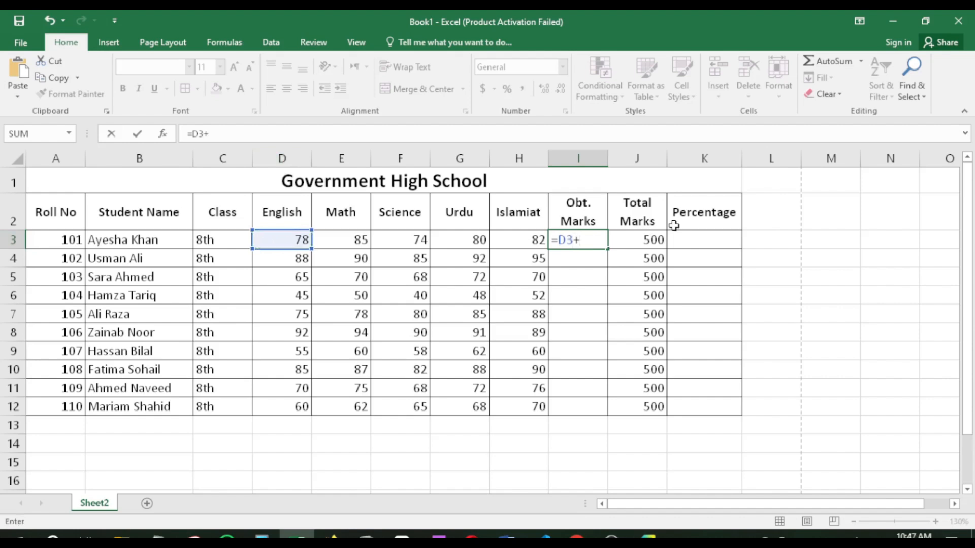
left_click(343, 240)
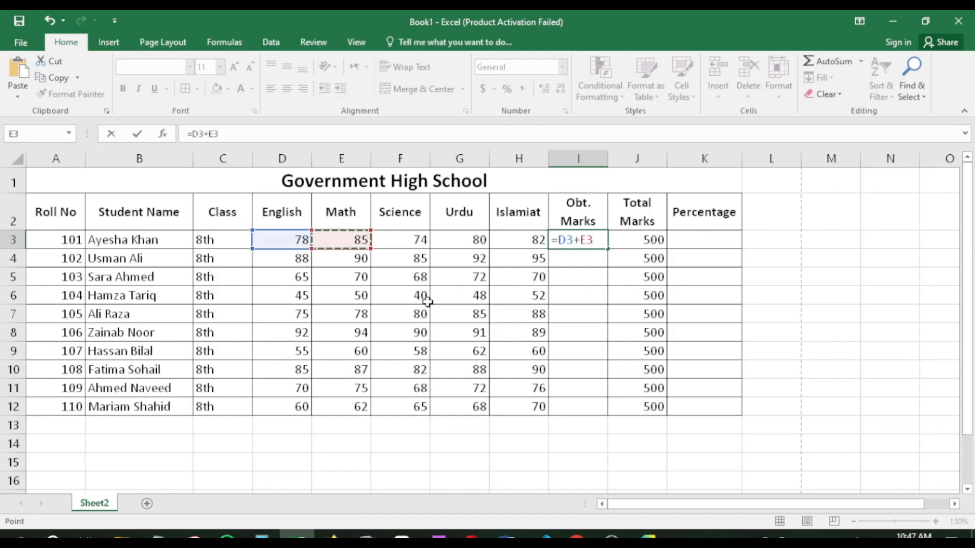
type("+")
left_click(413, 238)
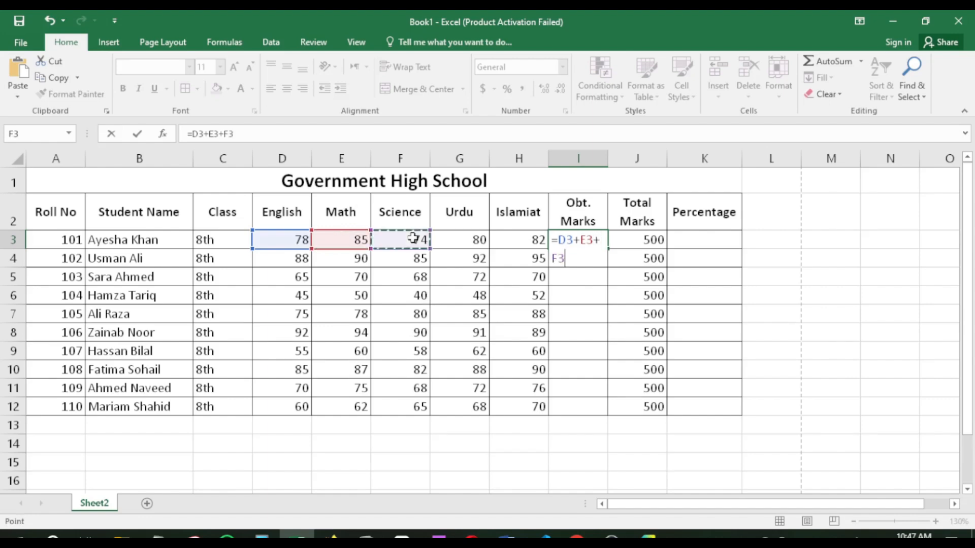
type("+")
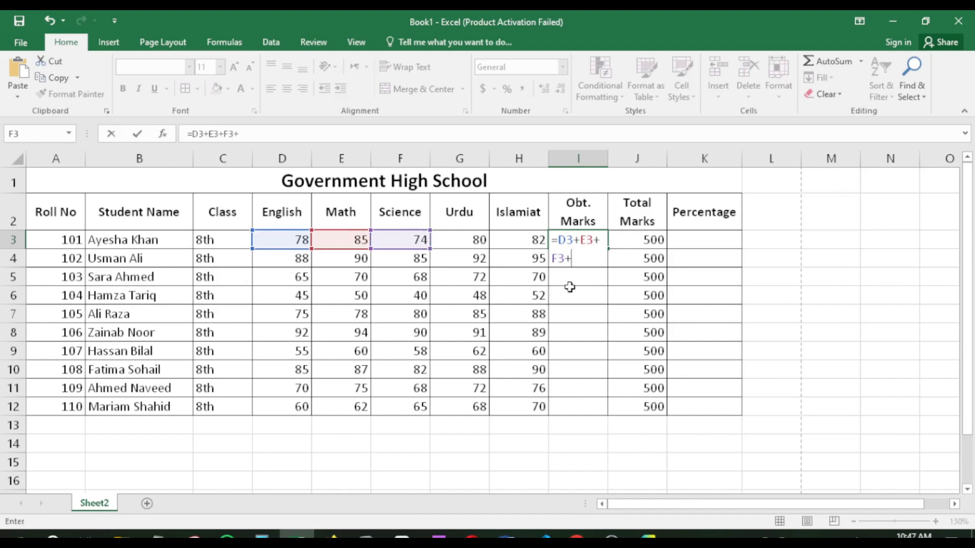
left_click(477, 240)
type("+")
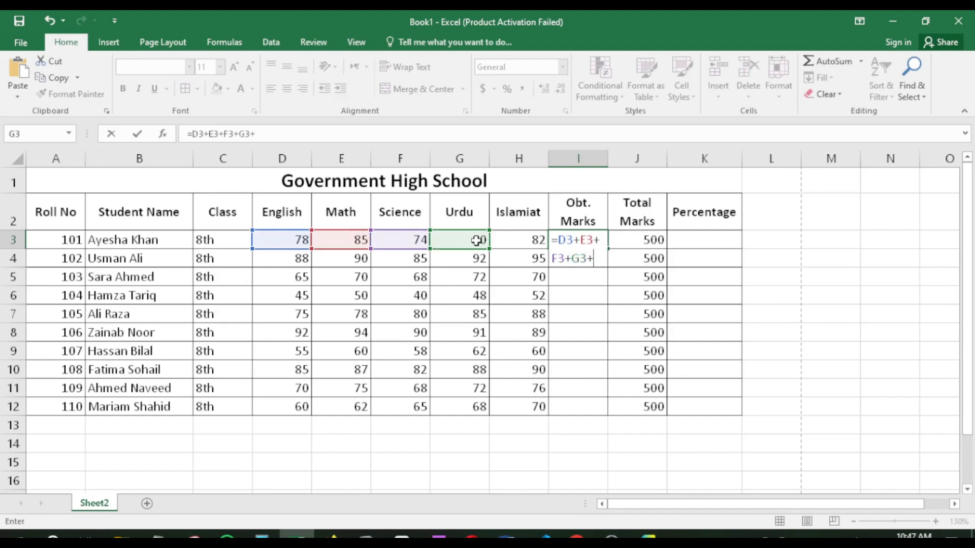
left_click(538, 240)
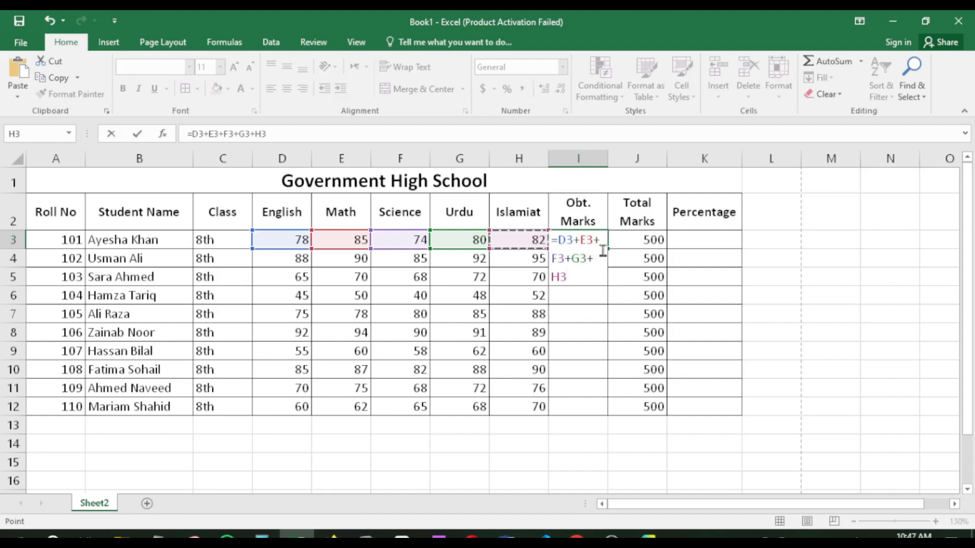
key("Return")
Check the sum of D3:H3 against the formula in I3, and set the first student's Science mark in F3 to 75
left_click(593, 238)
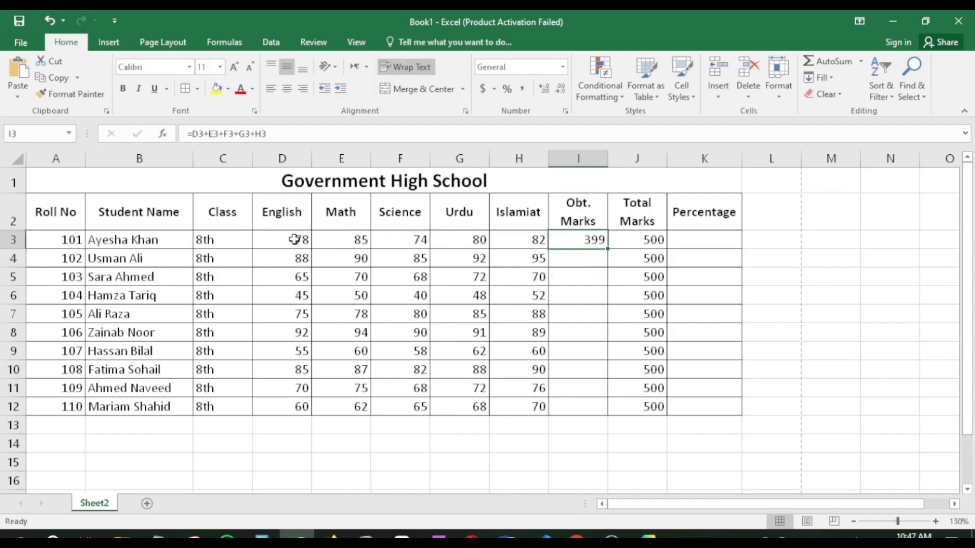
left_click_drag(294, 239, 523, 240)
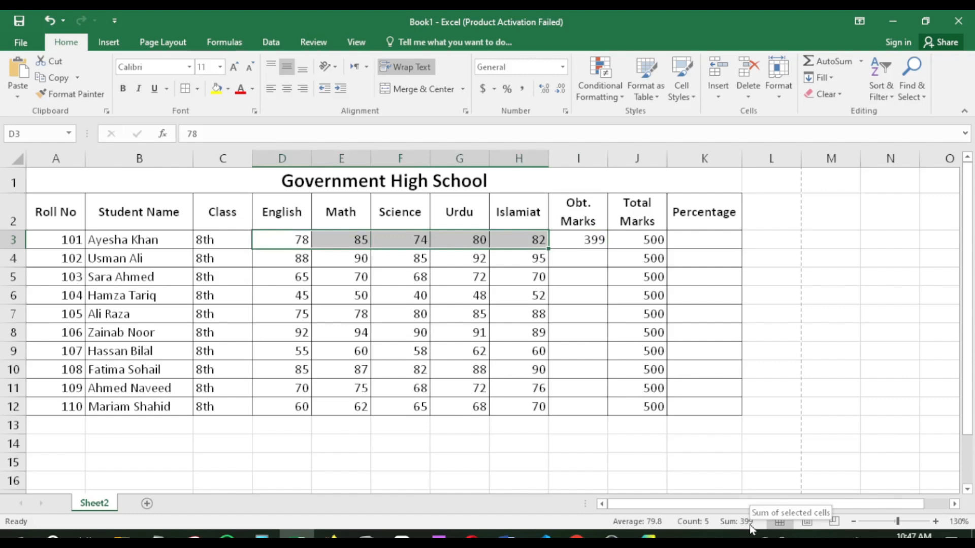
left_click(592, 239)
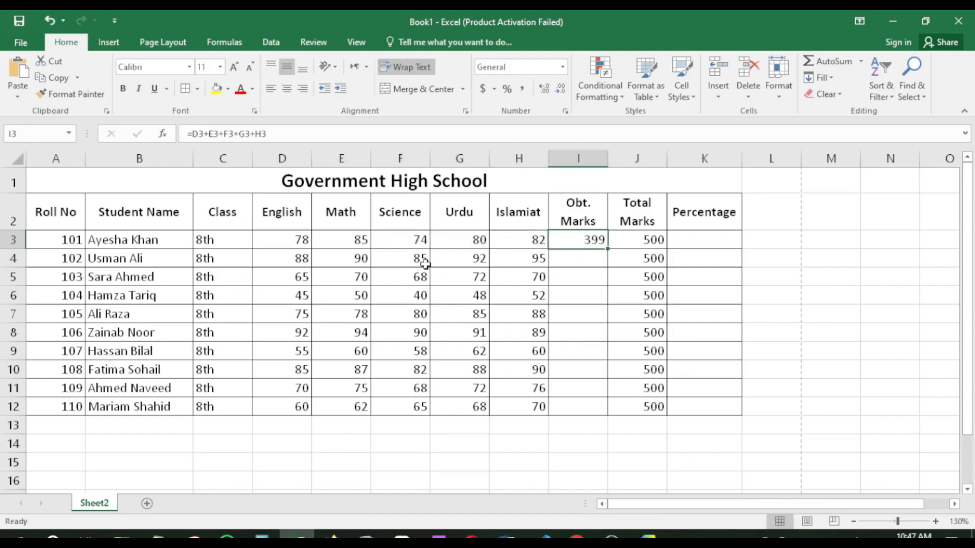
left_click(385, 240)
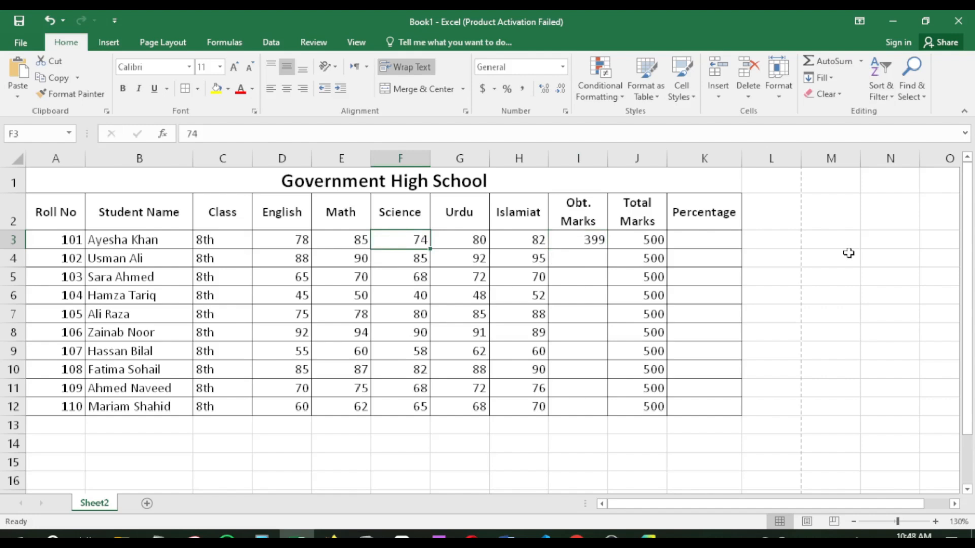
type("75")
key("Return")
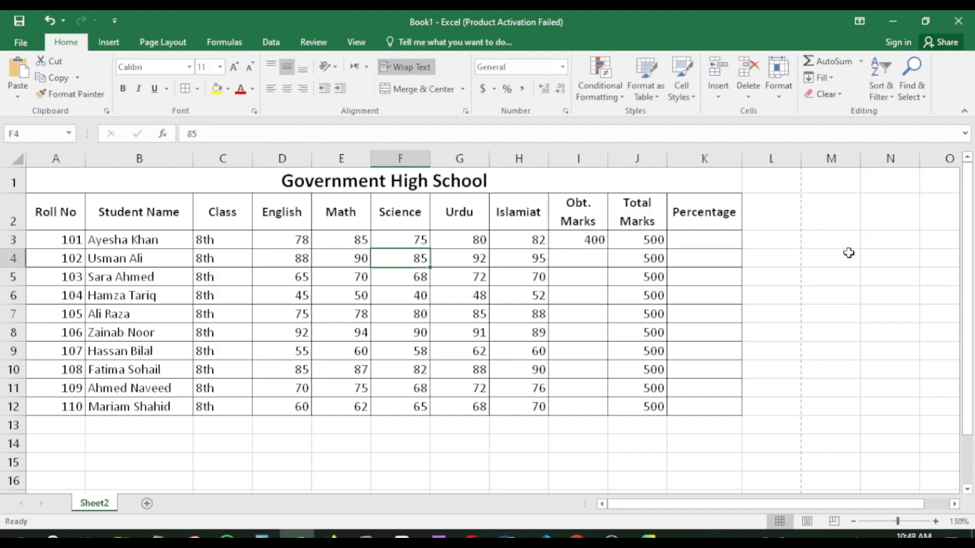
left_click(585, 239)
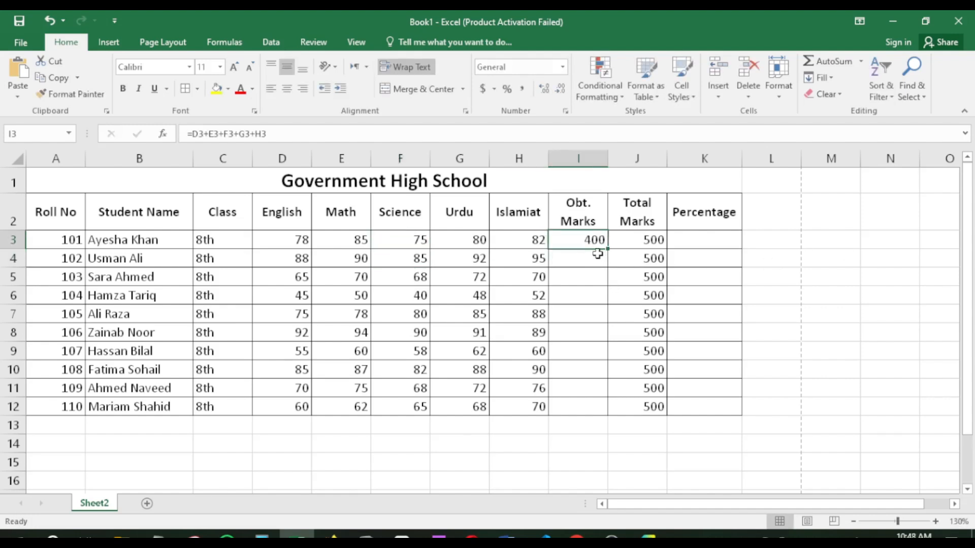
Enter the formula =SUM(D4:H4) in I4 to add up the second student's obtained marks
left_click(595, 260)
left_click(591, 241)
key("Down")
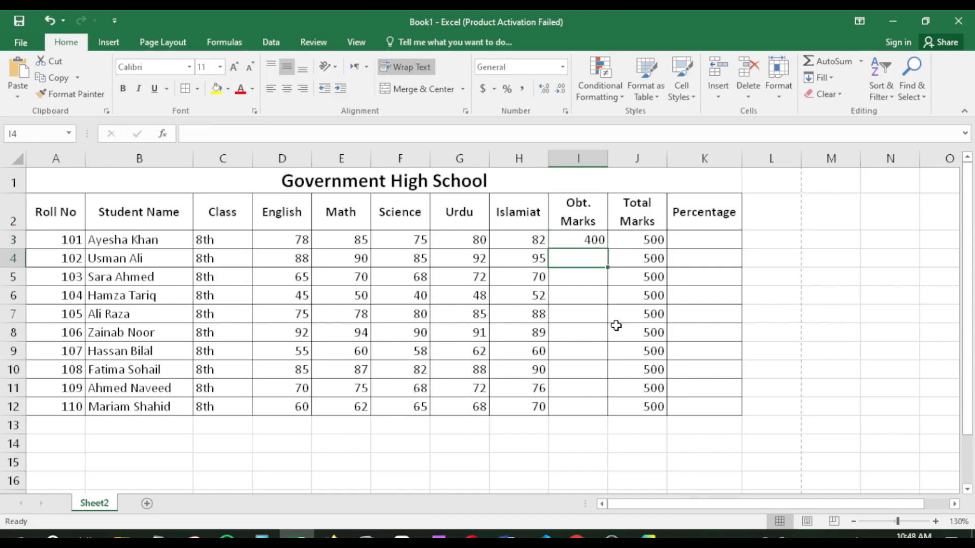
type("=")
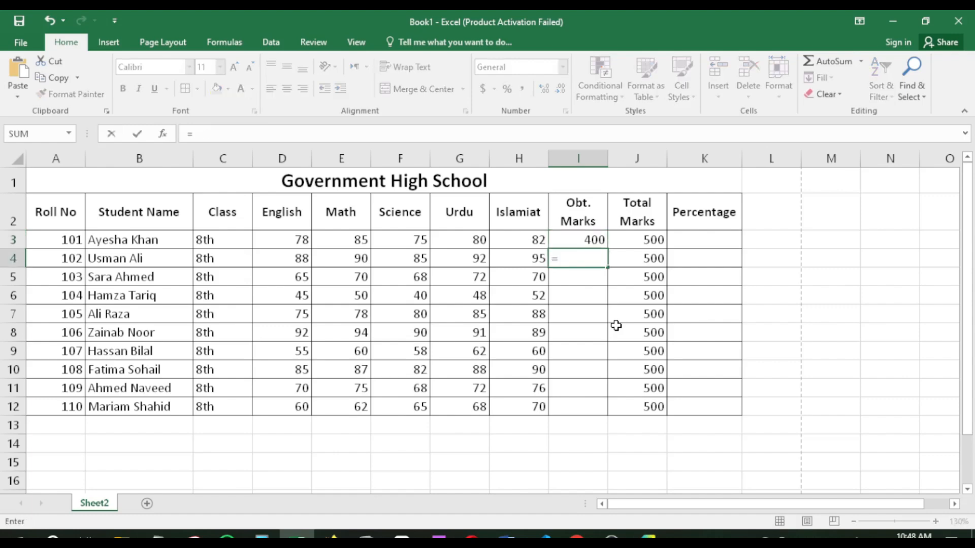
type("sum")
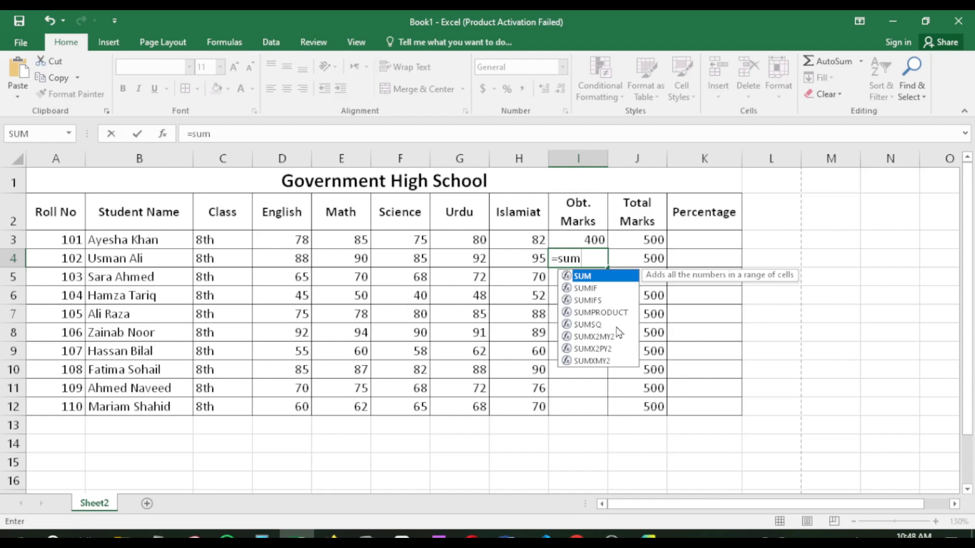
type("(")
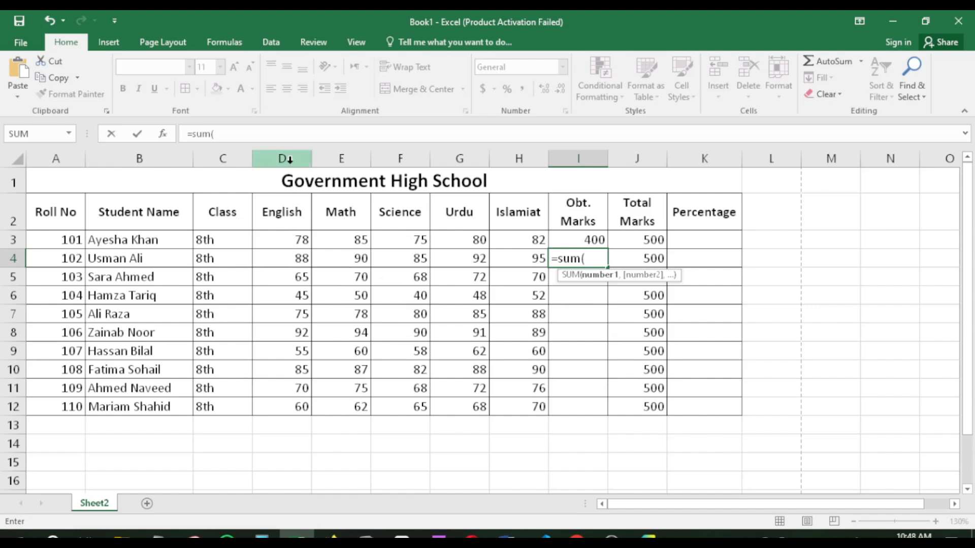
left_click(298, 259)
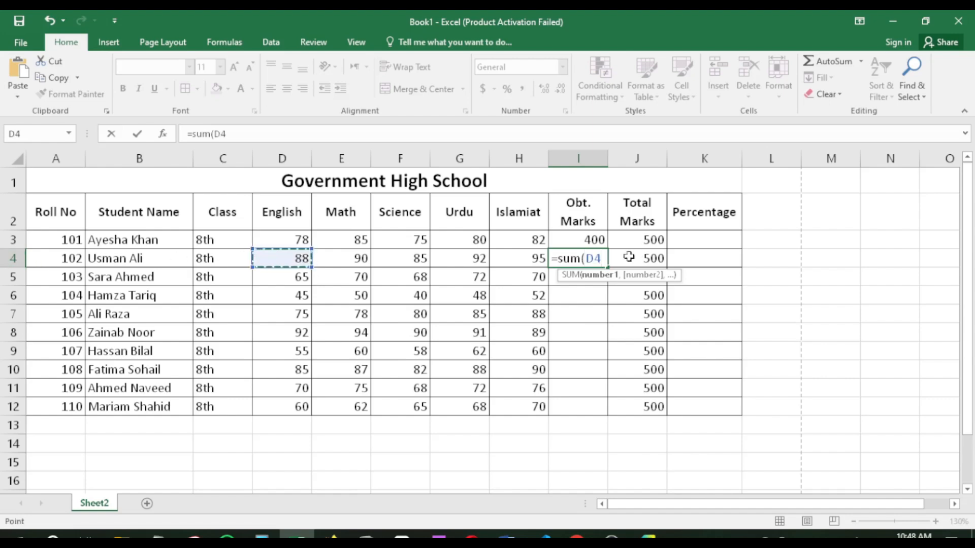
key("BackSpace")
key("BackSpace")
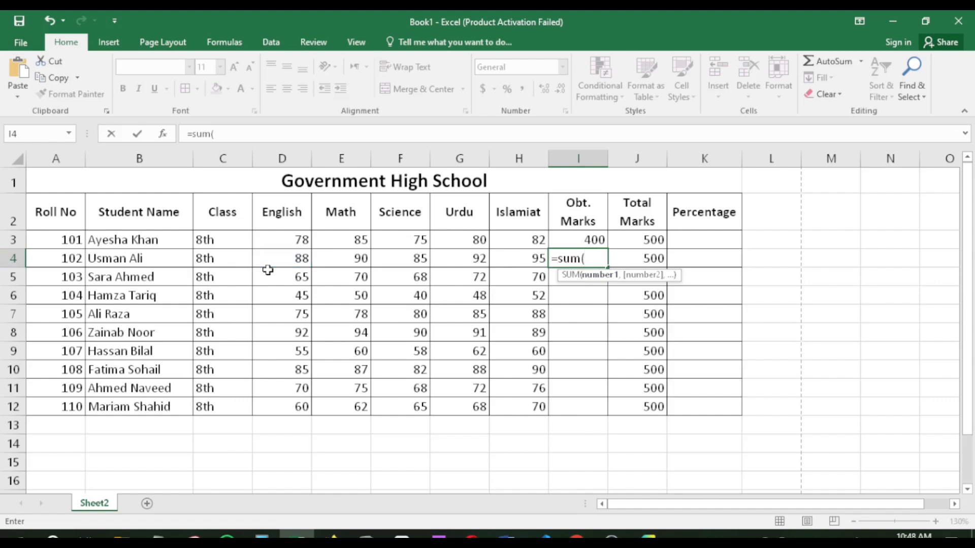
type("d4:")
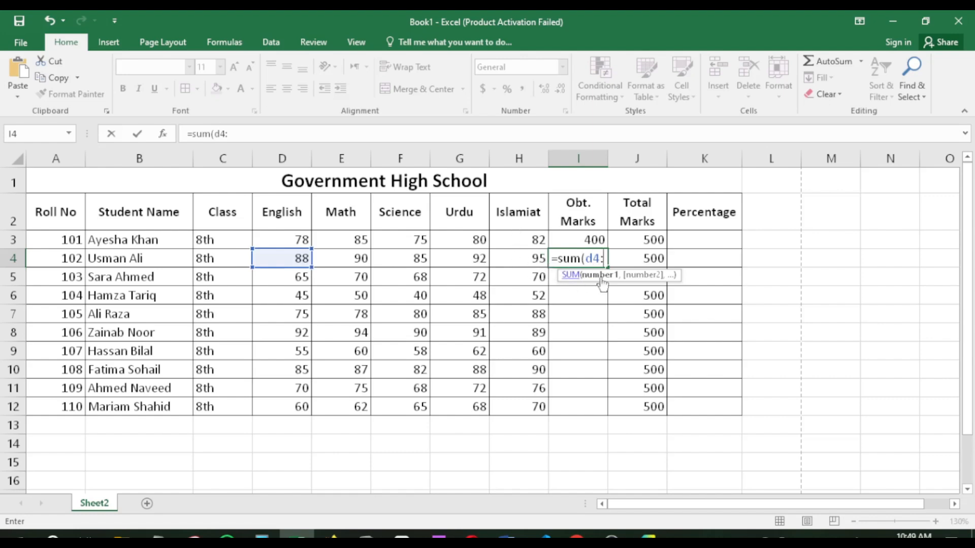
type("h")
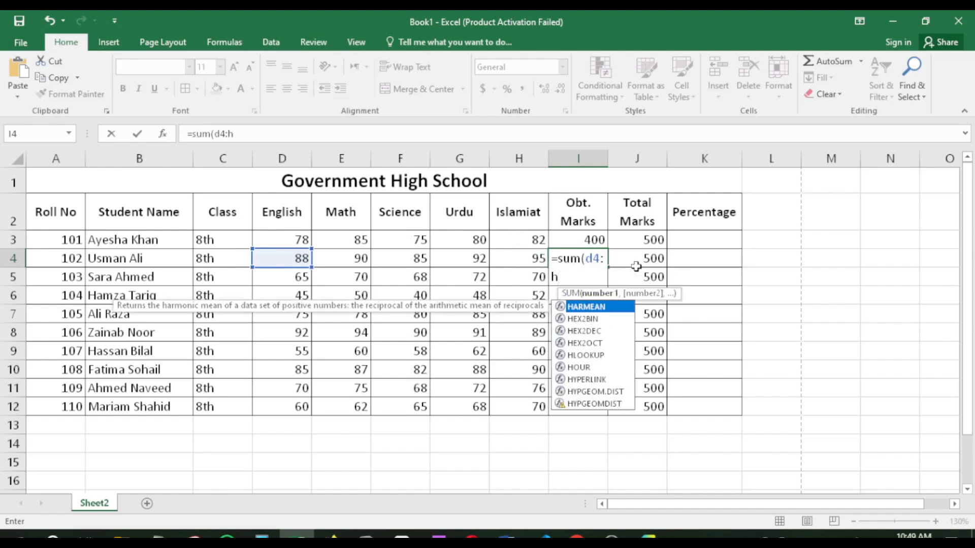
type("4")
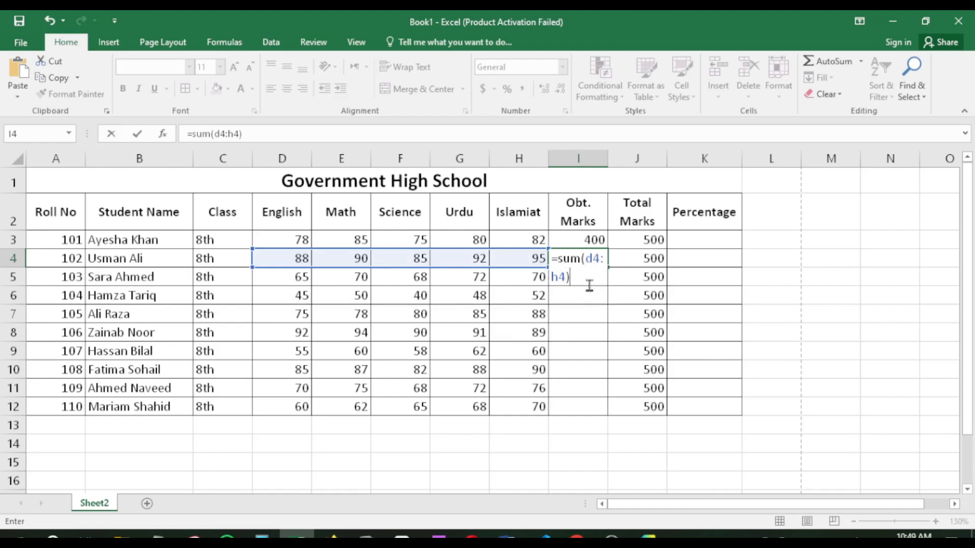
key("Return")
left_click(600, 258)
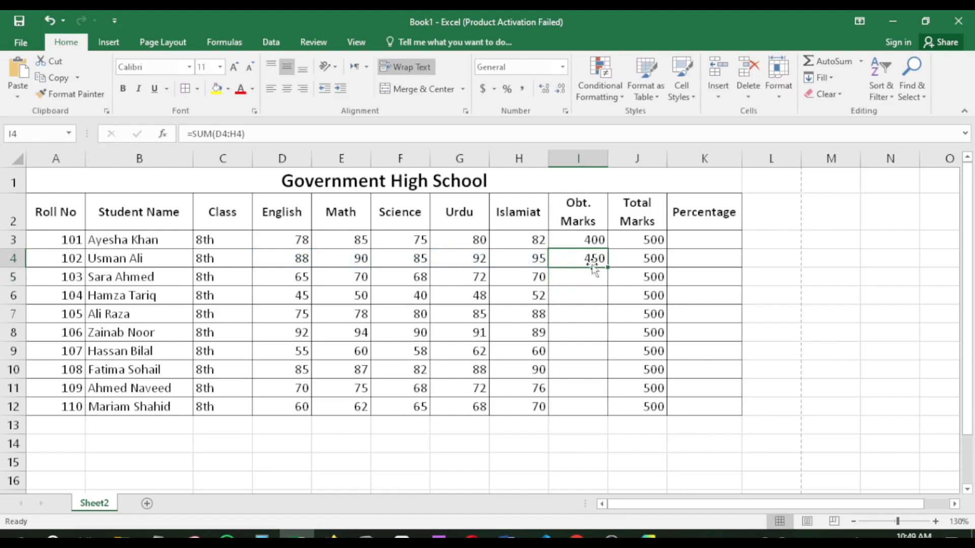
Replace the first student's obtained marks formula in I3 with =SUM(D3:H3)
left_click(591, 237)
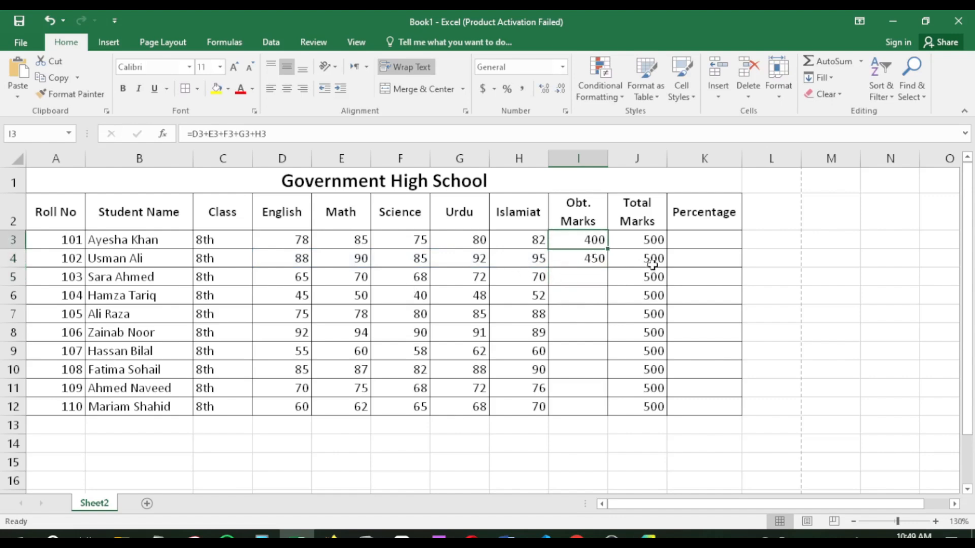
type("=sum")
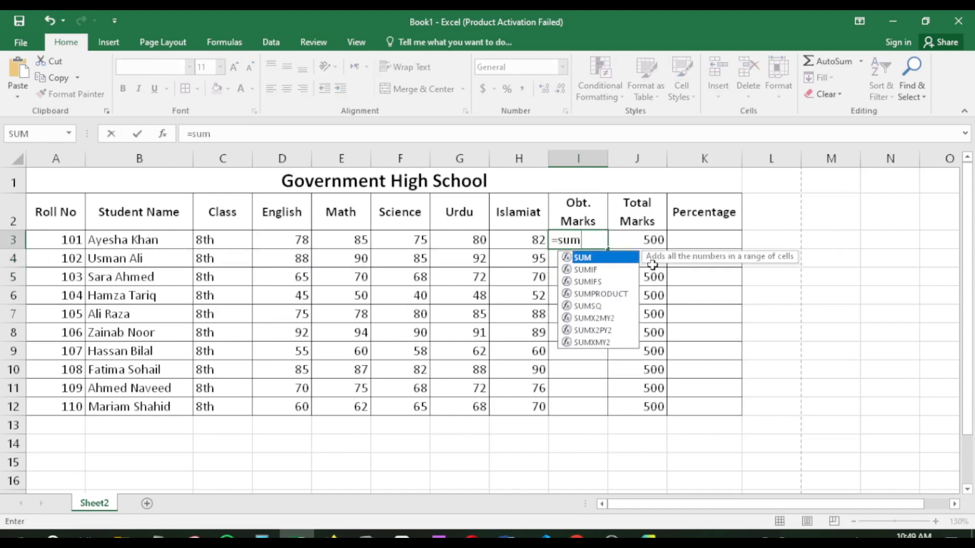
type("(")
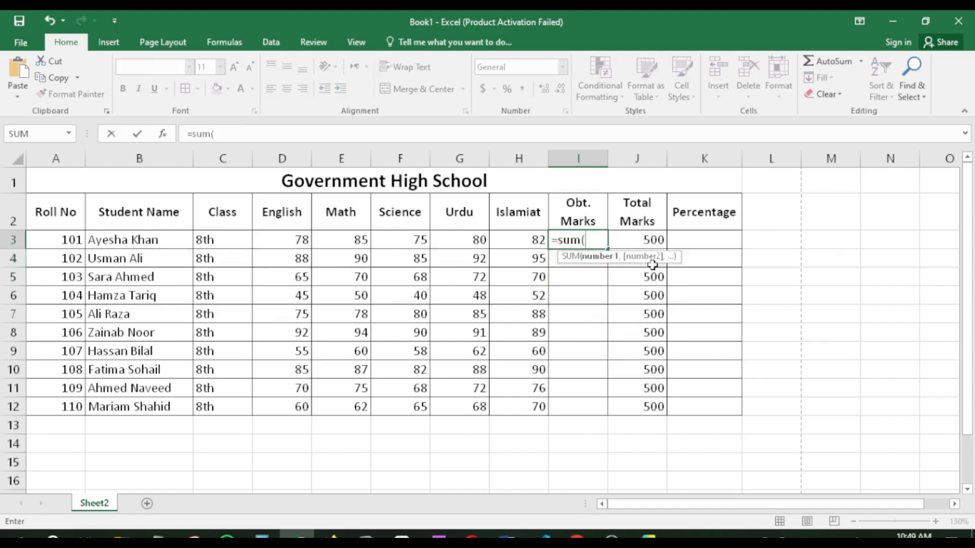
left_click(290, 239)
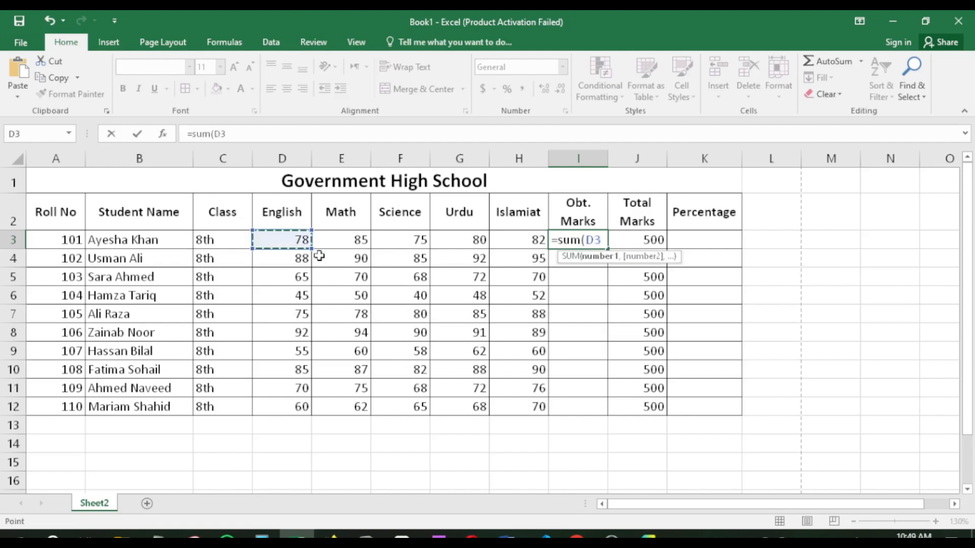
left_click(320, 245)
left_click_drag(305, 242, 527, 242)
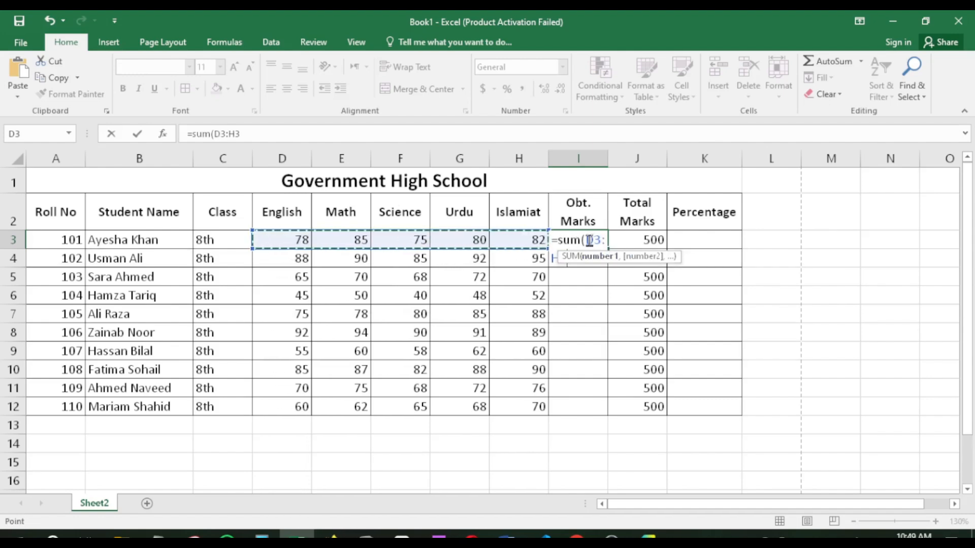
type(")")
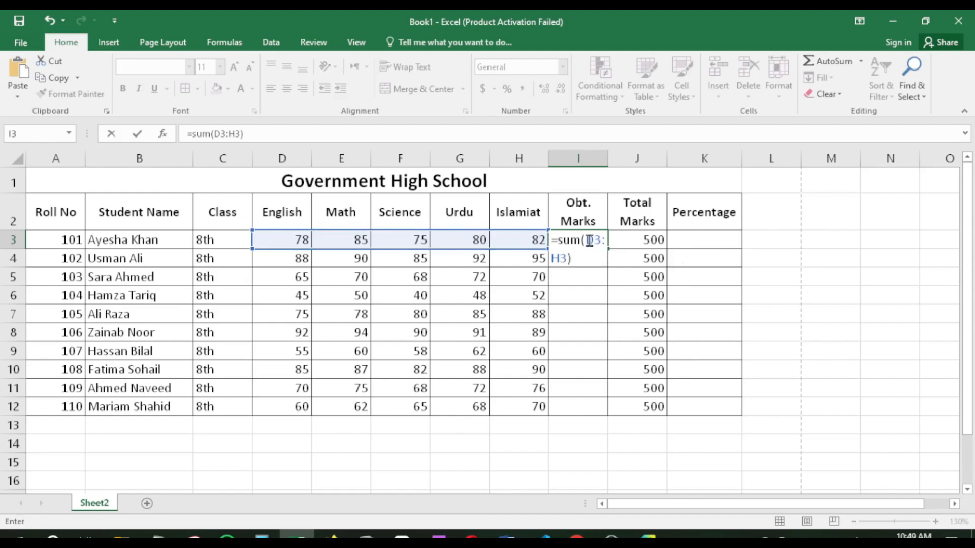
key("Return")
left_click(598, 238)
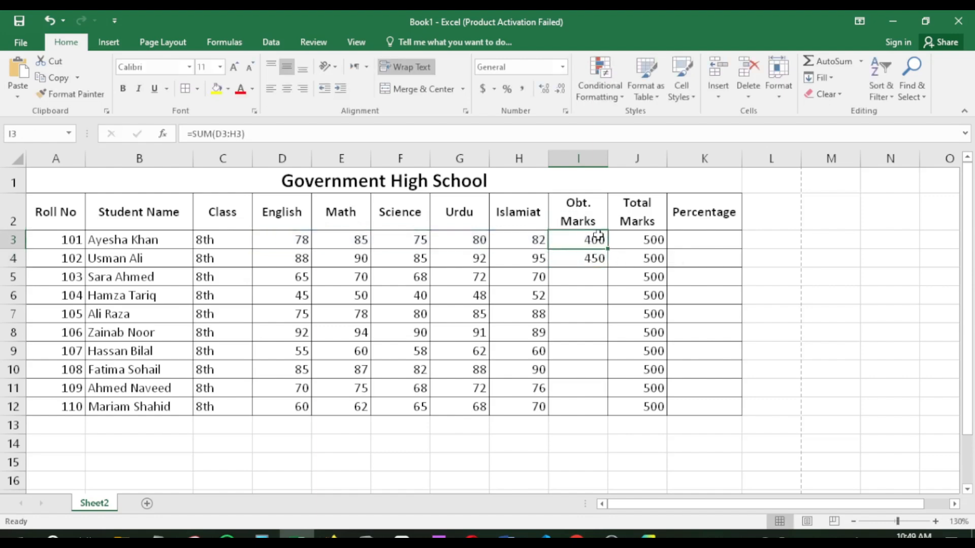
left_click(600, 258)
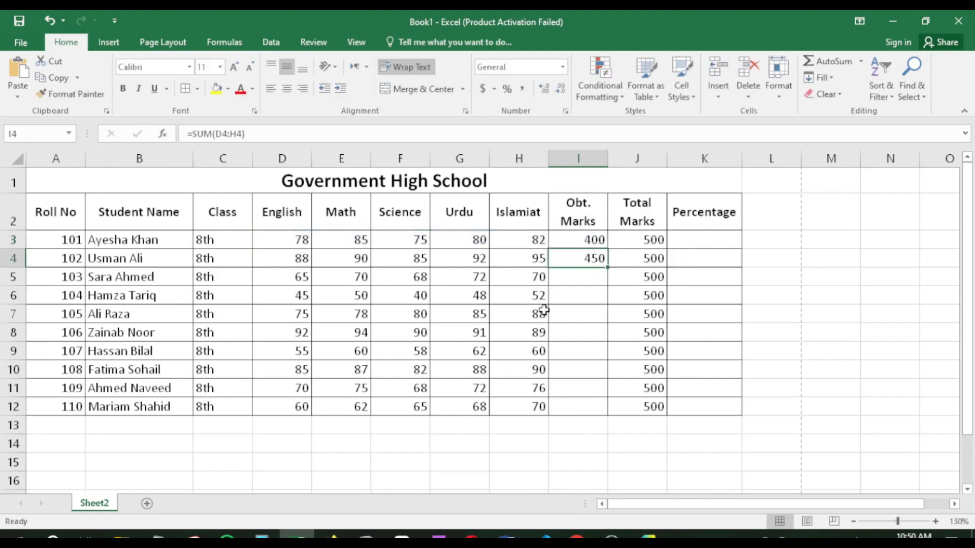
Write the note "sum(cell 1: cell 2)" in F15 below the table
left_click(386, 463)
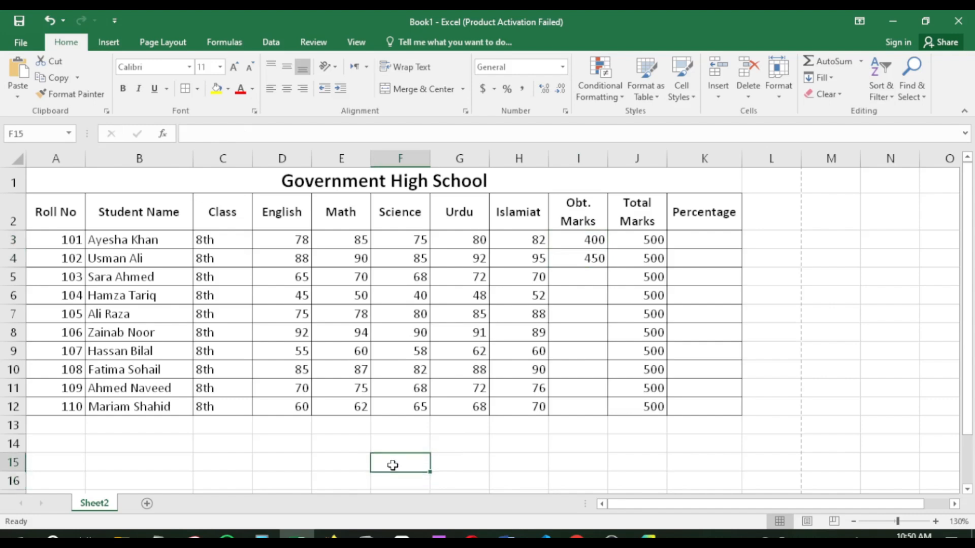
type("sum")
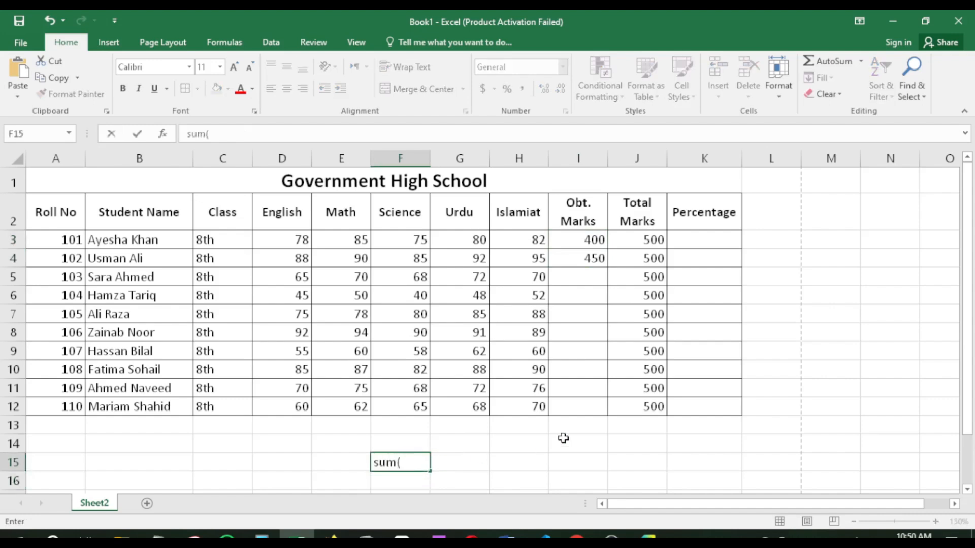
type("(cell 1,")
type(" cell 2")
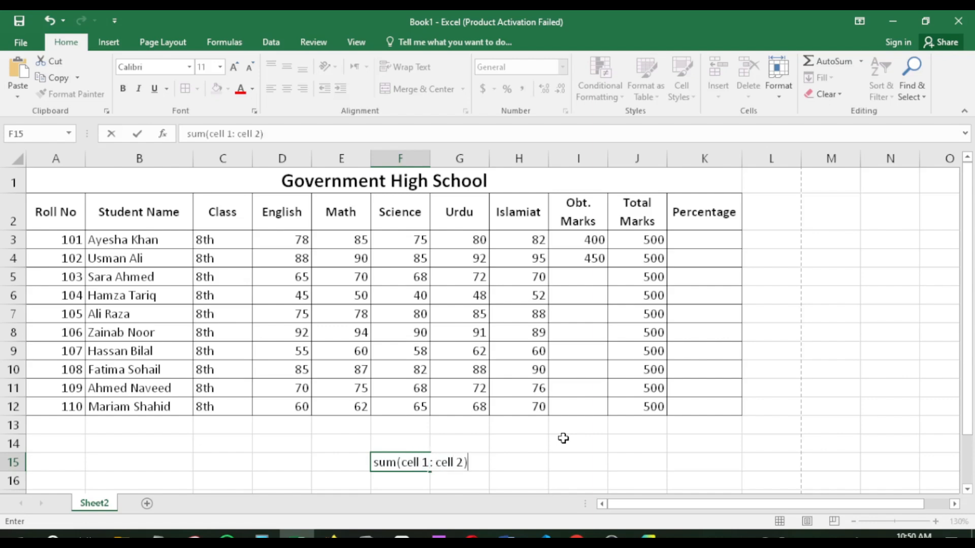
type(")")
key("Return")
Enlarge the formula note in F15 to font size 14
left_click(388, 464)
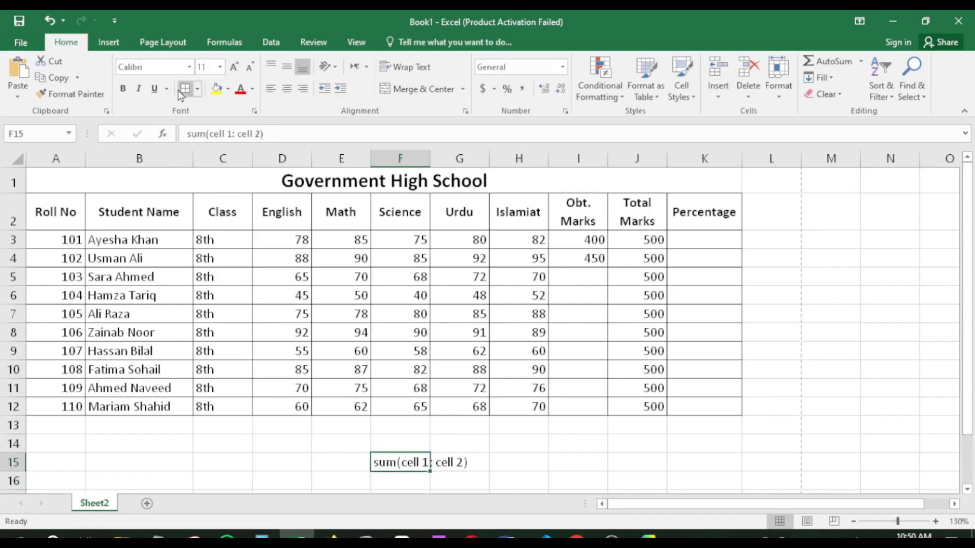
left_click(234, 67)
left_click(234, 67)
left_click(569, 439)
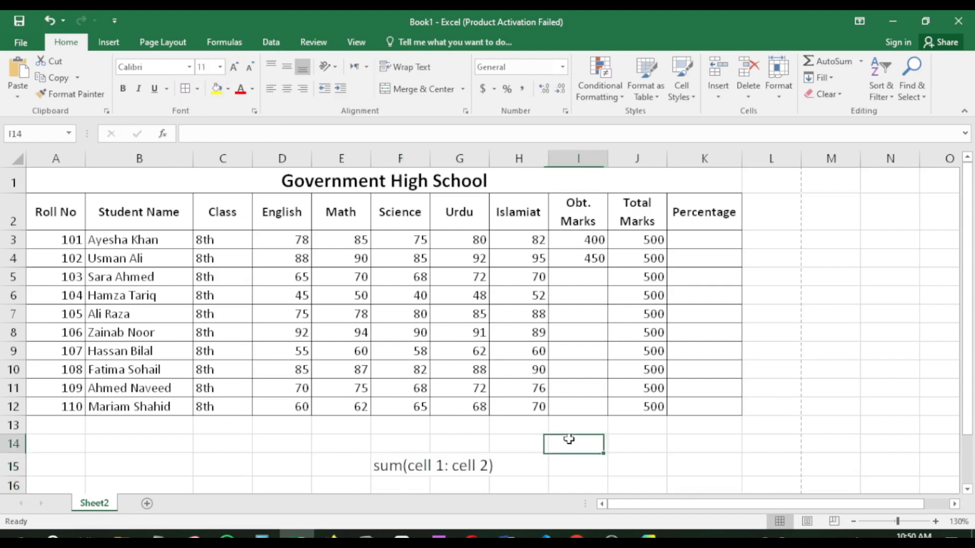
left_click(440, 461)
left_click(397, 468)
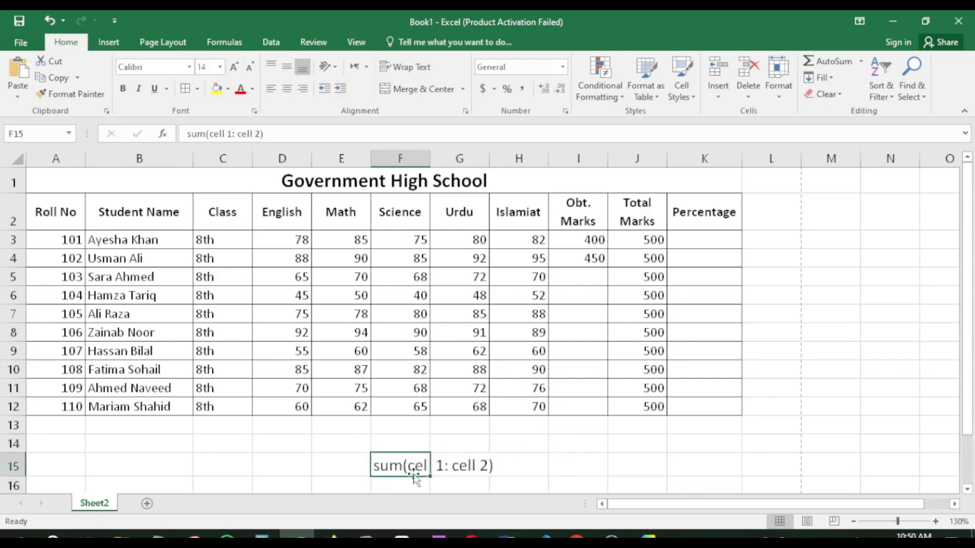
left_click(482, 476)
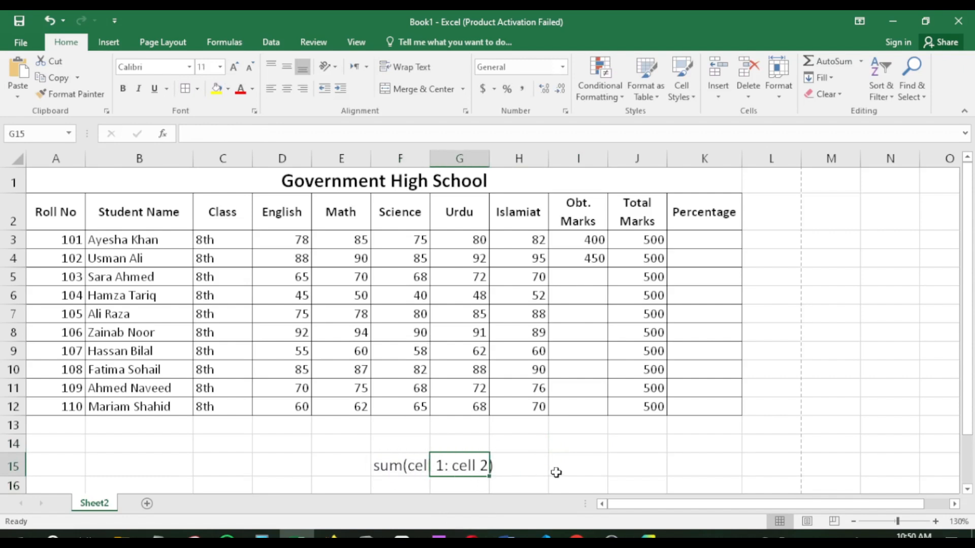
left_click(530, 457)
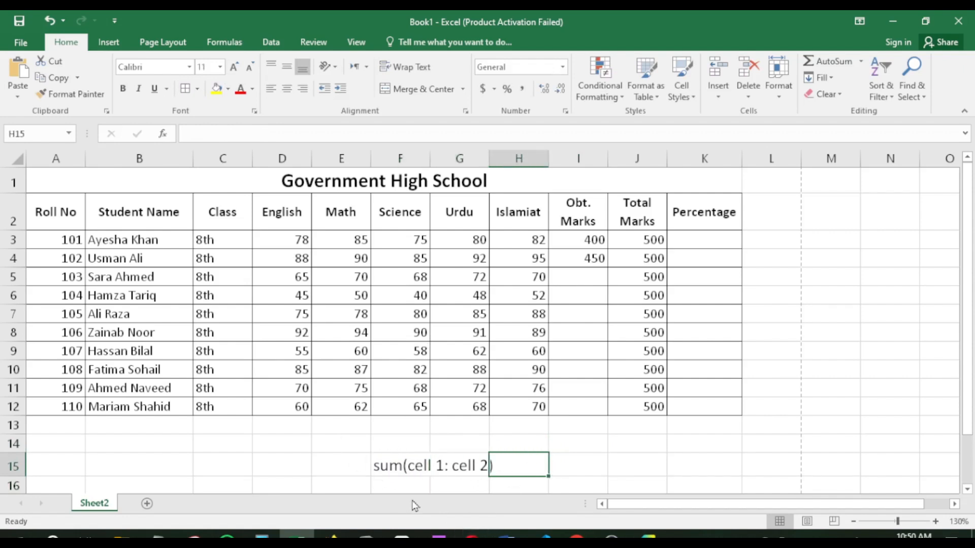
left_click(387, 466)
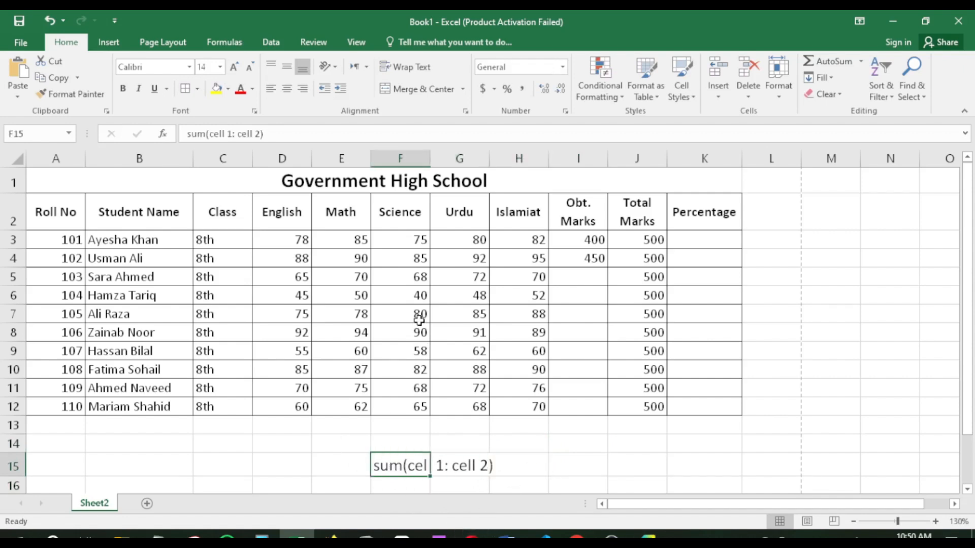
Fill the obtained marks formula from I3 down through I12 for all the students
left_click(587, 238)
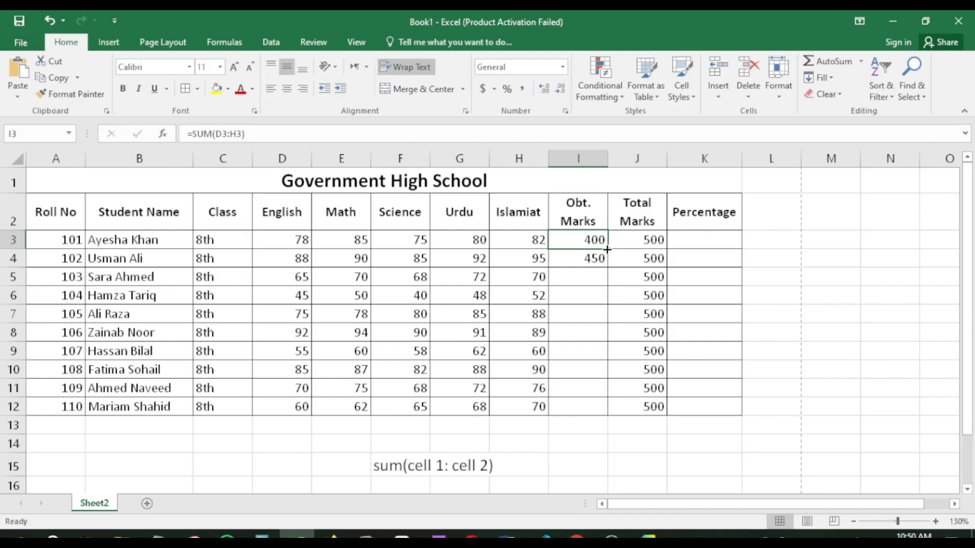
left_click_drag(607, 249, 609, 411)
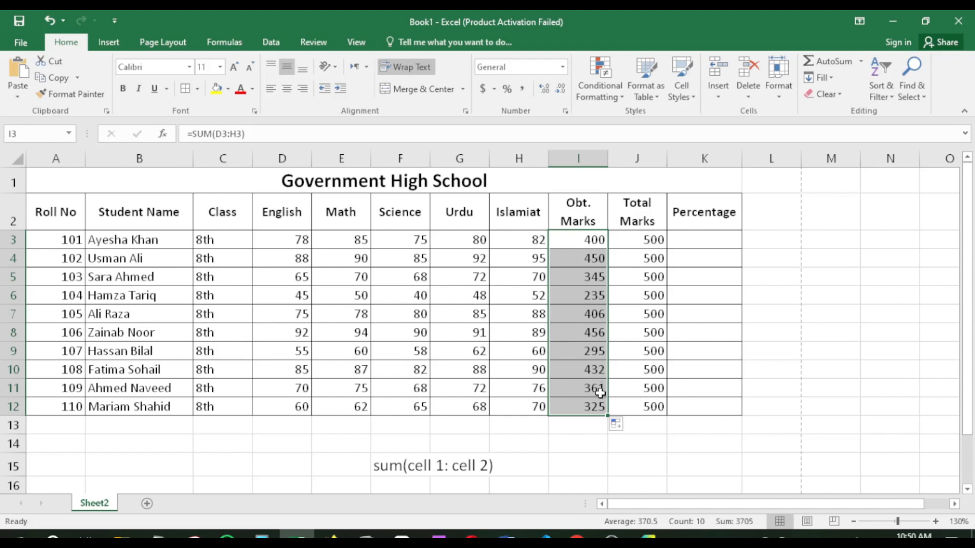
left_click(600, 393)
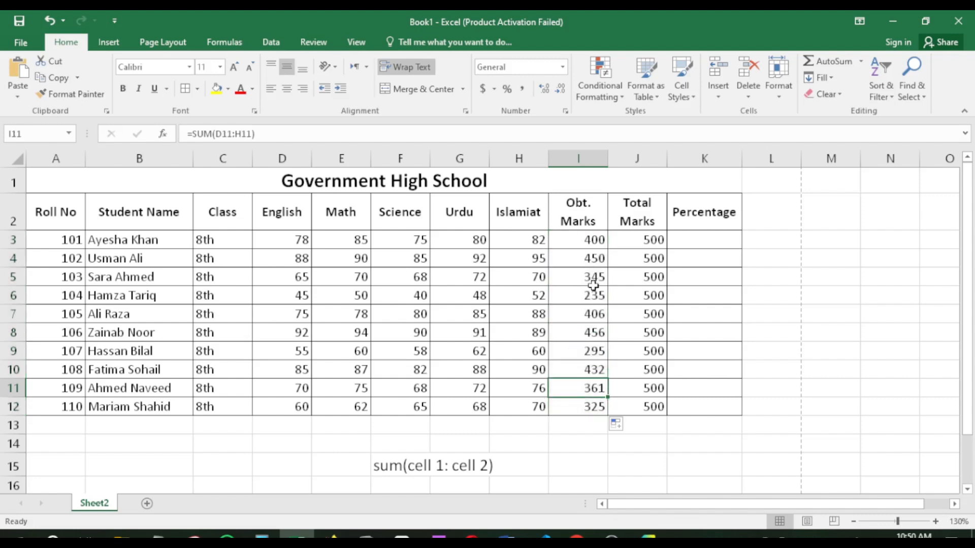
Check the sum formula in I12, and set the last student's English mark in D12 to 65
left_click(557, 410)
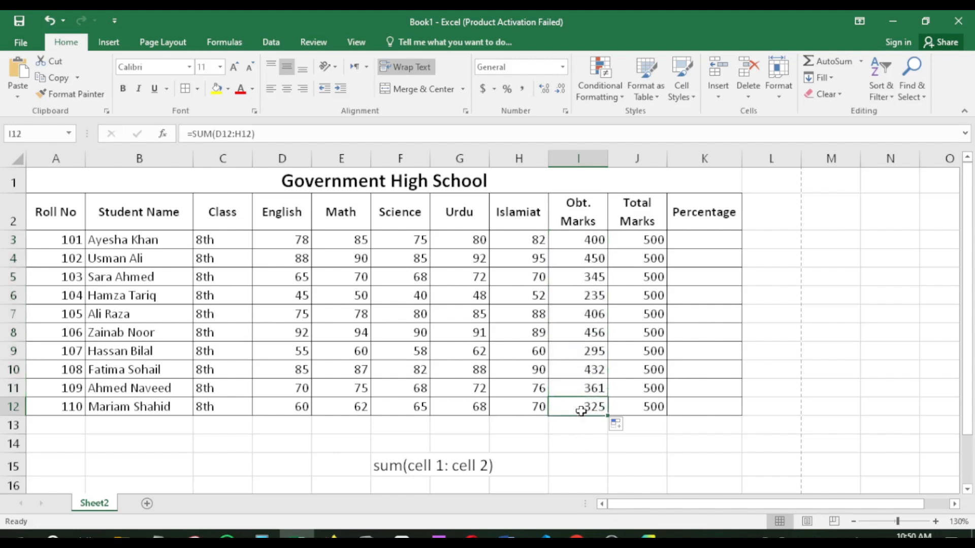
left_click(297, 409)
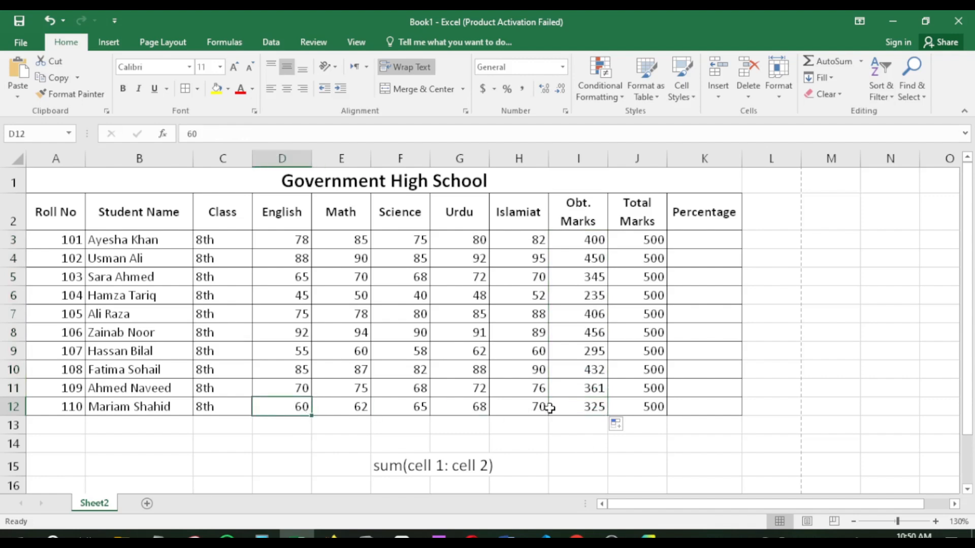
left_click(559, 410)
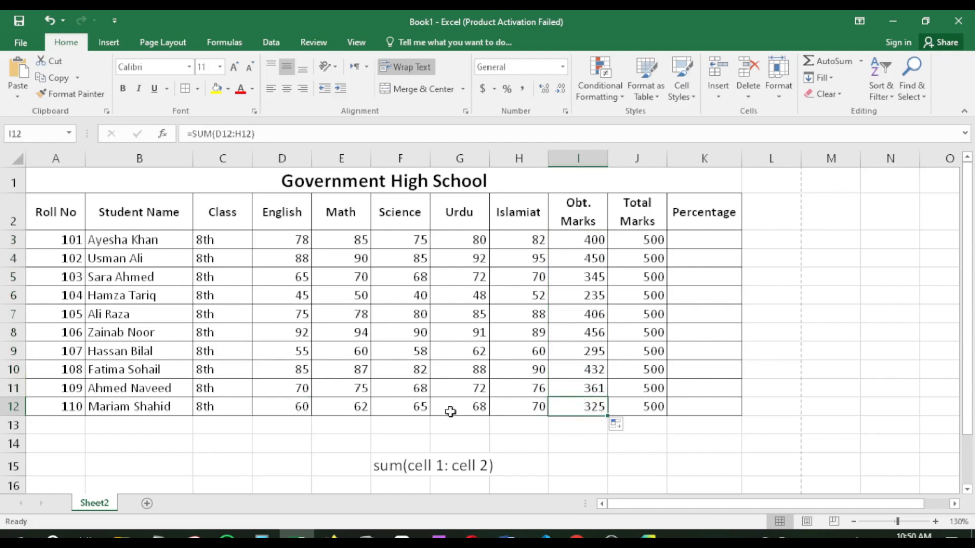
left_click(300, 406)
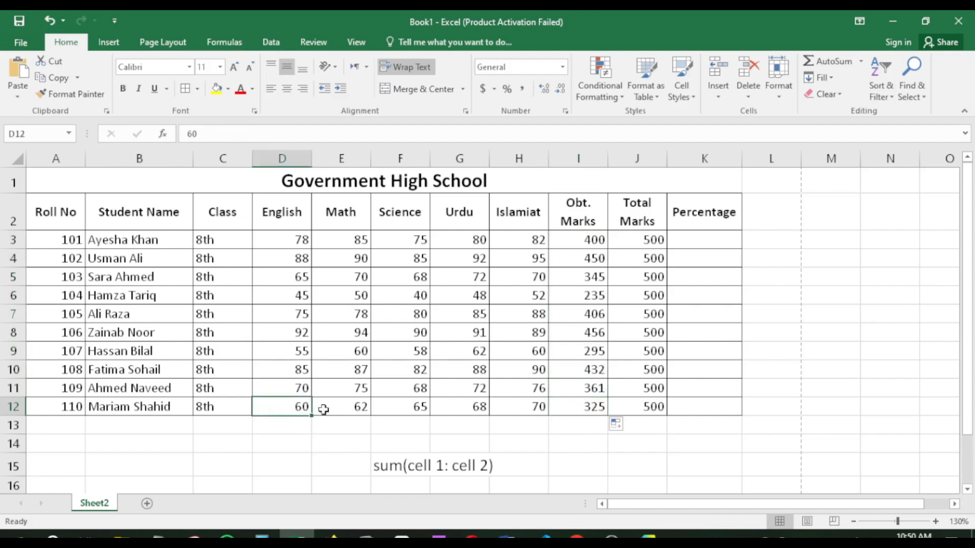
type("65")
key("Return")
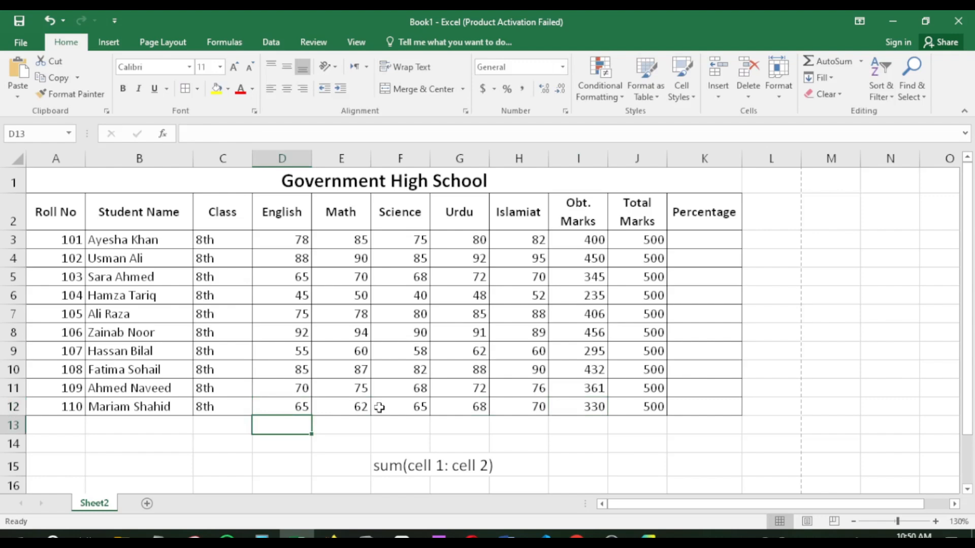
Enter the percentage formula =I3/J3 in K3, dividing the first student's obtained marks by the total marks
left_click(604, 409)
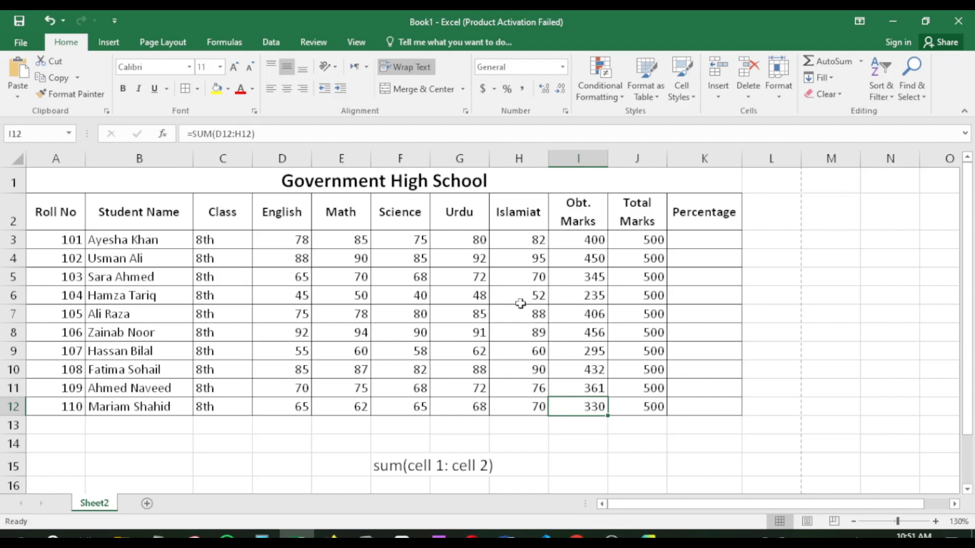
left_click(691, 237)
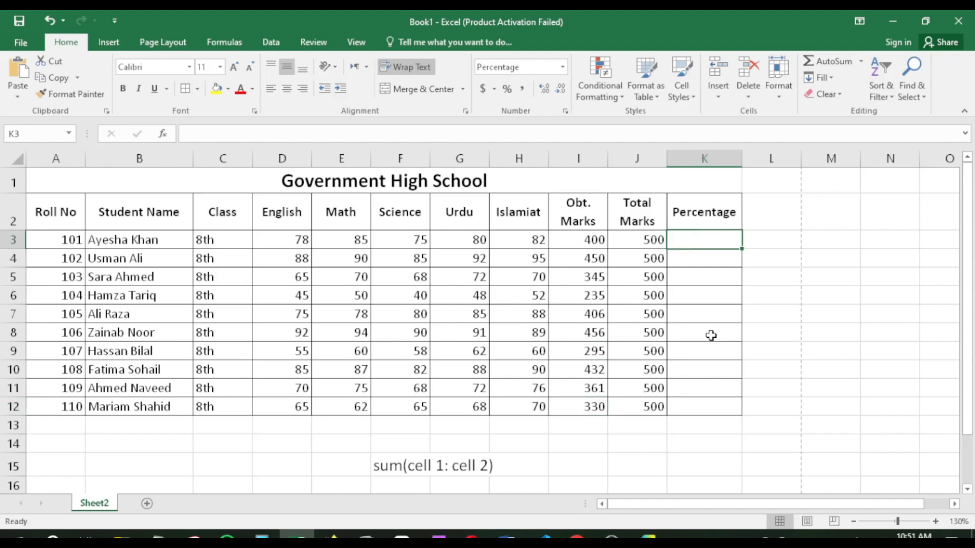
type("=")
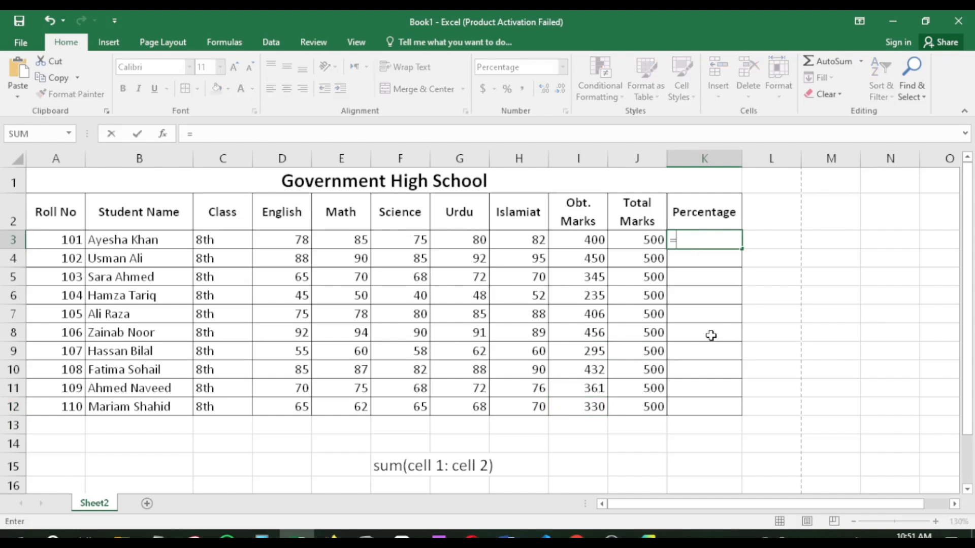
left_click(591, 242)
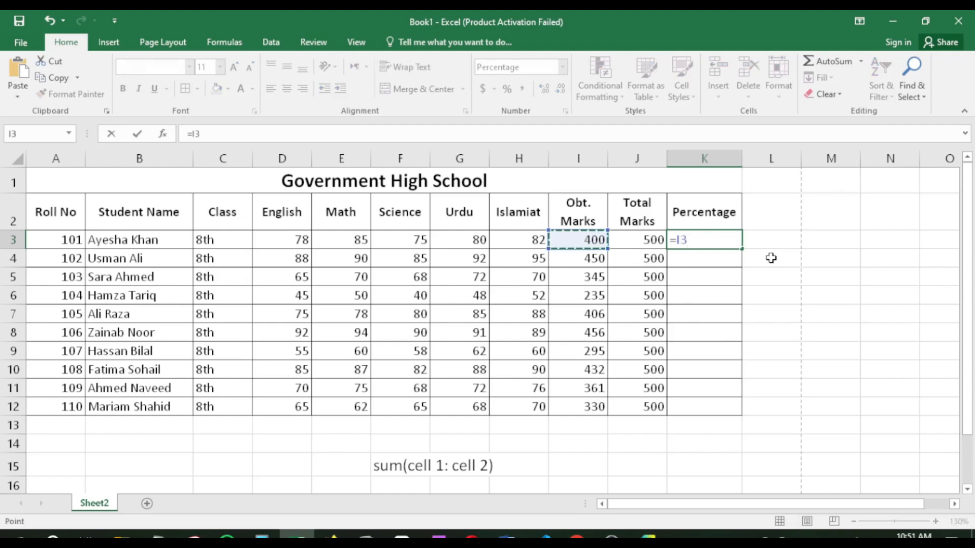
type("/")
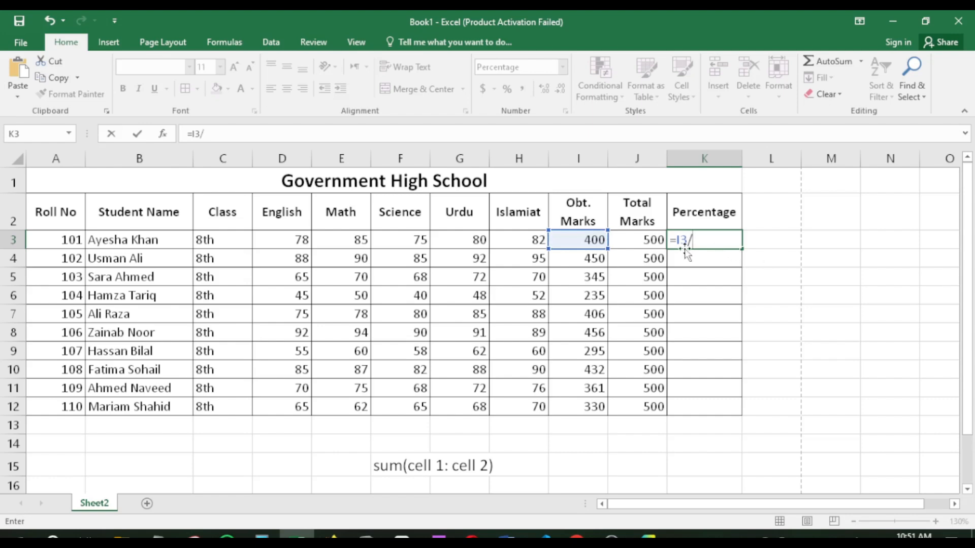
left_click(657, 234)
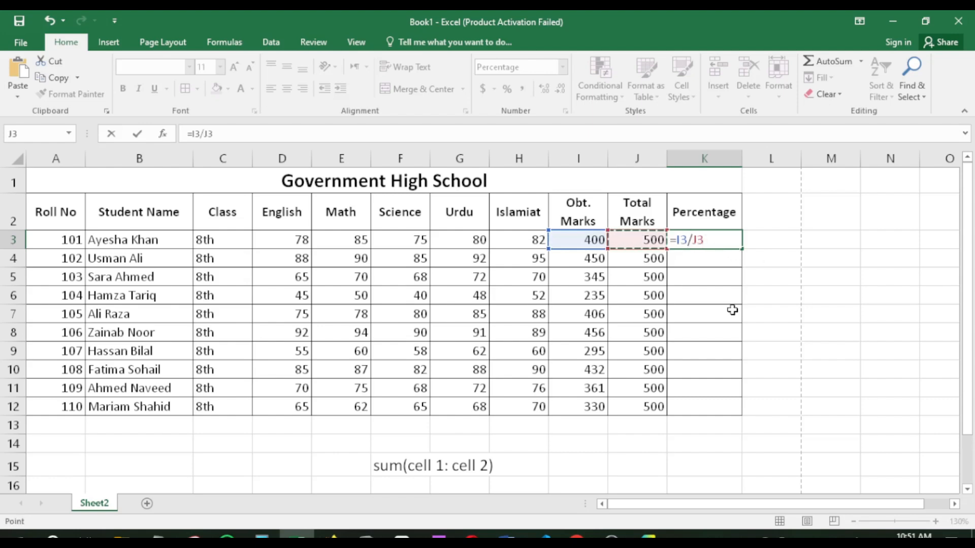
key("Return")
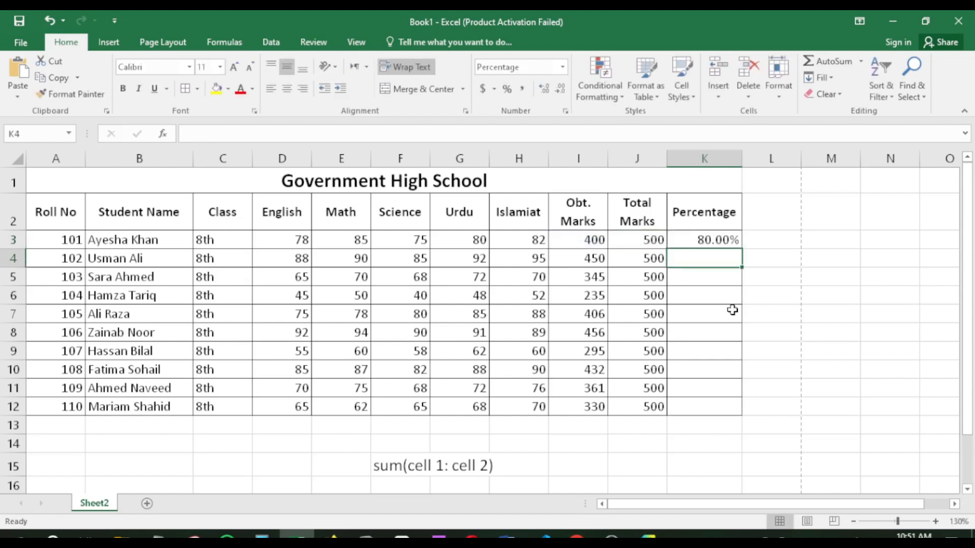
Set the number format of the first student's percentage in K3 to General
left_click(718, 243)
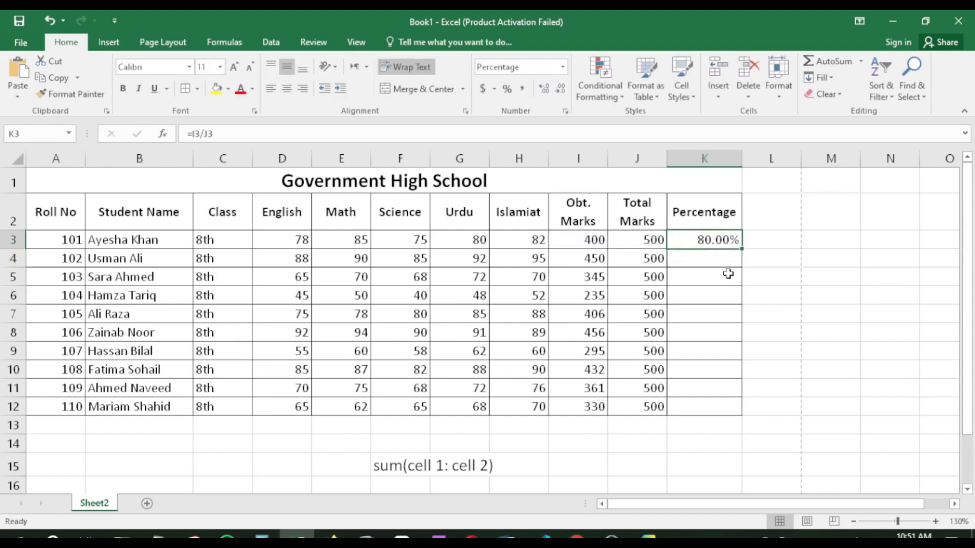
left_click(698, 208)
left_click(723, 238)
left_click(562, 67)
left_click(564, 67)
left_click(563, 68)
left_click(539, 92)
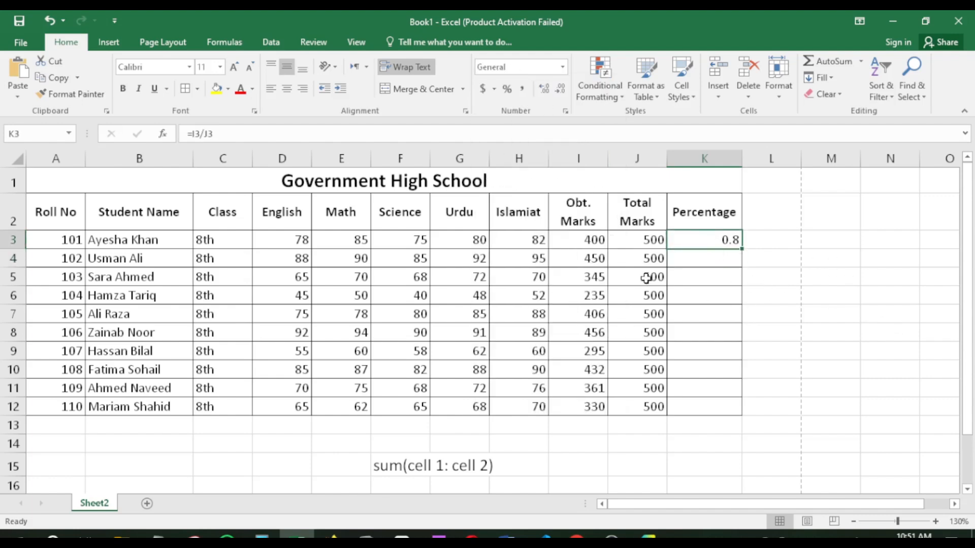
Switch to Calculator, work out 400 ÷ 500 to verify the first student's result, and close it
left_click(641, 240)
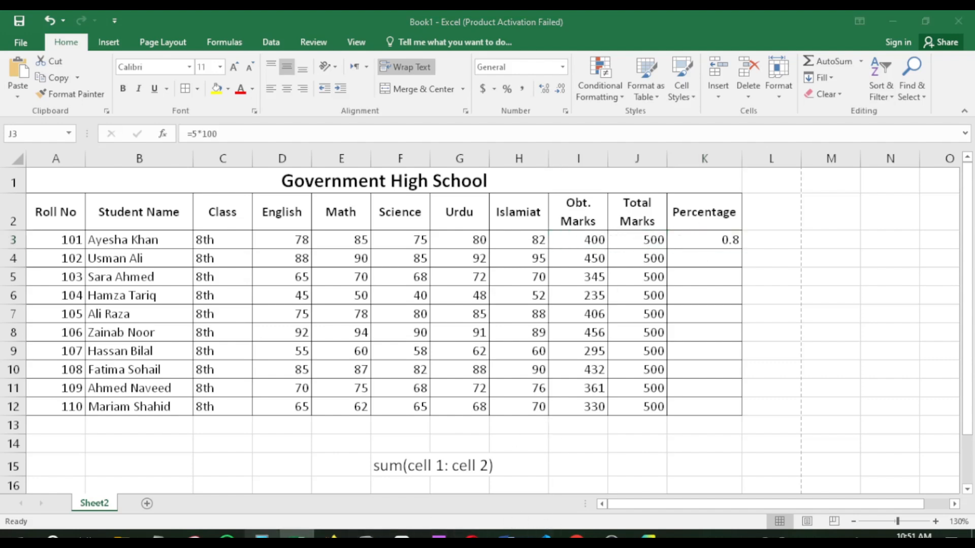
left_click(262, 535)
left_click_drag(343, 58, 437, 95)
left_click(269, 380)
left_click(334, 441)
left_click(335, 439)
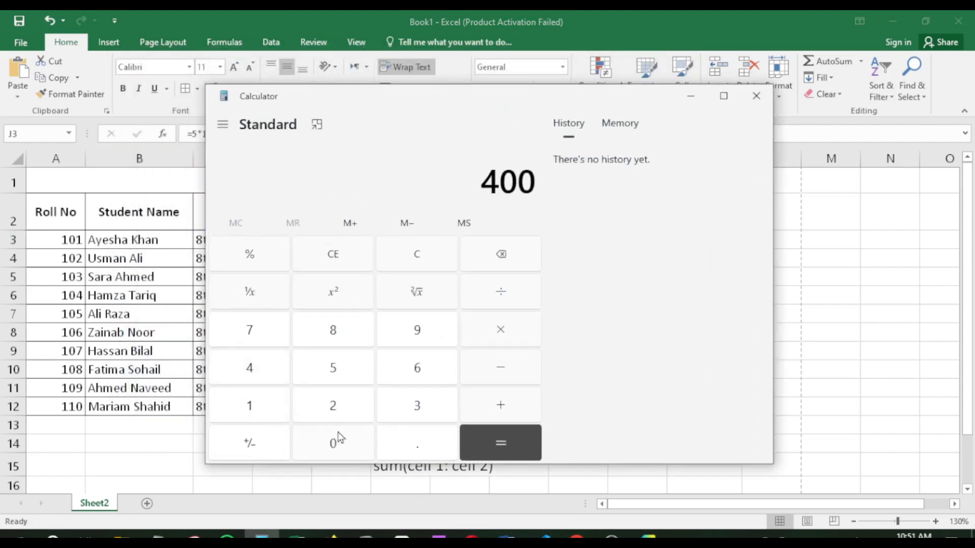
left_click(498, 304)
left_click(346, 369)
left_click(339, 444)
left_click(339, 444)
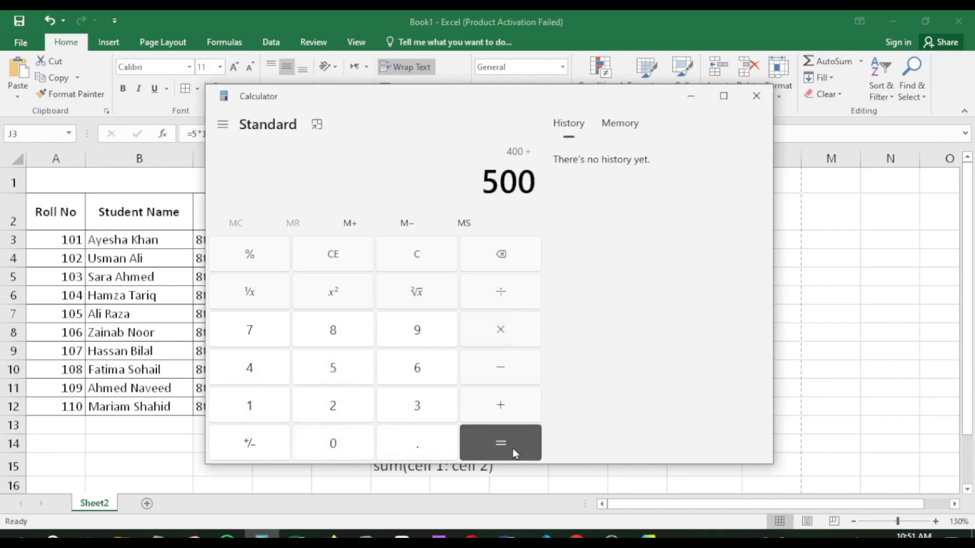
left_click(509, 445)
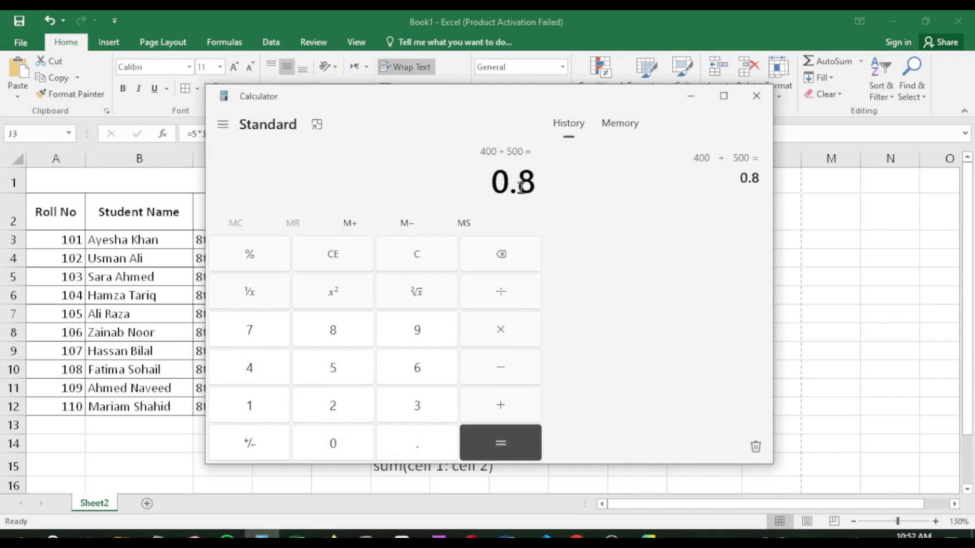
left_click(756, 96)
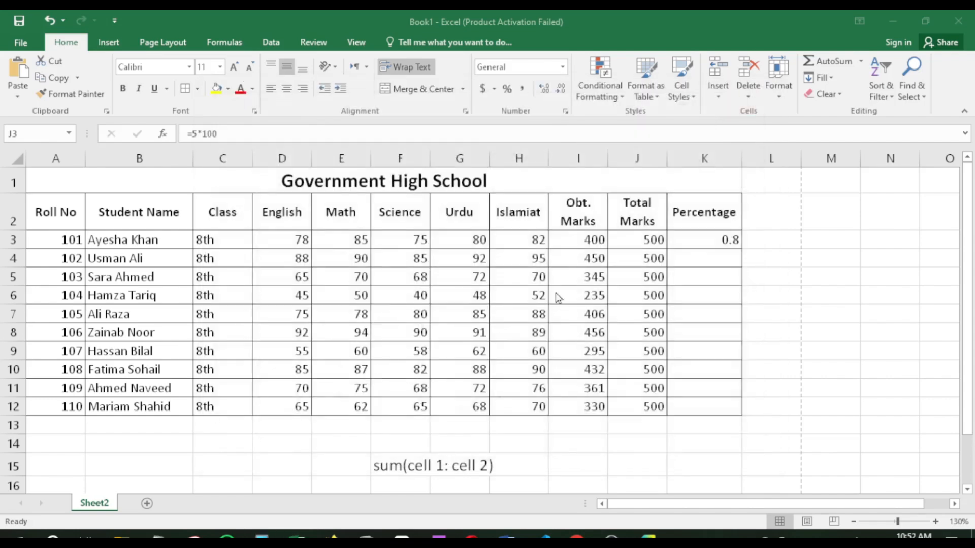
Format the first student's result in K3 with the Percentage number format
left_click(697, 239)
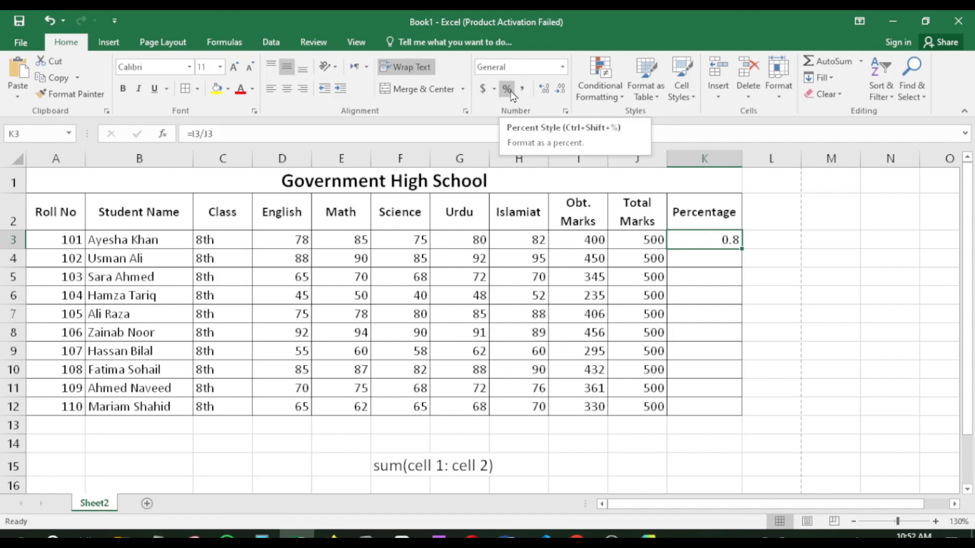
left_click(562, 66)
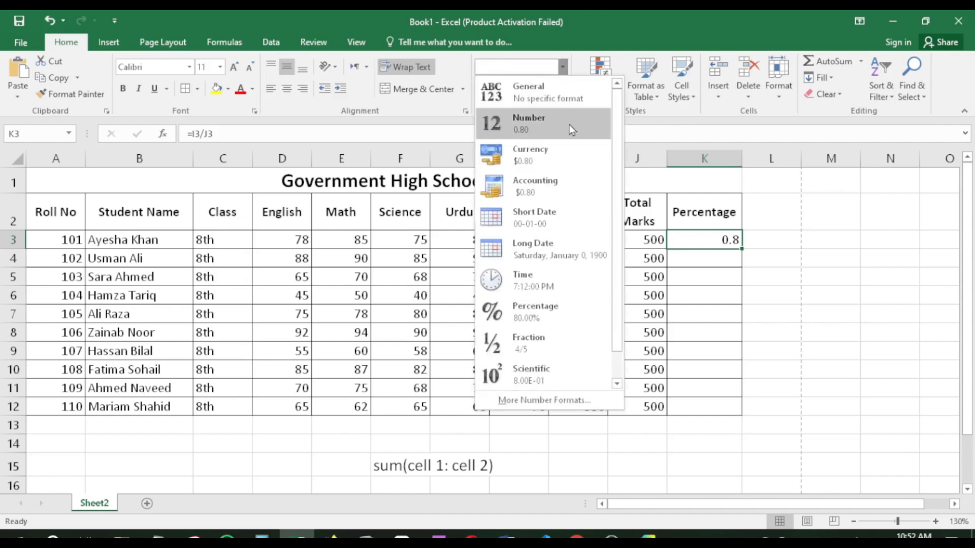
left_click(580, 328)
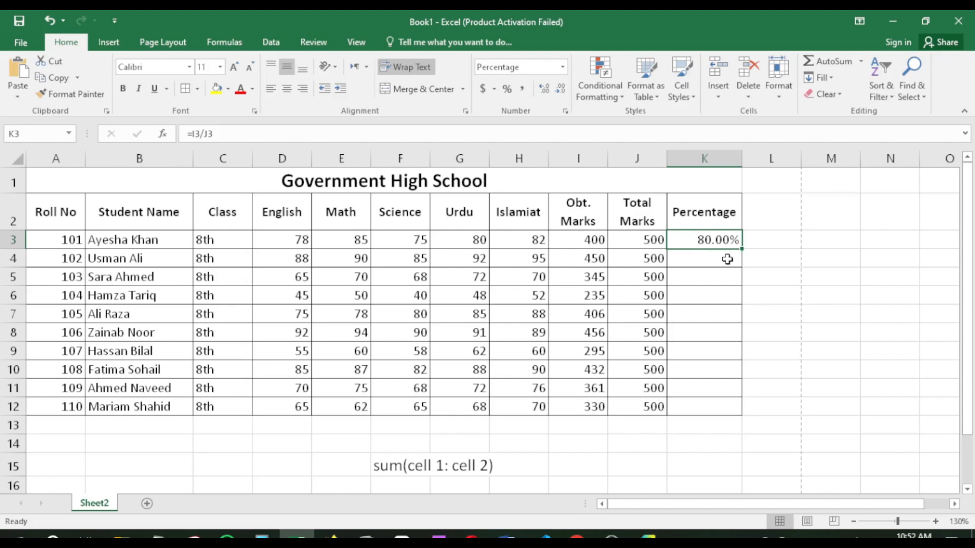
Check the Percentage column in the print preview and return to the sheet
key("ctrl+p")
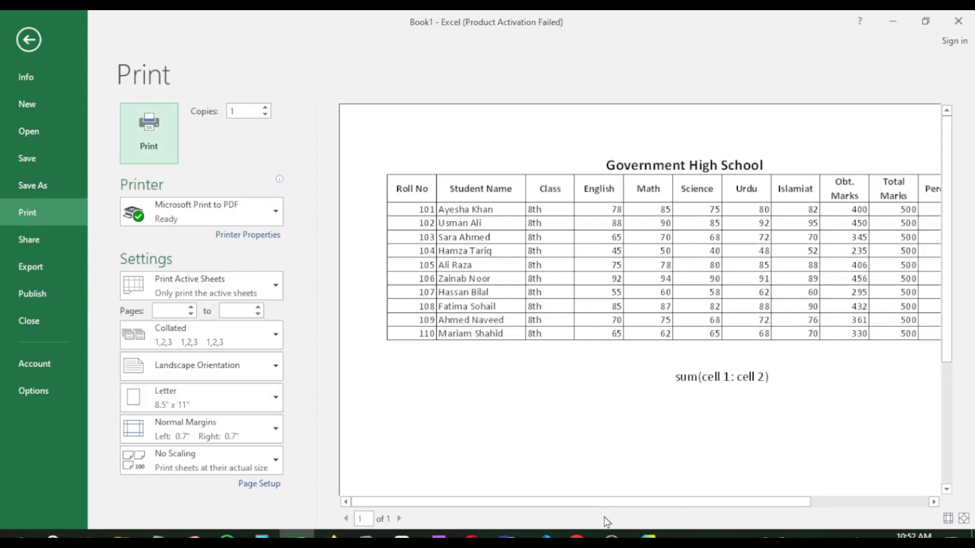
left_click_drag(617, 503, 694, 507)
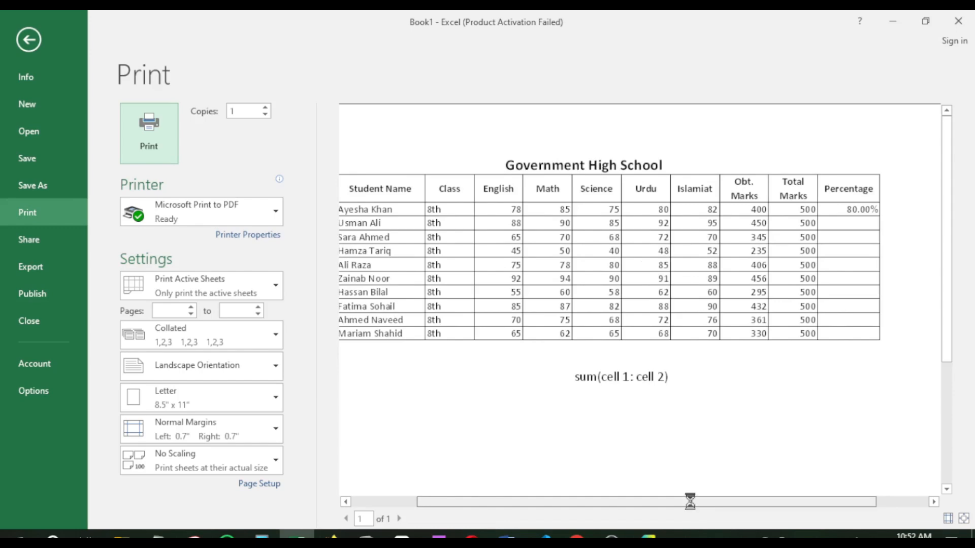
key("Escape")
Fill the percentage formula from K3 down through K12 for all the students, and check the copied formula in K6
left_click(722, 240)
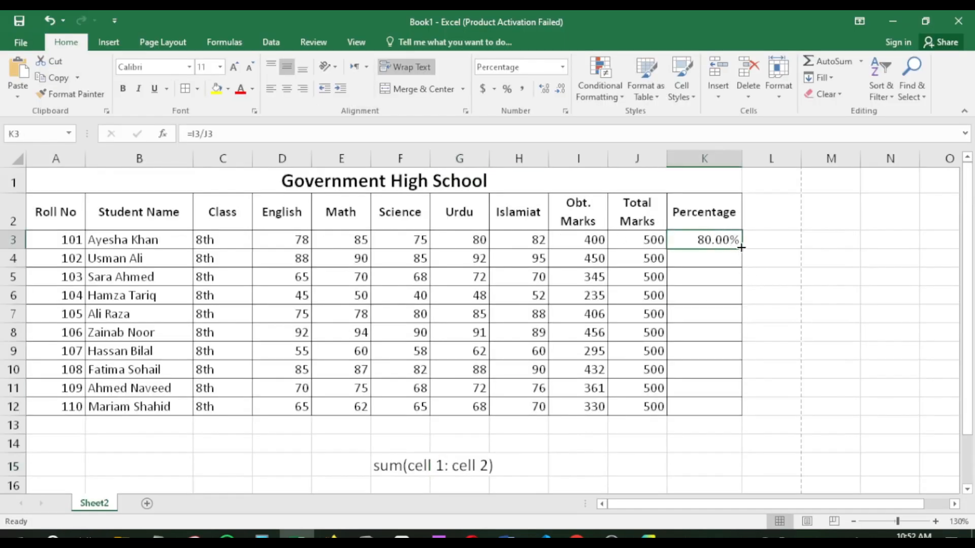
left_click_drag(742, 248, 744, 416)
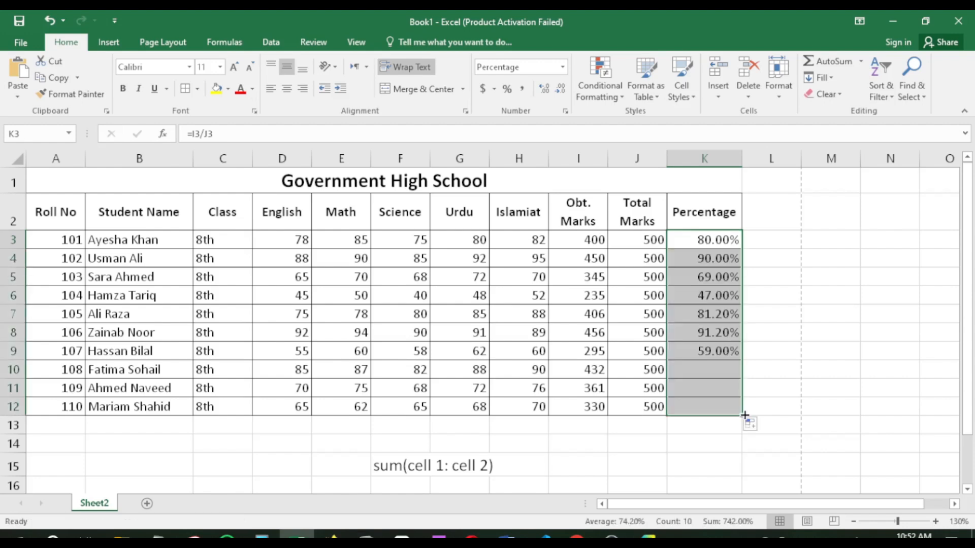
left_click(731, 299)
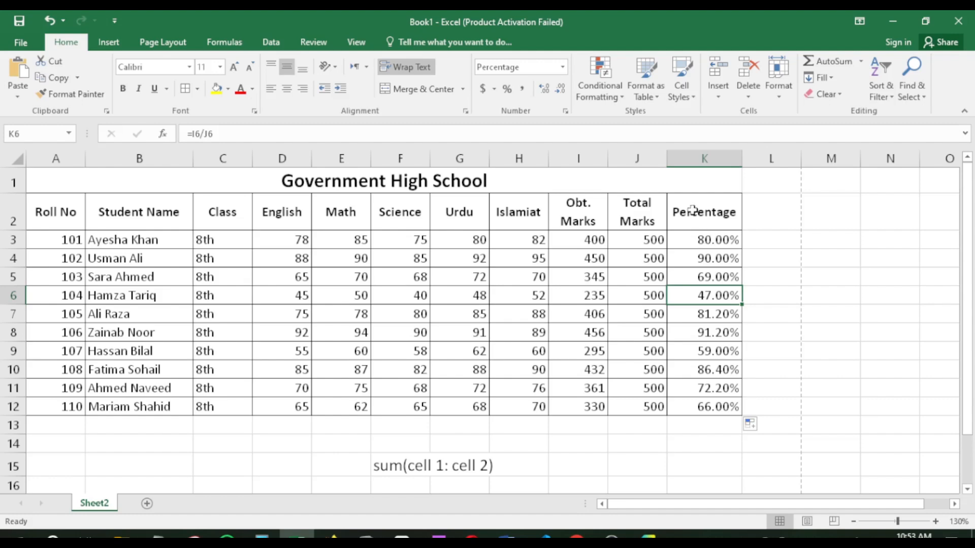
left_click(717, 434)
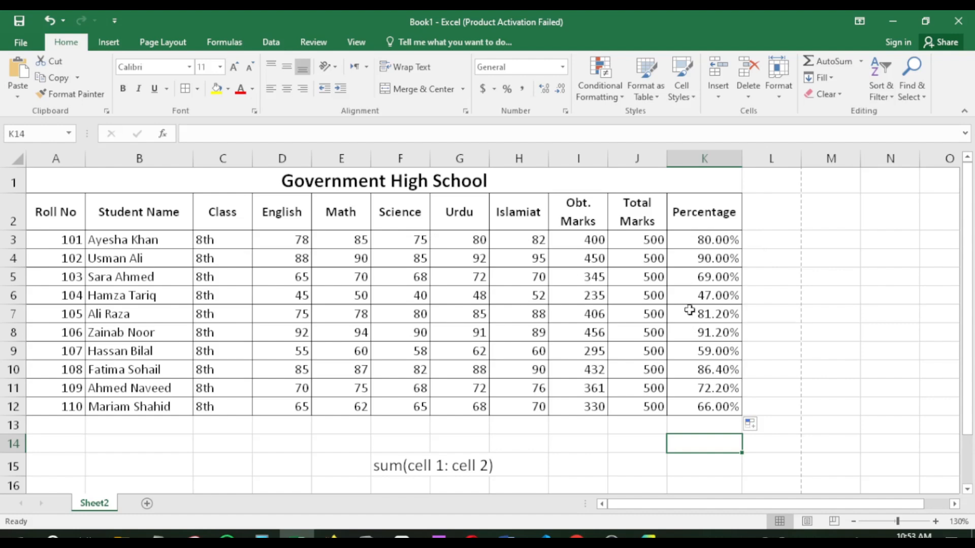
Insert a blank row between the school title and the column headings
left_click(422, 190)
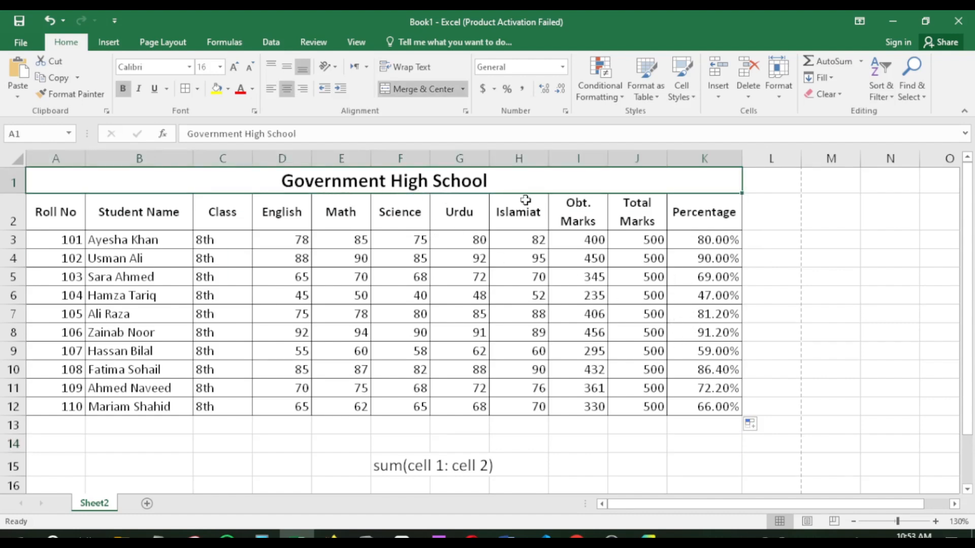
left_click(11, 208)
right_click(11, 208)
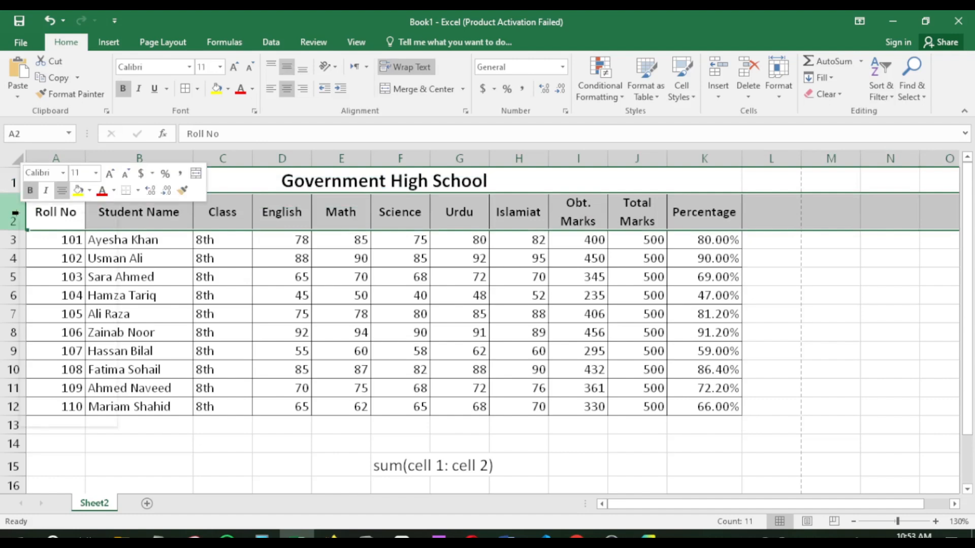
left_click(70, 310)
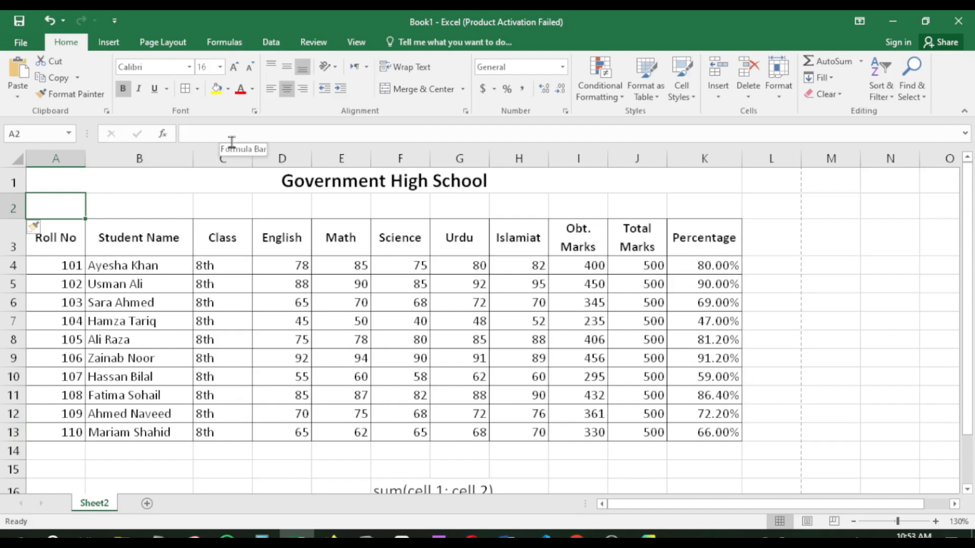
Enter the subtitle "Annual School Result Sheet" in A2
type("Annual School")
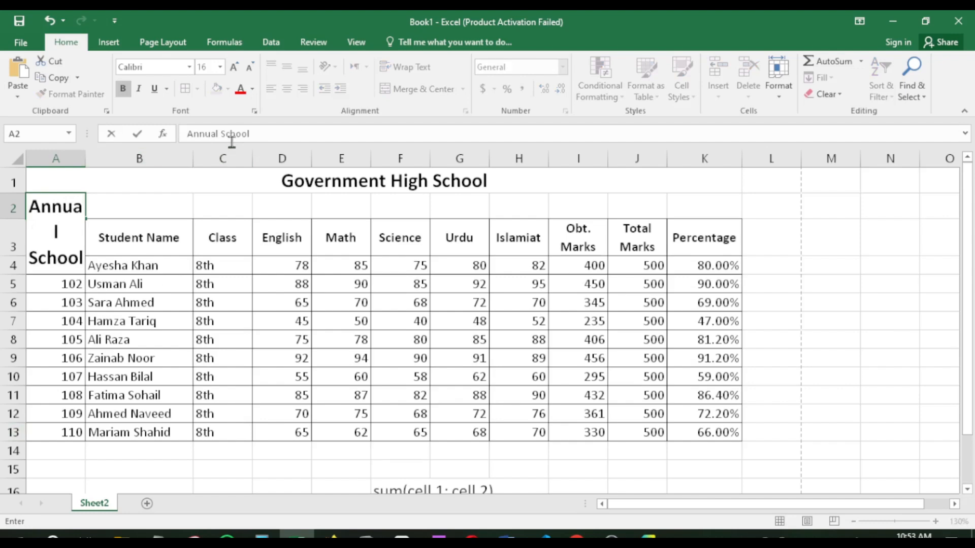
type(" Result S")
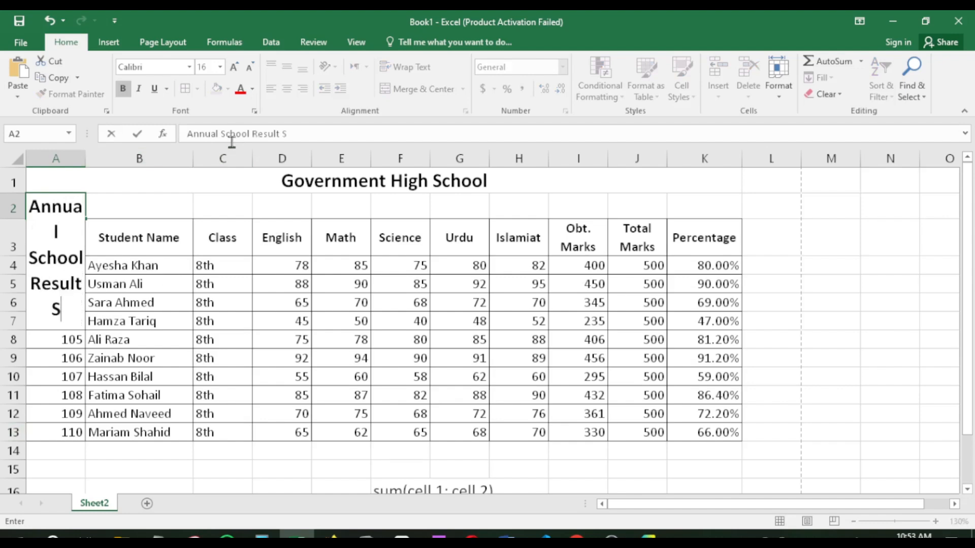
type("heet")
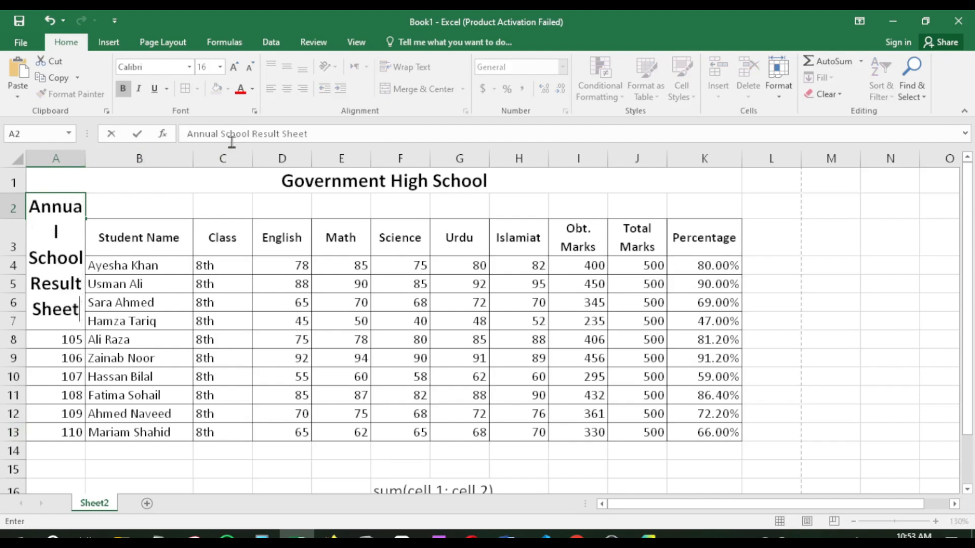
key("Return")
Merge and center the subtitle across A2:K2, and reduce its font size to 12
left_click(56, 205)
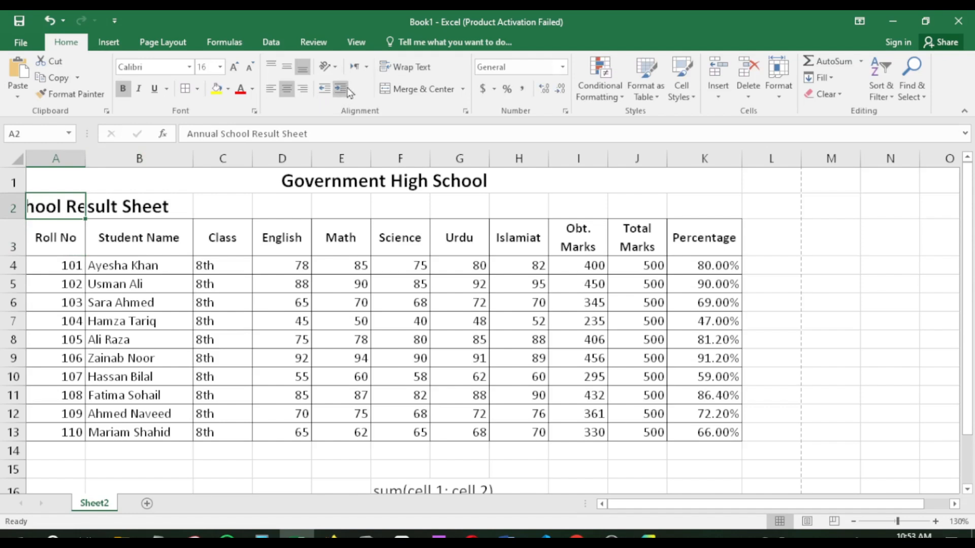
left_click_drag(58, 207, 695, 204)
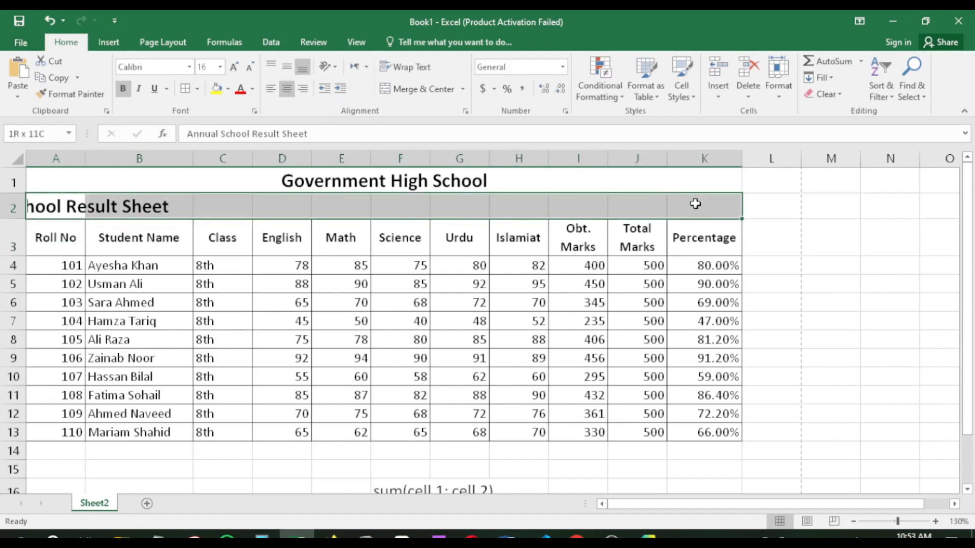
left_click(424, 89)
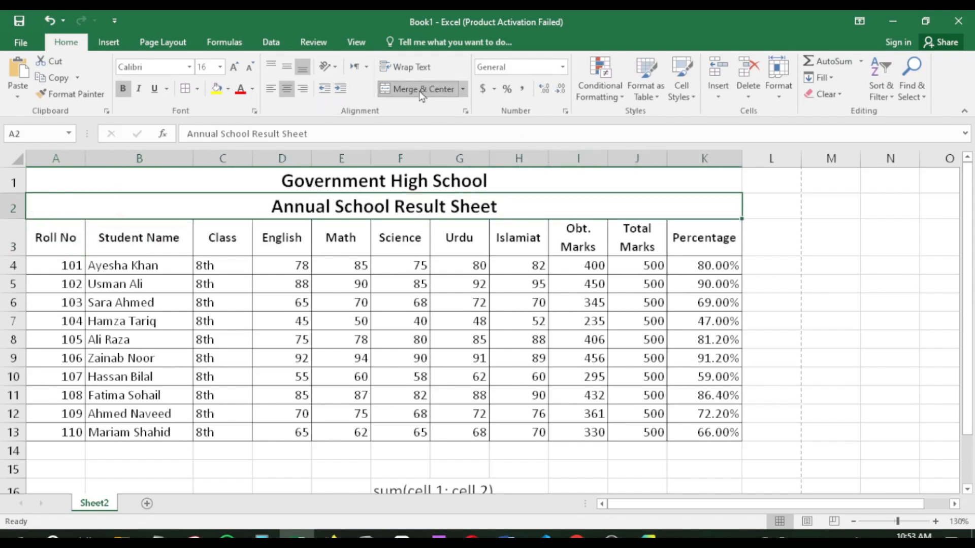
left_click(252, 70)
left_click(252, 70)
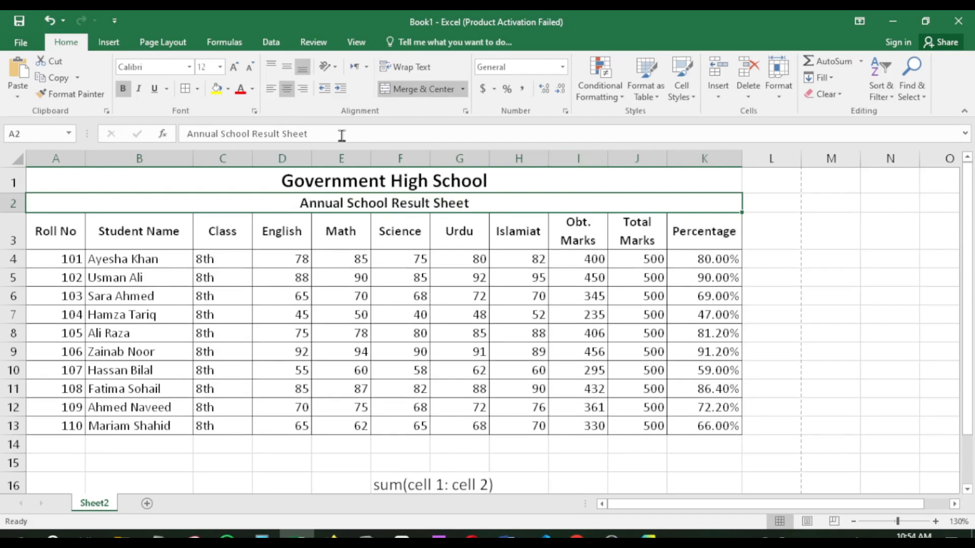
Replace the subtitle text in A2 with "Result Sheet for Class 8- Annual Examination"
left_click(293, 133)
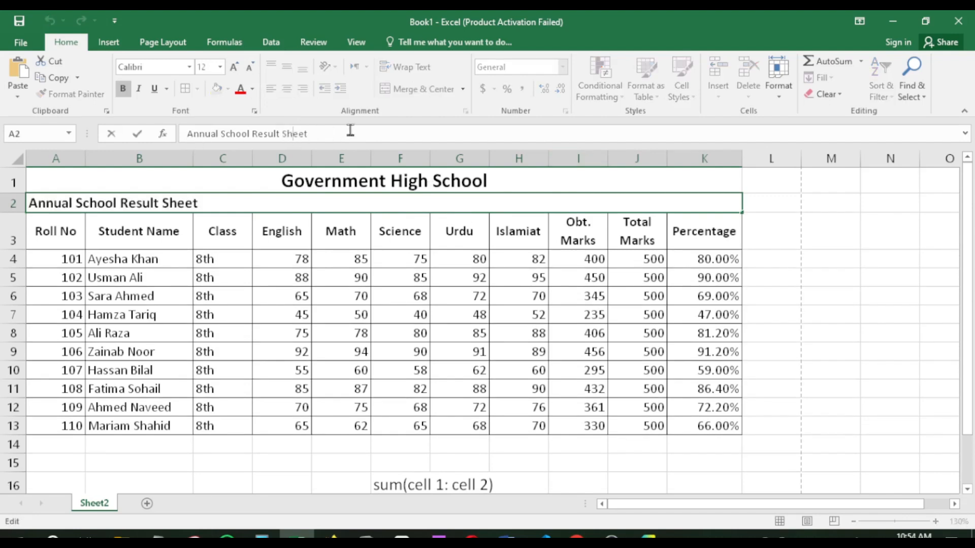
left_click_drag(354, 134, 187, 133)
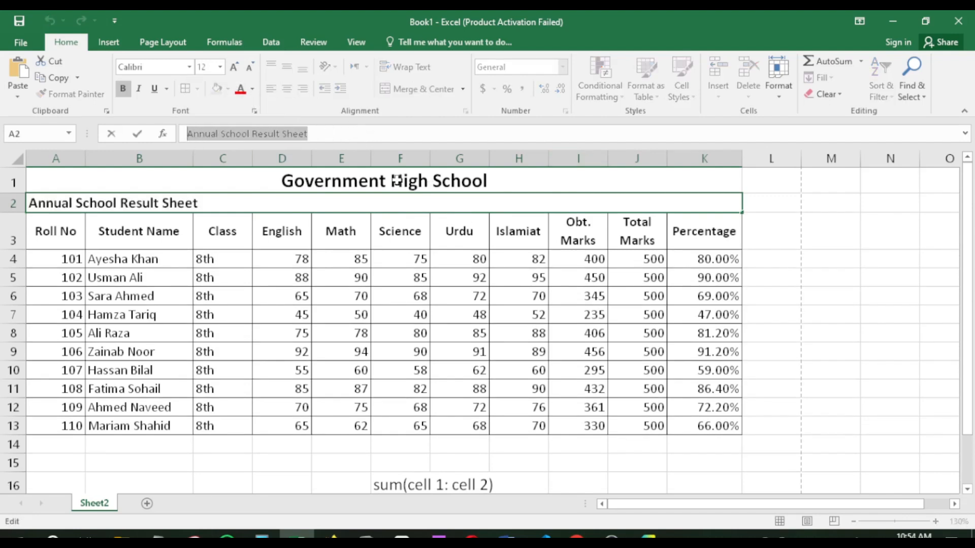
type("Res")
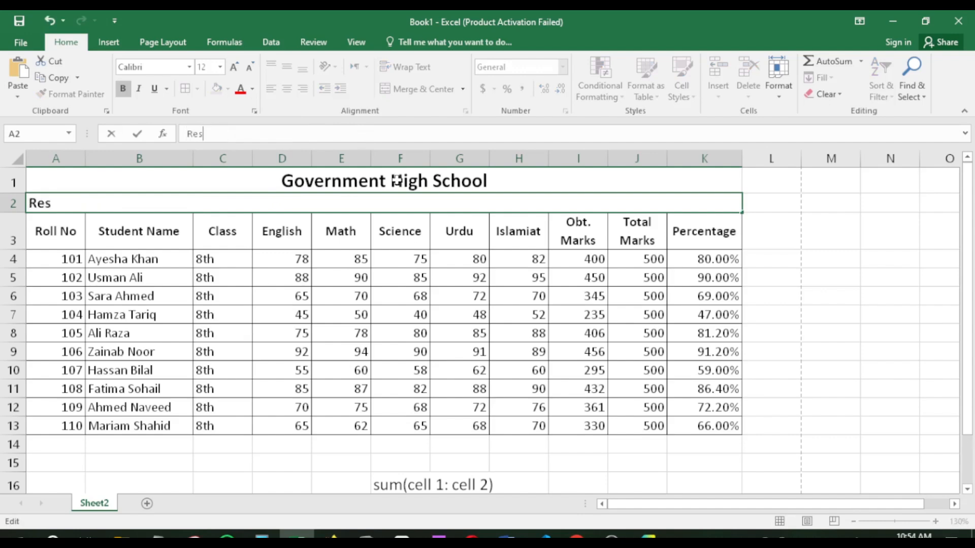
type("ult Sheet for Class 8")
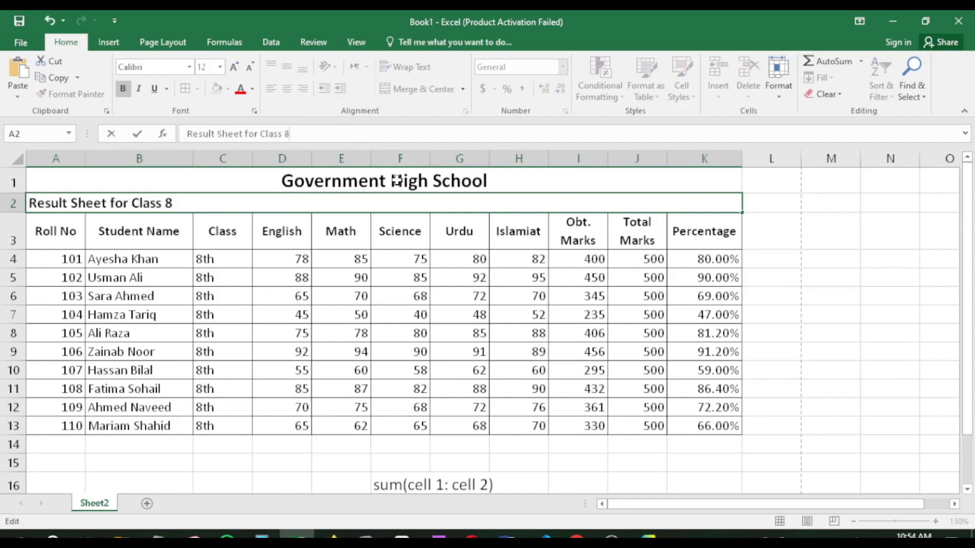
type("- Anuual")
key("BackSpace")
key("BackSpace")
key("BackSpace")
type("al EXaminati")
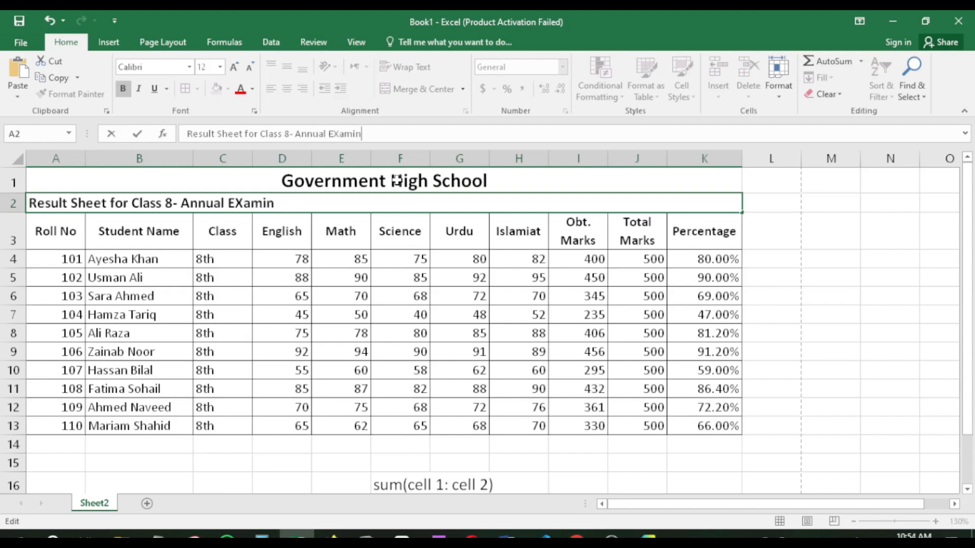
type("on")
Apply borders to the school title and subtitle rows, checking the sheet in the print preview
key("ctrl+p")
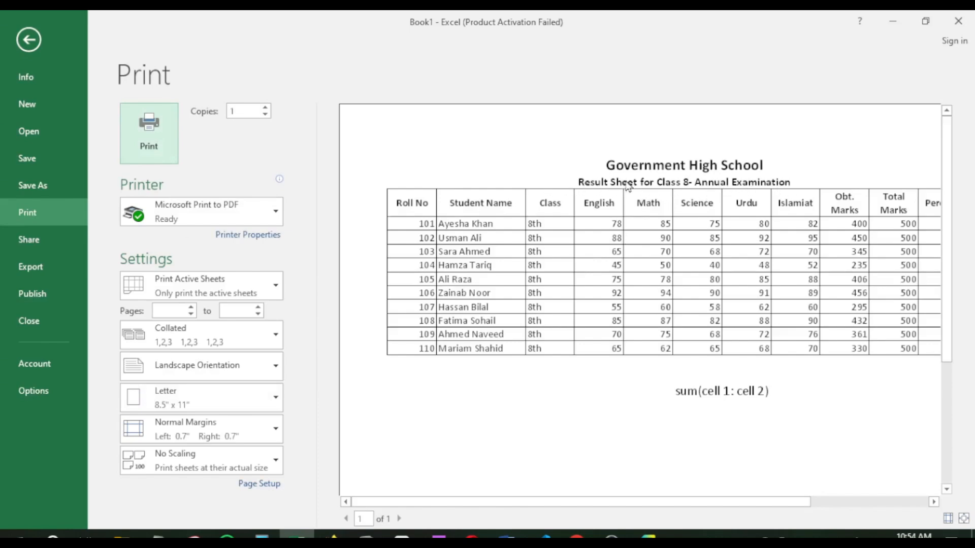
key("Escape")
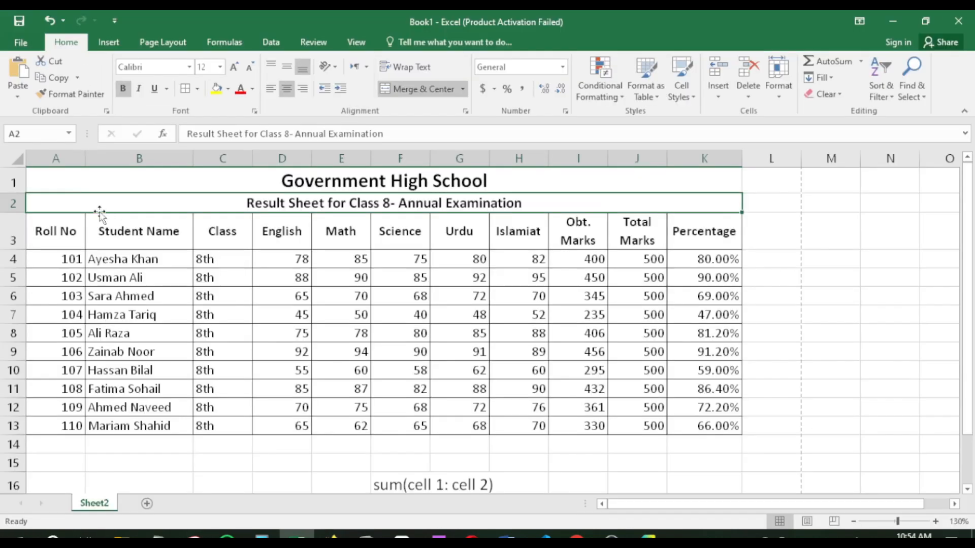
left_click(44, 180)
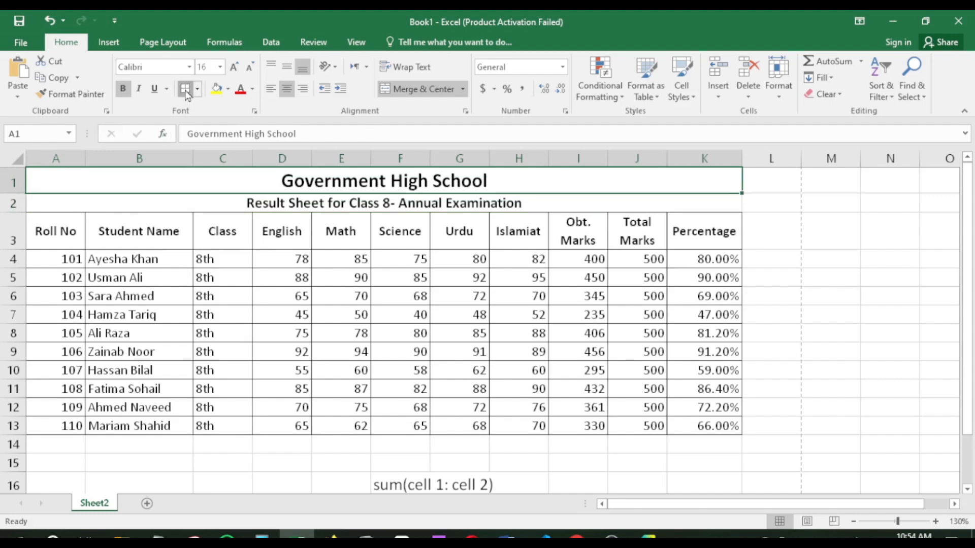
left_click(185, 201)
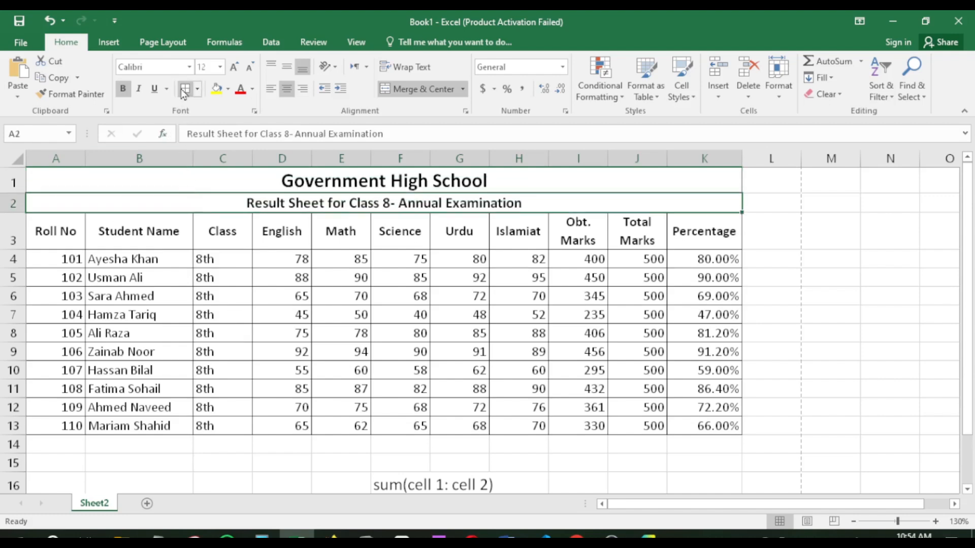
left_click(578, 231)
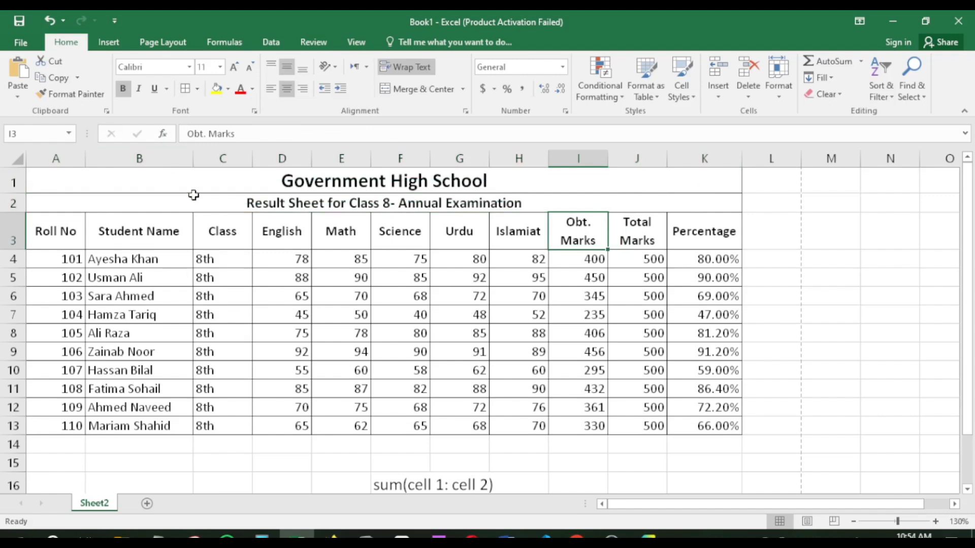
key("ctrl+p")
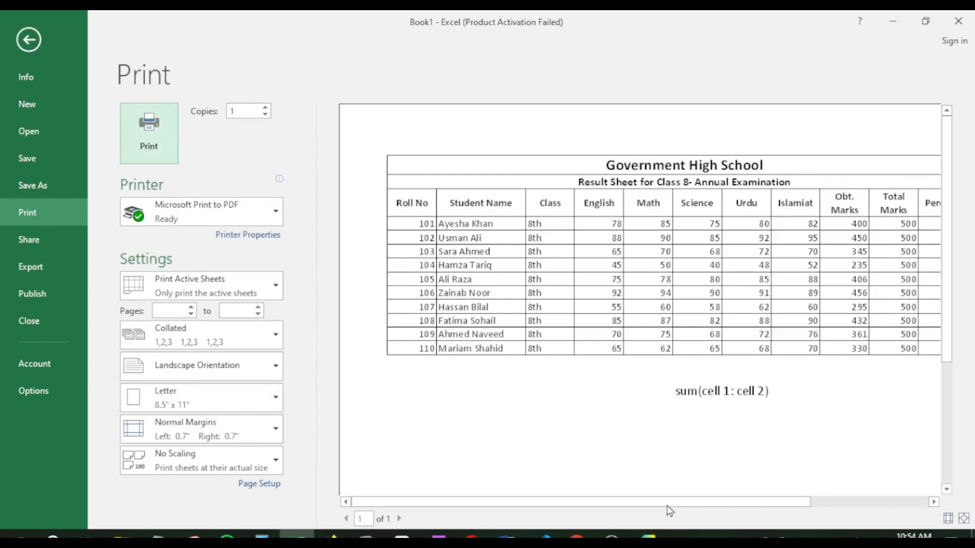
key("Escape")
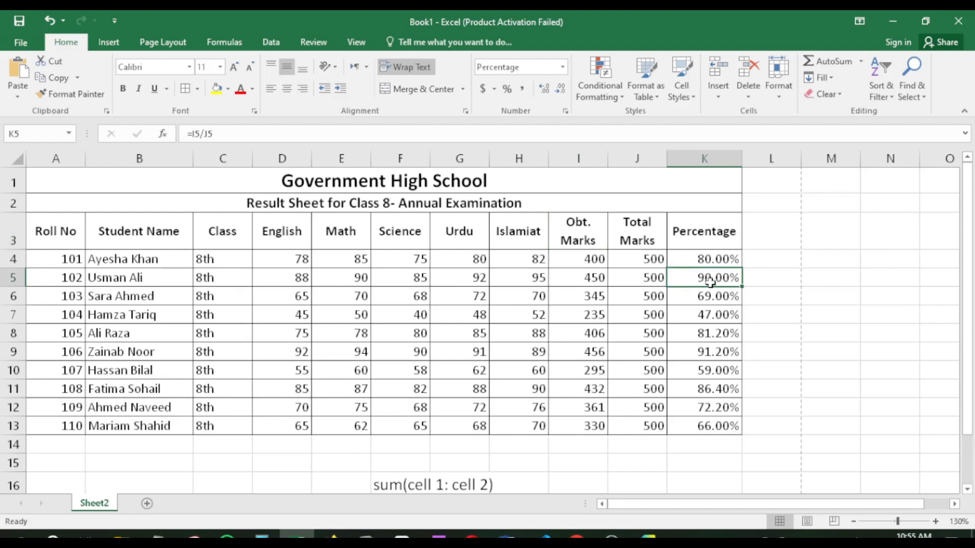
Add a "Position" column heading in L3, beside the Percentage heading
left_click(723, 257)
left_click(729, 298)
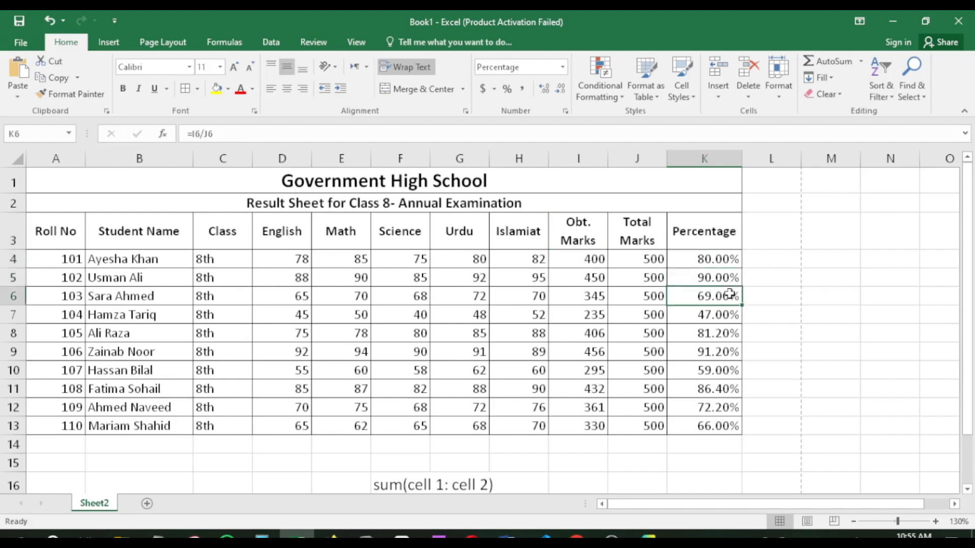
left_click(773, 233)
type("Po")
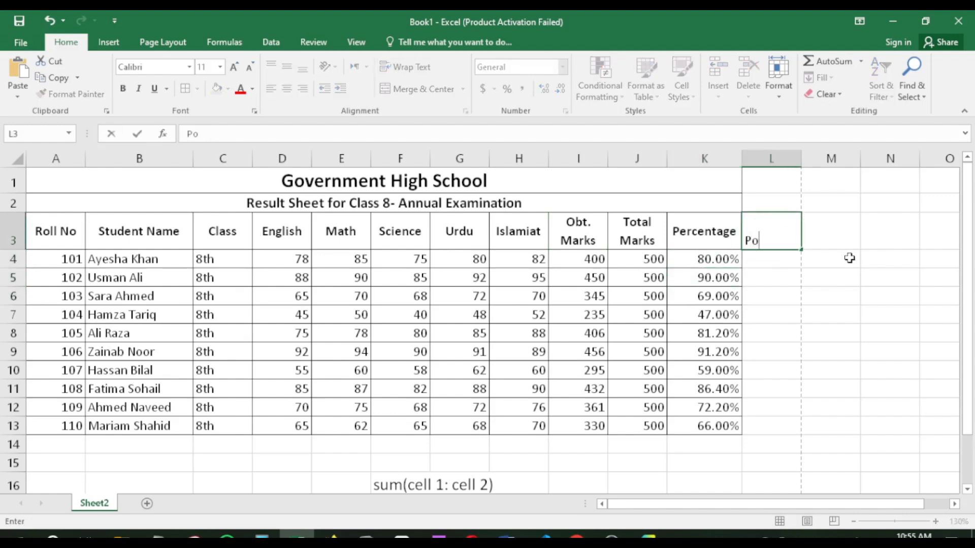
type("sition")
key("Return")
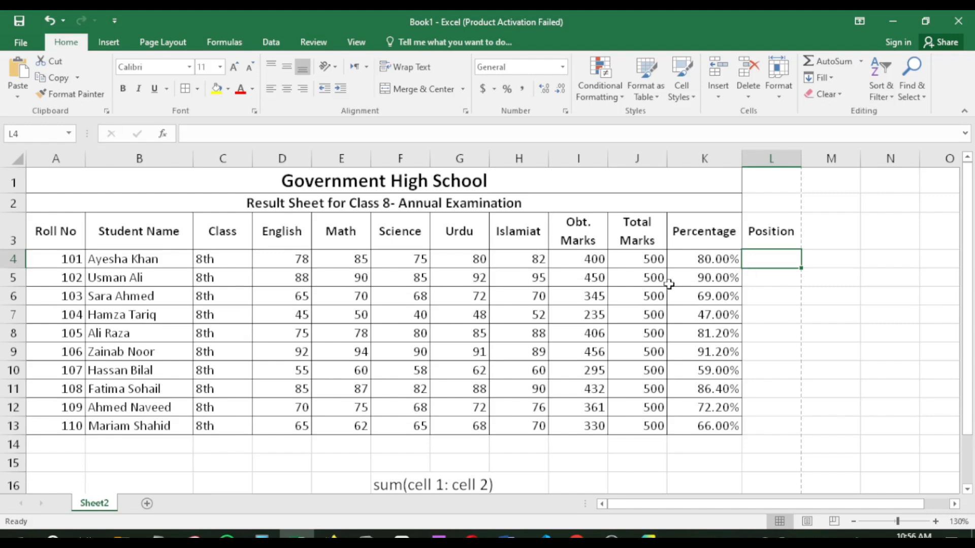
Copy all the students' percentages in K4:K13
left_click_drag(691, 258, 701, 425)
right_click(703, 299)
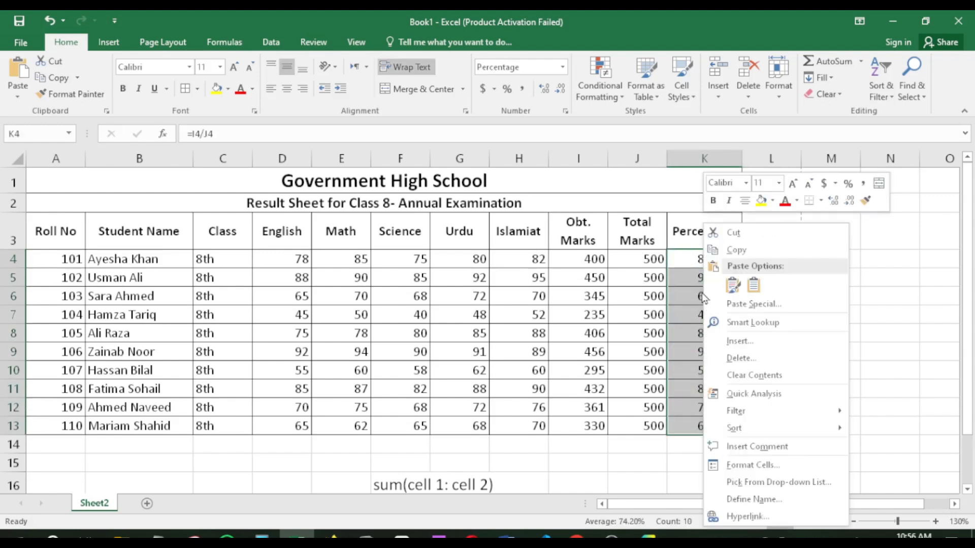
left_click(733, 250)
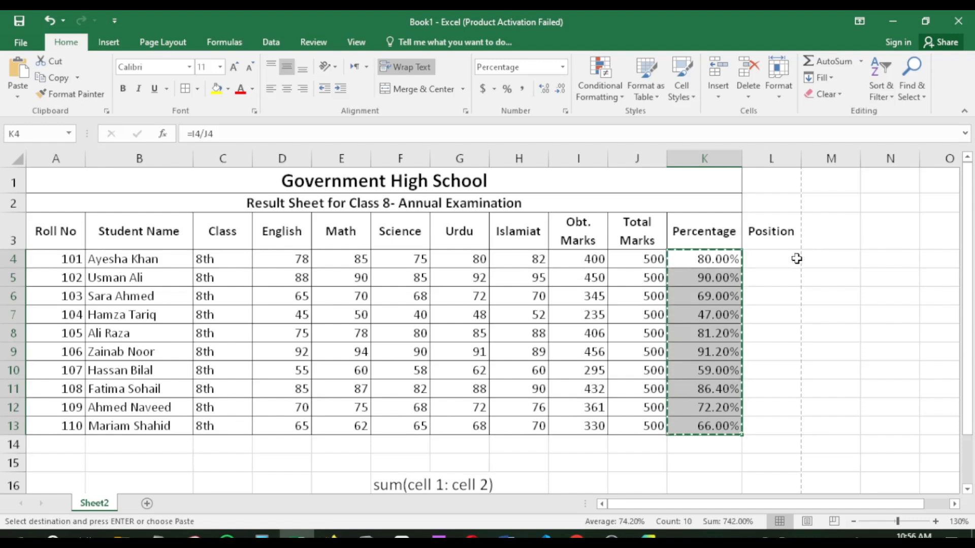
Try a regular paste of the copied percentages starting at M4, and undo it
left_click(819, 244)
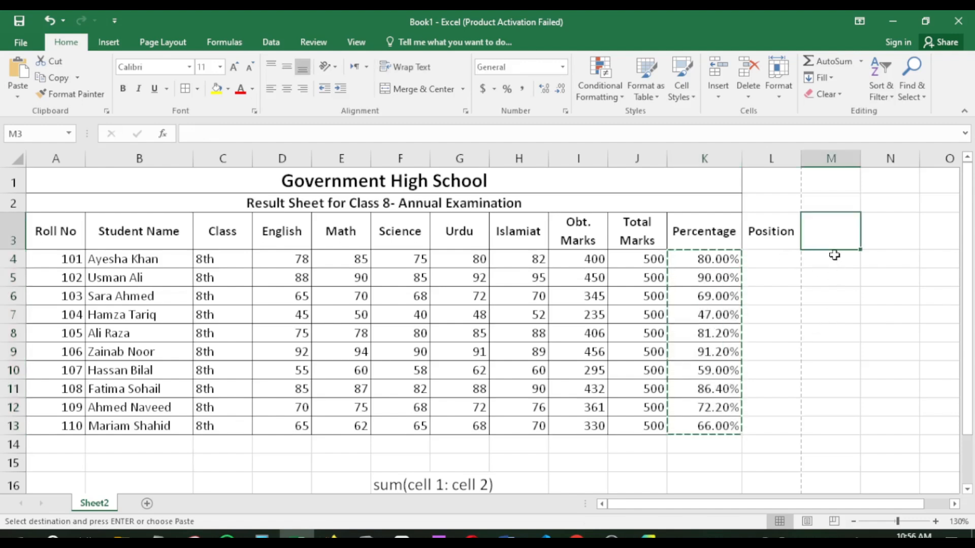
left_click(836, 261)
right_click(836, 265)
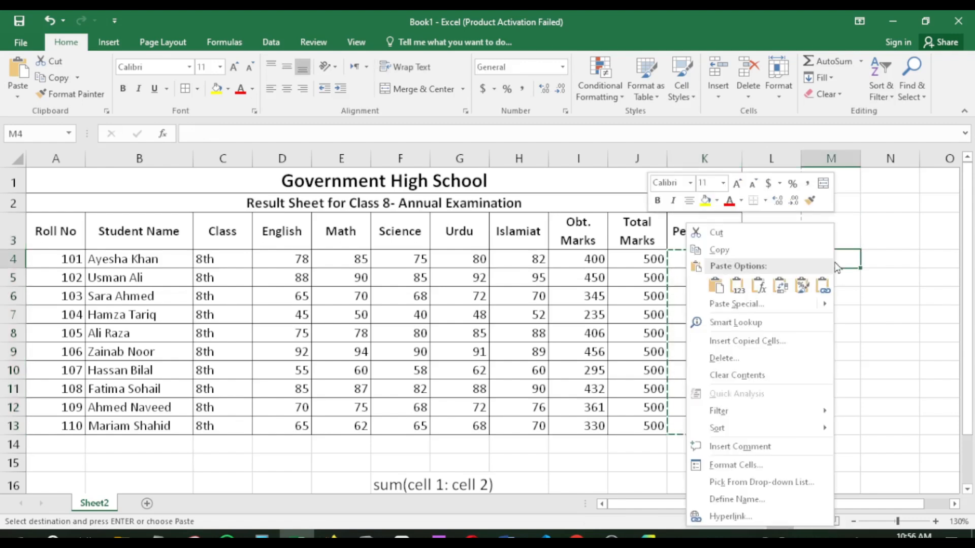
left_click(719, 288)
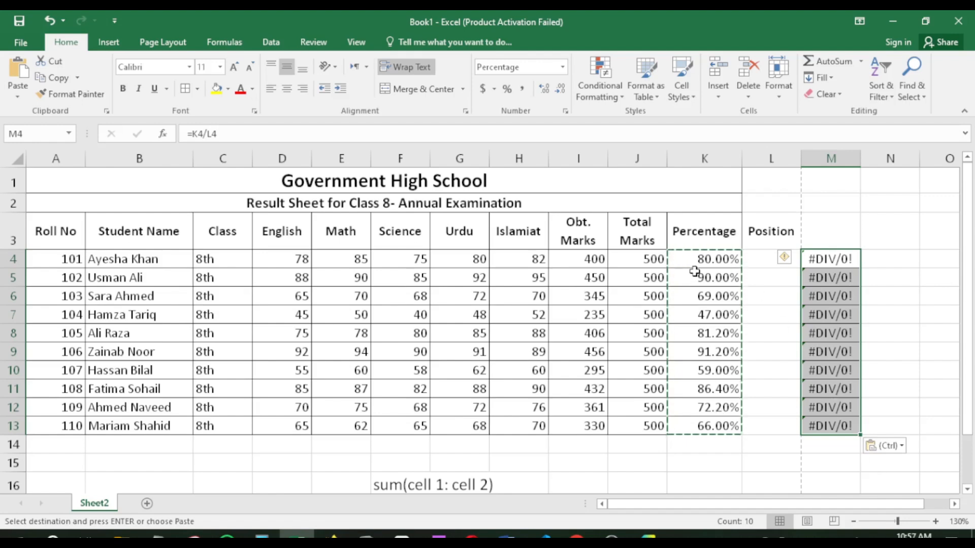
key("ctrl+z")
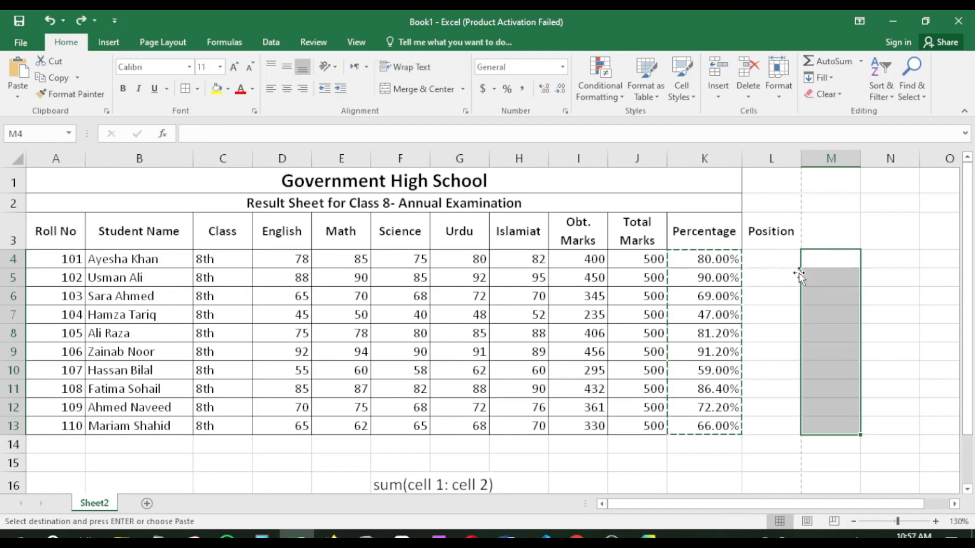
Paste the copied percentages as values only into M4:M13 and format them in percent style
right_click(827, 259)
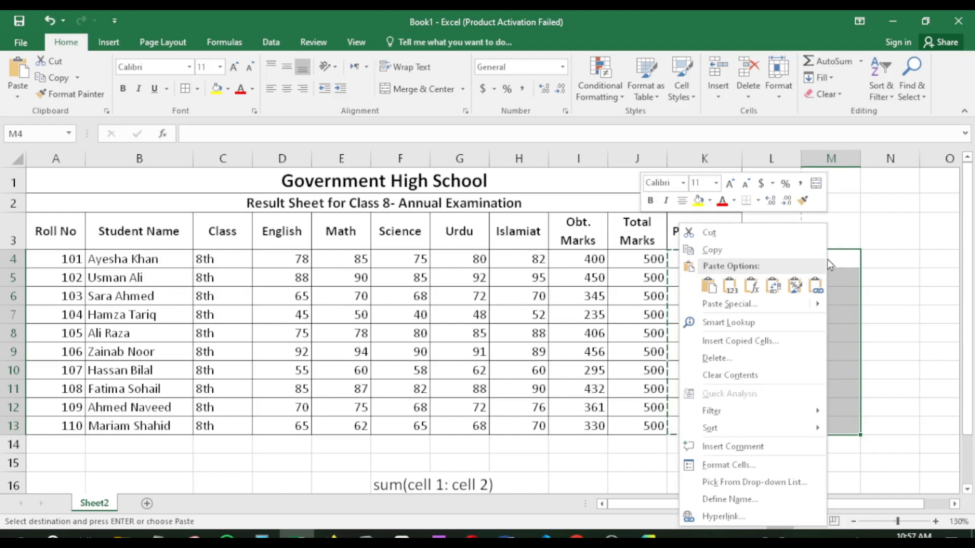
left_click(837, 261)
left_click(840, 262)
right_click(848, 265)
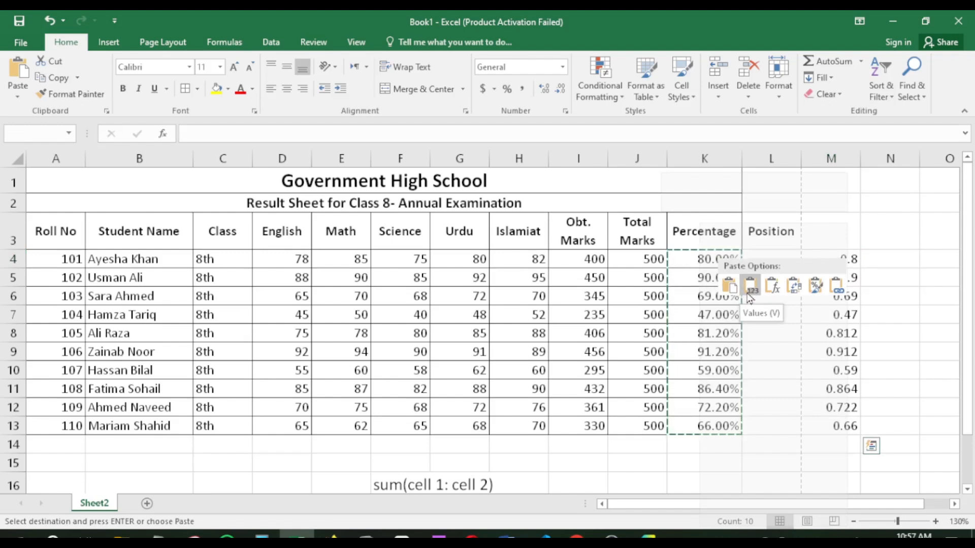
left_click(750, 287)
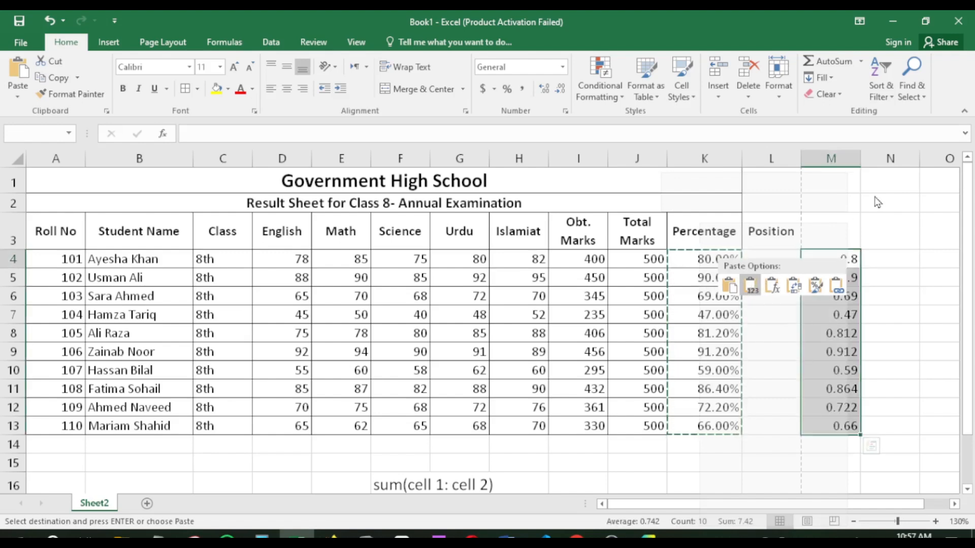
left_click(843, 260)
right_click(847, 261)
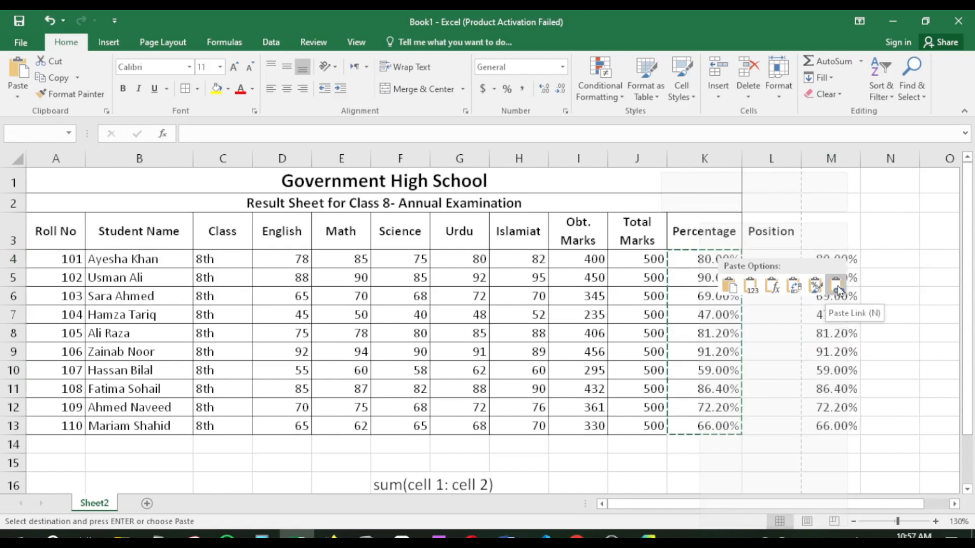
left_click(754, 291)
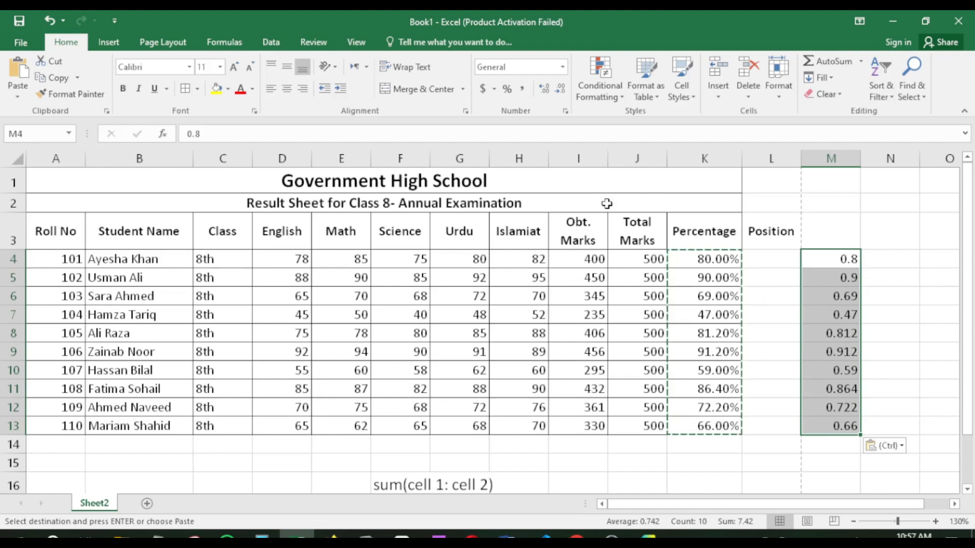
left_click(506, 89)
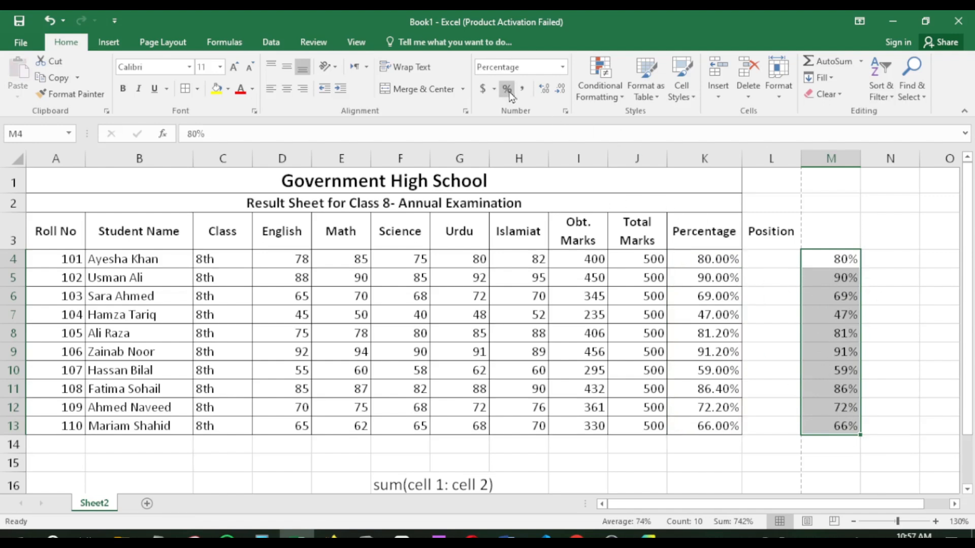
Sort M4:M13 from largest to smallest, continuing with the current selection only
left_click(876, 273)
left_click_drag(853, 260, 845, 428)
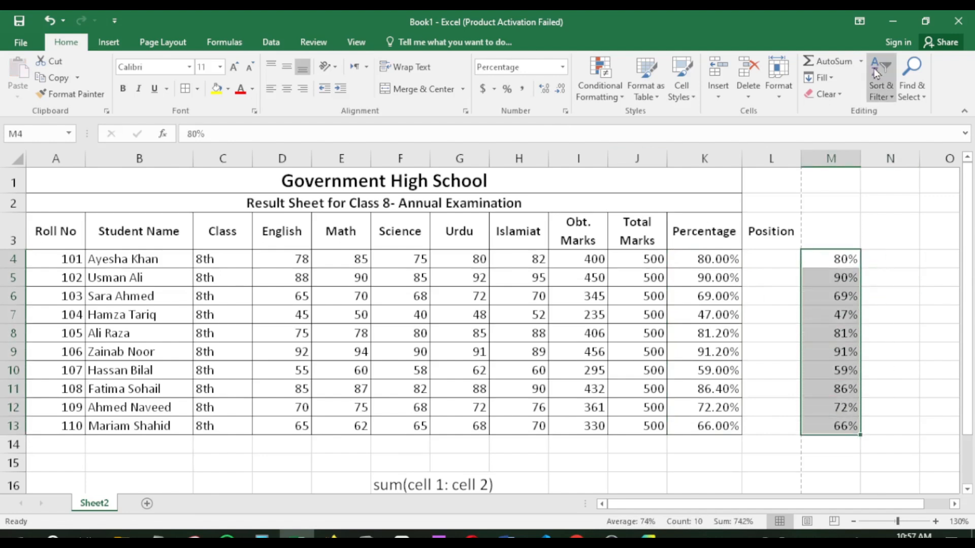
left_click(877, 73)
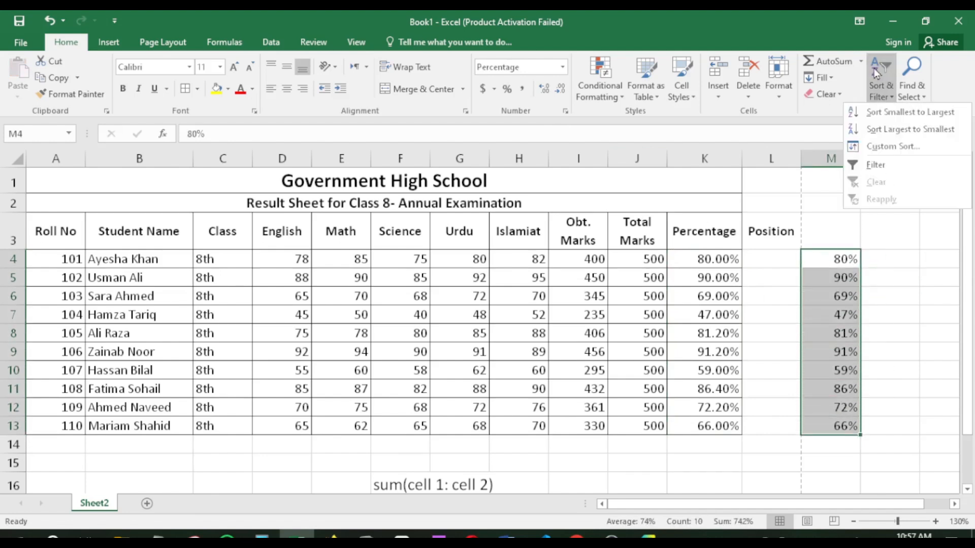
left_click(896, 130)
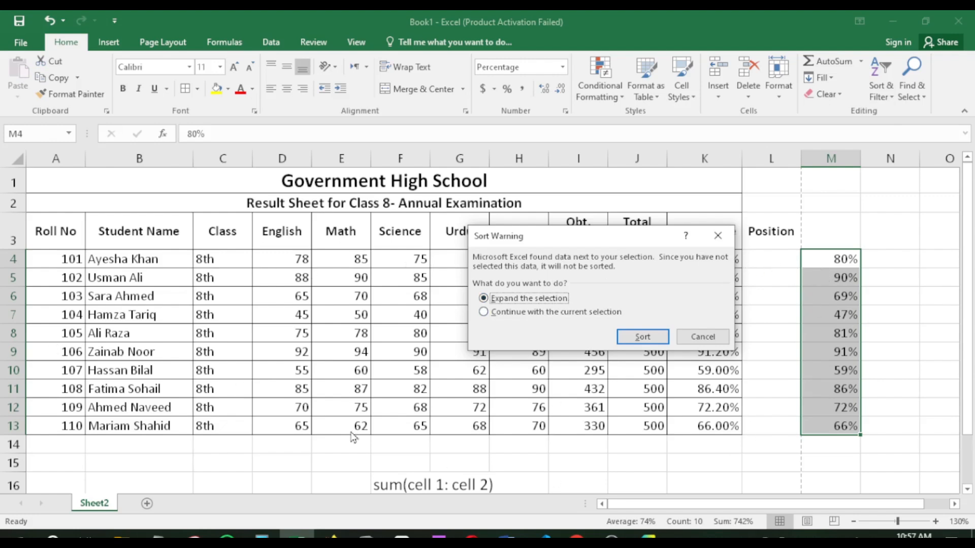
left_click(541, 314)
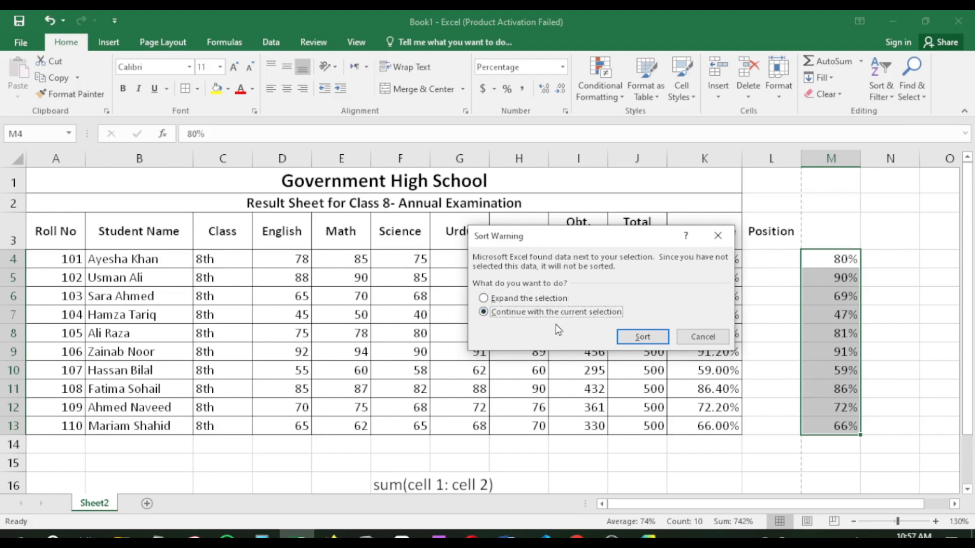
left_click(652, 338)
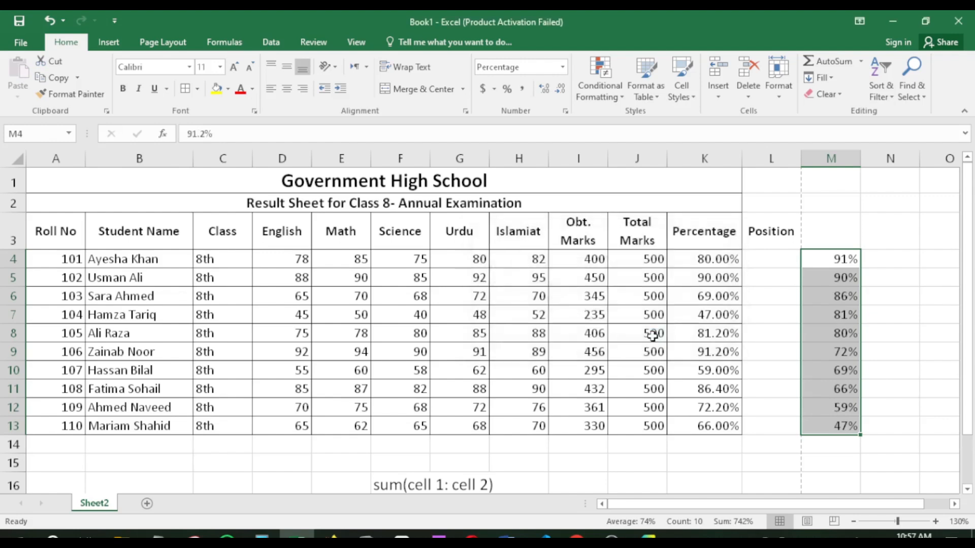
Compare the sorted percentages in M4:M13 with the students' Percentage column to work out the position order
left_click(867, 347)
left_click(836, 262)
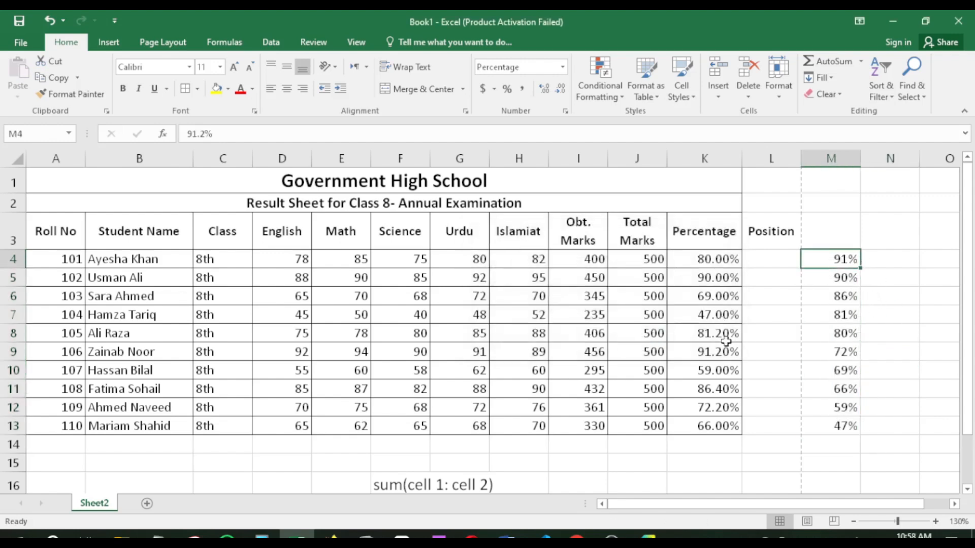
left_click(760, 351)
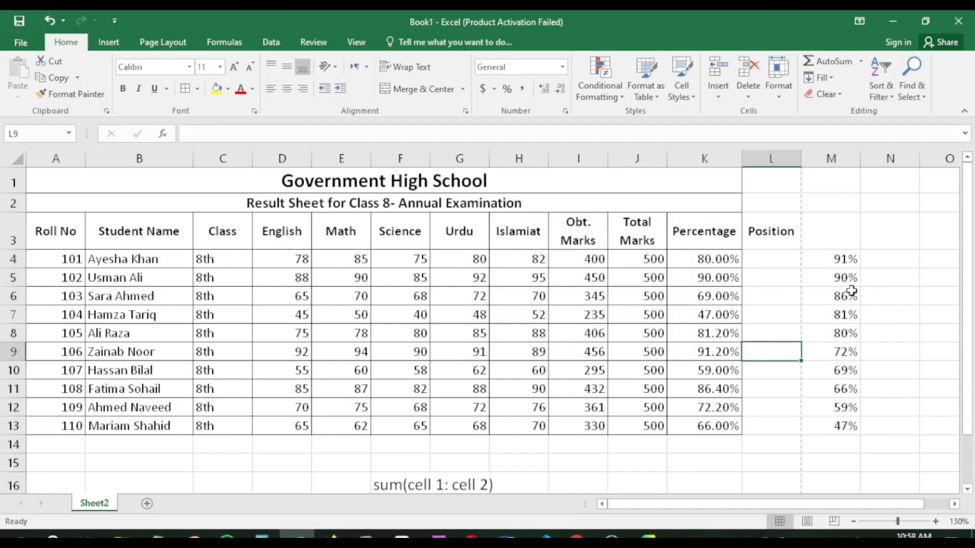
left_click_drag(842, 260, 860, 421)
left_click(855, 422)
left_click(834, 264)
left_click_drag(833, 268, 855, 427)
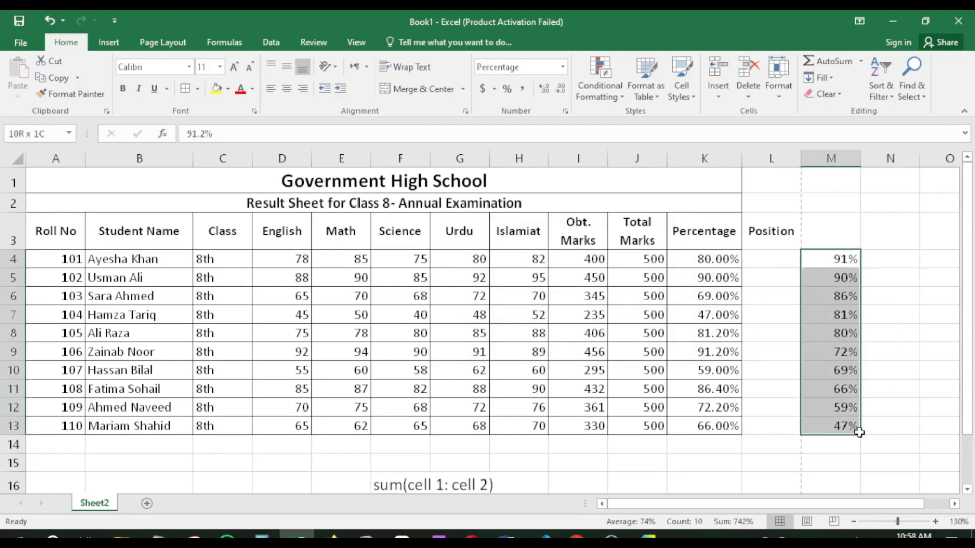
Show the percentages in M4:M13 with two decimal places
left_click(545, 90)
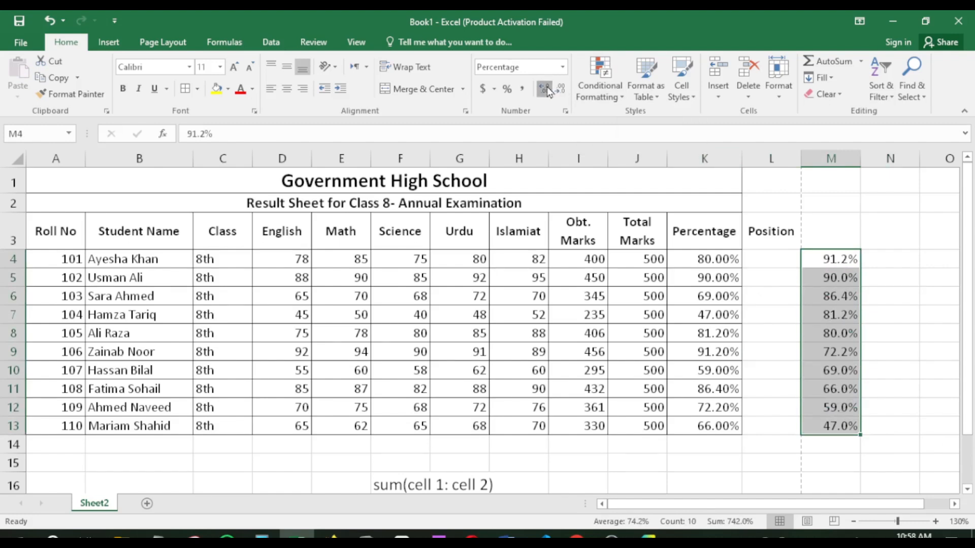
left_click(545, 90)
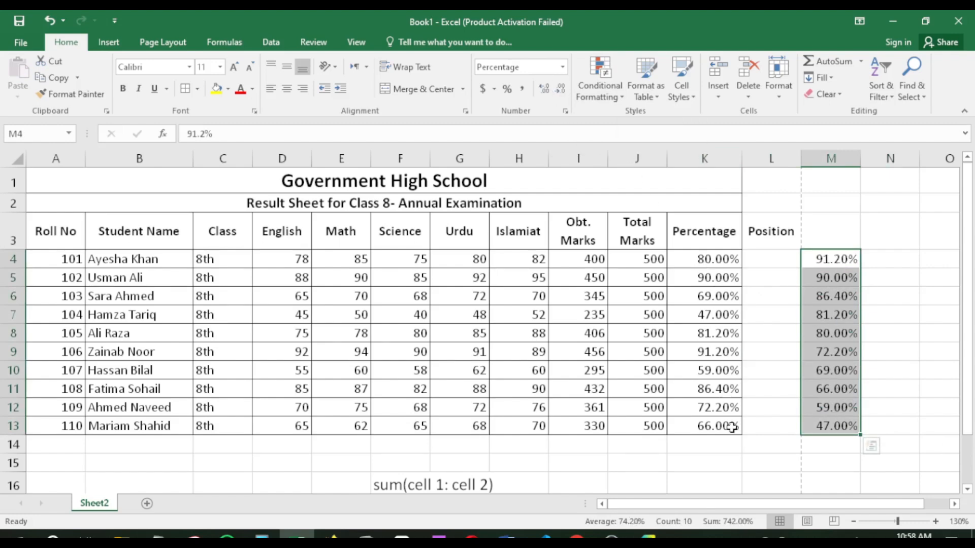
left_click(778, 293)
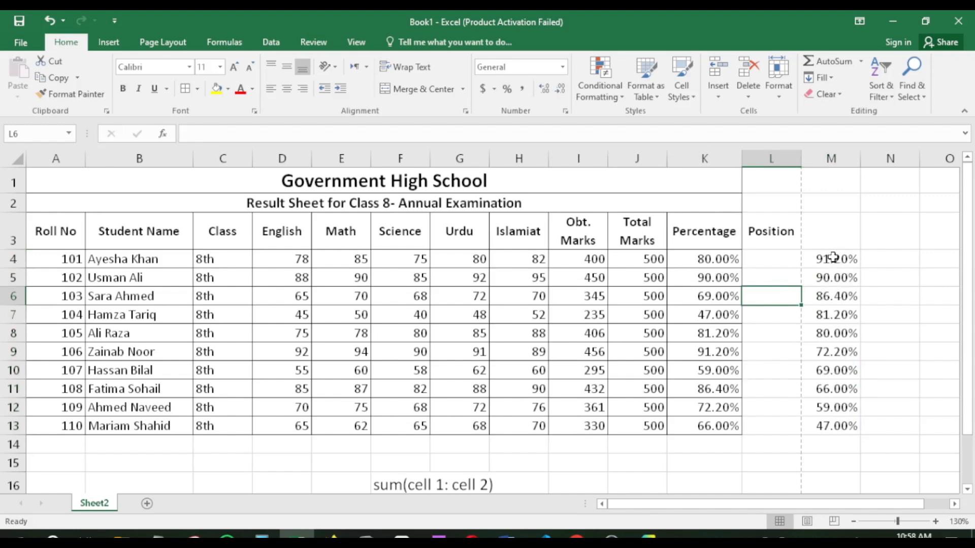
Sort M4:M13 from largest to smallest again, continuing with the current selection only
left_click_drag(832, 258, 842, 424)
left_click(881, 91)
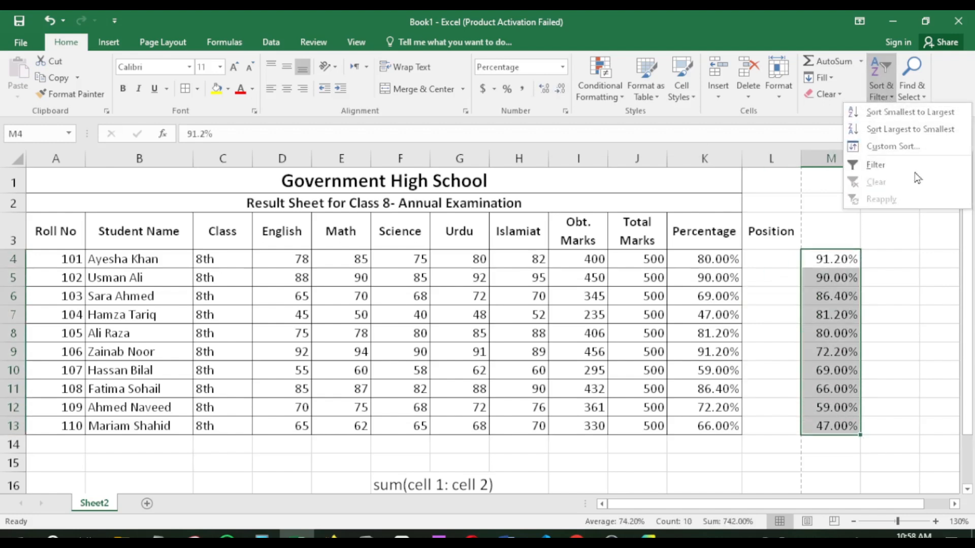
left_click(908, 130)
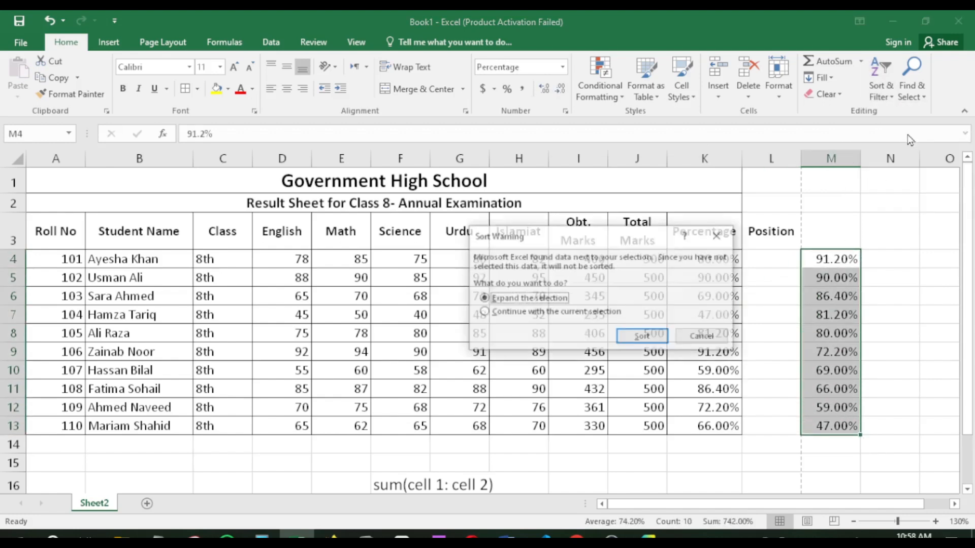
left_click(584, 312)
left_click(641, 338)
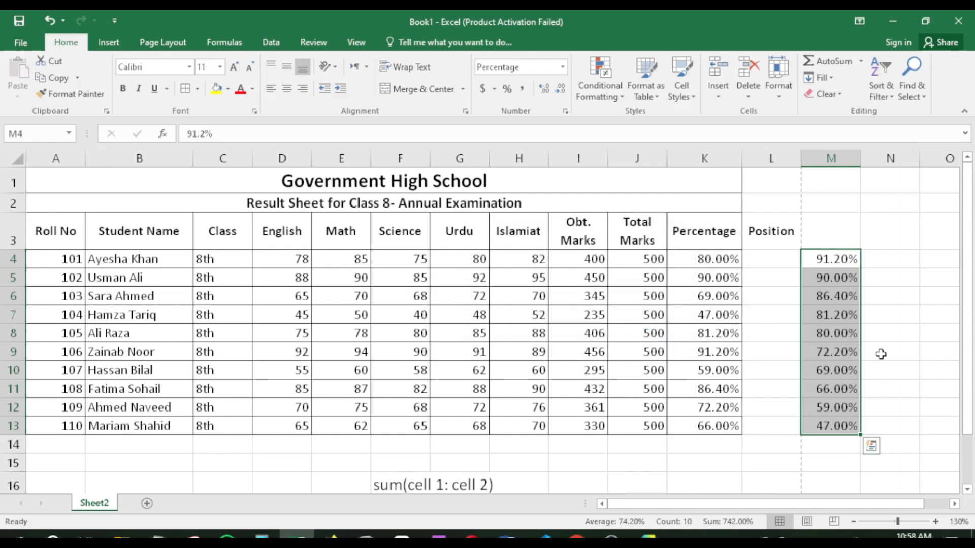
Enter position 1 in L9 for the student with 91.20% and highlight M4 in yellow
left_click(836, 279)
left_click(848, 262)
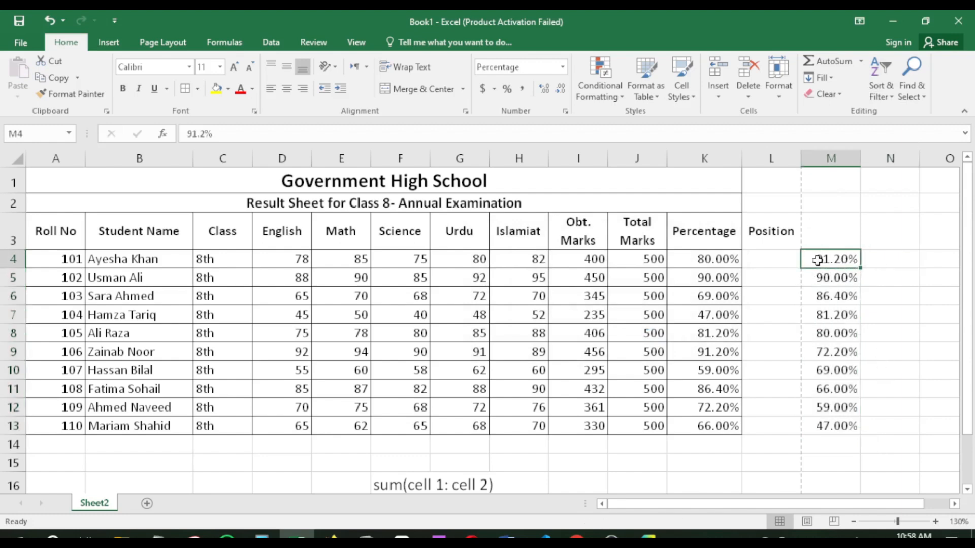
left_click(772, 355)
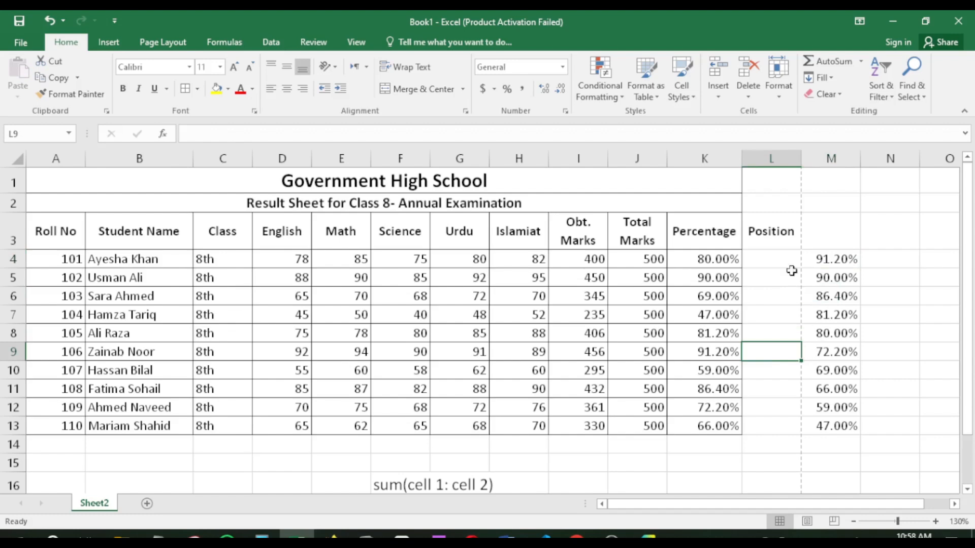
type("1")
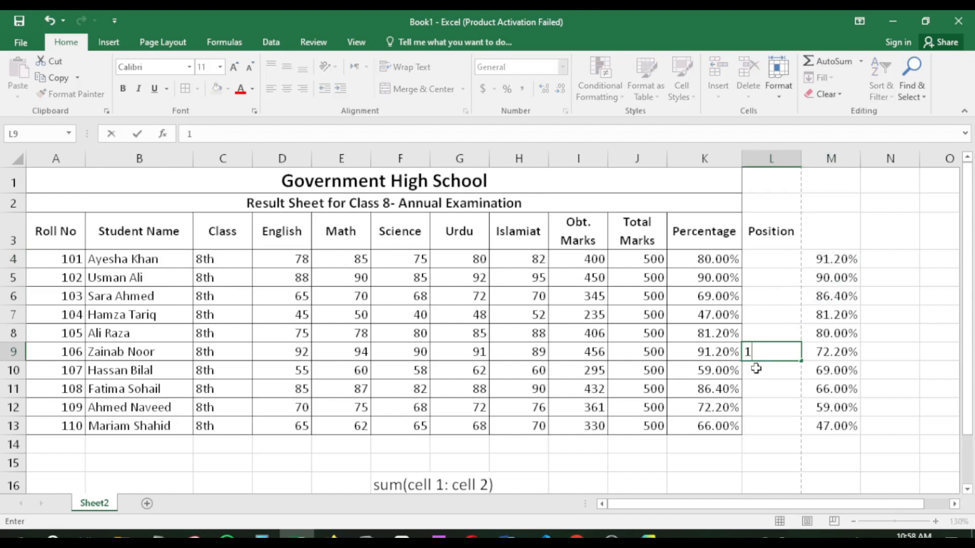
key("Left")
left_click(835, 259)
left_click(217, 89)
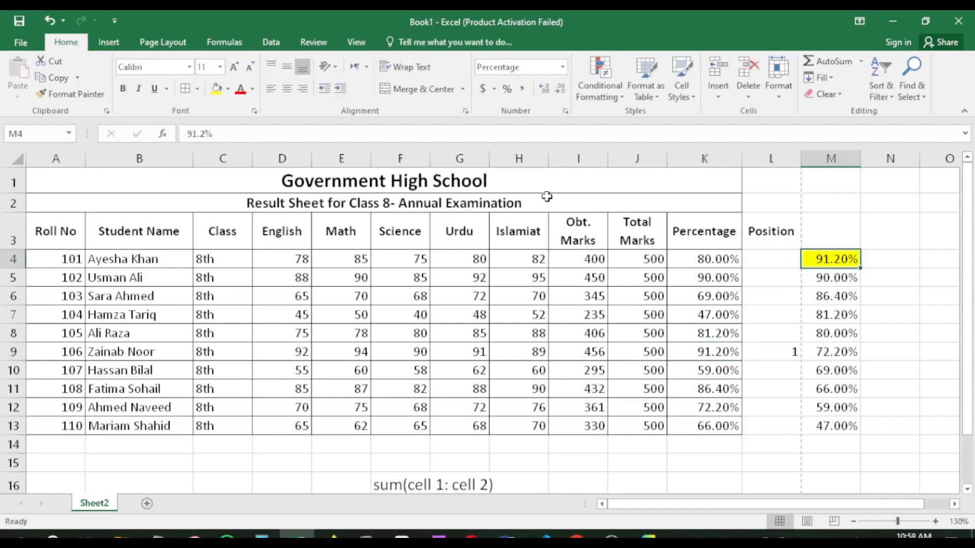
left_click(870, 227)
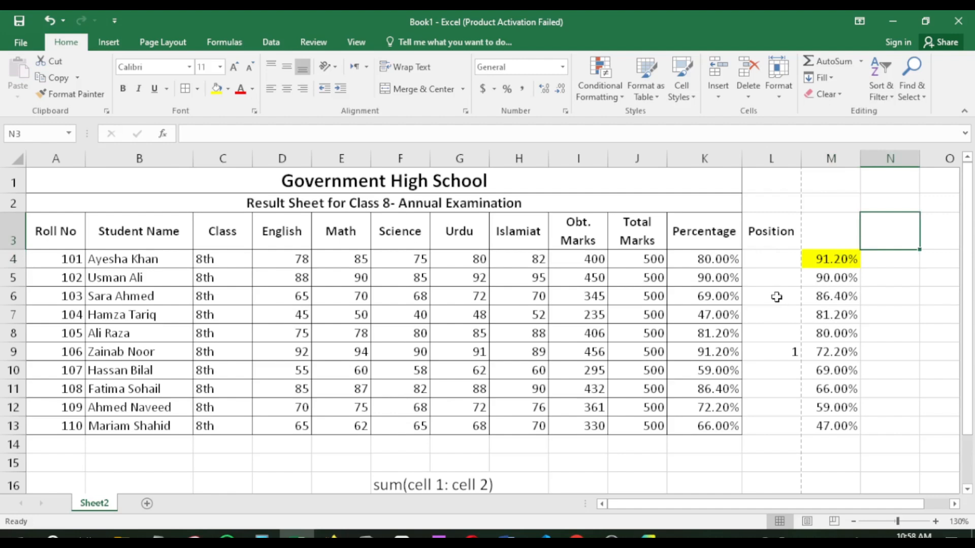
Enter position 2 in L5 for the student with 90.00% and highlight M5 in yellow
left_click(824, 278)
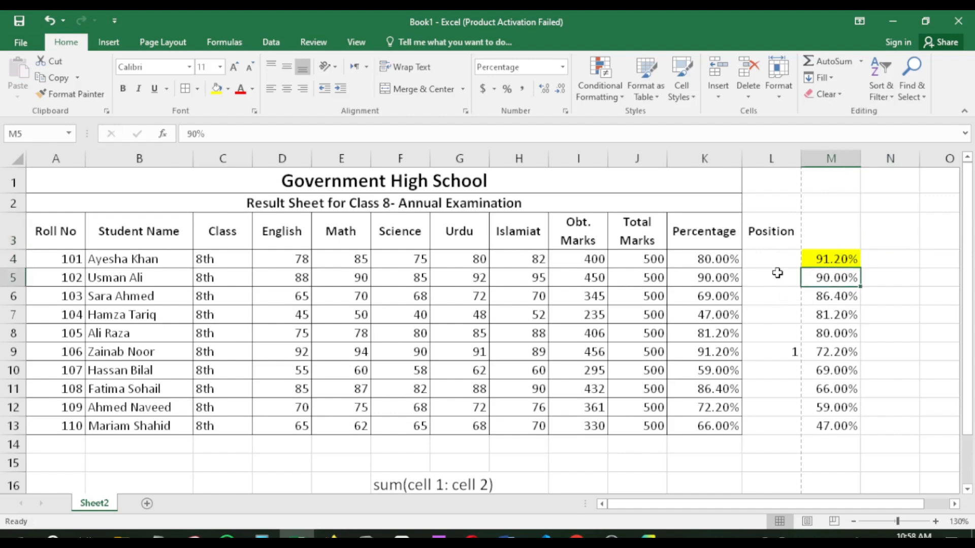
left_click(750, 284)
type("2")
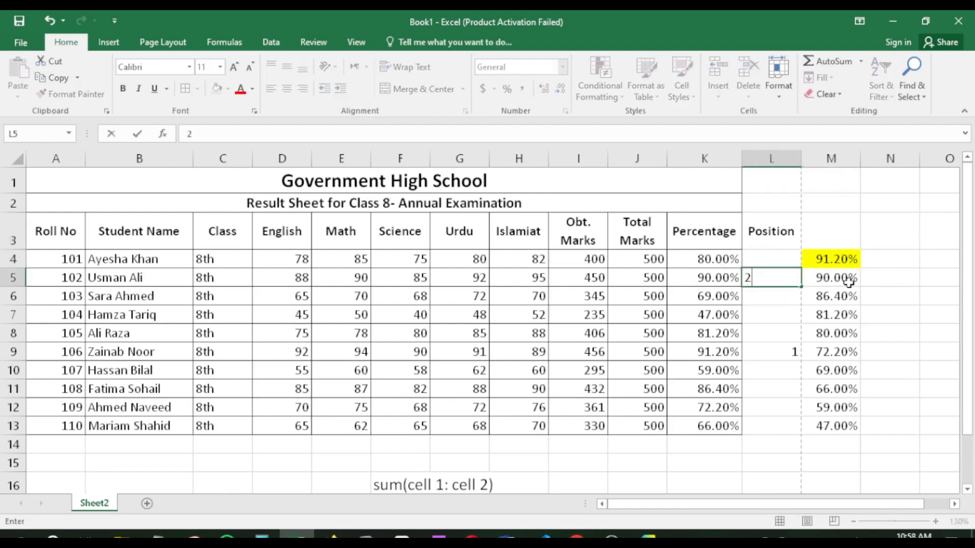
key("Tab")
left_click(217, 88)
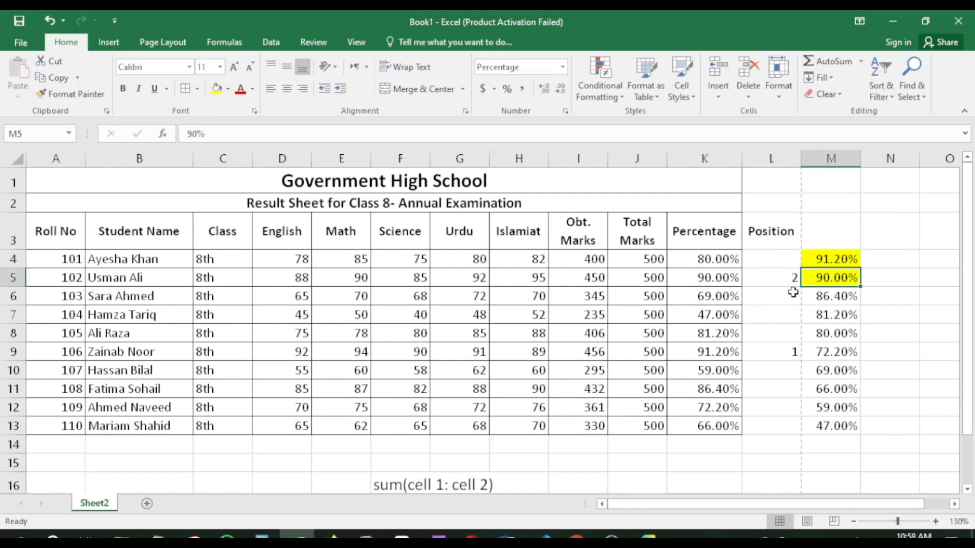
Enter position 3 in L11 for the student with 86.40% and highlight M6 in yellow
left_click(817, 301)
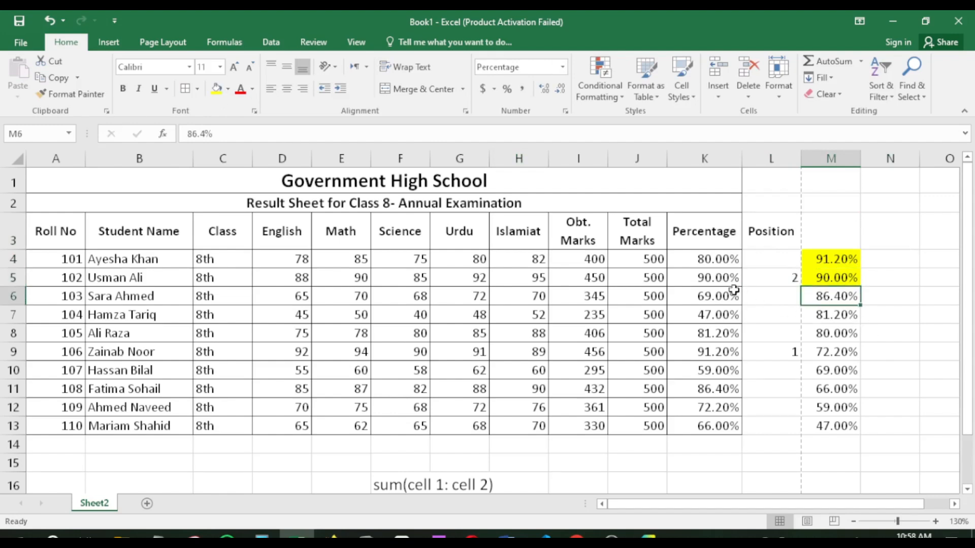
left_click(755, 393)
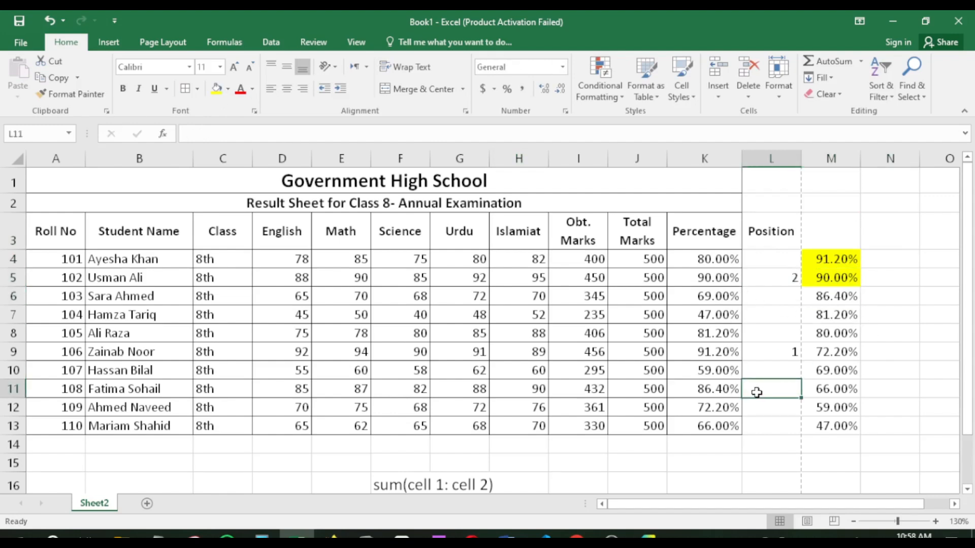
type("3")
left_click(835, 300)
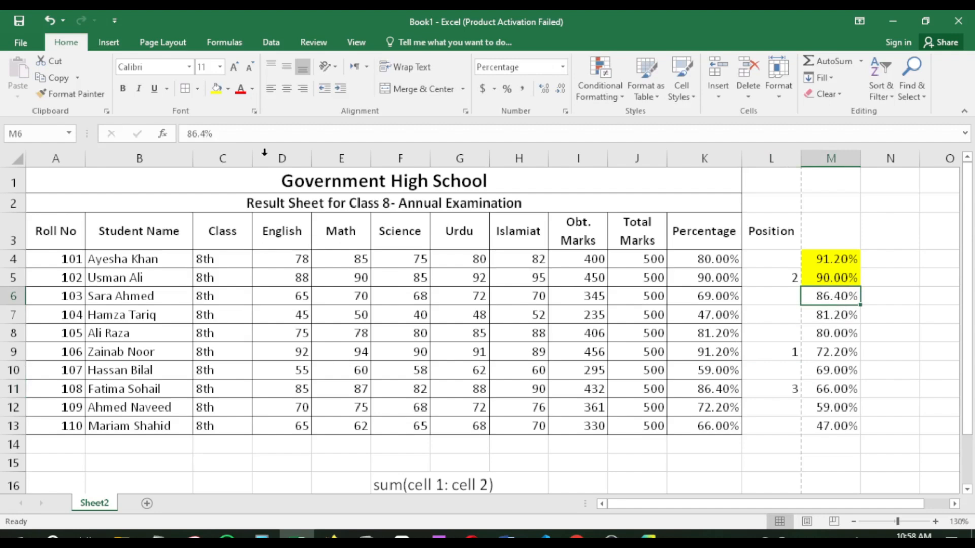
left_click(216, 89)
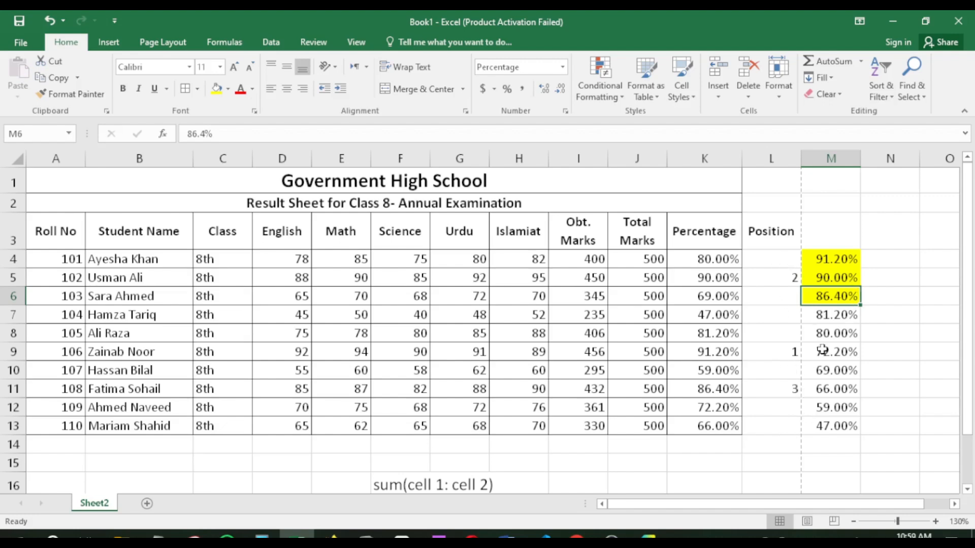
Add a new blank worksheet to the workbook and rename Sheet2 as "Class wise result sheet"
left_click(147, 504)
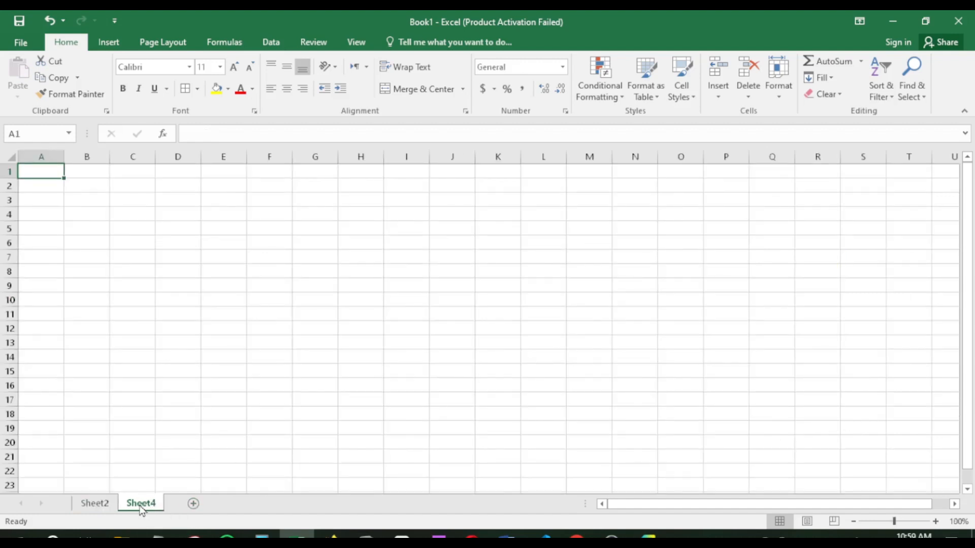
left_click(101, 506)
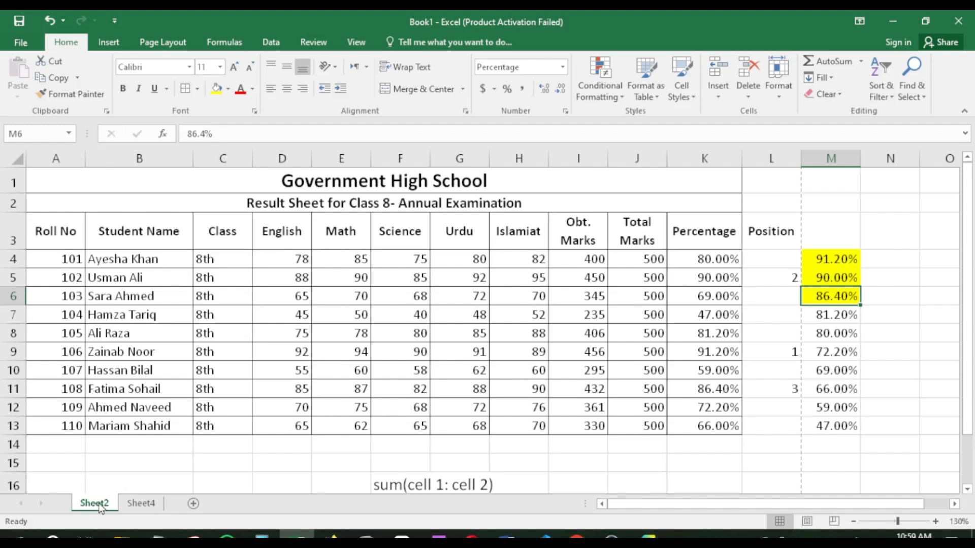
double_click(100, 505)
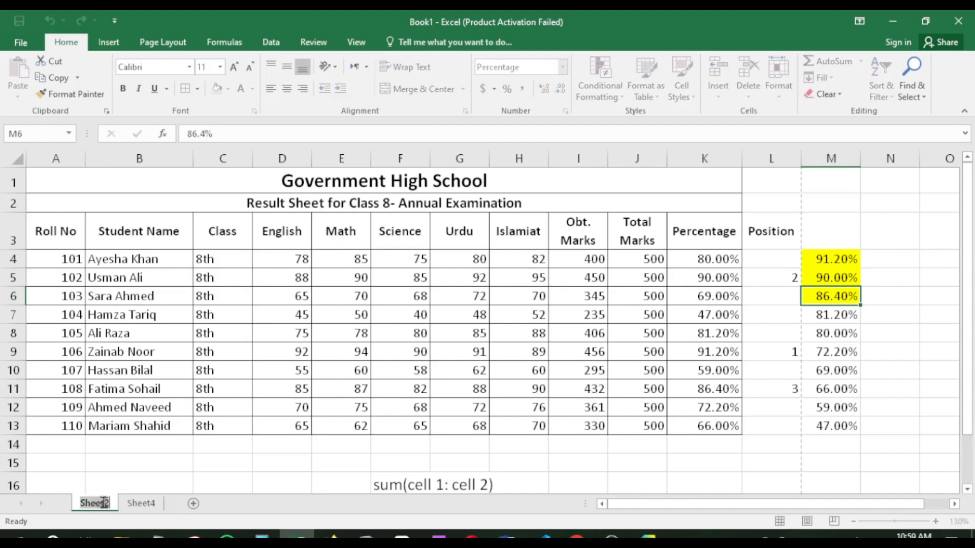
key("Return")
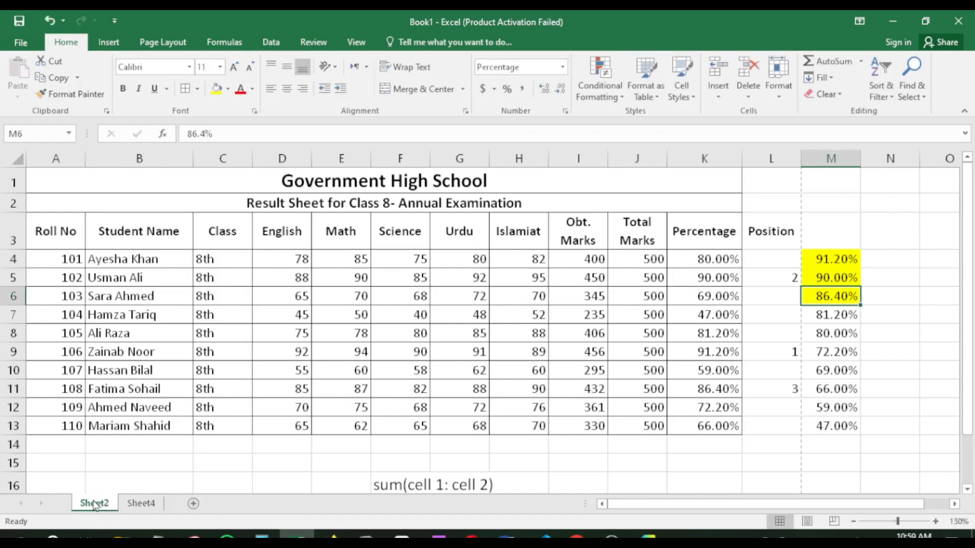
right_click(97, 506)
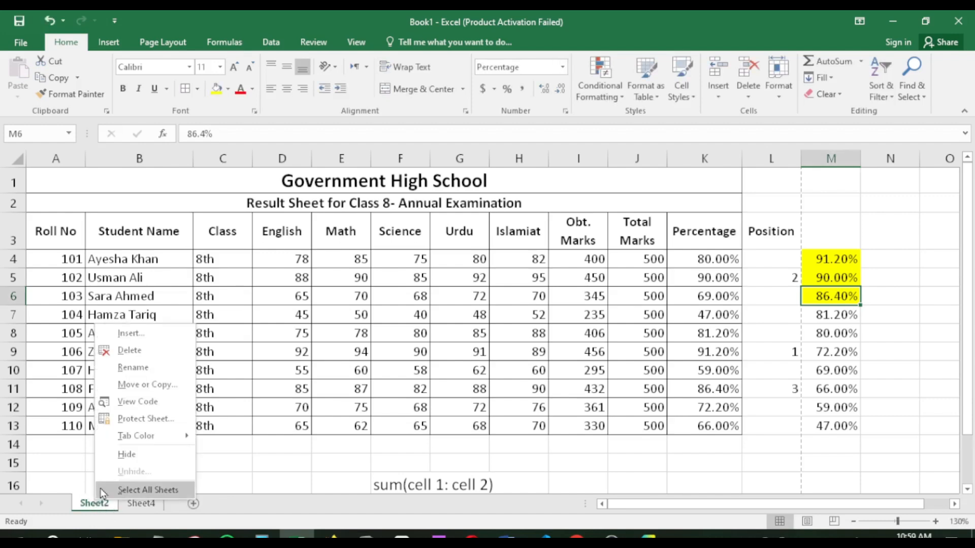
left_click(144, 368)
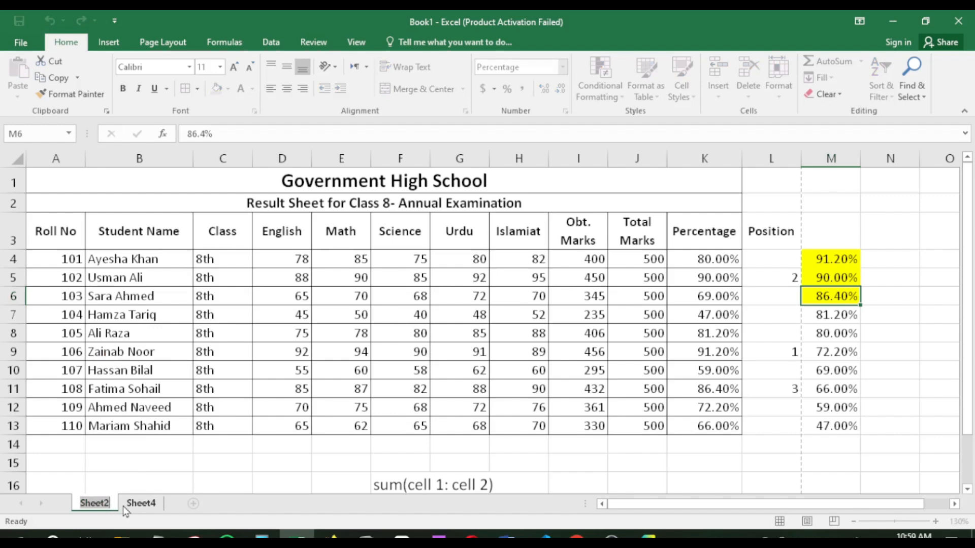
type("Class wise result")
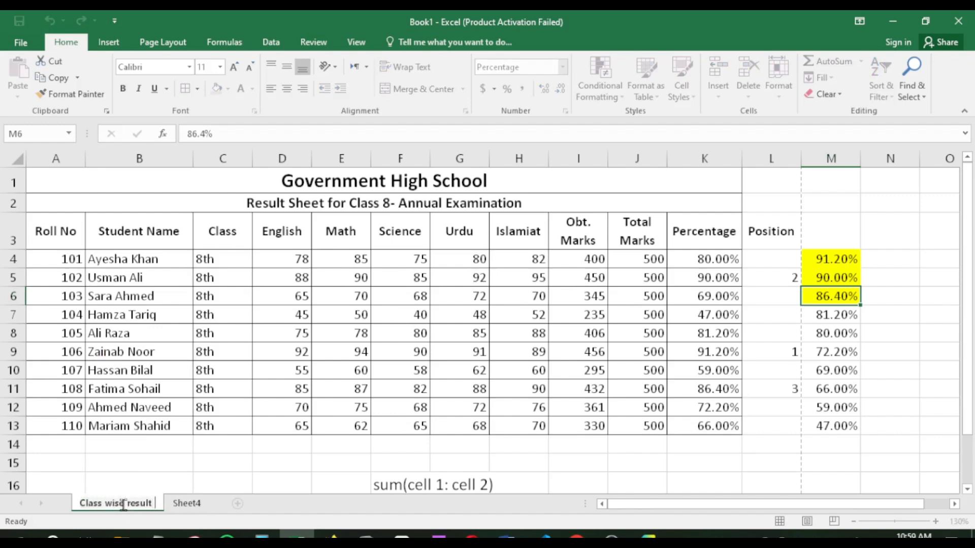
type(" sheet")
key("Return")
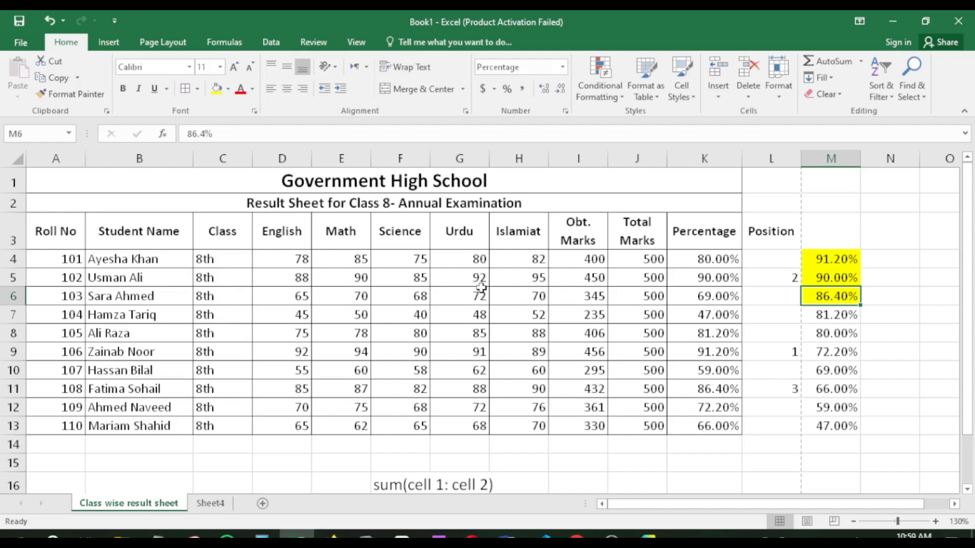
left_click(116, 259)
left_click(131, 277)
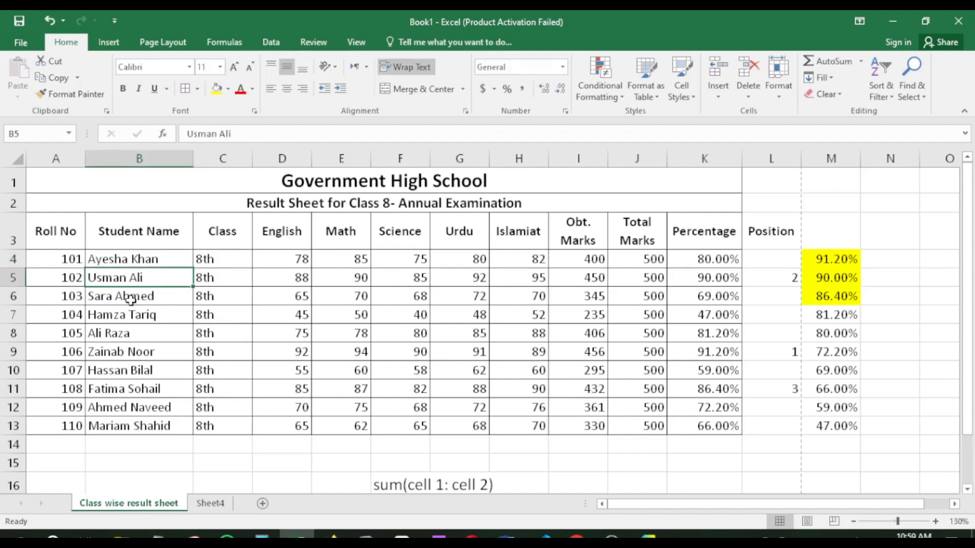
left_click(130, 299)
left_click(128, 335)
left_click(127, 369)
left_click(131, 388)
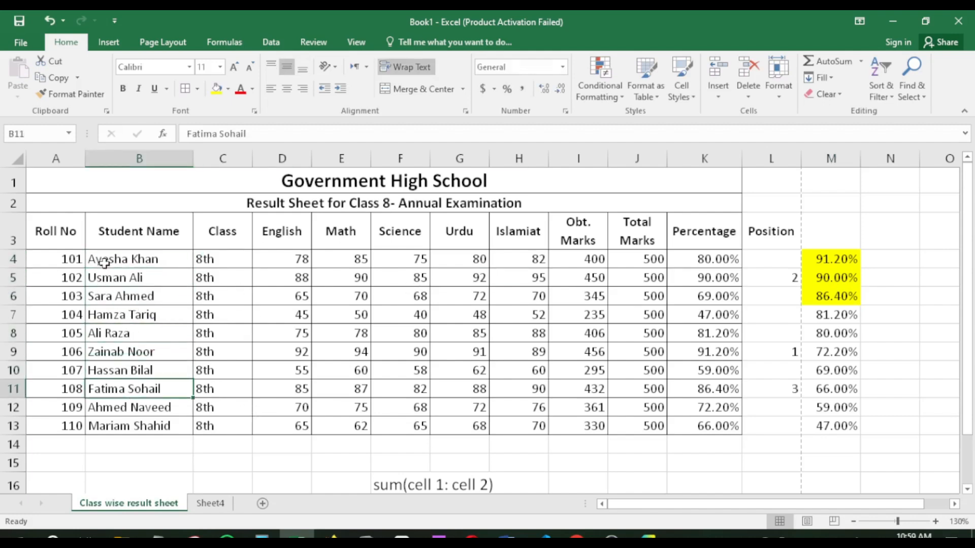
left_click(160, 262)
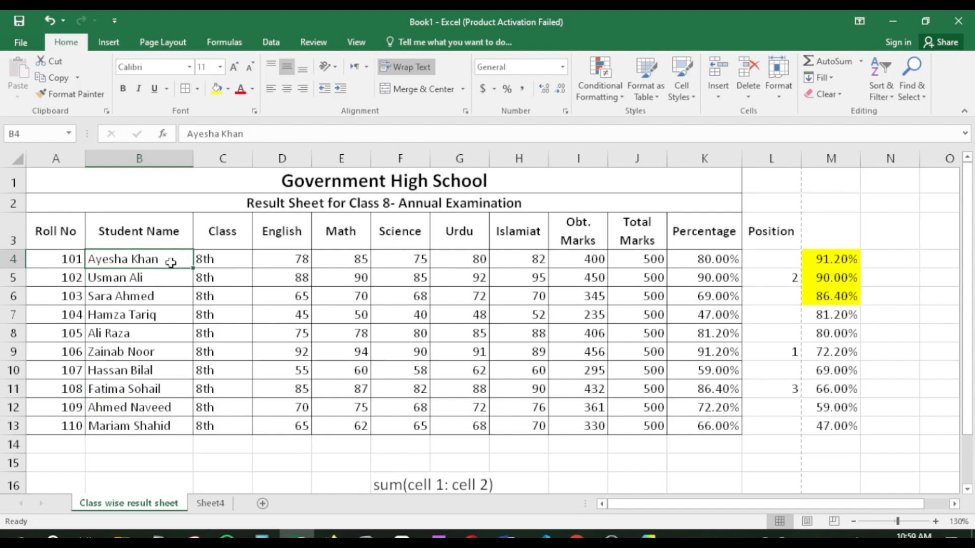
Rename Sheet4 as "Student wise result sheet"
left_click(208, 510)
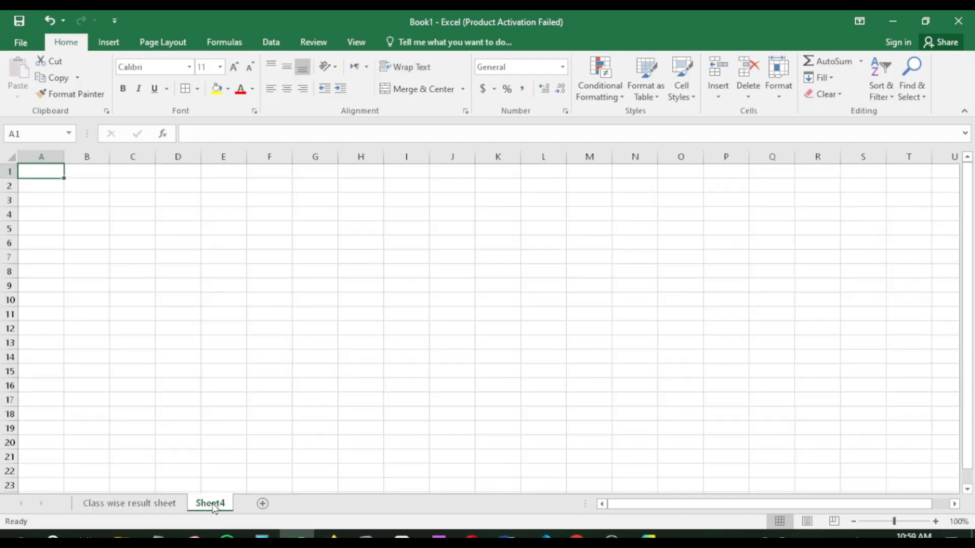
right_click(212, 505)
left_click(267, 369)
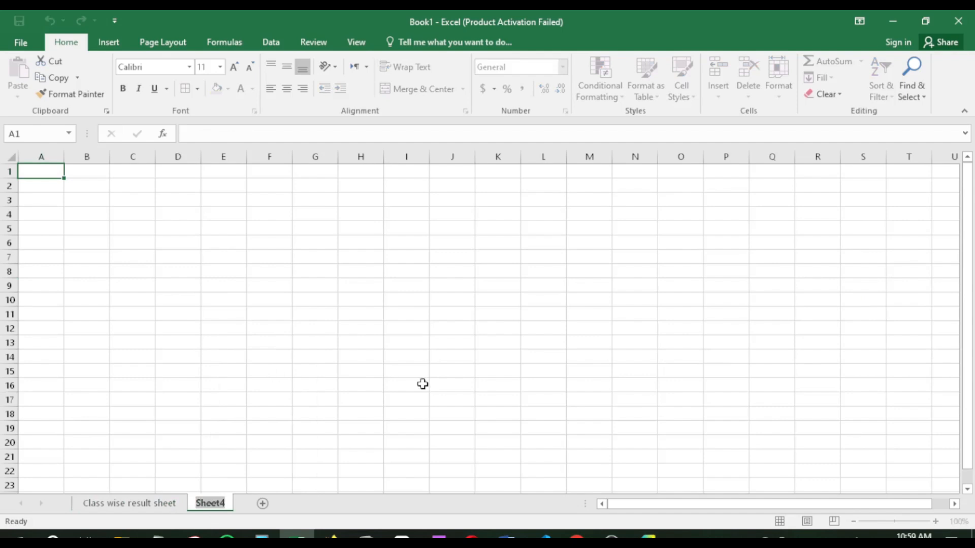
type("Student")
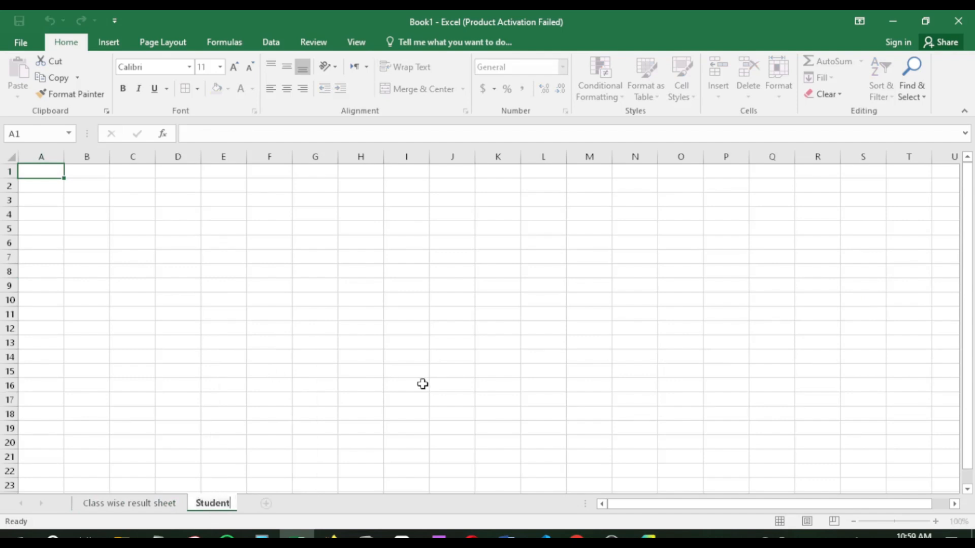
type(" wise result sheet")
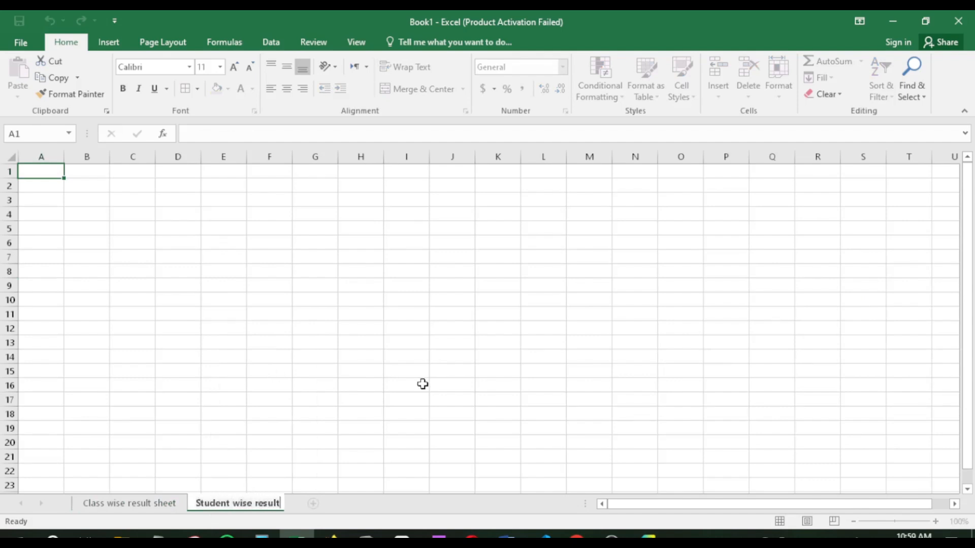
key("Return")
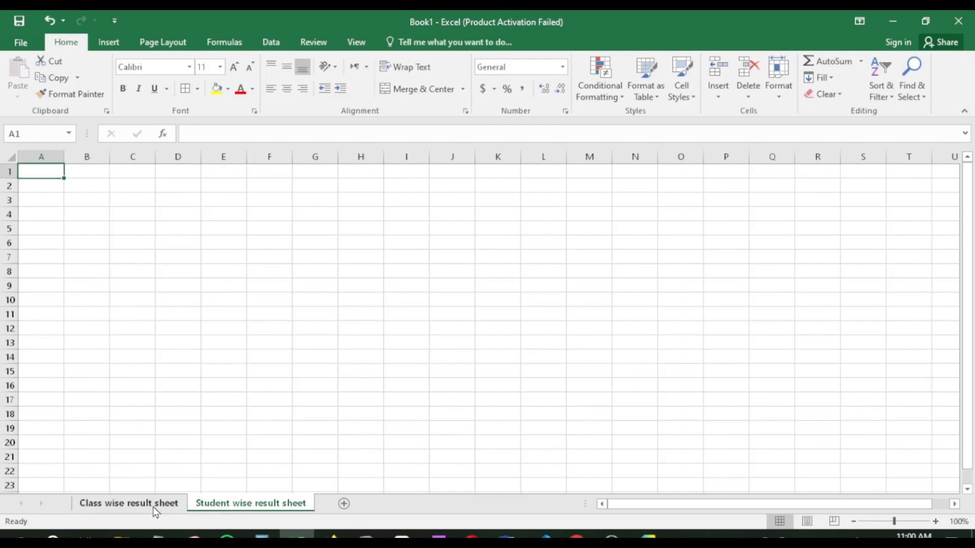
Copy the Government High School title from the Class wise result sheet into A1 of the Student wise result sheet and unmerge it
left_click(129, 503)
left_click(307, 182)
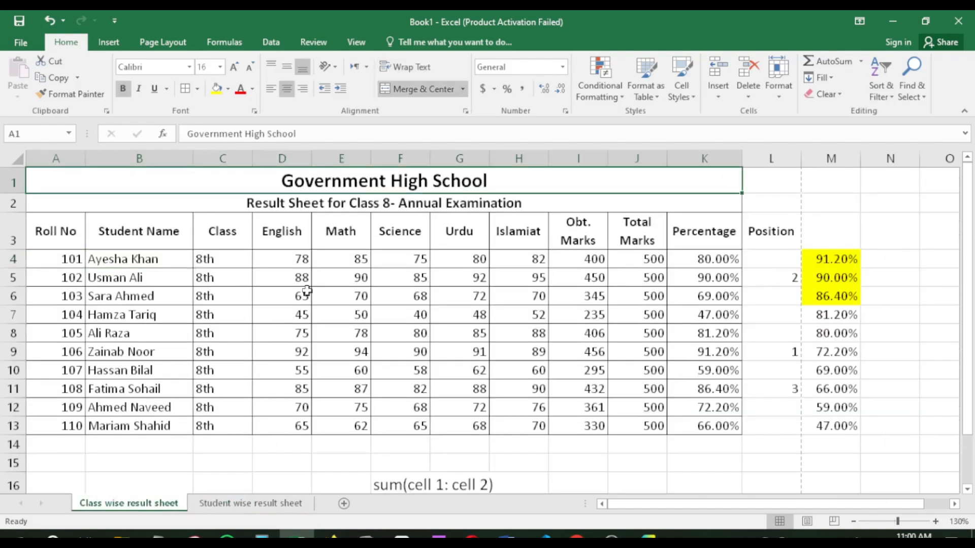
key("ctrl+c")
left_click(274, 504)
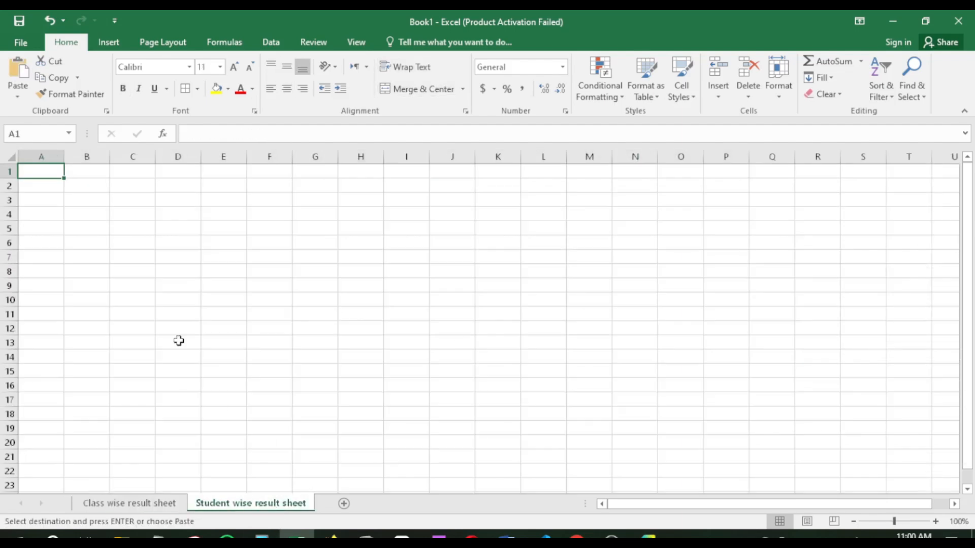
key("ctrl+v")
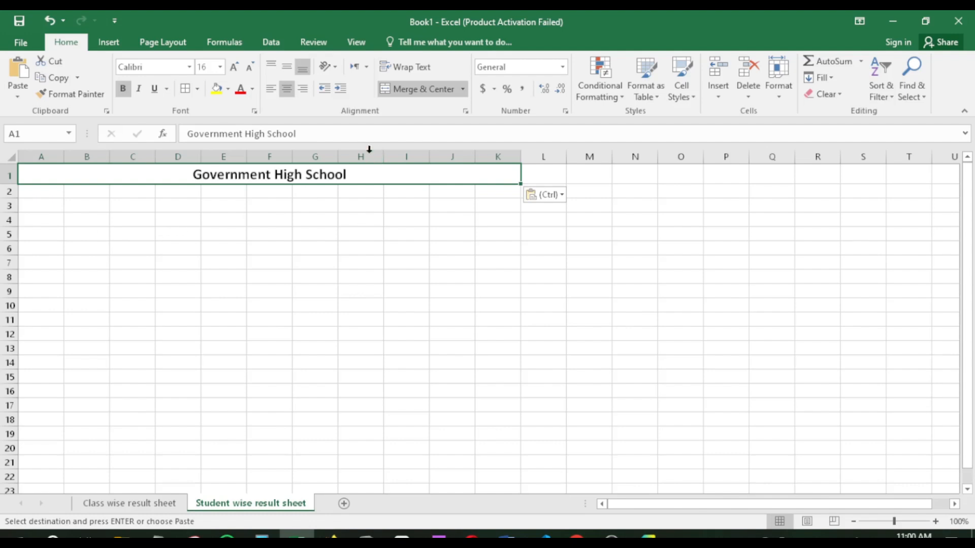
left_click(417, 90)
left_click(190, 223)
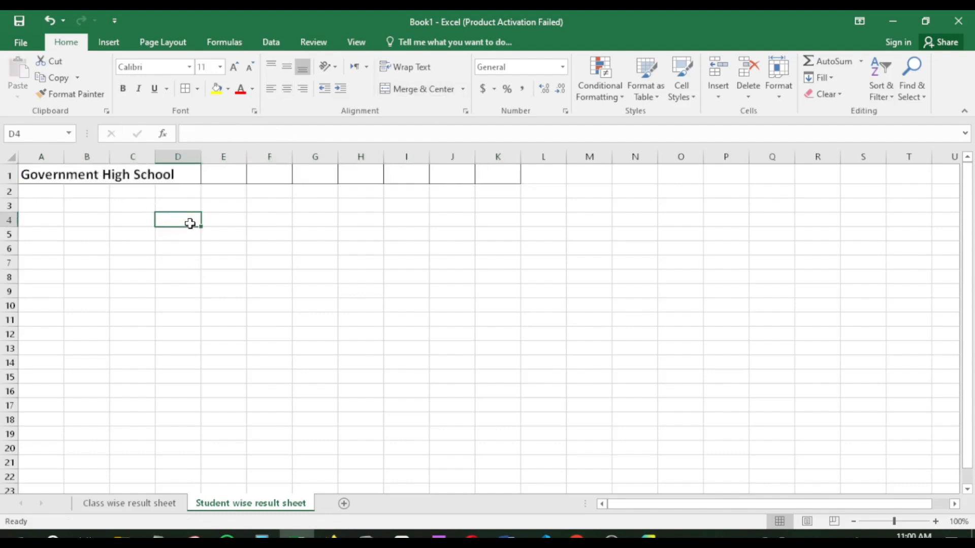
Enter the label "Roll NO:" in A3 of the Student wise result sheet, matching the first column heading of the class sheet
key("ctrl+Page_Up")
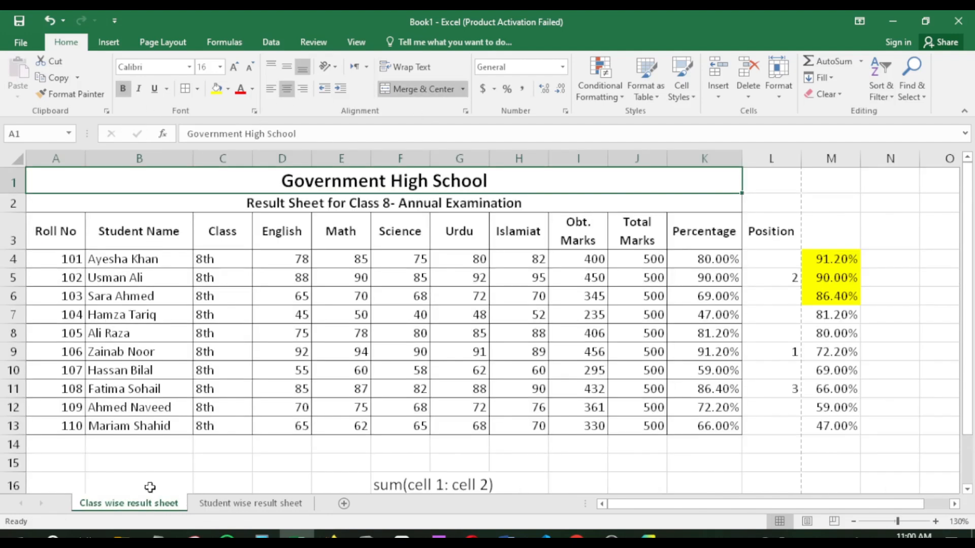
left_click(251, 503)
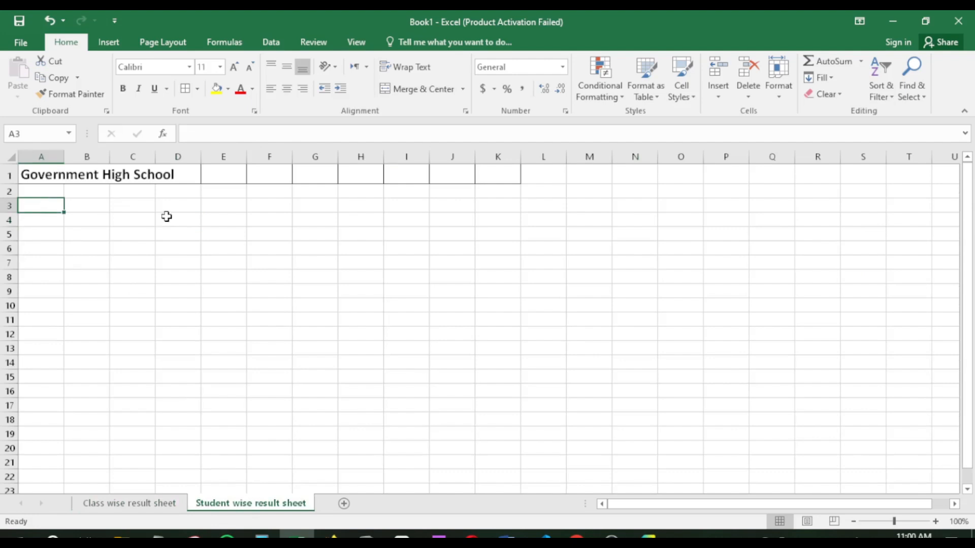
type("Roll NO")
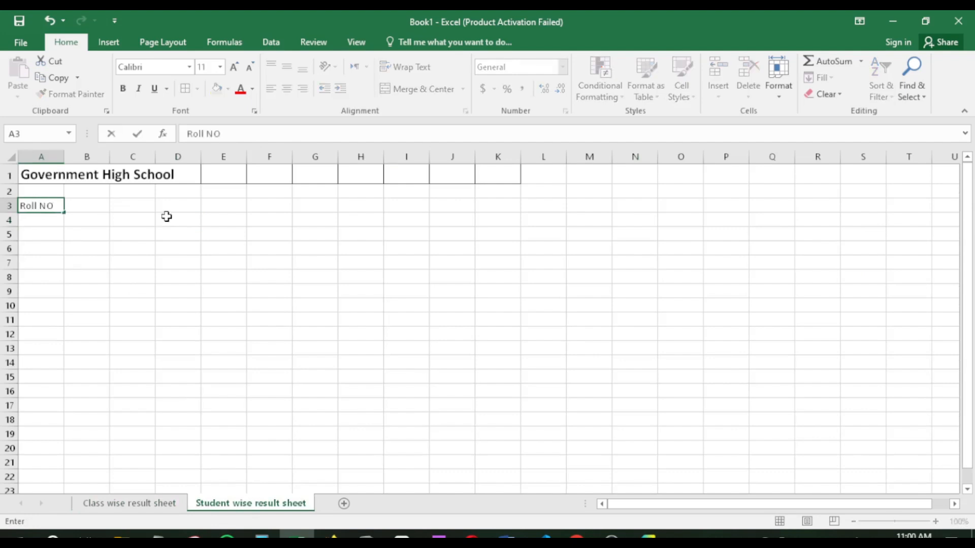
type(":")
key("Return")
Check the next heading on the class sheet and enter "Student Name:" in A4 of the Student wise result sheet
key("ctrl+Page_Up")
left_click(251, 503)
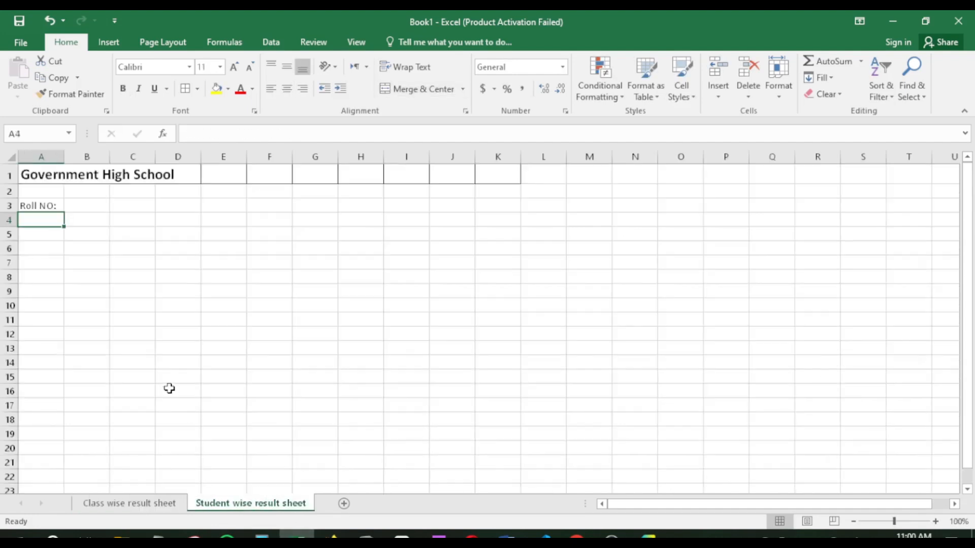
type("St")
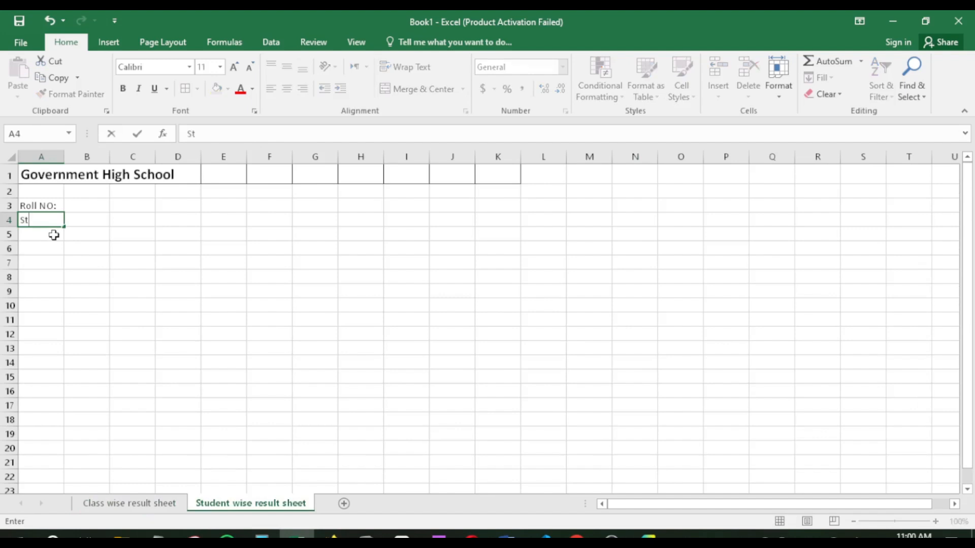
type("udent Name")
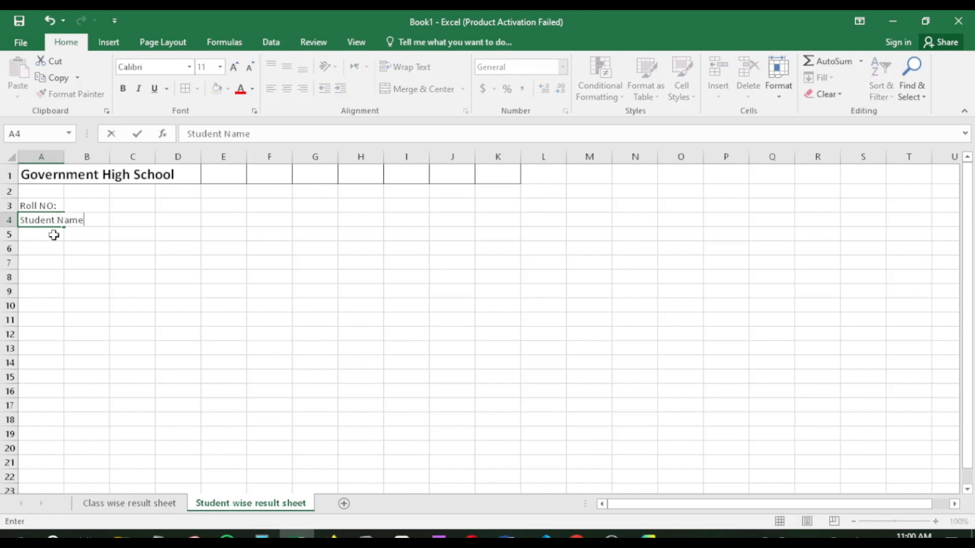
type(":")
key("Return")
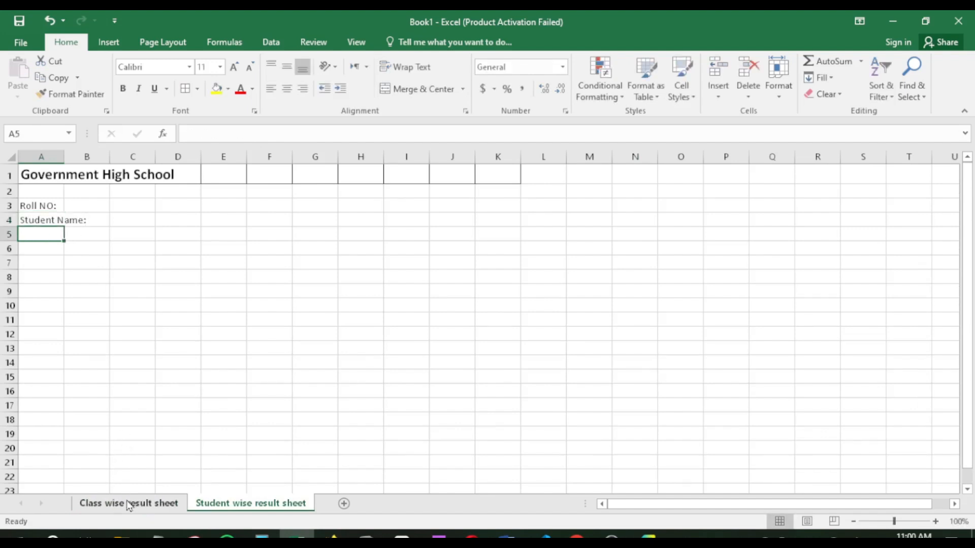
Check the class sheet's headings again and enter "Class" in A5 of the Student wise result sheet
left_click(177, 503)
left_click(274, 502)
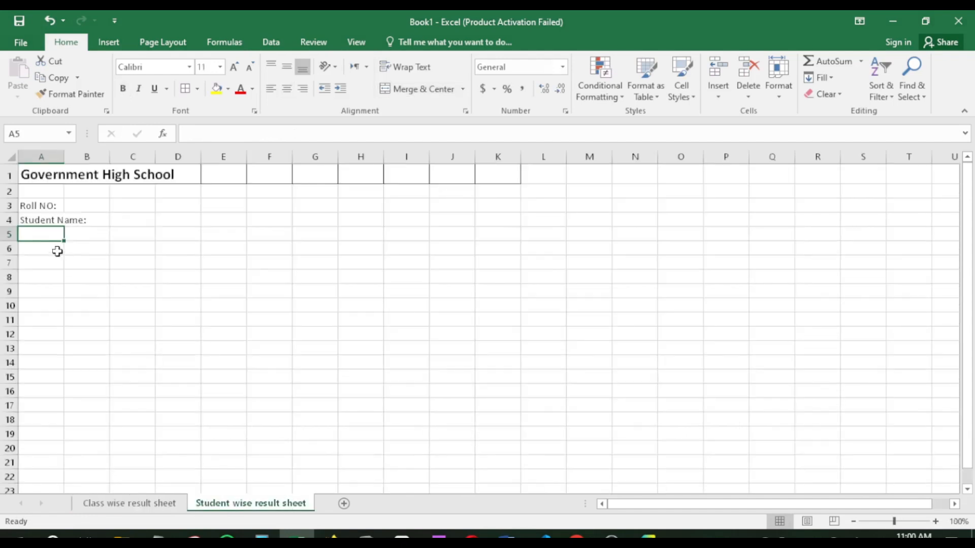
type("Class")
key("Return")
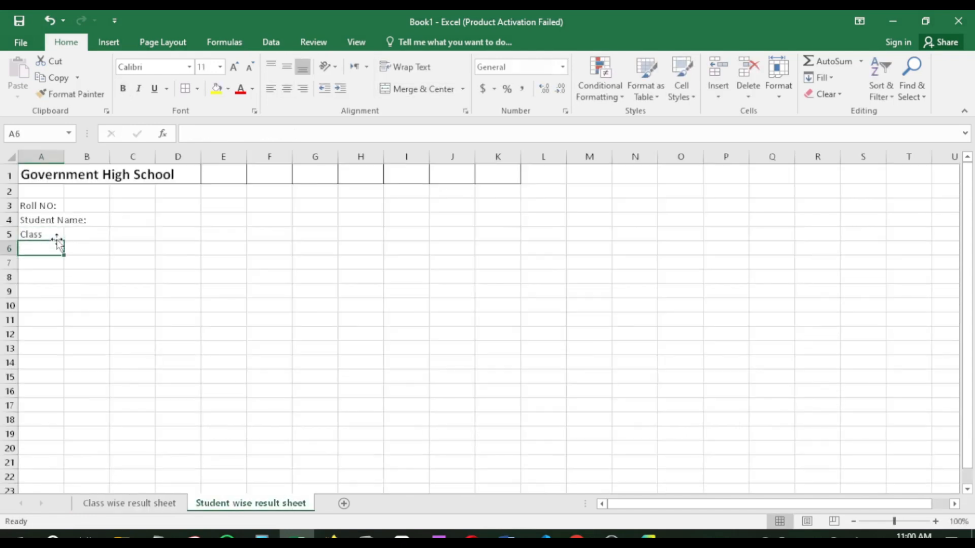
Copy the English heading from D3 of the Class wise result sheet into A6 of the Student wise result sheet
left_click(164, 504)
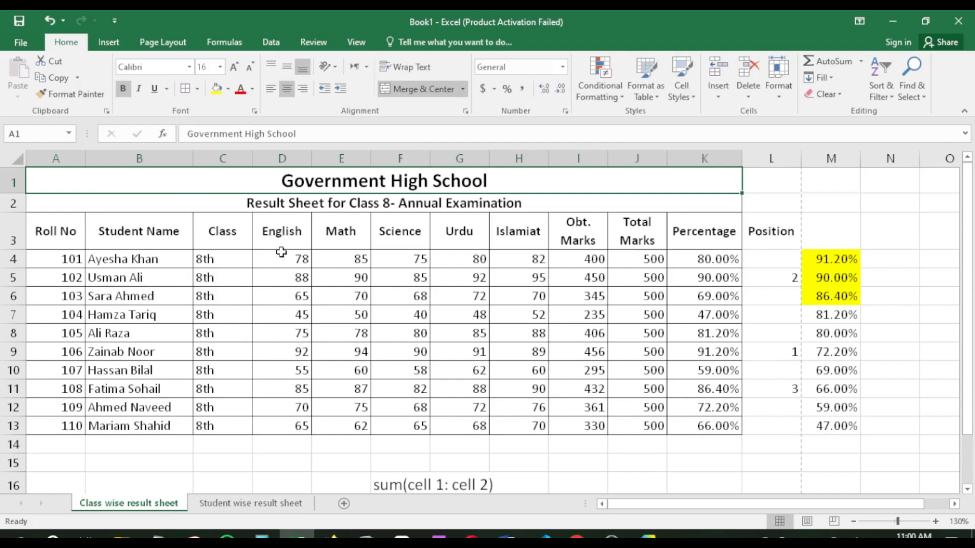
left_click(256, 240)
key("ctrl+c")
left_click(277, 503)
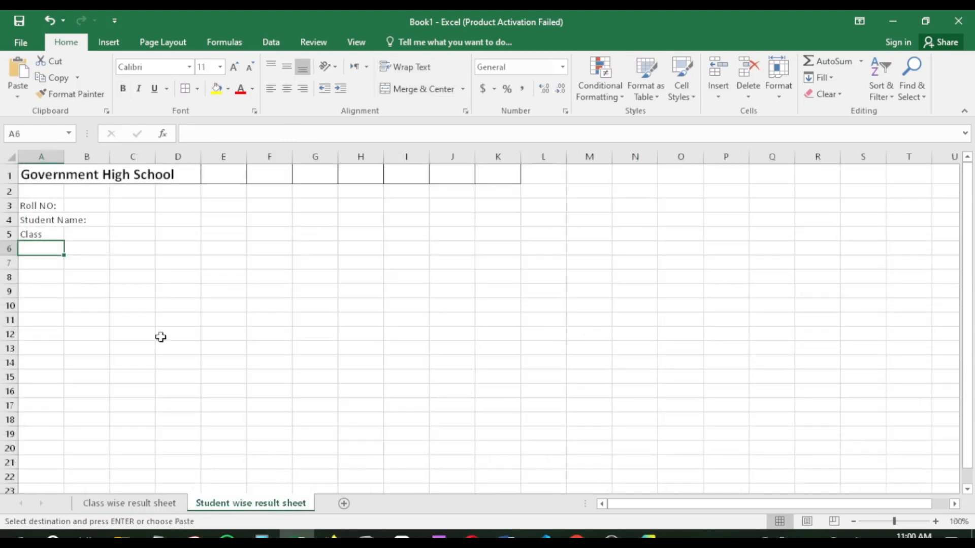
key("ctrl+v")
key("ctrl+z")
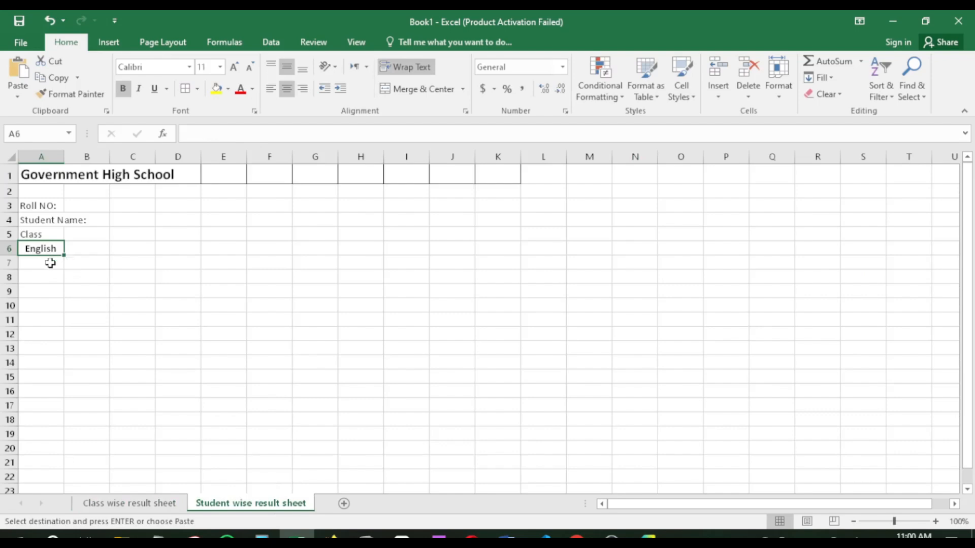
Paste the copied English heading into cell A7 of the Student wise result sheet
left_click(52, 263)
left_click(129, 503)
left_click(250, 503)
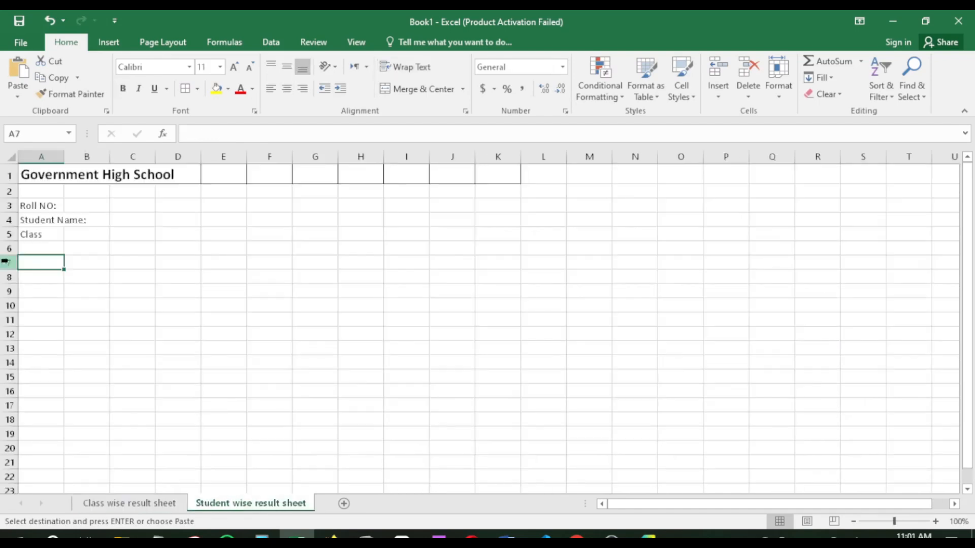
key("ctrl+v")
Copy the Math heading from the Class wise result sheet into cell A8 of the Student wise result sheet
left_click(129, 503)
left_click(330, 229)
key("ctrl+c")
left_click(251, 503)
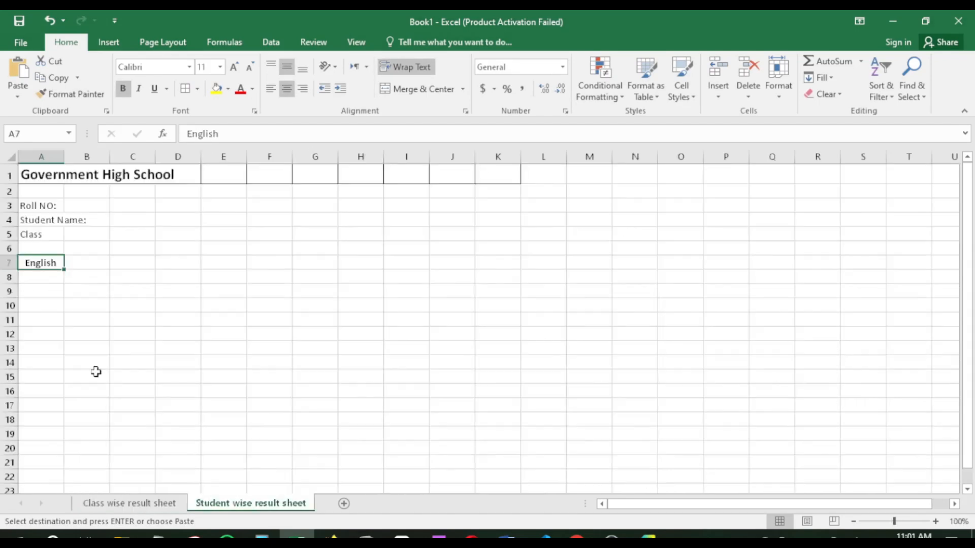
left_click(59, 279)
key("ctrl+v")
Copy the Science heading from the Class wise result sheet into cell A9 of the Student wise result sheet
left_click(132, 489)
left_click(130, 504)
left_click(396, 231)
key("ctrl+c")
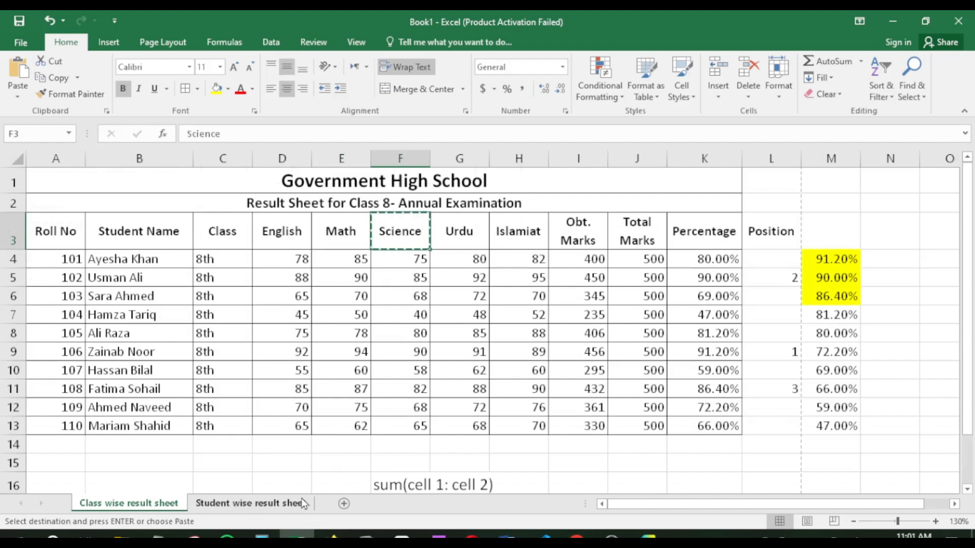
left_click(250, 503)
left_click(37, 291)
key("ctrl+v")
Copy the Urdu heading from the Class wise result sheet into cell A10 of the Student wise result sheet
left_click(130, 503)
left_click(457, 231)
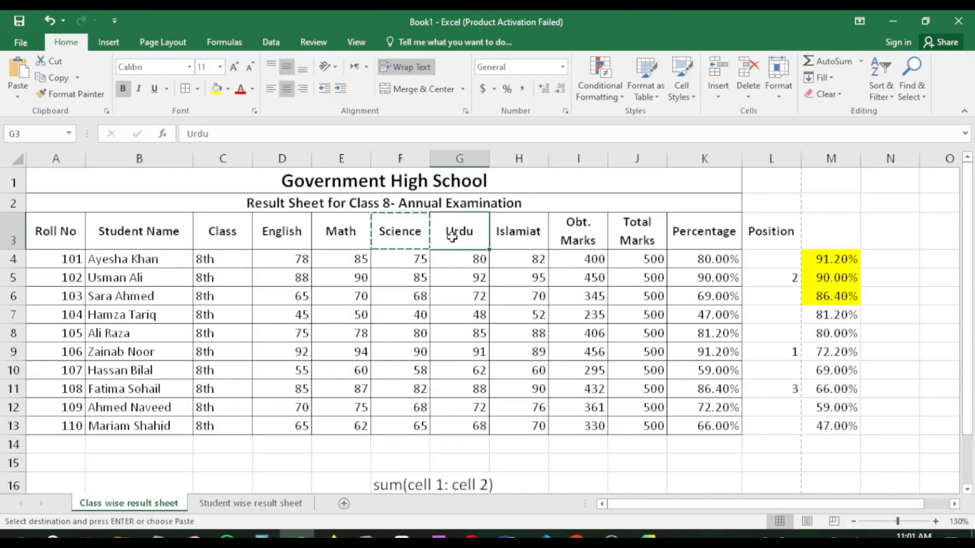
key("ctrl+c")
scroll(584, 258, "down", 1)
key("ctrl+Page_Down")
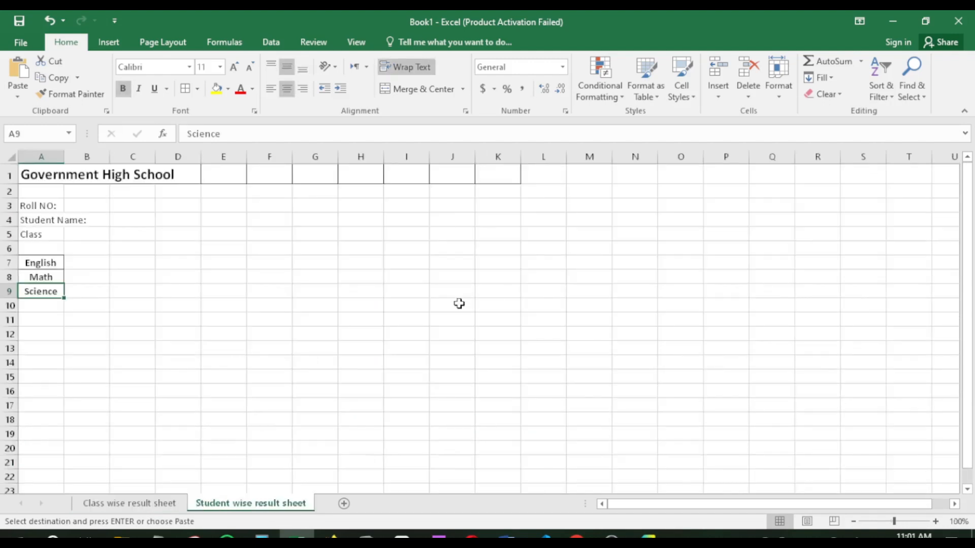
key("Down")
key("ctrl+v")
Copy the Islamiat heading from the Class wise result sheet into cell A11 of the Student wise result sheet
key("ctrl+Page_Up")
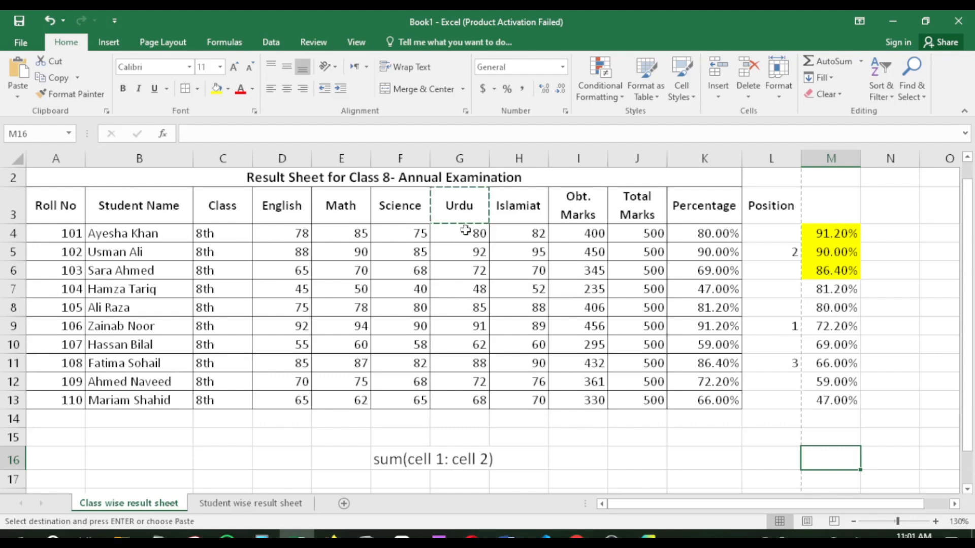
left_click(512, 192)
key("ctrl+c")
left_click(248, 505)
left_click(48, 319)
key("ctrl+v")
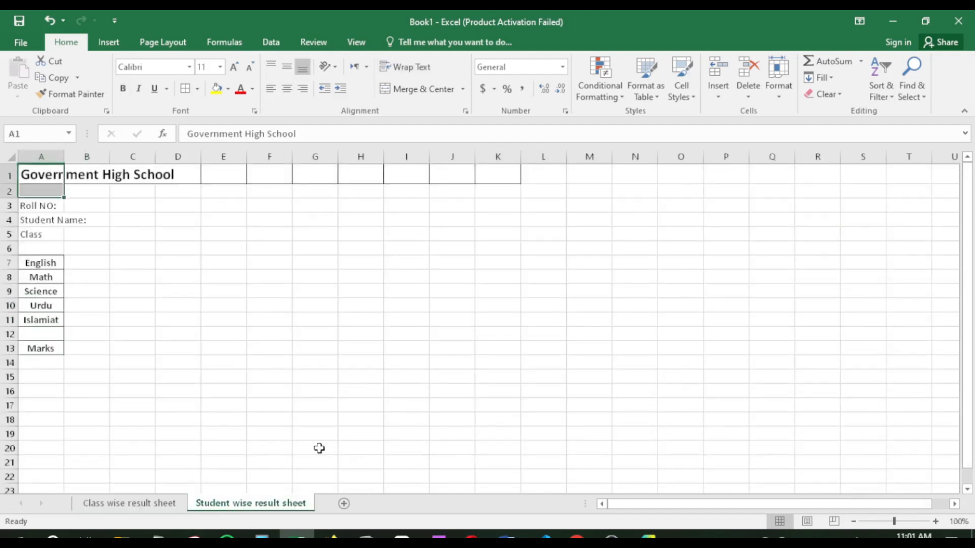
Remove all borders from the range A1:M20 on the Student wise result sheet
left_click_drag(319, 448, 599, 453)
left_click(197, 89)
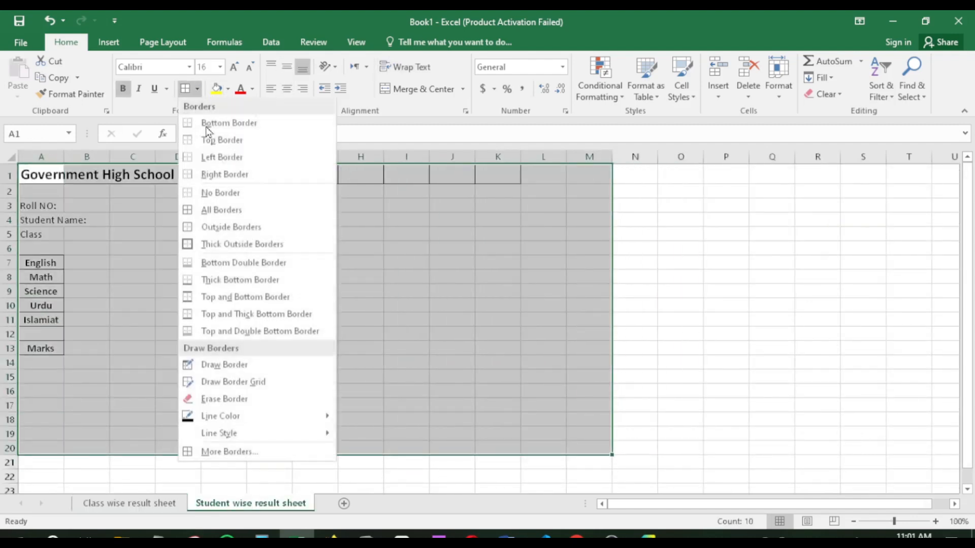
left_click(220, 193)
left_click(224, 278)
left_click(41, 350)
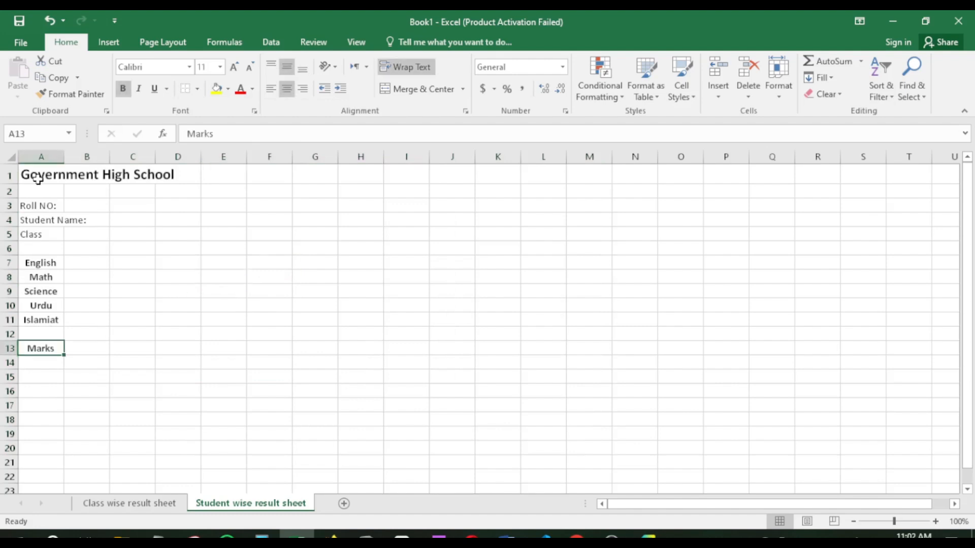
Switch the Student wise result sheet to Page Layout view
left_click(163, 42)
left_click(356, 42)
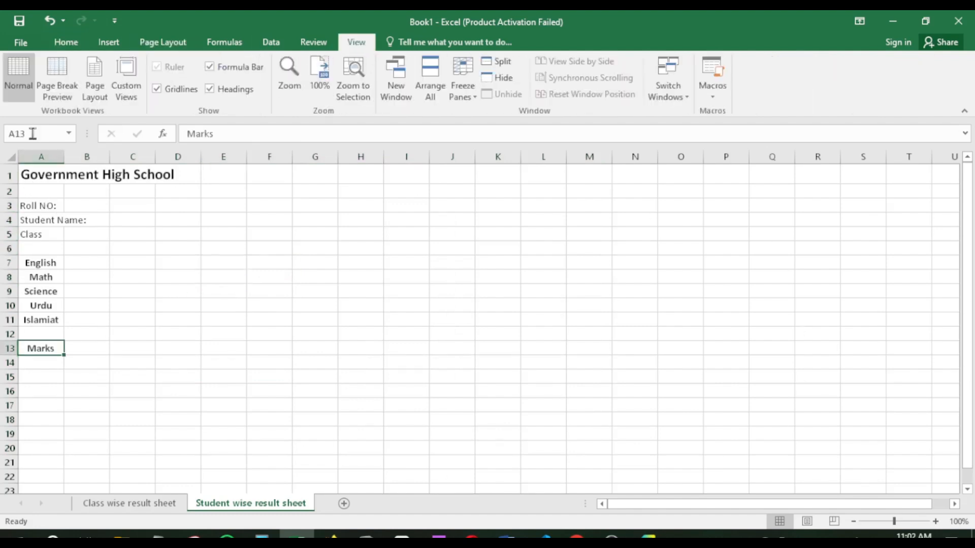
left_click(89, 75)
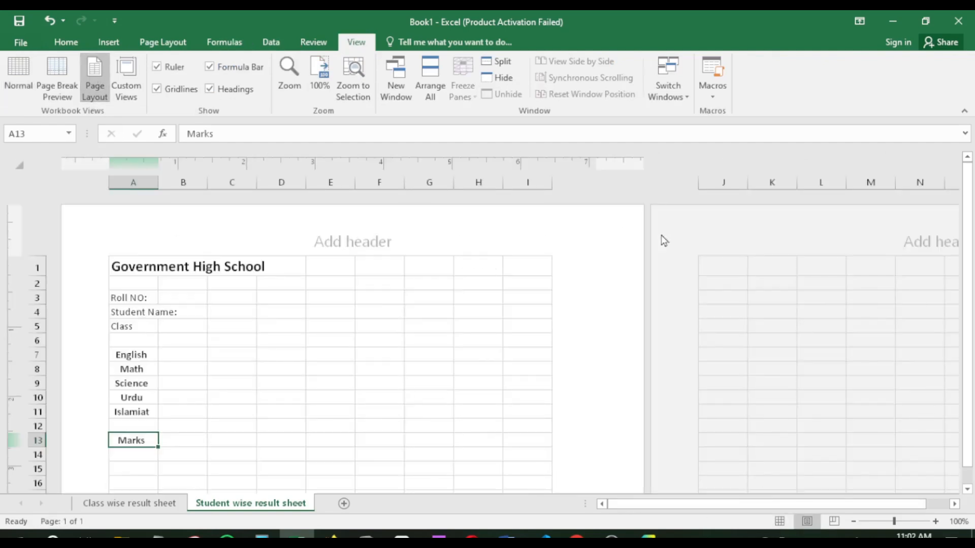
Examine where the printed page begins and ends in Page Layout view, and compare it with Normal view
scroll(580, 364, "down", 3)
scroll(525, 403, "up", 1)
scroll(594, 289, "up", 1)
scroll(511, 380, "down", 12)
scroll(281, 402, "down", 3)
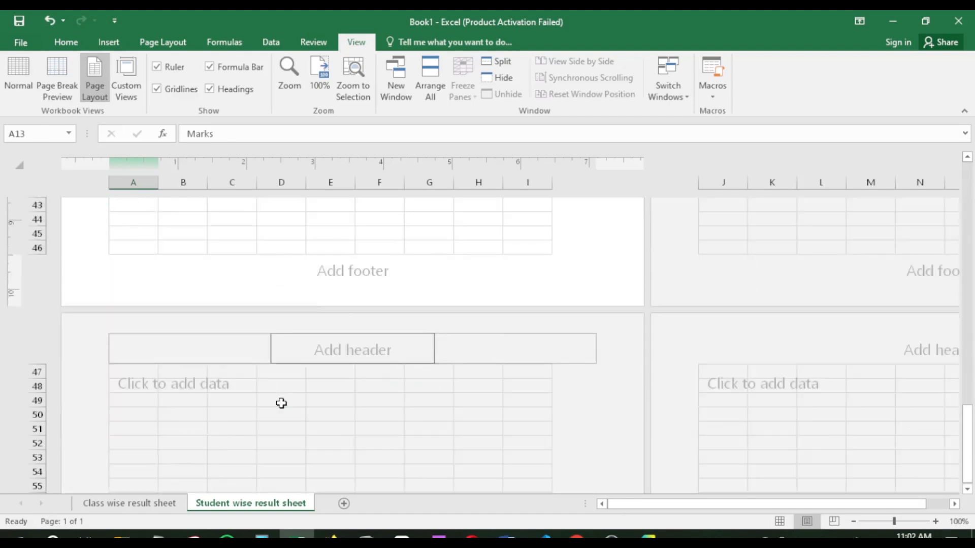
scroll(281, 402, "up", 15)
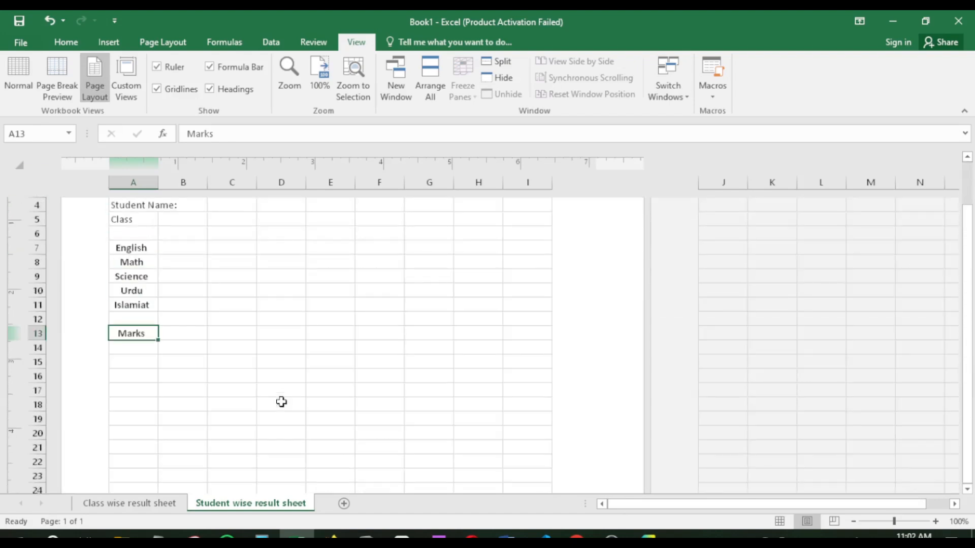
scroll(281, 402, "up", 2)
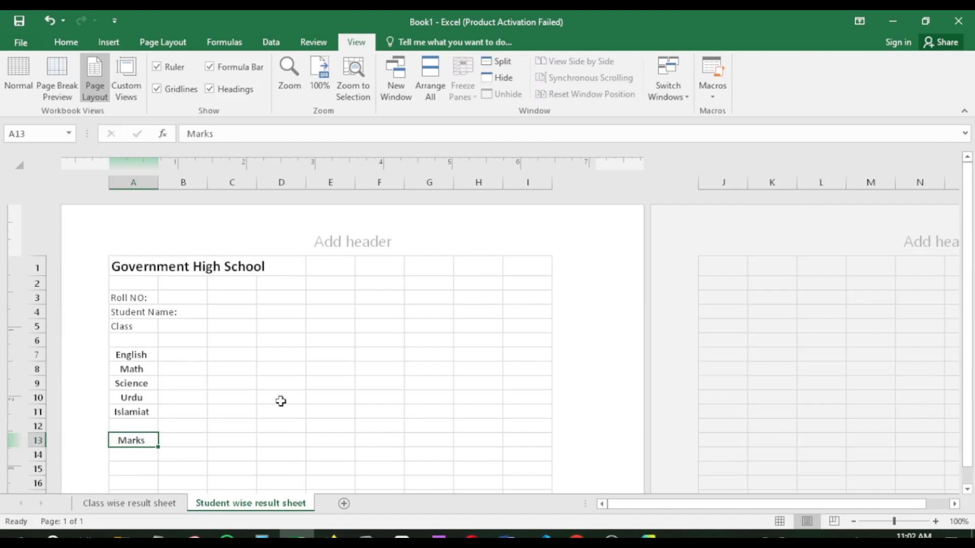
scroll(304, 392, "down", 9)
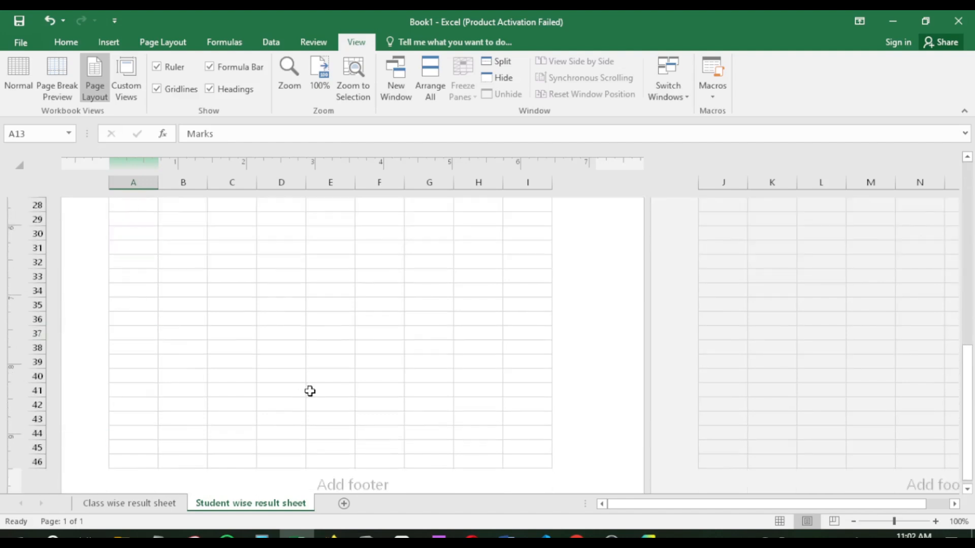
scroll(308, 391, "up", 5)
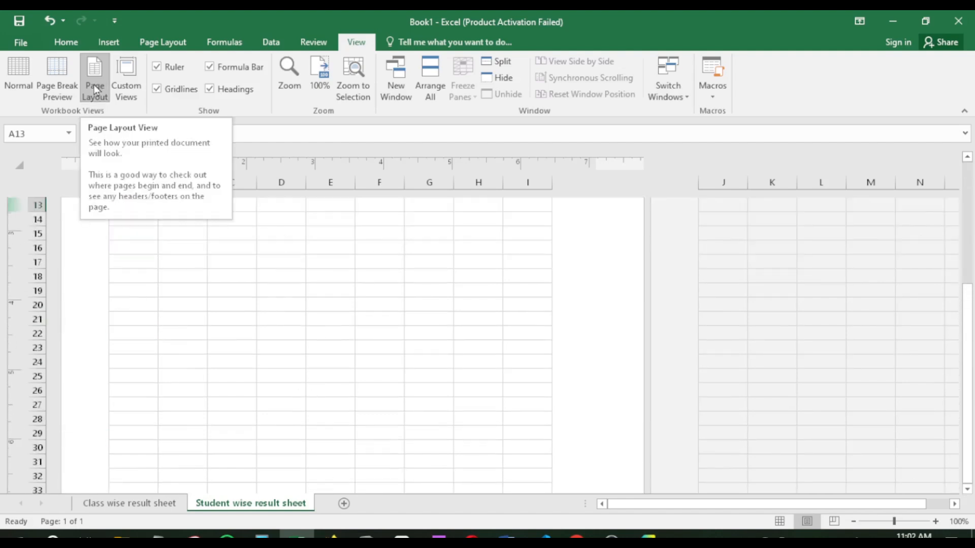
left_click(19, 76)
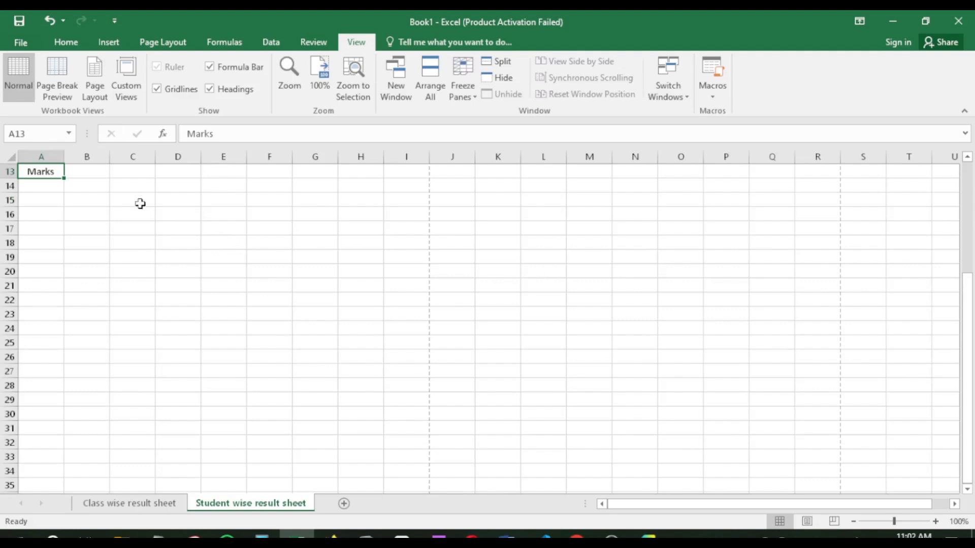
left_click(91, 86)
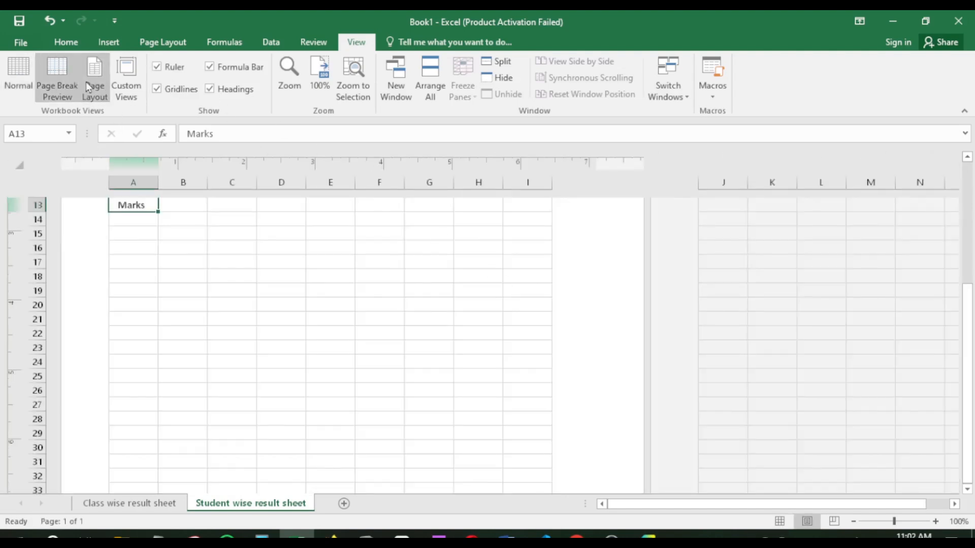
scroll(416, 406, "up", 5)
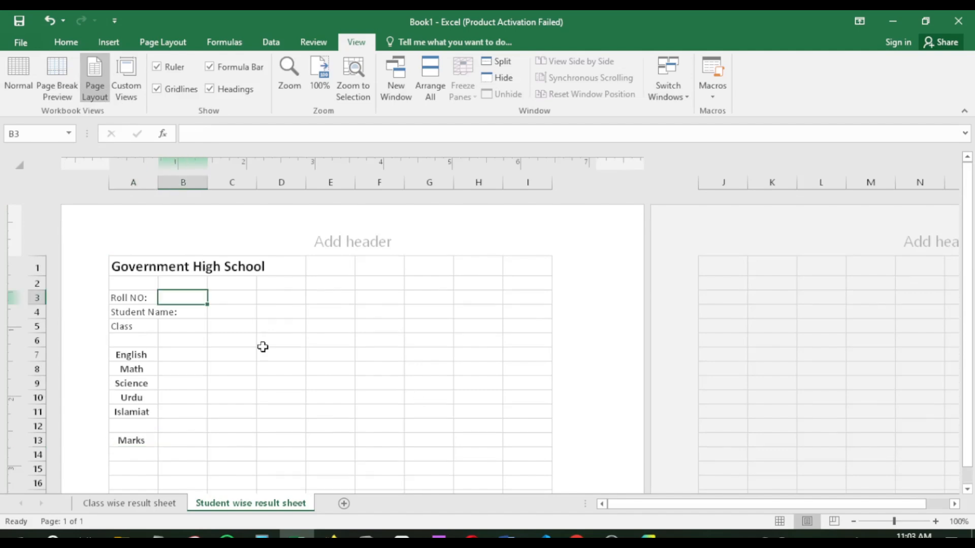
Try entering the first student's roll number directly in cell B3, and clear the cell again
left_click(130, 503)
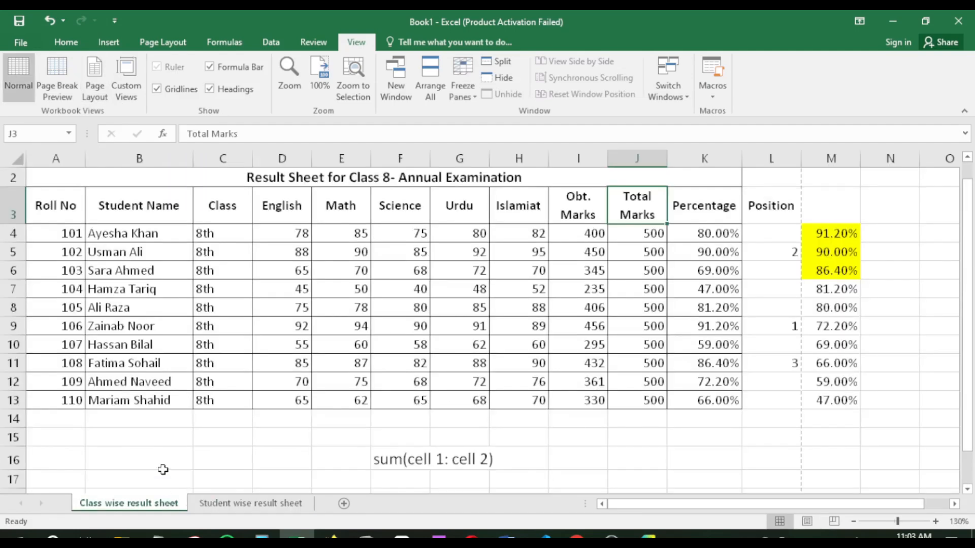
left_click(248, 505)
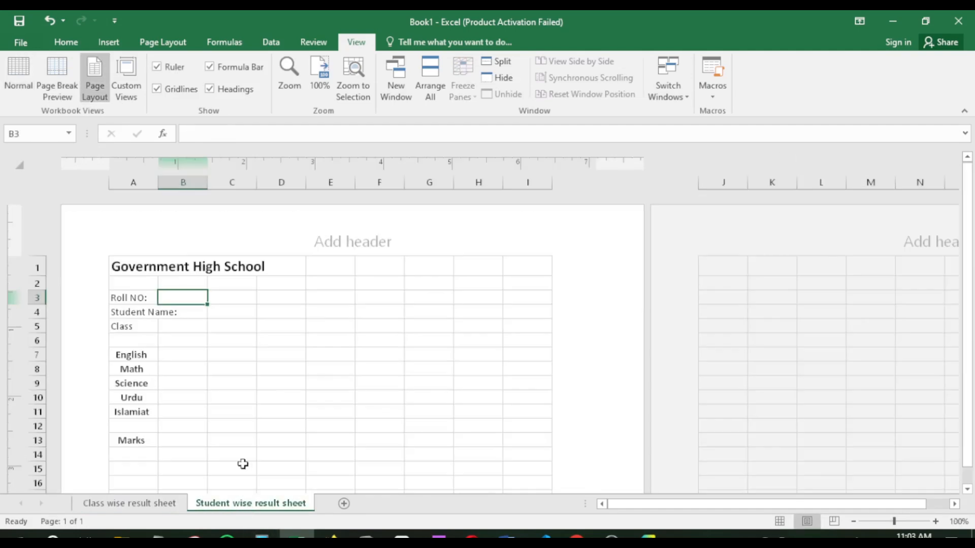
type("101")
key("Return")
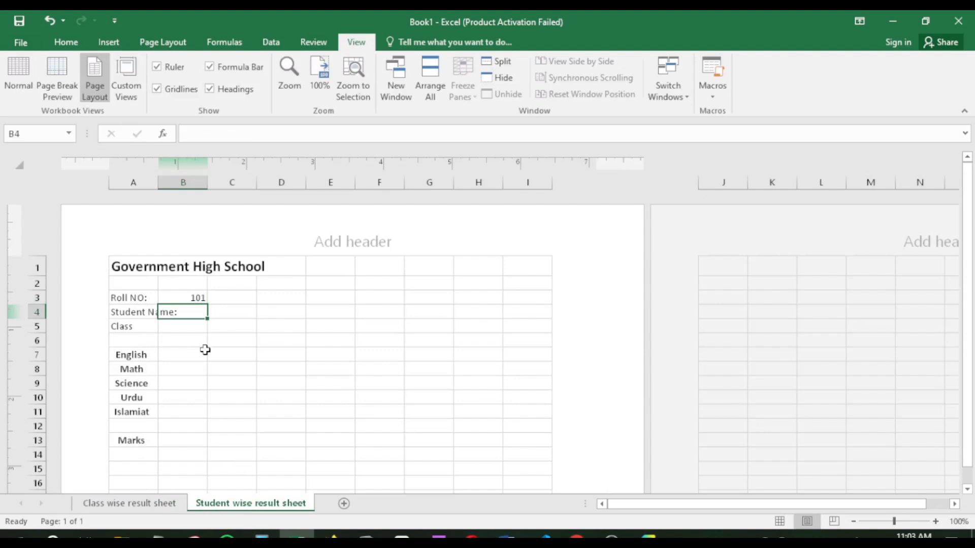
left_click(192, 299)
key("Delete")
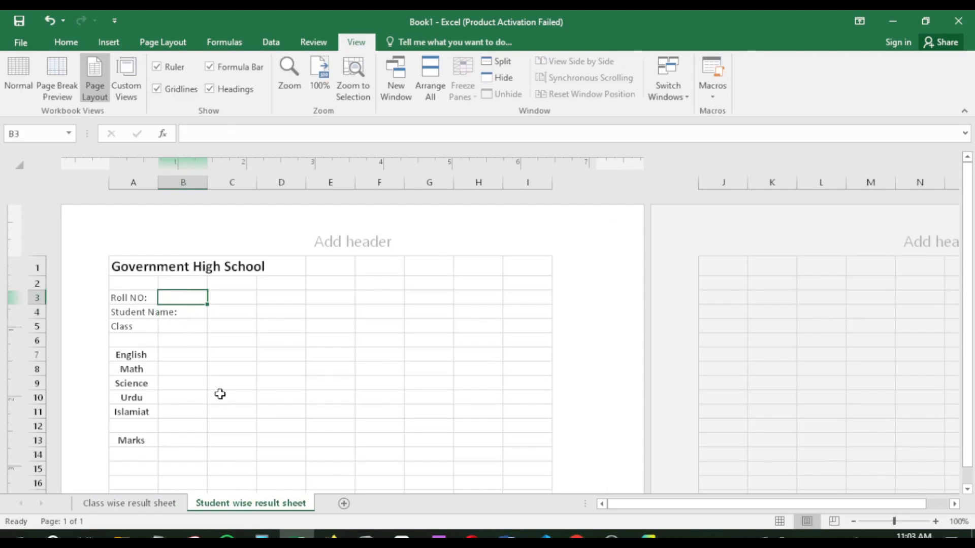
Copy the first student's roll number from cell A4 of the Class wise result sheet
left_click(238, 300)
left_click(146, 503)
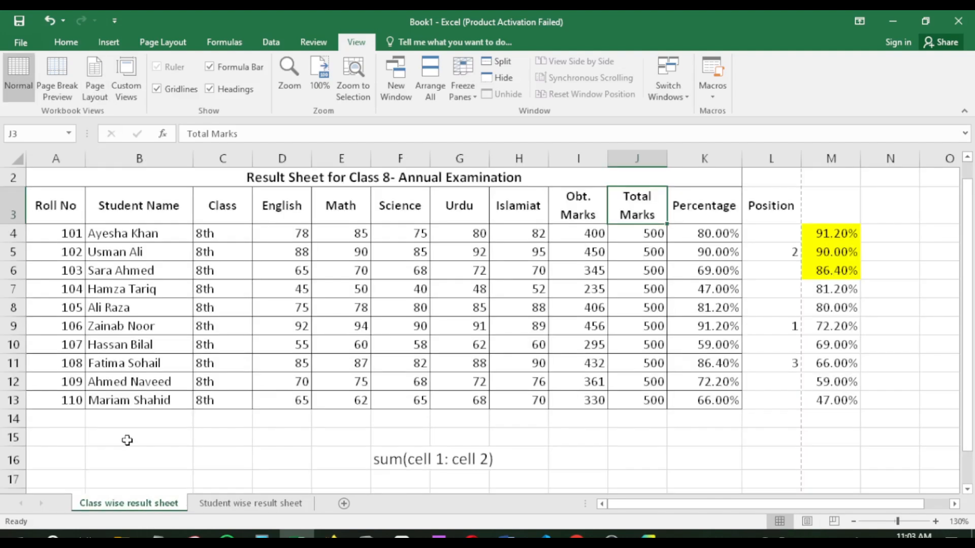
left_click(77, 229)
right_click(78, 228)
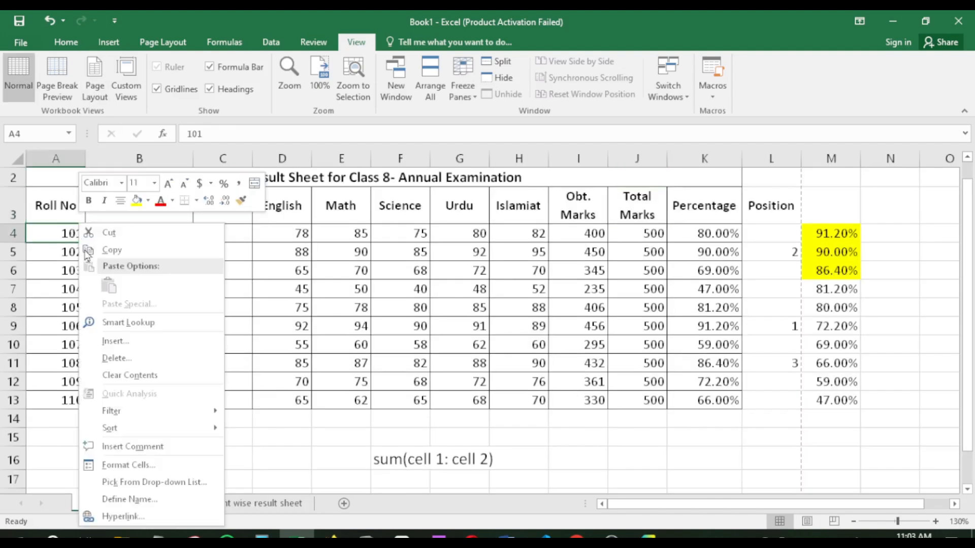
left_click(68, 236)
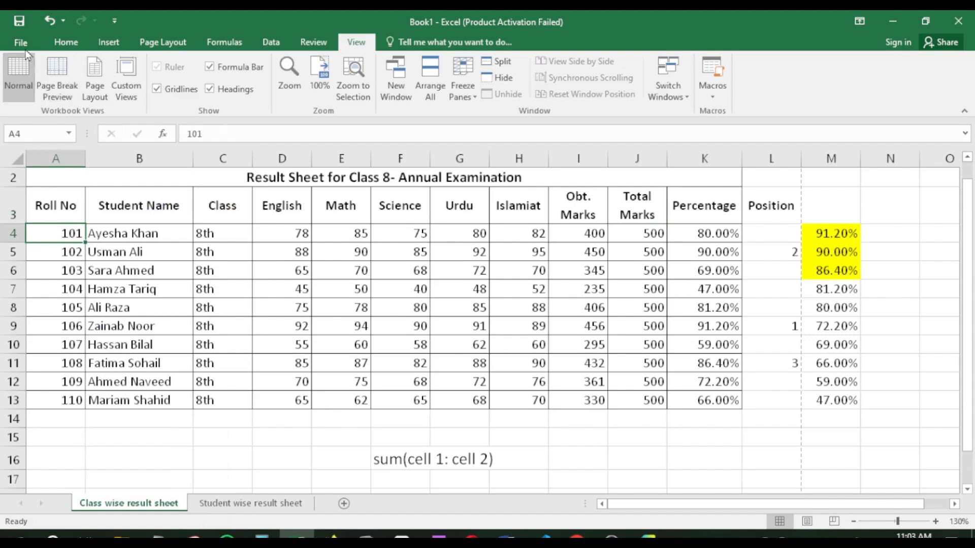
left_click(62, 42)
left_click(60, 79)
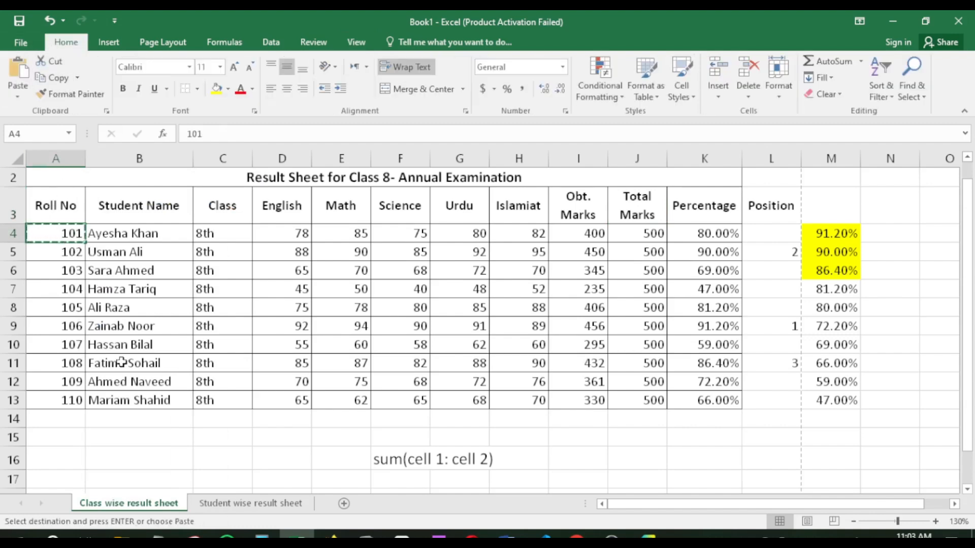
Paste the copied roll number as a link into cell C3 of the Student wise result sheet
left_click(237, 504)
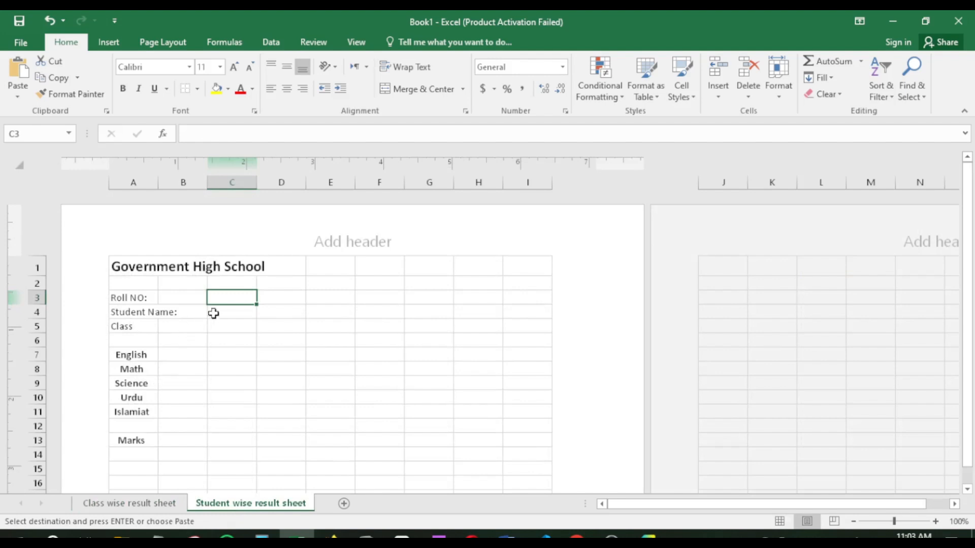
right_click(221, 299)
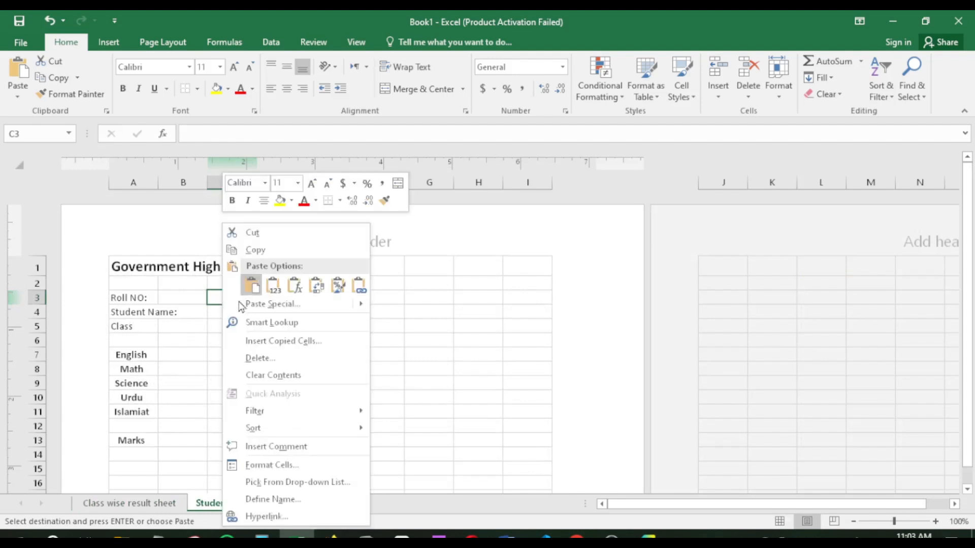
mouse_move(229, 305)
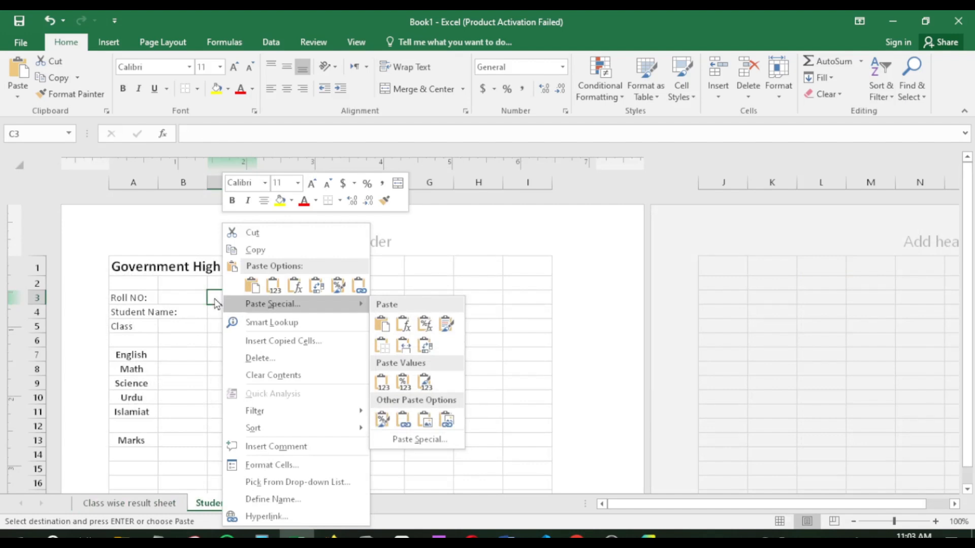
left_click(358, 285)
right_click(217, 299)
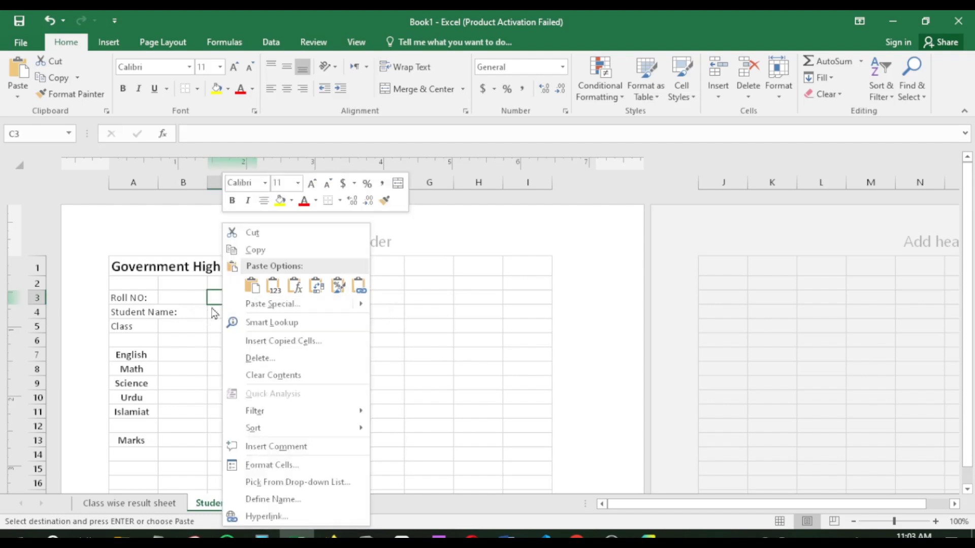
mouse_move(282, 314)
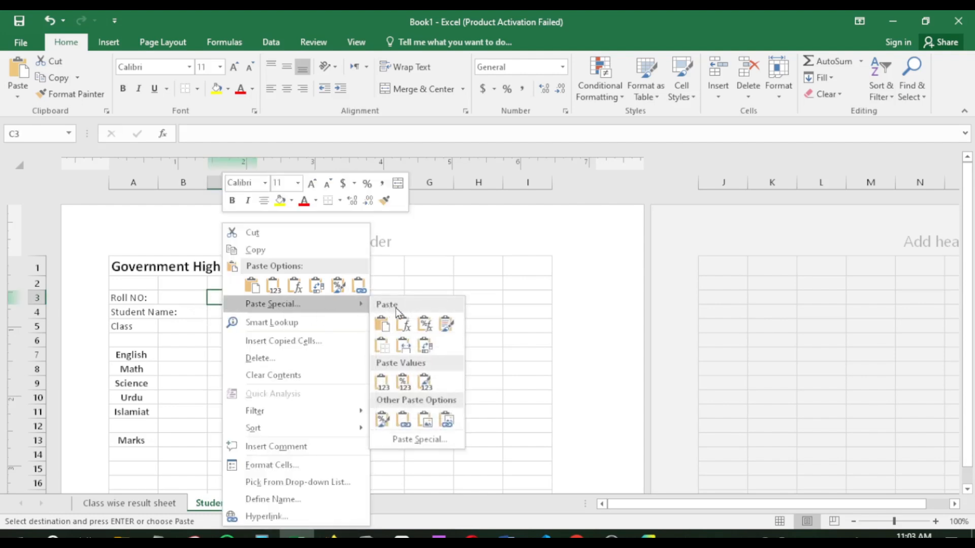
left_click(403, 421)
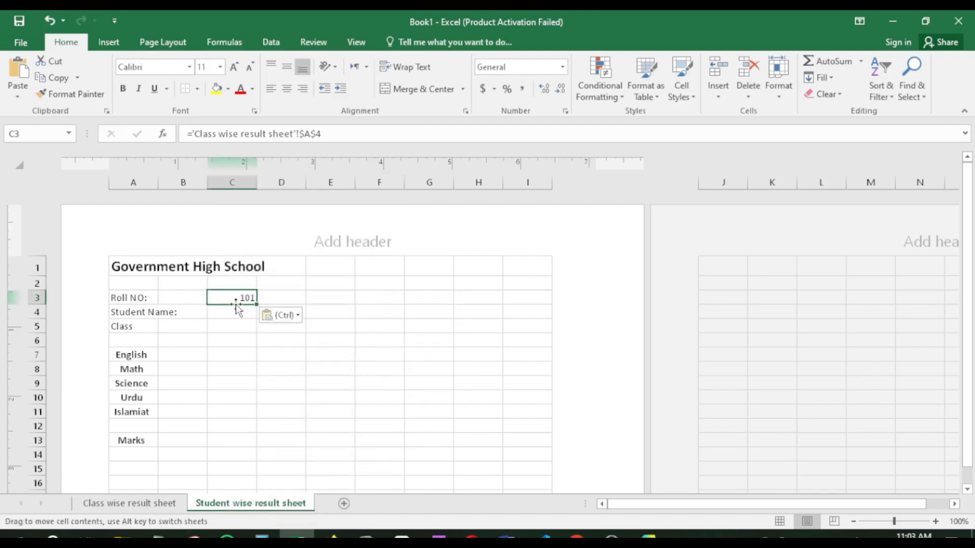
left_click(321, 295)
left_click(233, 302)
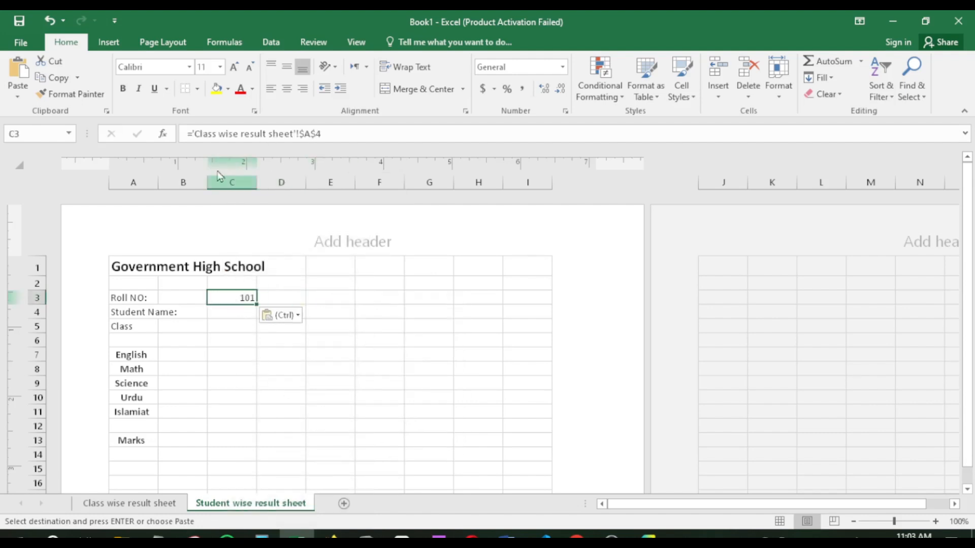
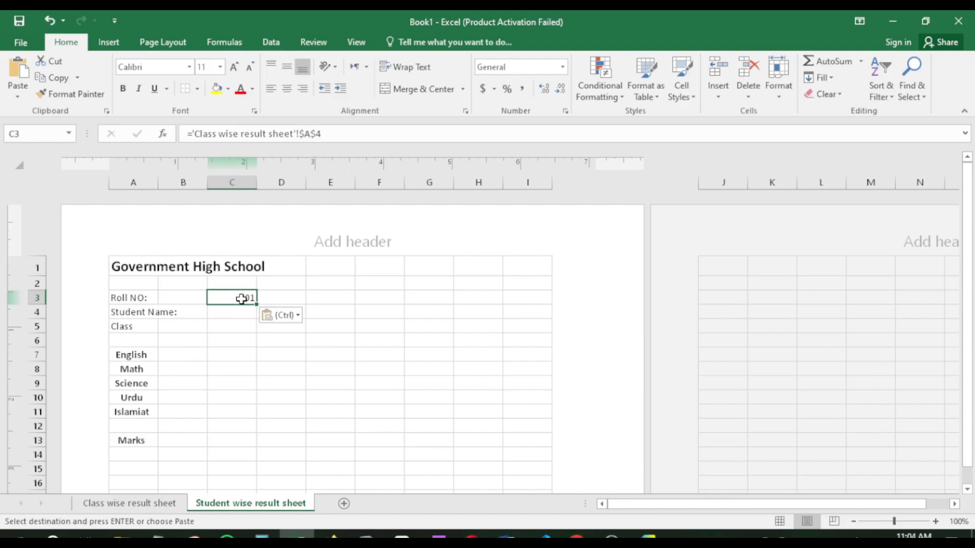
Copy the first student's name from cell B4 of the Class wise result sheet
left_click(165, 504)
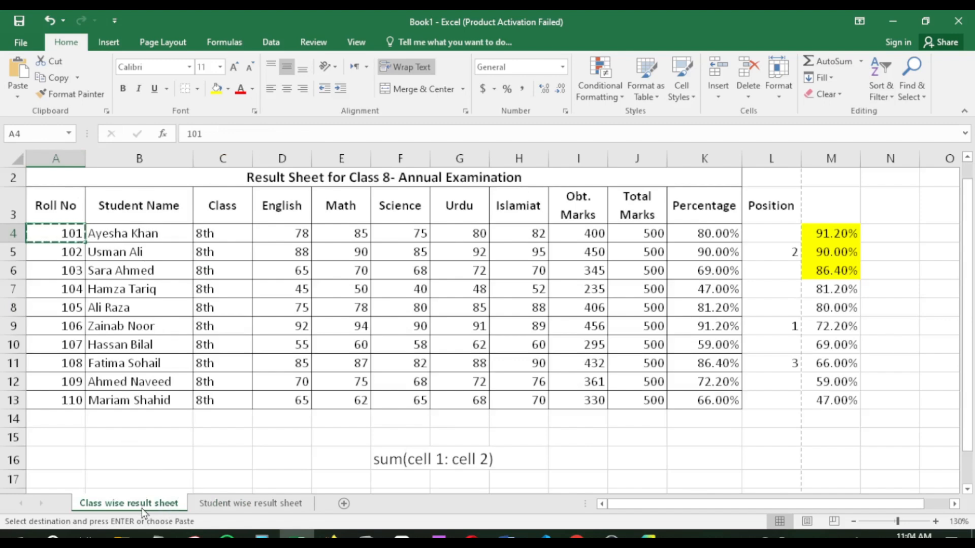
left_click(237, 504)
left_click(235, 315)
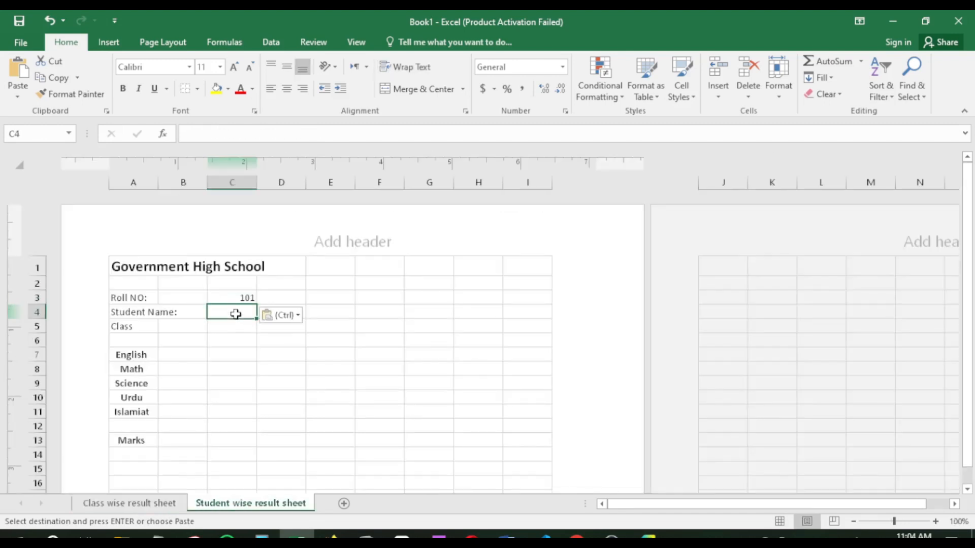
left_click(147, 503)
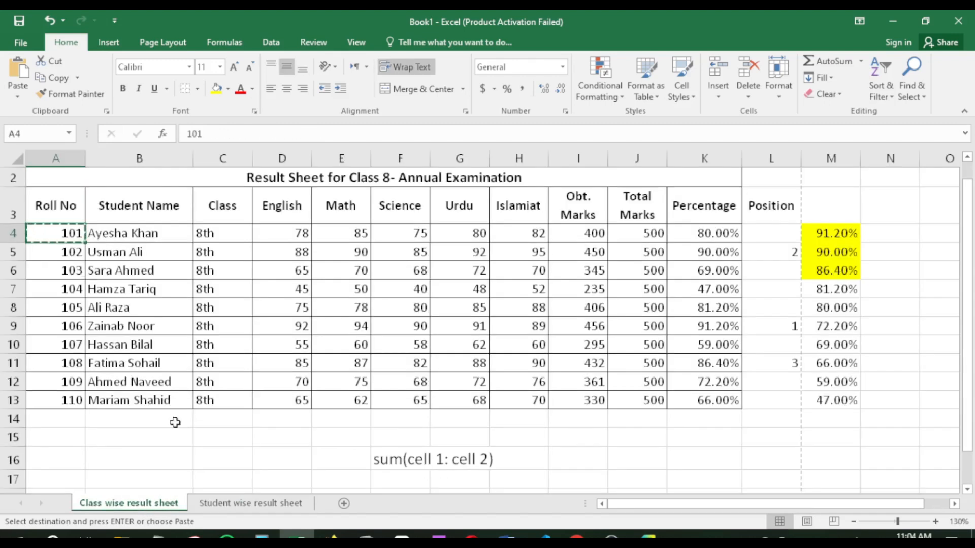
left_click(236, 503)
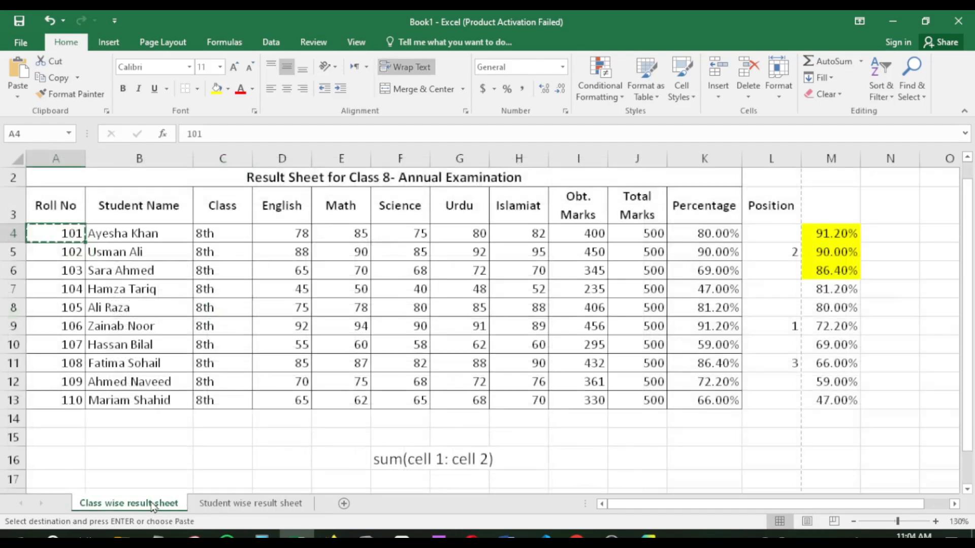
left_click(152, 504)
left_click(117, 231)
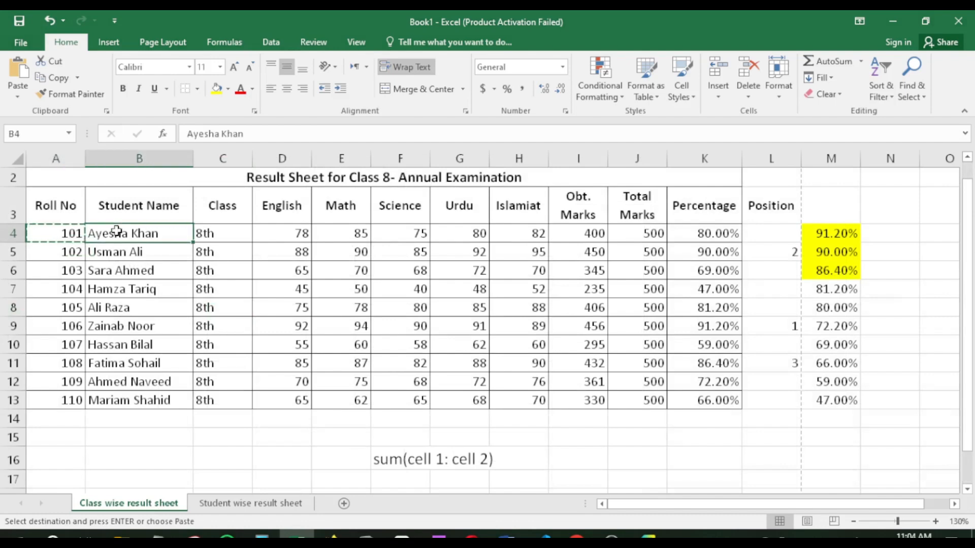
key("ctrl+c")
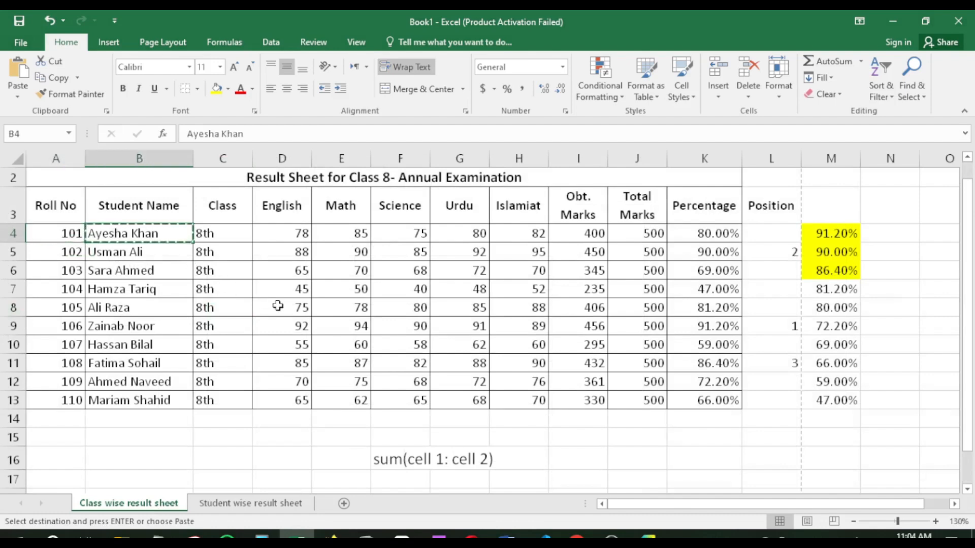
Paste the copied student name as a link into cell C4 of the Student wise result sheet
left_click(250, 503)
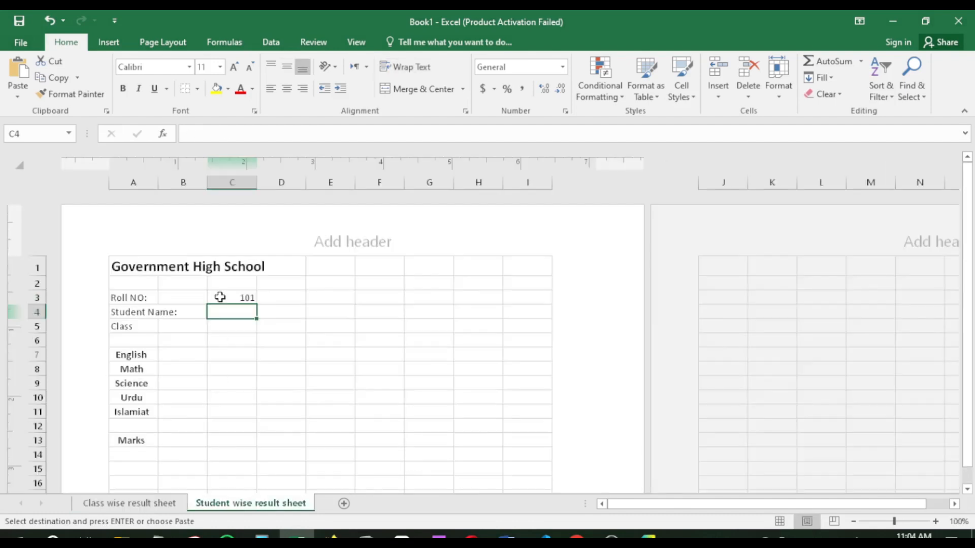
right_click(243, 311)
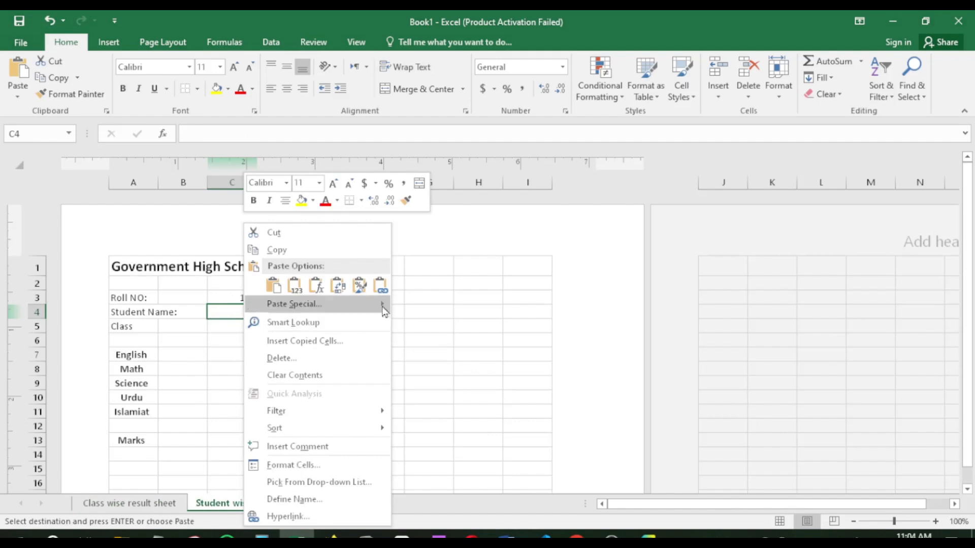
mouse_move(389, 301)
left_click(379, 285)
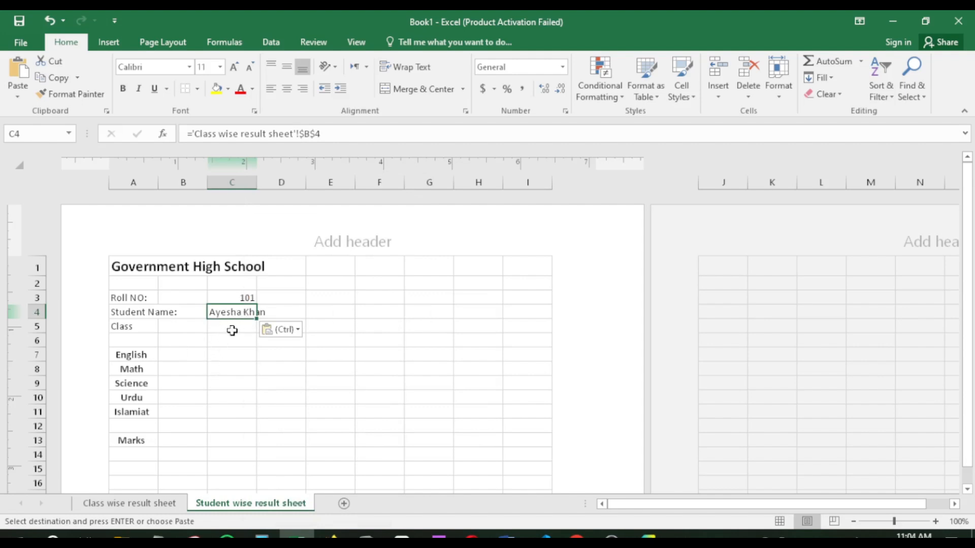
Link the first student's class from cell C4 of the Class wise result sheet into cell C5 of the Student wise result sheet
left_click(170, 503)
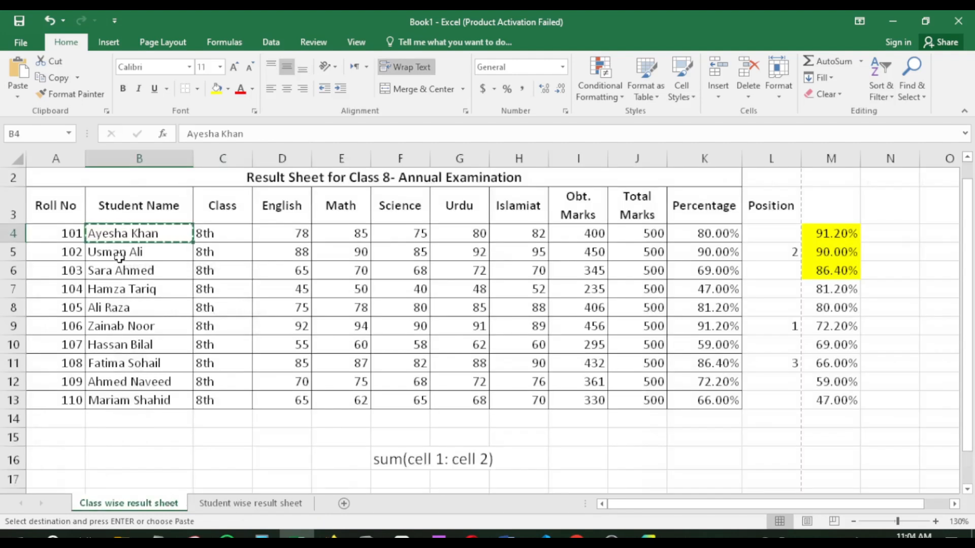
left_click(213, 233)
key("ctrl+c")
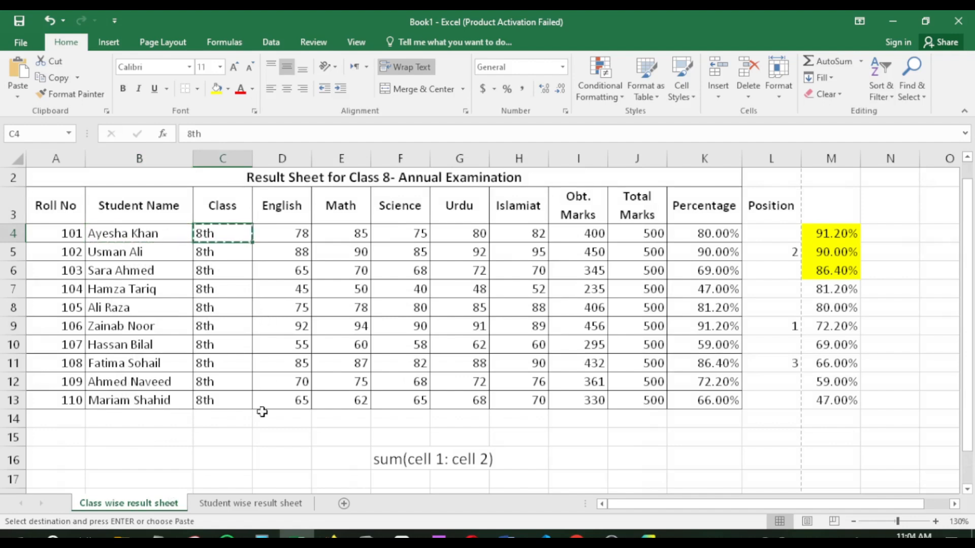
left_click(253, 502)
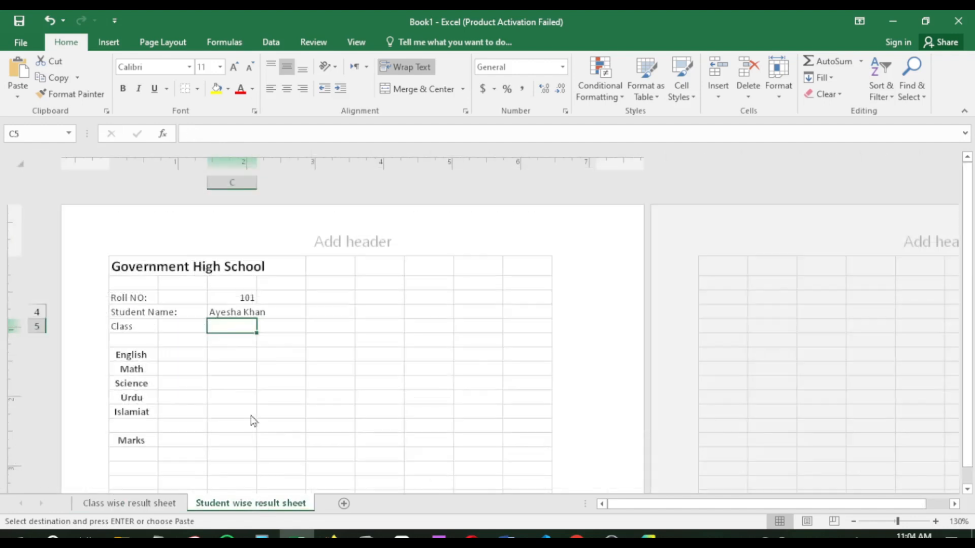
right_click(243, 325)
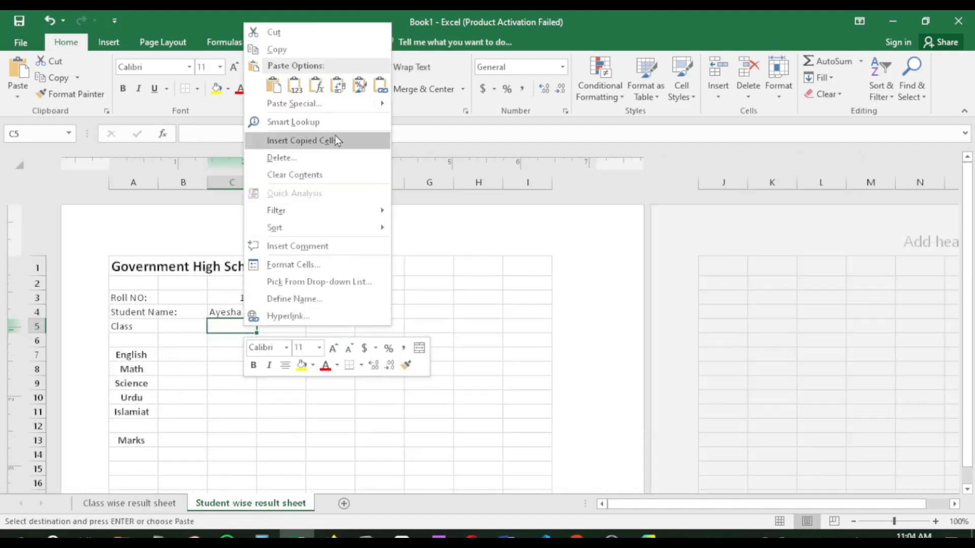
left_click(380, 87)
left_click_drag(238, 346, 236, 354)
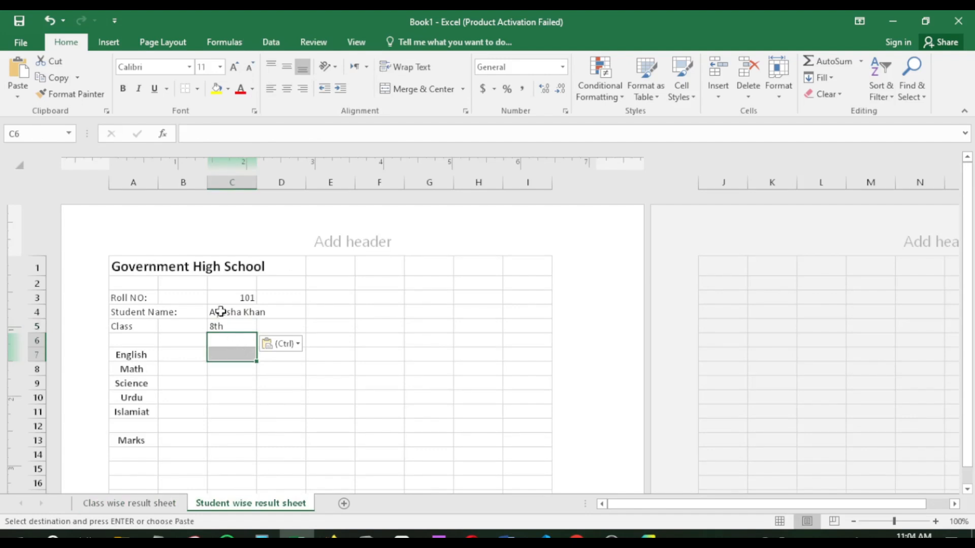
Increase the font size of the student details and subject labels in cells A3:D15 to 14
left_click(232, 299)
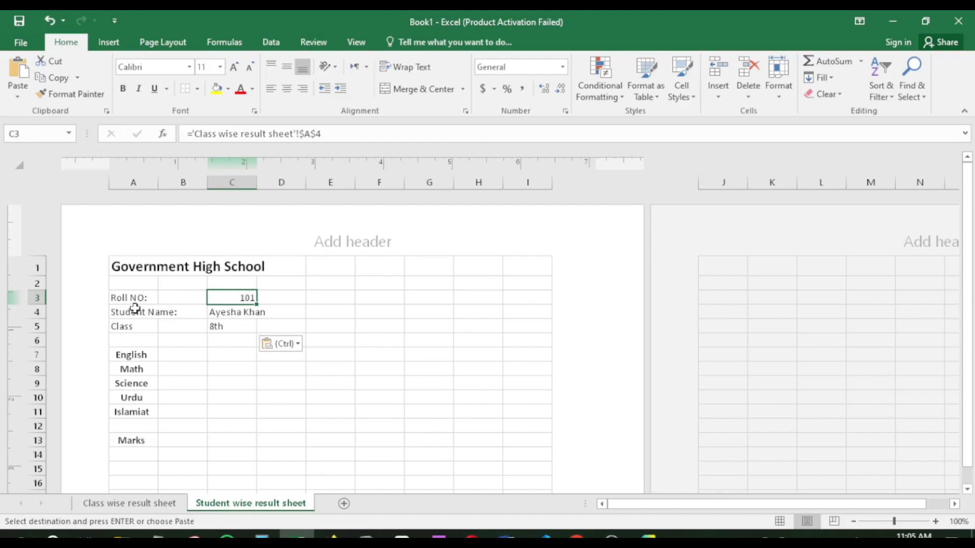
left_click_drag(126, 303, 298, 458)
left_click(236, 65)
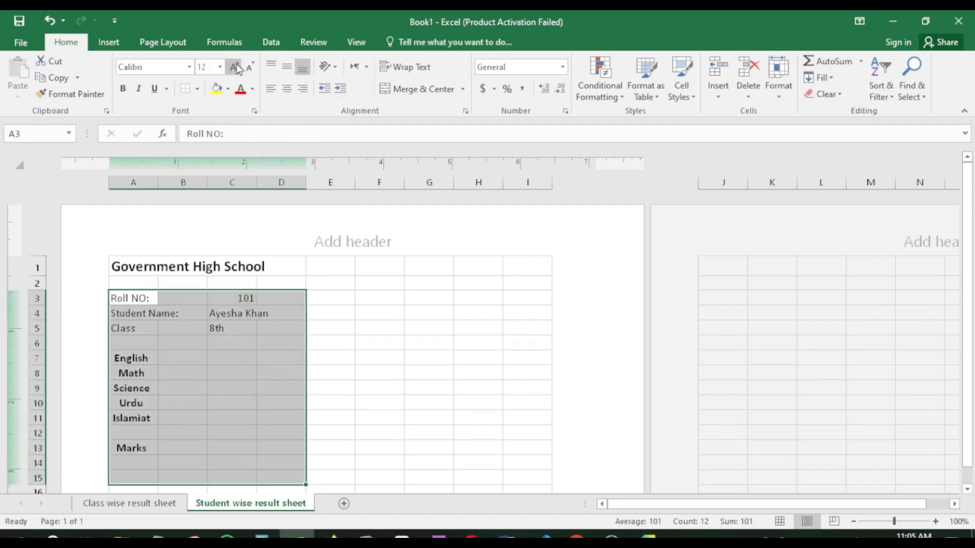
left_click(236, 66)
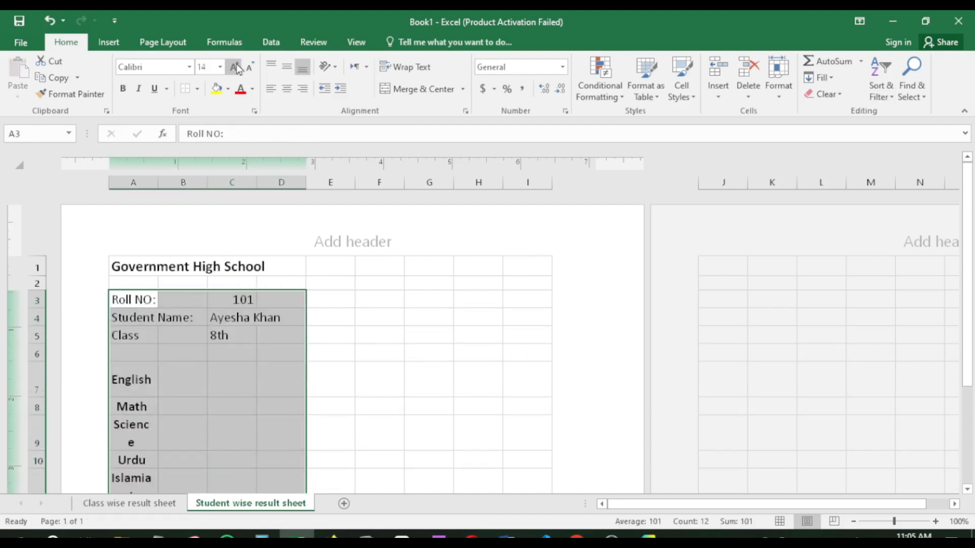
left_click(297, 331)
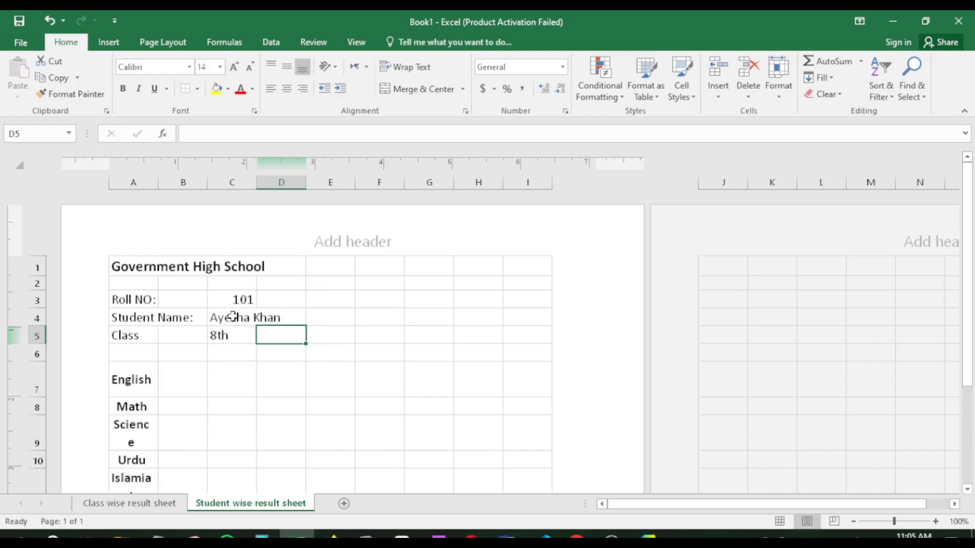
Left-align the linked roll number, student name and class in cells C3:C5
key("Left")
left_click_drag(230, 301, 232, 335)
left_click(302, 90)
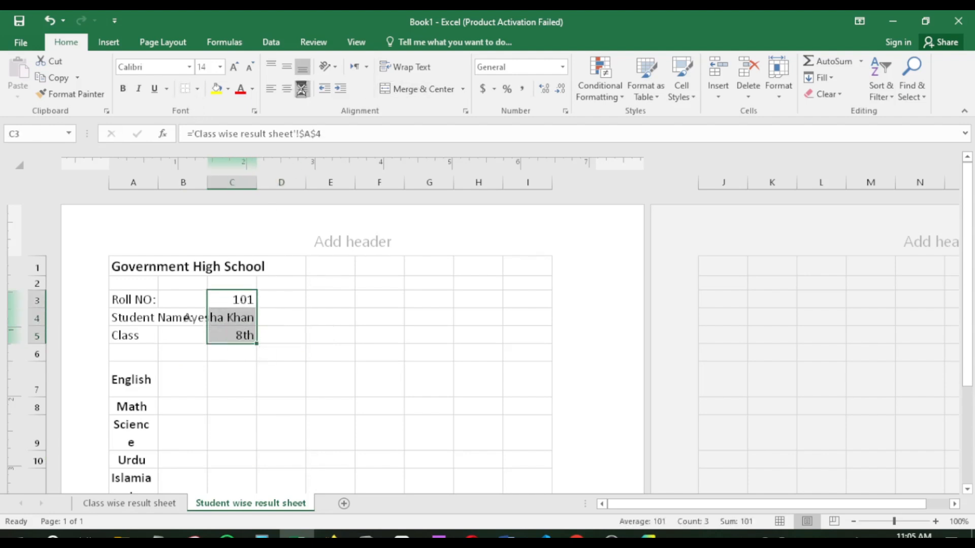
left_click(271, 90)
left_click(267, 304)
left_click_drag(236, 304, 243, 336)
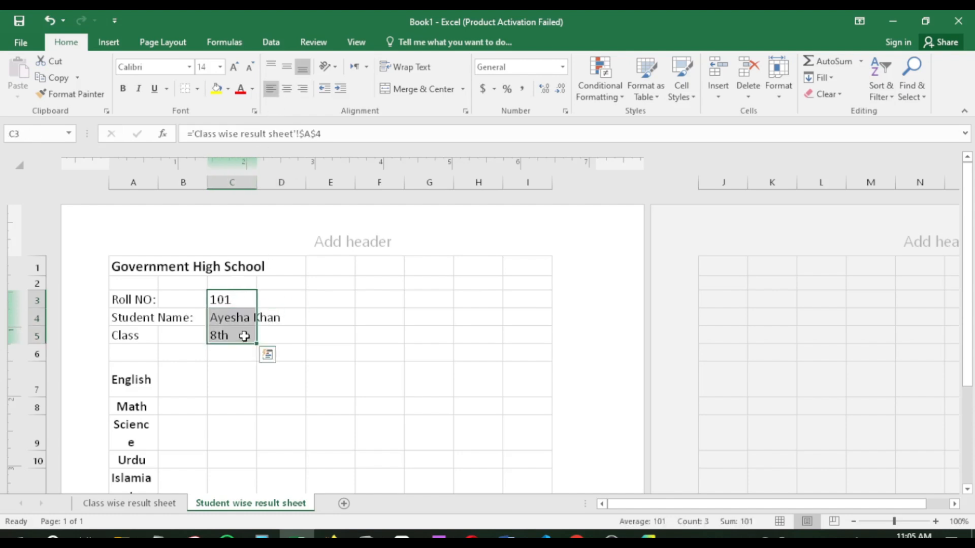
left_click(269, 303)
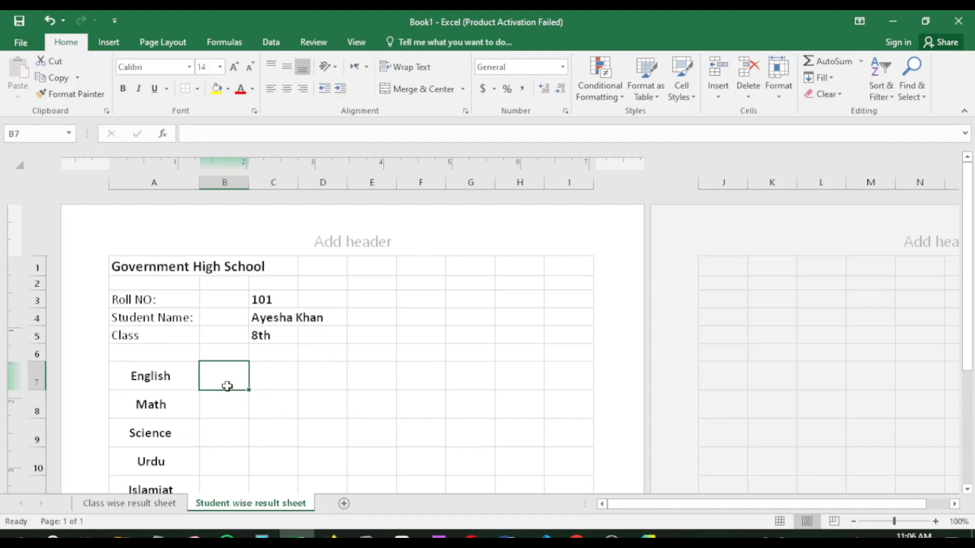
Enter the headings Obt. Marks, T.Marks and Percentage in cells C7, D7 and E7
left_click(279, 376)
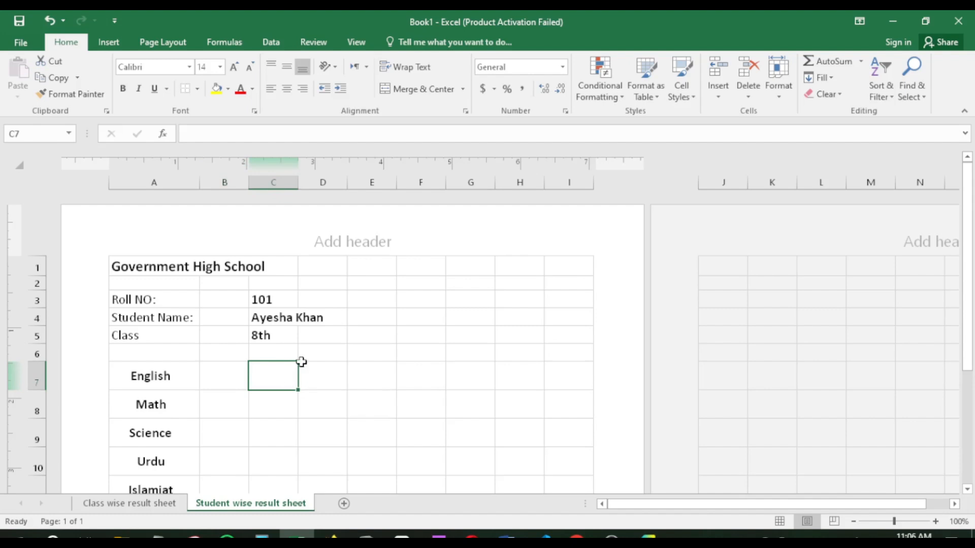
type("Obt. ")
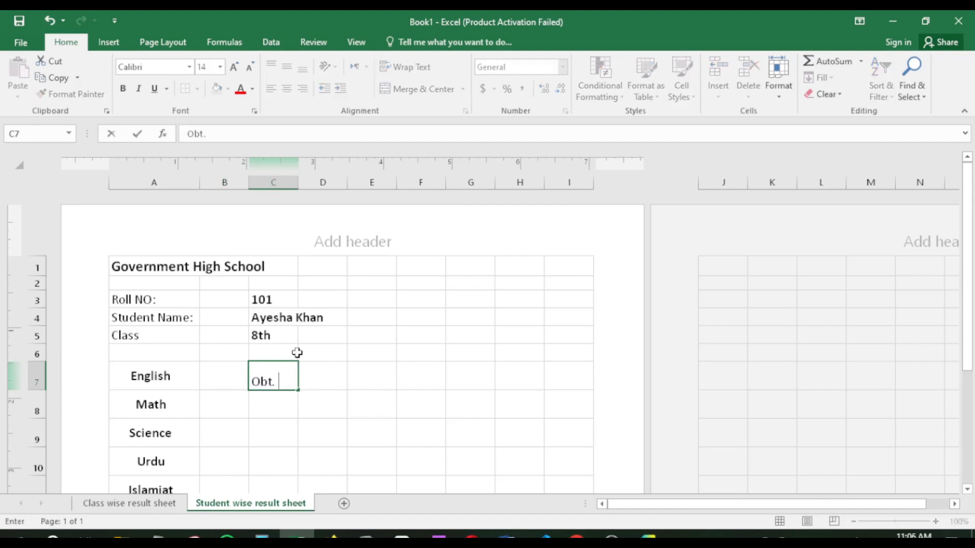
type("Marks")
key("Tab")
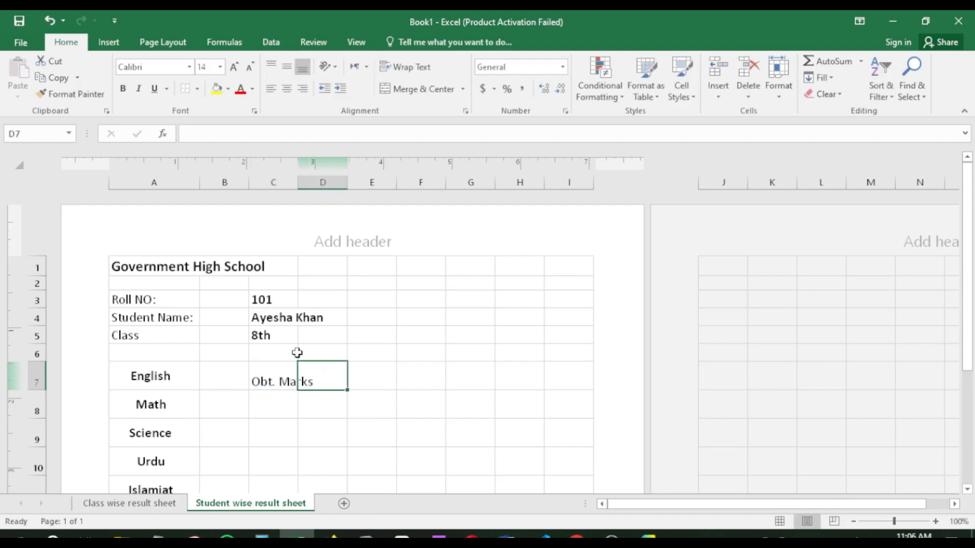
type("T.M")
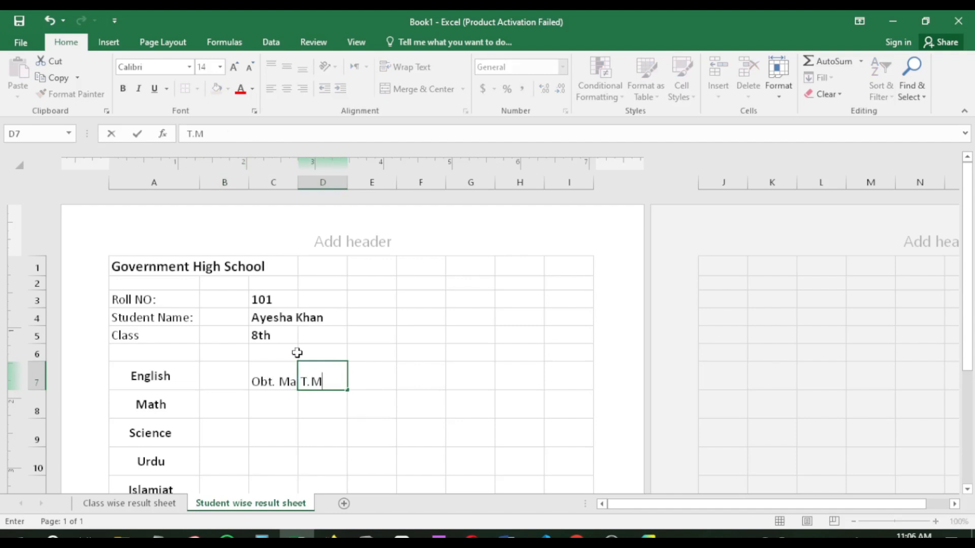
type("arks")
key("Return")
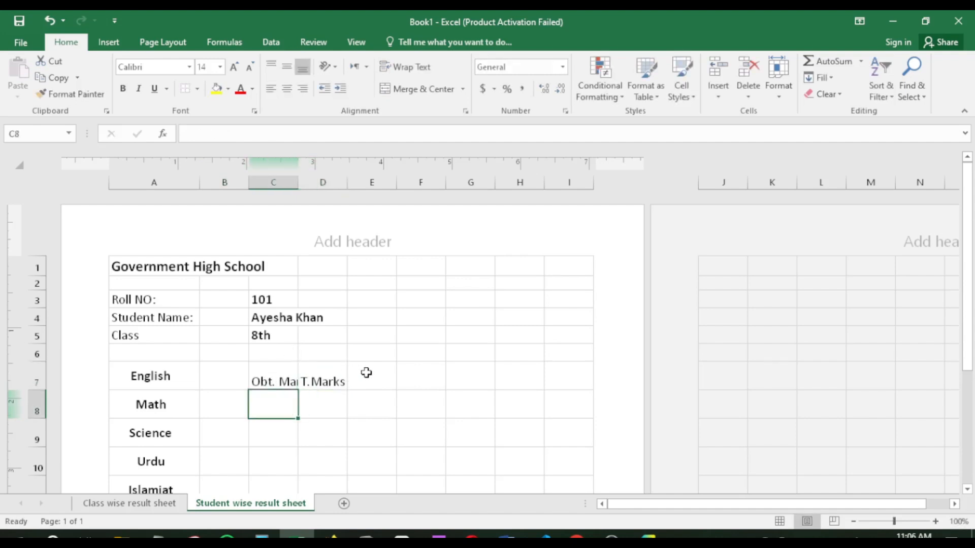
left_click(374, 372)
type("Percent")
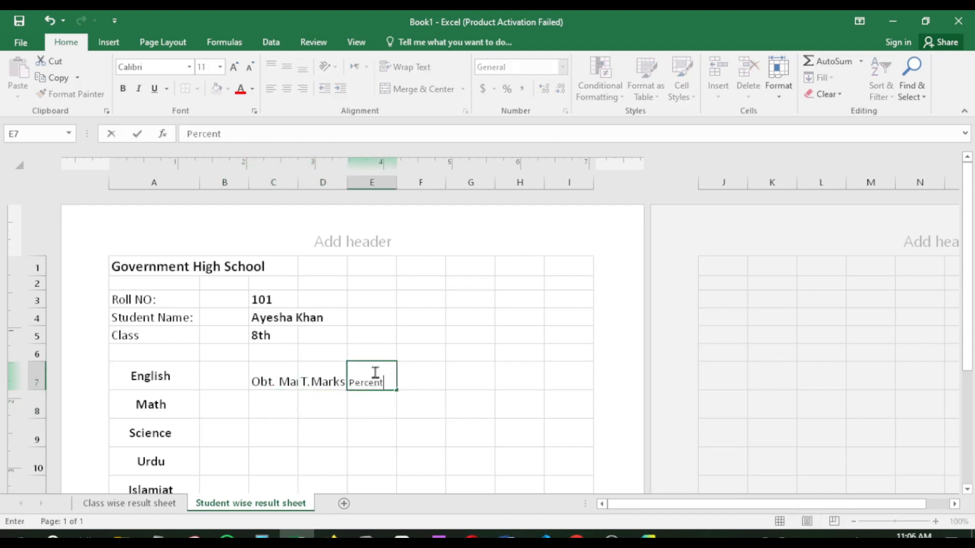
type("age")
key("Return")
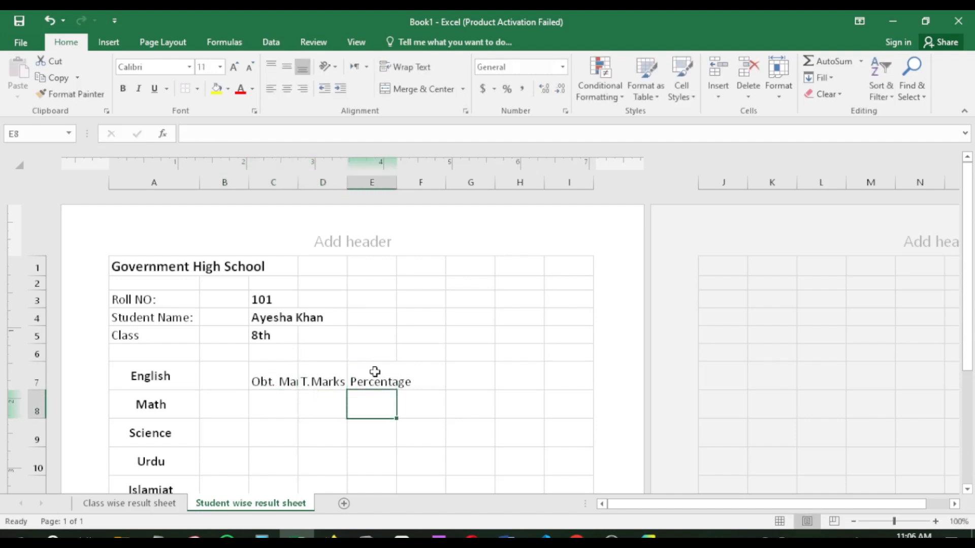
Copy the formatting of the English label in cell A7 onto the new headings in cells C7:F7
left_click(178, 373)
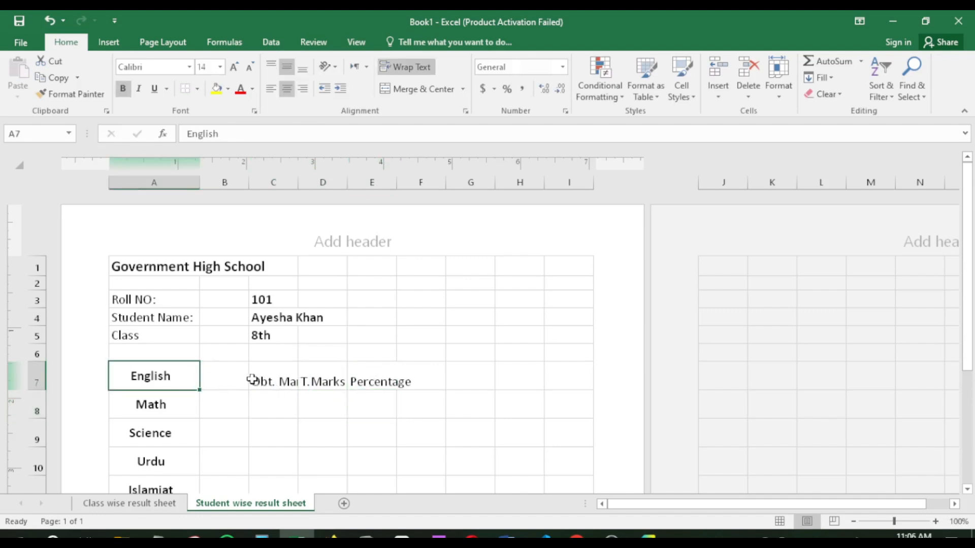
left_click(74, 94)
left_click_drag(256, 390, 406, 382)
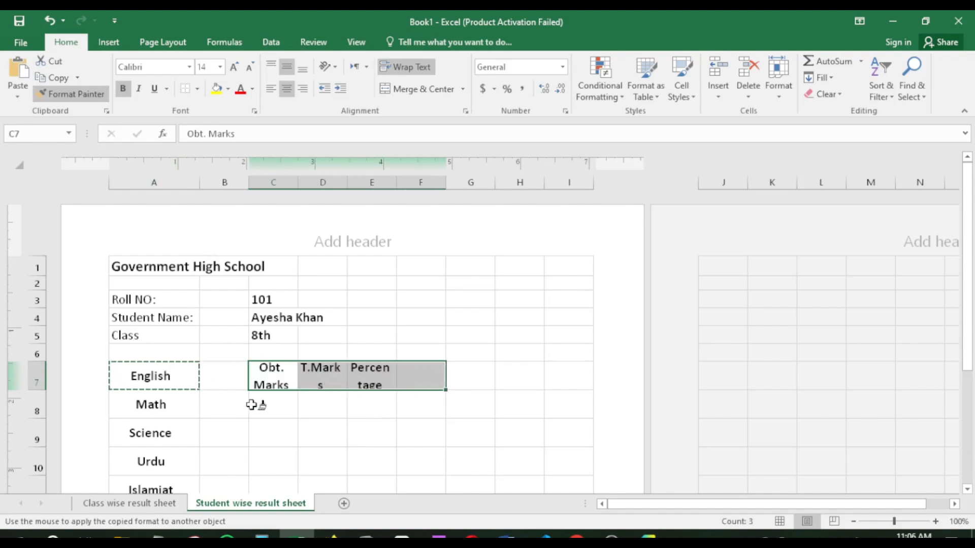
key("Escape")
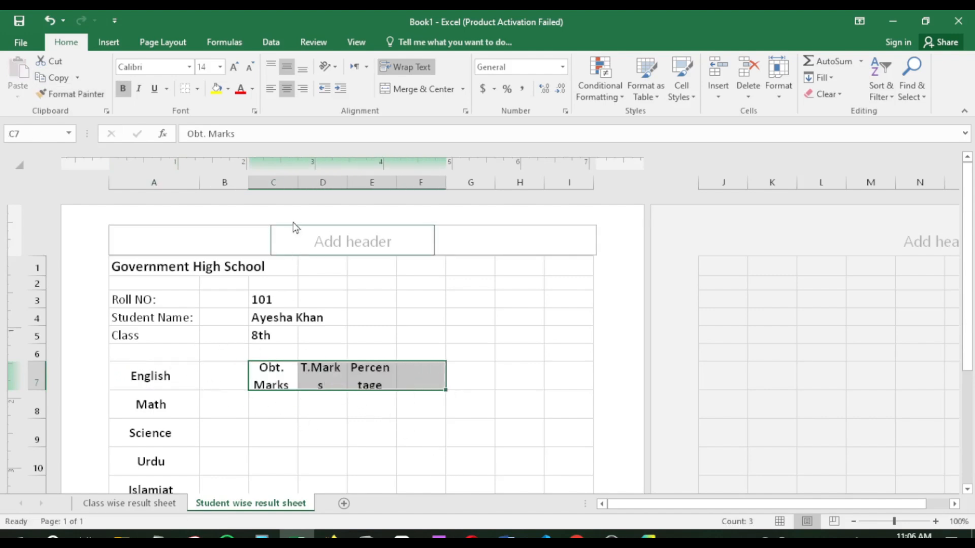
Widen columns C, D and E so that each heading in row 7 fits on one line
left_click_drag(298, 187, 495, 188)
left_click(485, 406)
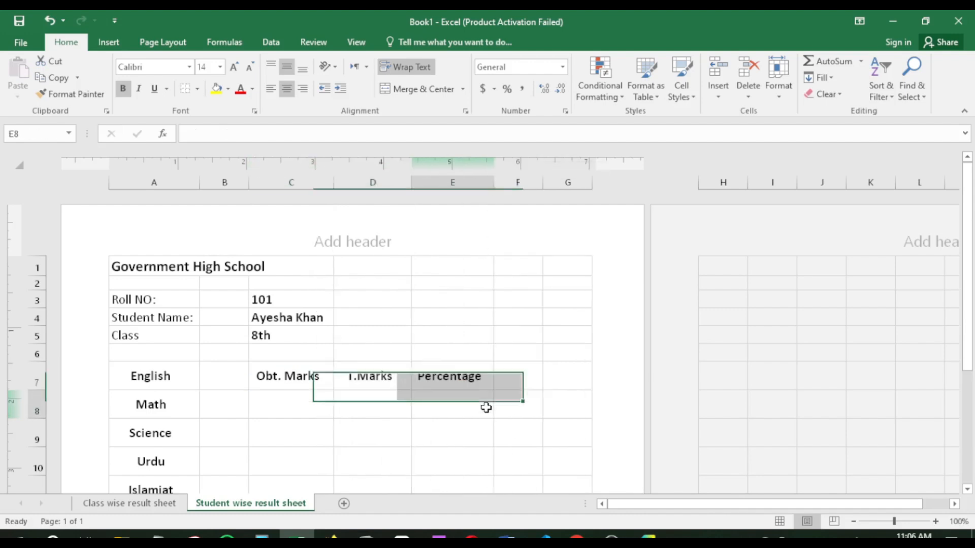
scroll(486, 409, "down", 2)
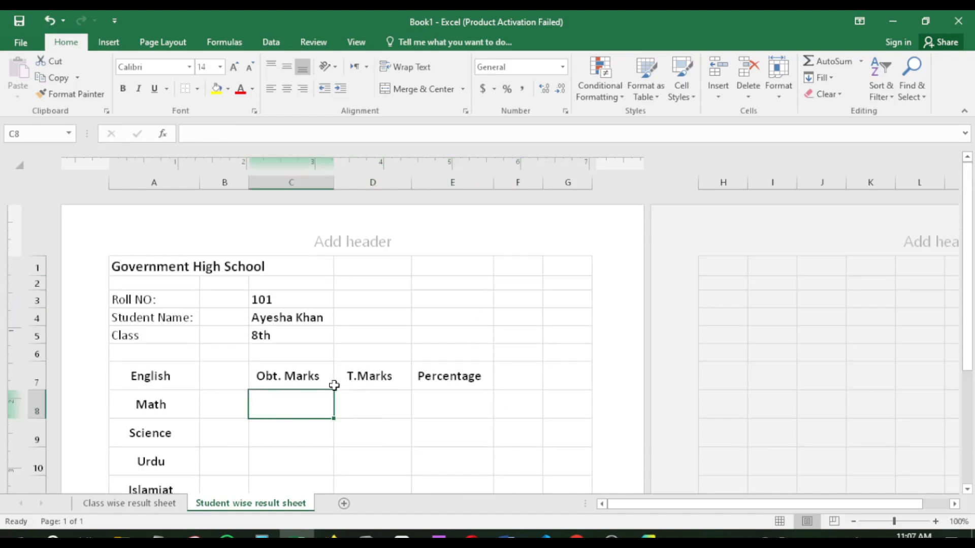
left_click(199, 384)
left_click(264, 376)
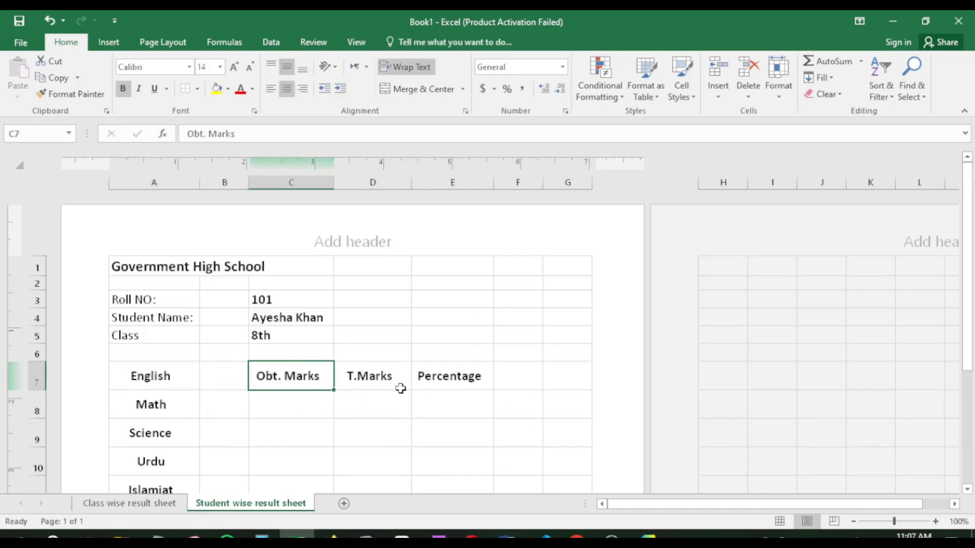
Delete the leftover Marks label from cell A13 below the subject list
scroll(441, 398, "down", 2)
left_click_drag(160, 268, 185, 442)
left_click(185, 442)
left_click(179, 405)
left_click(170, 440)
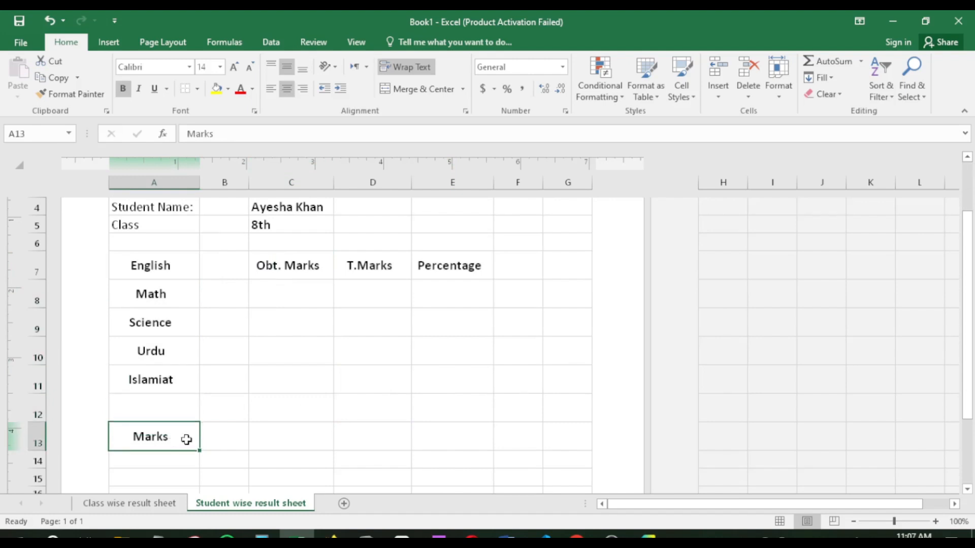
key("Delete")
Move the subject labels English to Islamiat from A7:A11 down one row to A8:A12
left_click_drag(155, 265, 170, 367)
key("ctrl+c")
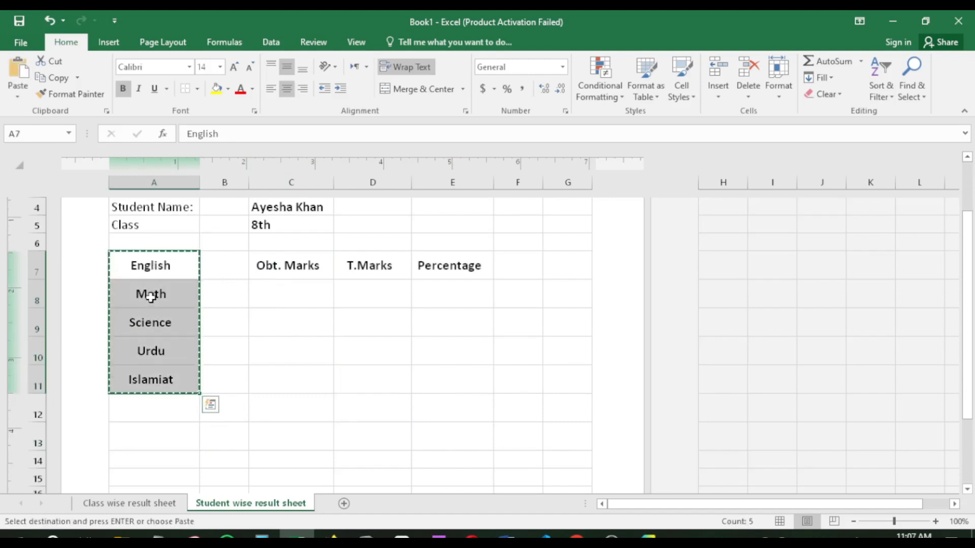
left_click(148, 295)
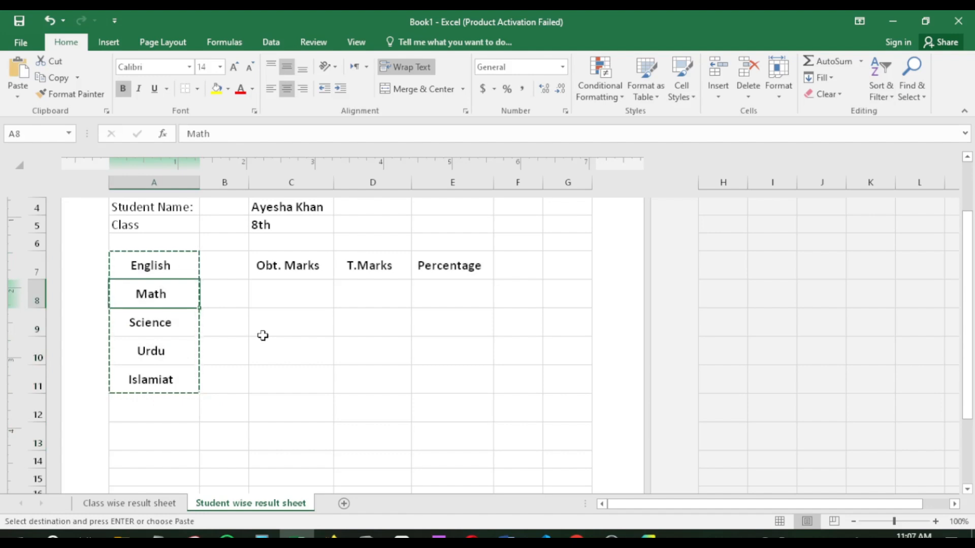
key("ctrl+v")
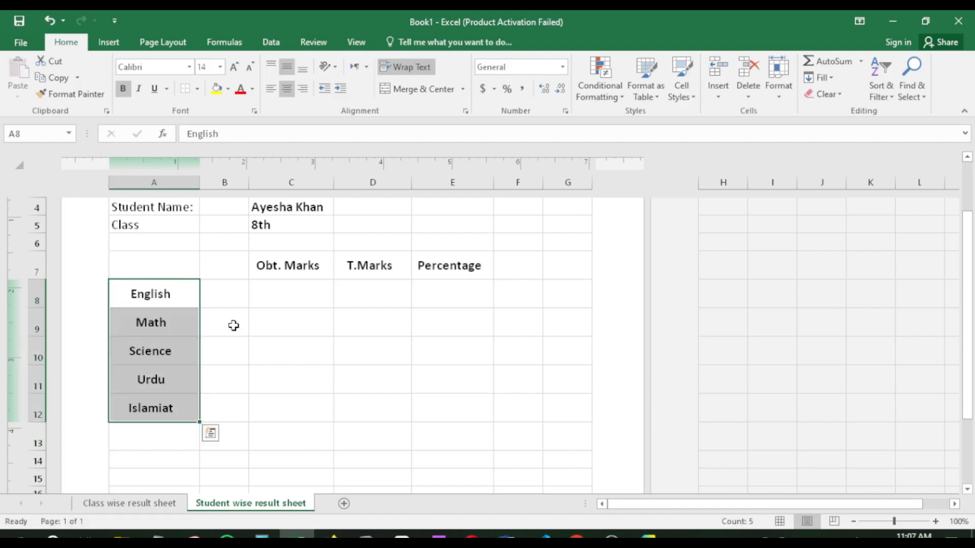
left_click(212, 306)
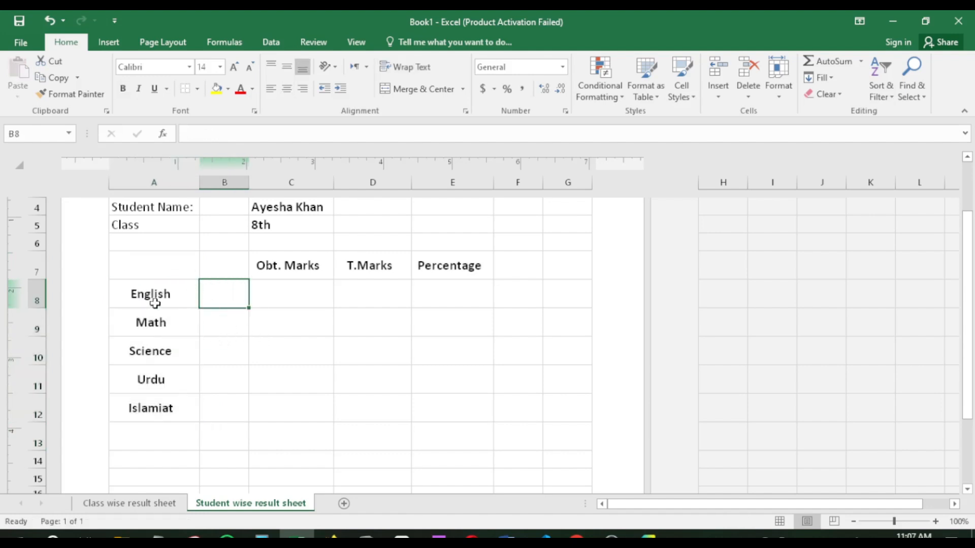
Paste the first student's English mark, cell D4 of the Class wise result sheet, as a link into cell C8 of the Student wise result sheet
left_click(287, 293)
left_click(158, 508)
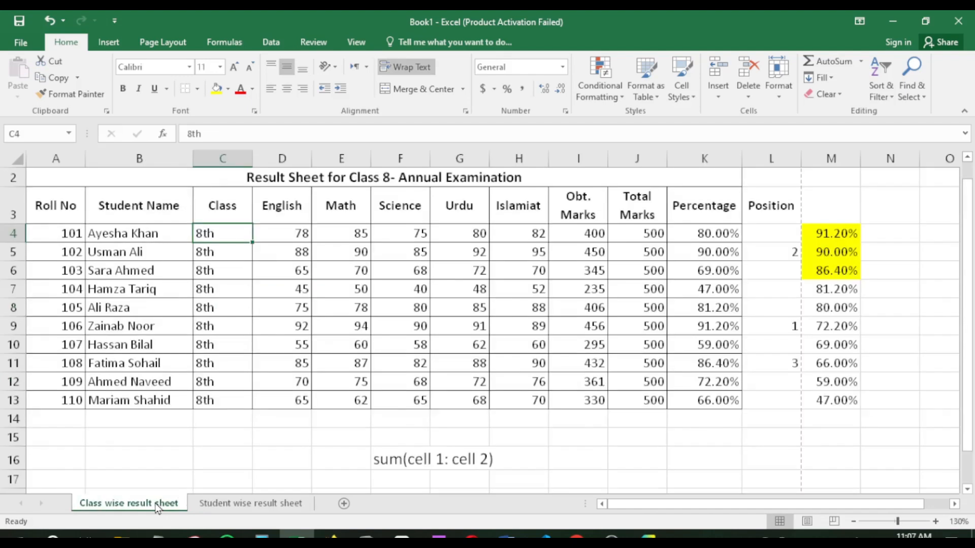
left_click(304, 240)
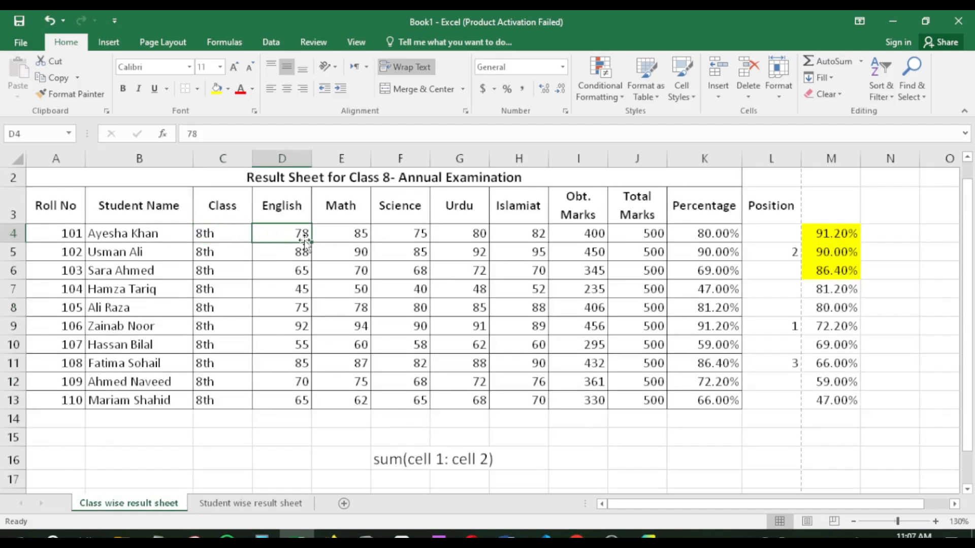
key("ctrl+c")
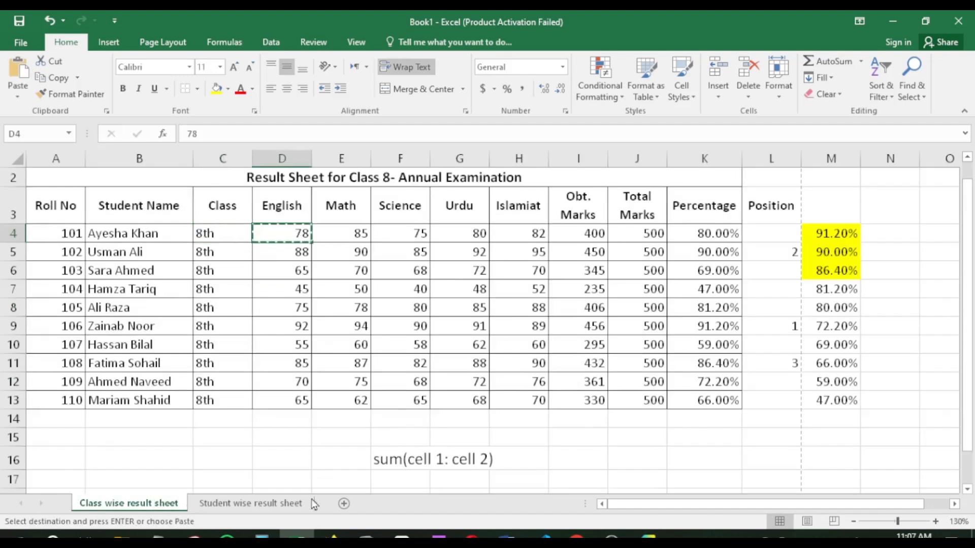
left_click(292, 506)
right_click(285, 302)
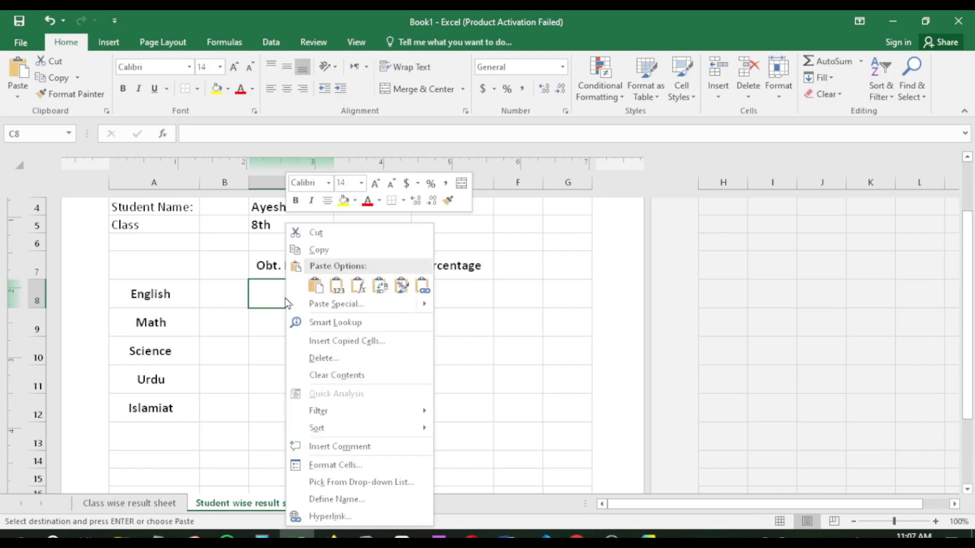
left_click(422, 286)
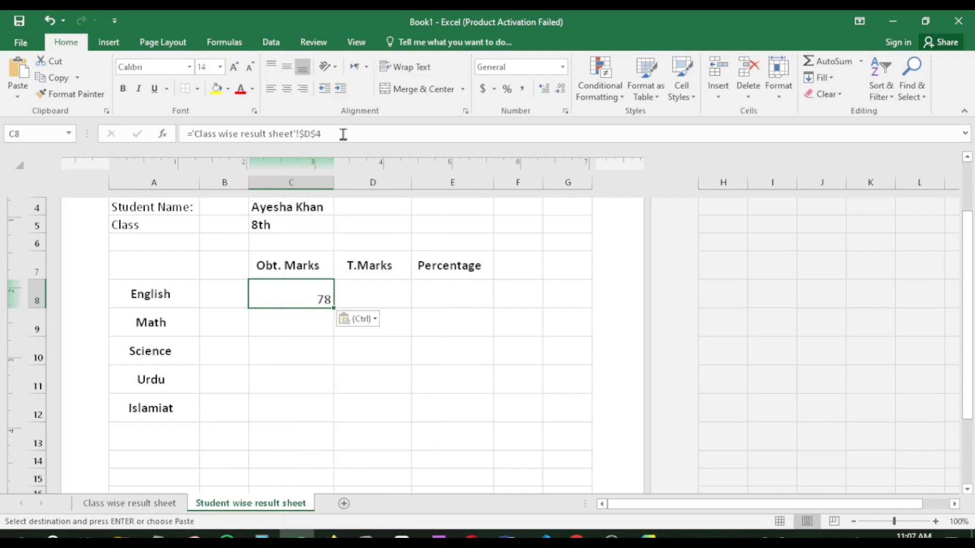
Test the roll number link by entering 100 in cell A4 of the Class wise result sheet and checking the Student wise result sheet
left_click(137, 505)
left_click(227, 505)
scroll(308, 382, "up", 2)
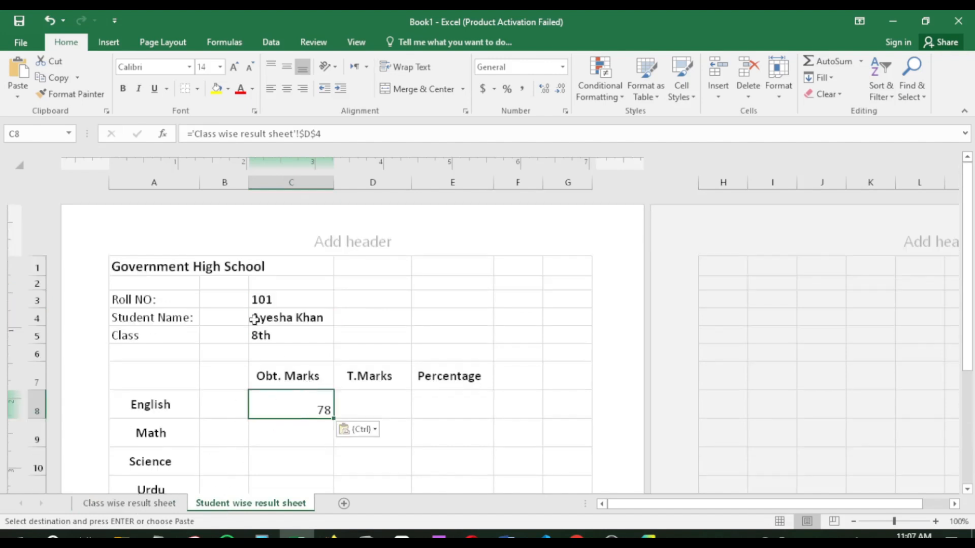
left_click(274, 305)
left_click(162, 503)
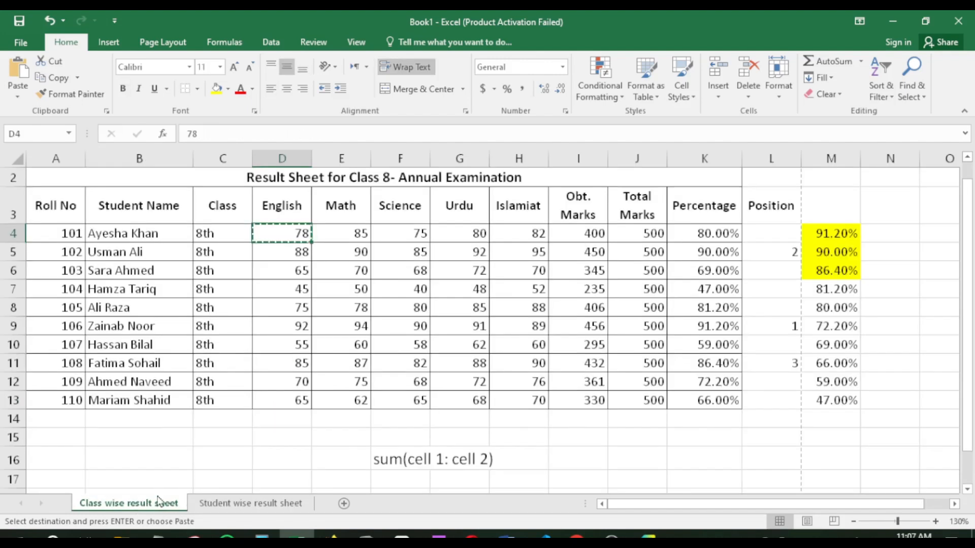
left_click(75, 231)
type("100")
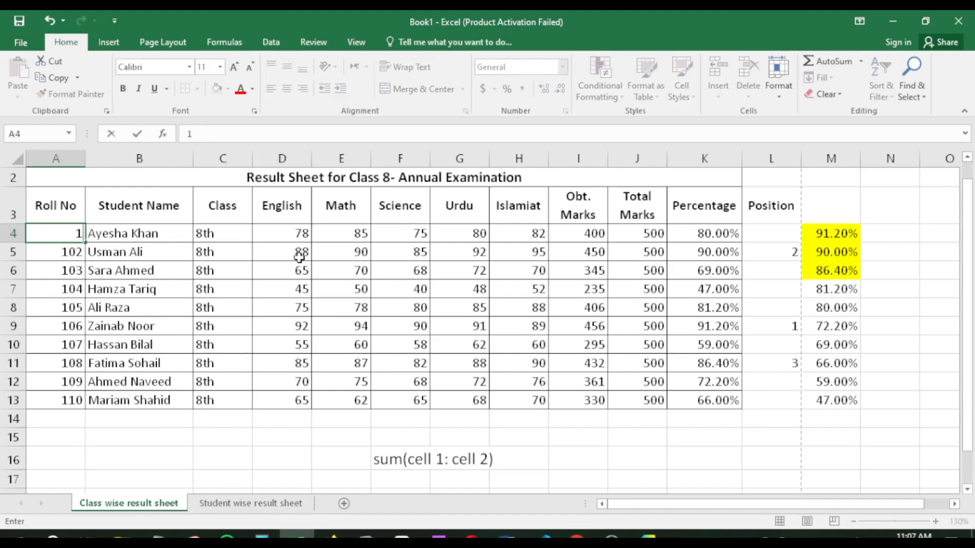
key("Return")
left_click(251, 503)
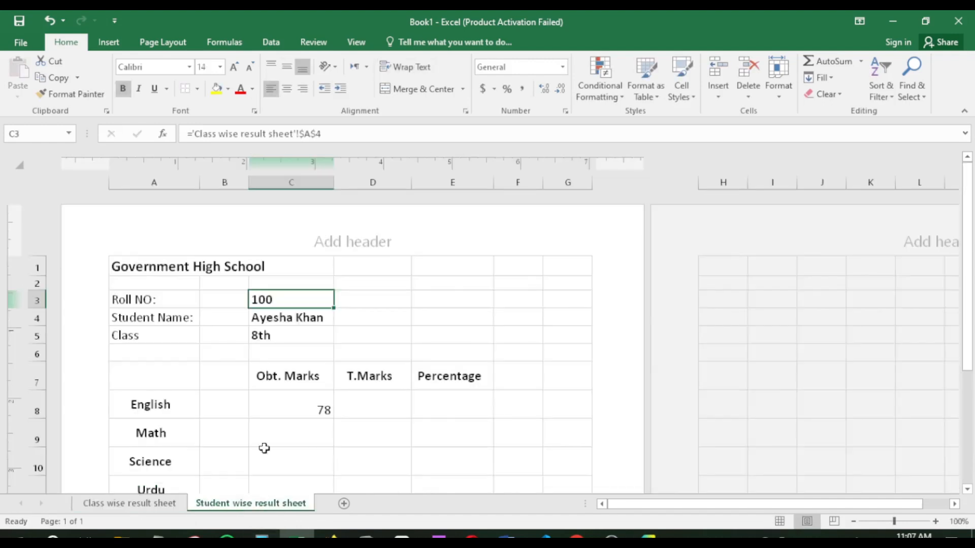
Undo the test change to the first student's roll number
left_click(350, 319)
left_click(311, 299)
key("ctrl+z")
Paste the first student's Math mark, cell E4 of the Class wise result sheet, as a link into cell C9
left_click(331, 230)
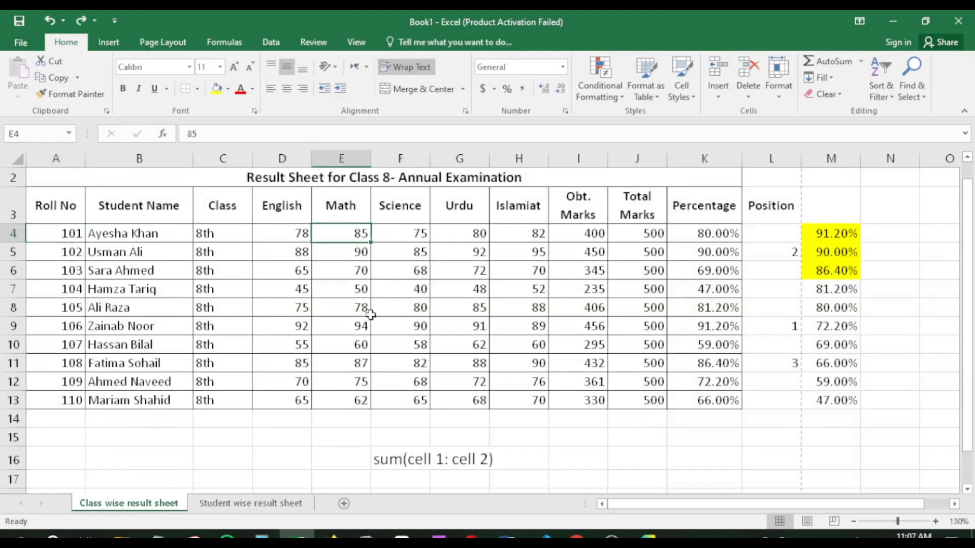
key("ctrl+c")
left_click(251, 503)
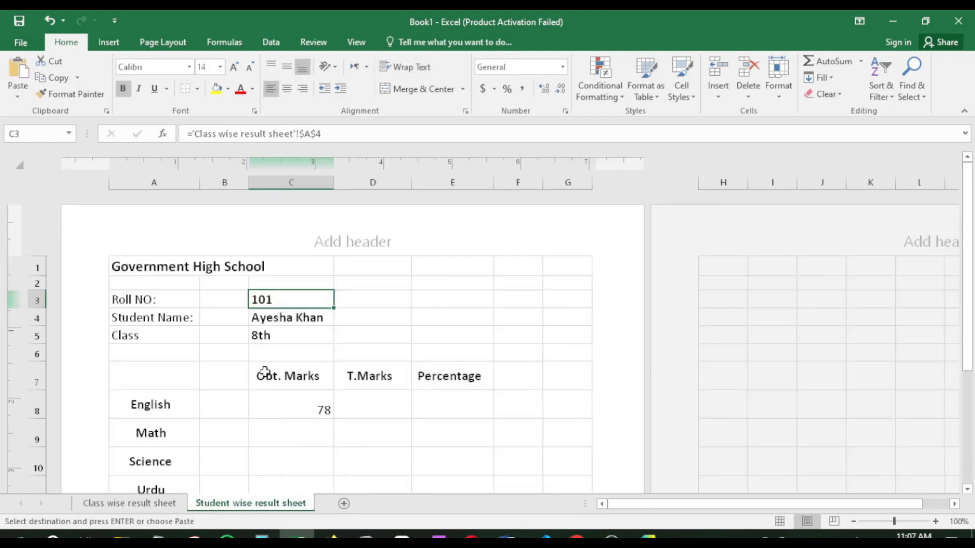
left_click(287, 443)
right_click(292, 428)
left_click(427, 192)
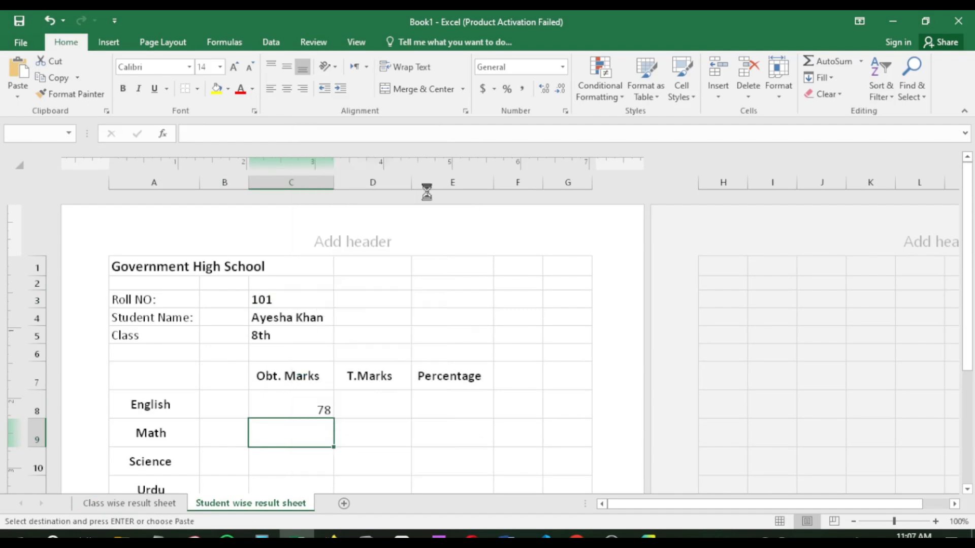
Paste the first student's Science mark, cell F4 of the Class wise result sheet, as a link into cell C10
scroll(283, 344, "down", 1)
left_click(153, 503)
left_click(400, 233)
key("ctrl+c")
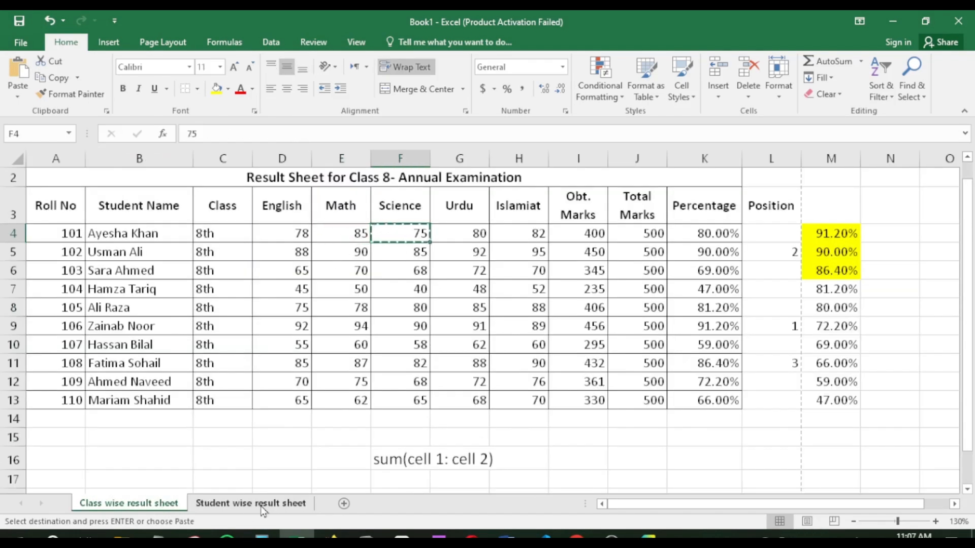
left_click(263, 510)
right_click(315, 353)
left_click(453, 116)
Paste the first student's Urdu mark, cell G4 of the Class wise result sheet, as a link into cell C11
left_click(300, 383)
left_click(156, 503)
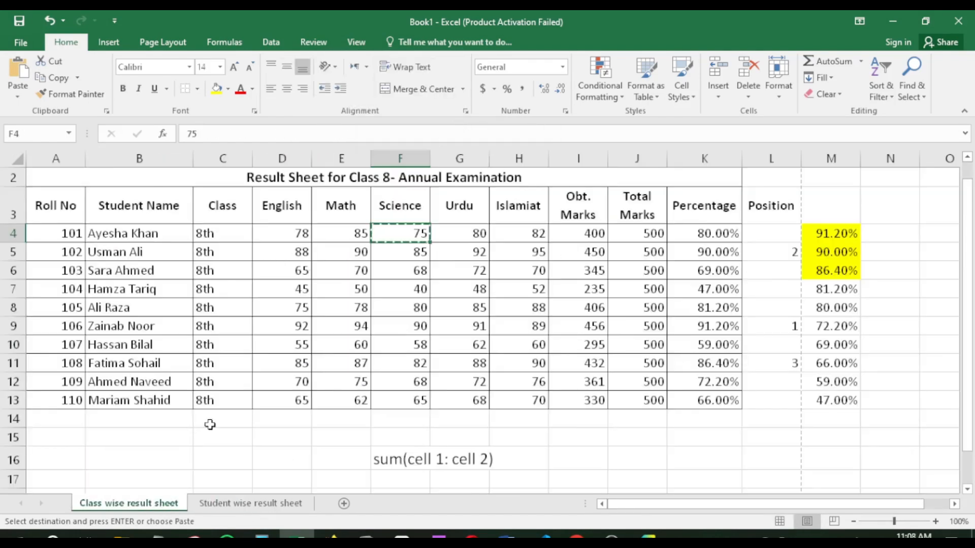
left_click(457, 233)
key("ctrl+c")
left_click(250, 503)
right_click(304, 378)
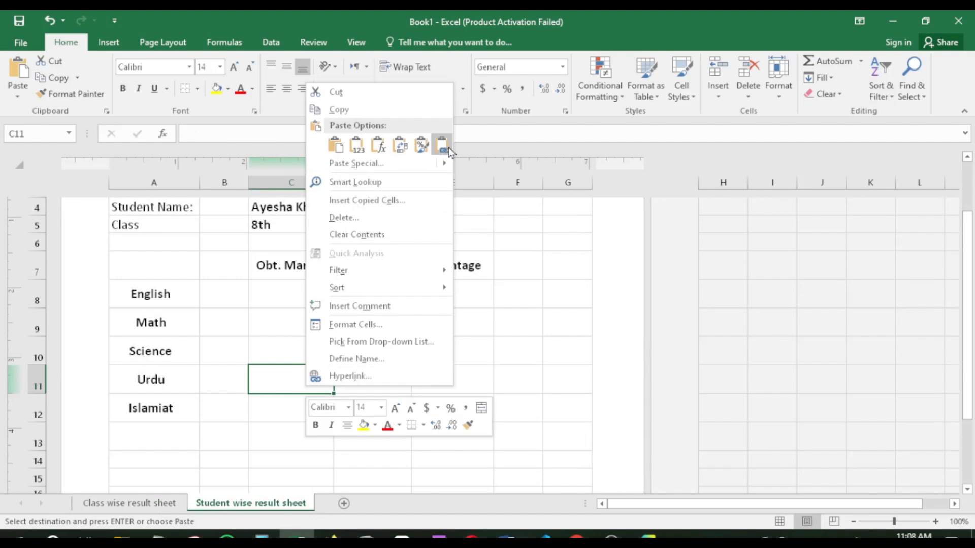
left_click(442, 145)
Paste the first student's Islamiat mark, cell H4 of the Class wise result sheet, as a link into cell C12
left_click(290, 407)
left_click(129, 503)
left_click(513, 233)
key("ctrl+c")
left_click(250, 503)
right_click(315, 406)
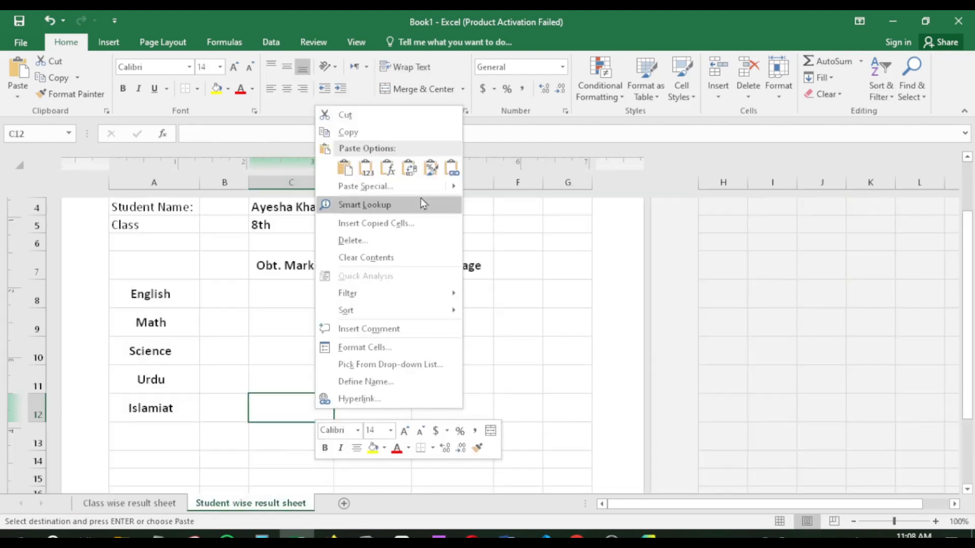
left_click(452, 168)
Enter 100 as the English total marks in cell D8 and fill it down to D12
left_click(373, 294)
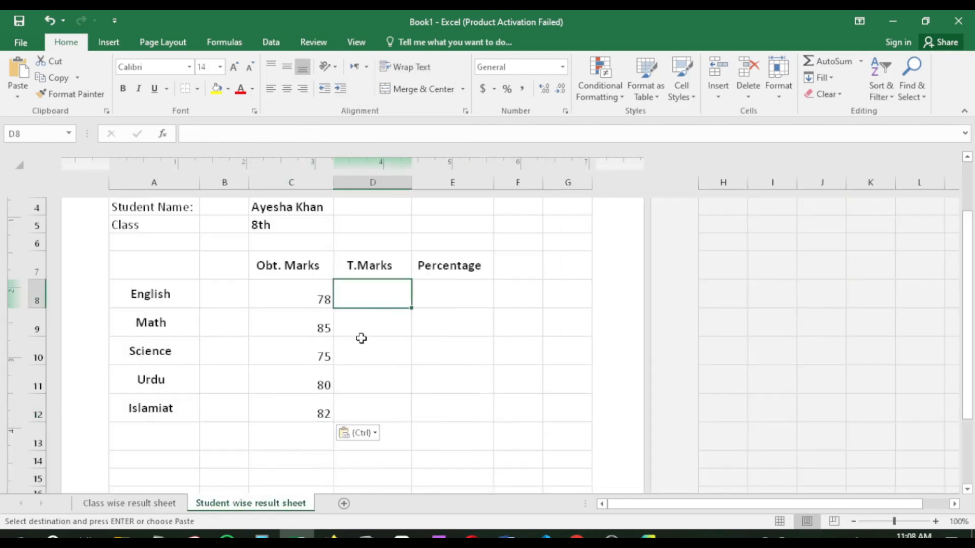
type("100")
key("Return")
left_click(401, 288)
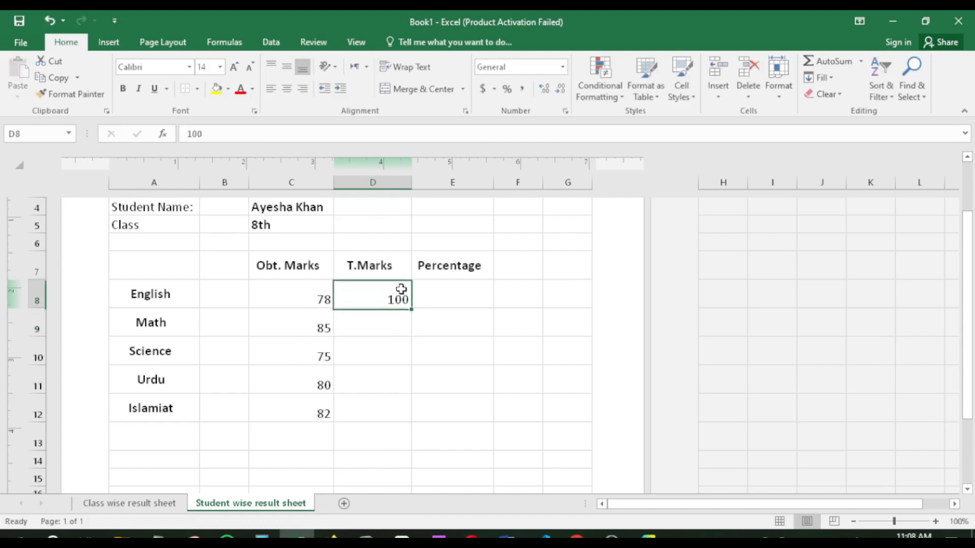
left_click_drag(411, 308, 410, 415)
Enter the formula =C8/D8 in cell E8 to calculate the English percentage
left_click(472, 299)
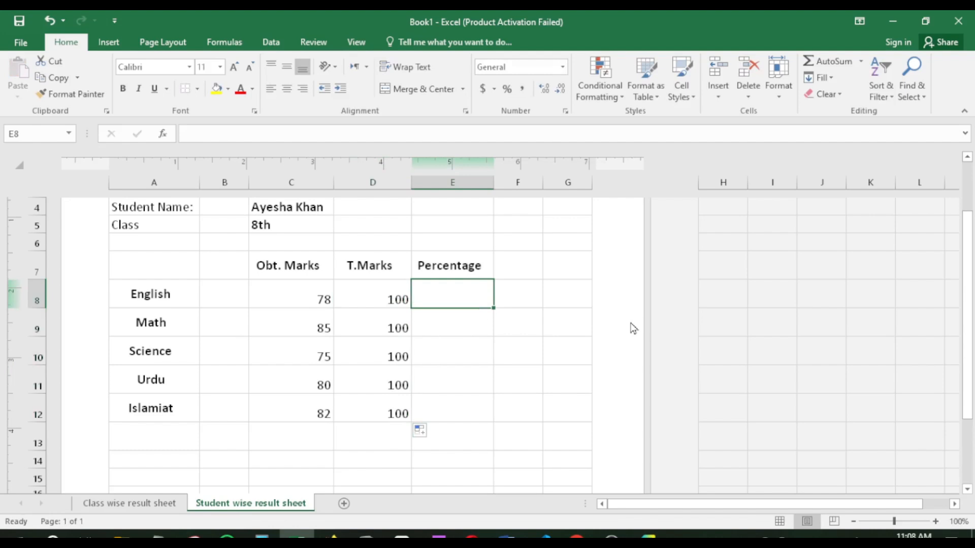
type("=")
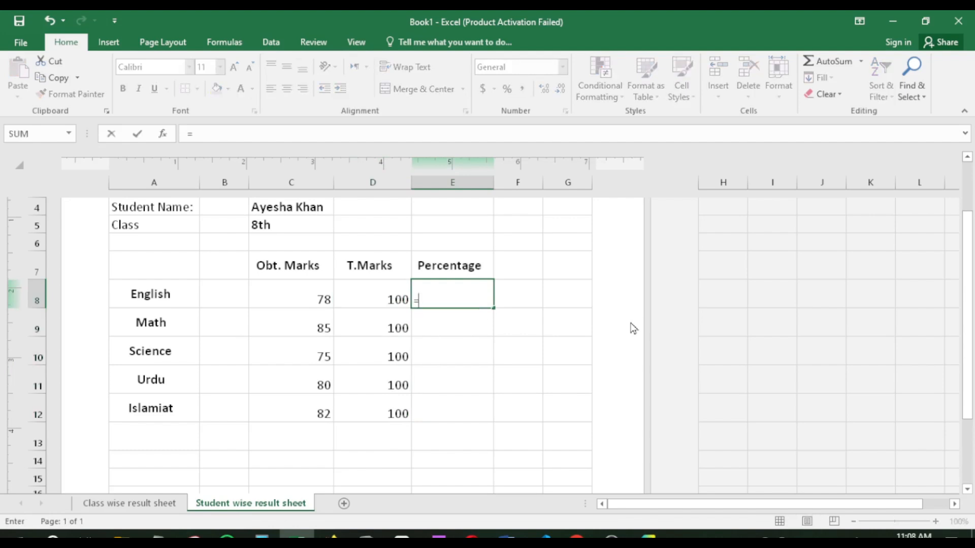
key("Left")
key("Left")
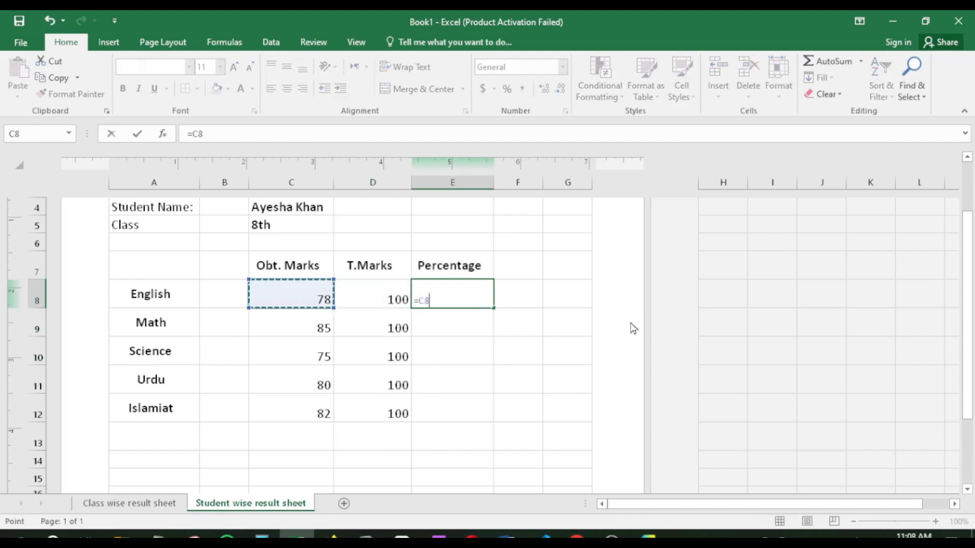
type("/")
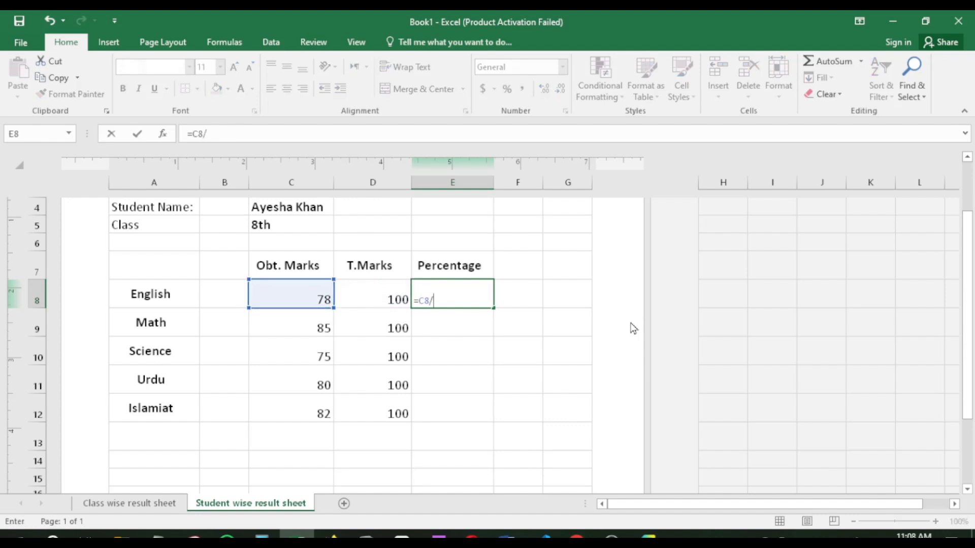
key("Left")
key("Return")
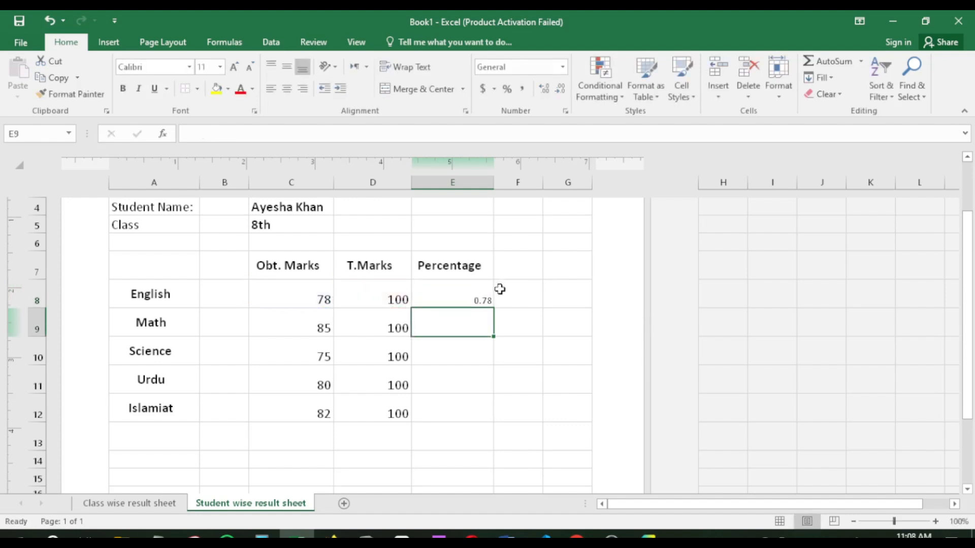
Format cell E8 as a percentage with two decimals and fill its formula down to E12
left_click(483, 298)
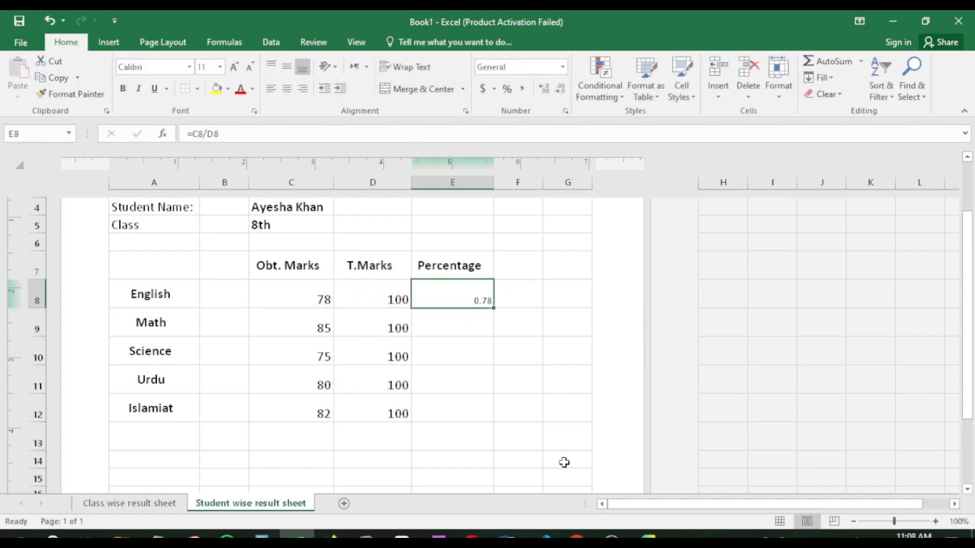
left_click(542, 93)
left_click(507, 89)
left_click(543, 93)
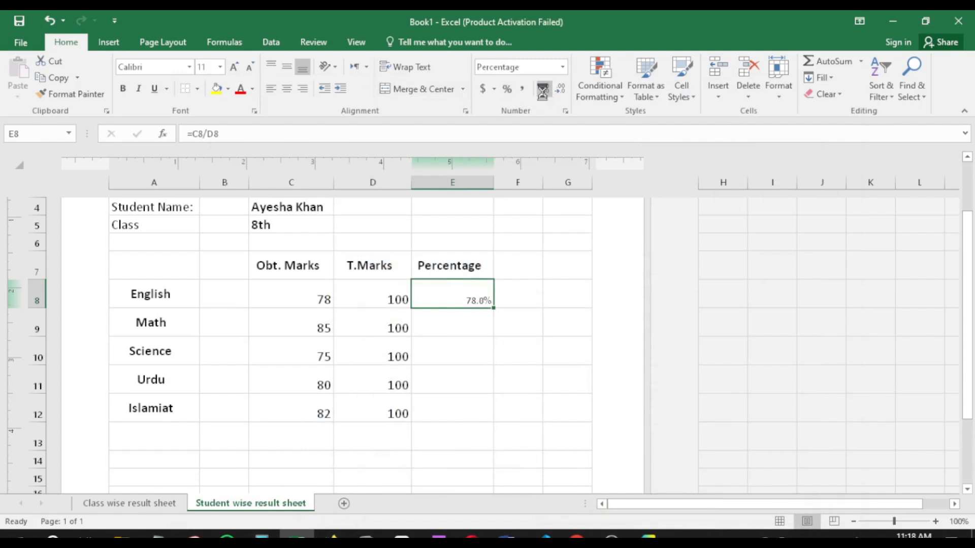
left_click(543, 94)
left_click_drag(494, 310, 493, 420)
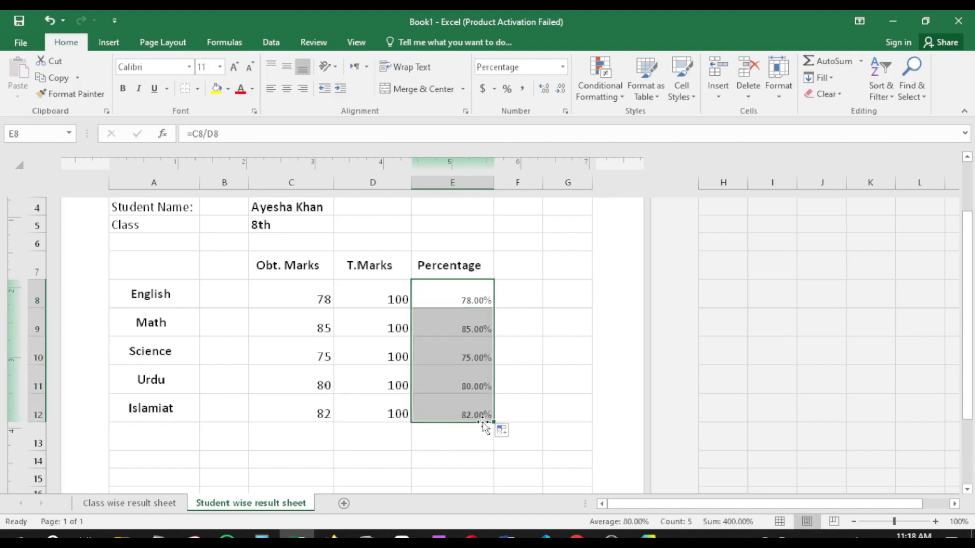
Match cells C8:E12 to the bold, centred label formatting and show E8:E12 as percentages without decimals
left_click(470, 375)
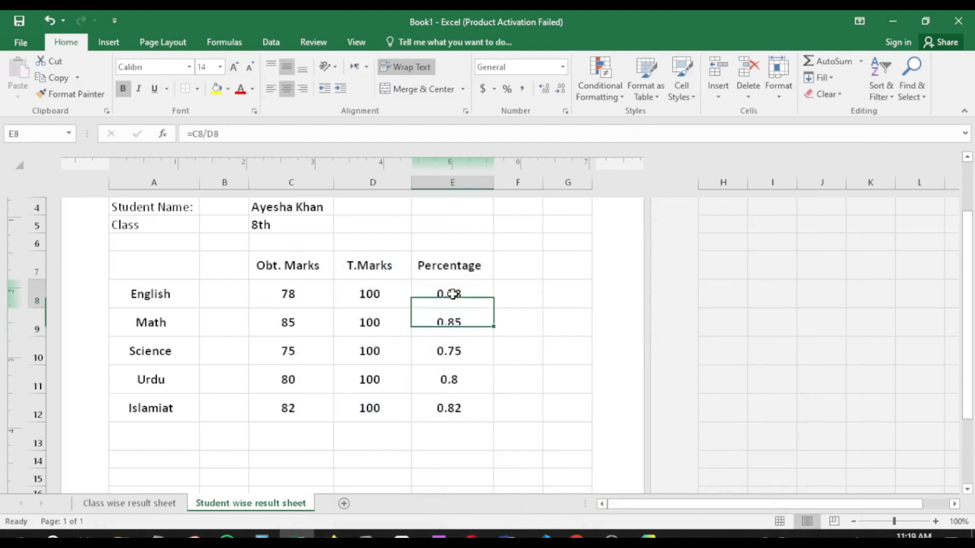
left_click_drag(447, 298, 461, 398)
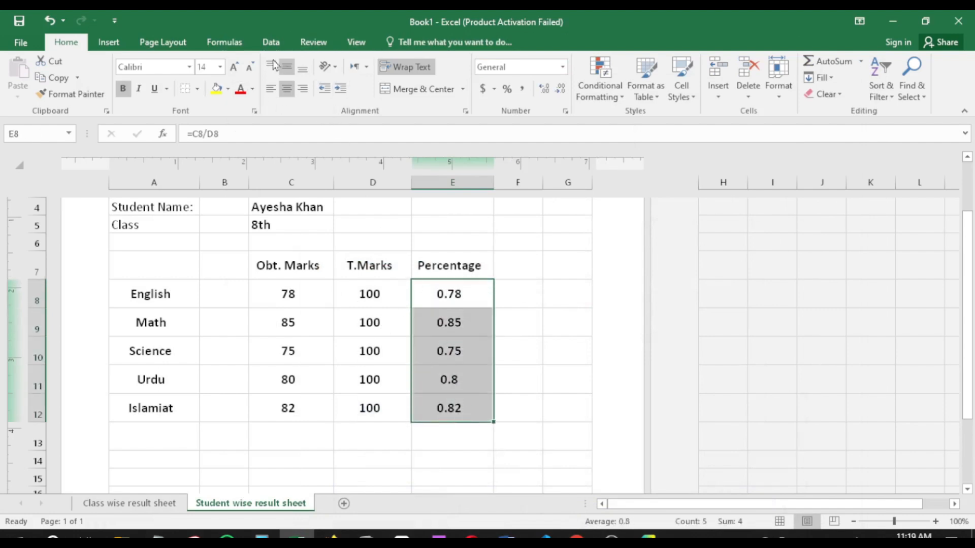
left_click(505, 90)
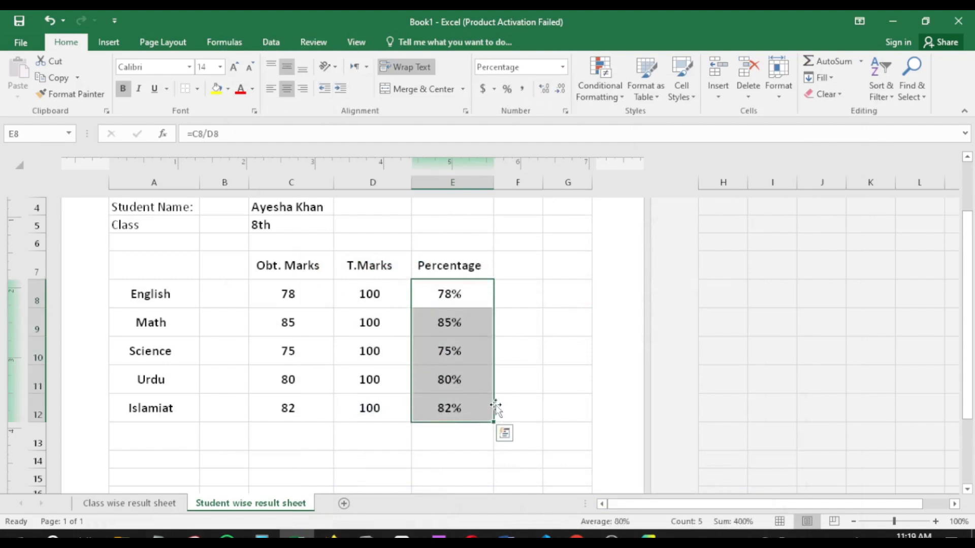
key("Down")
Apply all borders to the marks table in cells A7:E12
left_click_drag(152, 263, 485, 411)
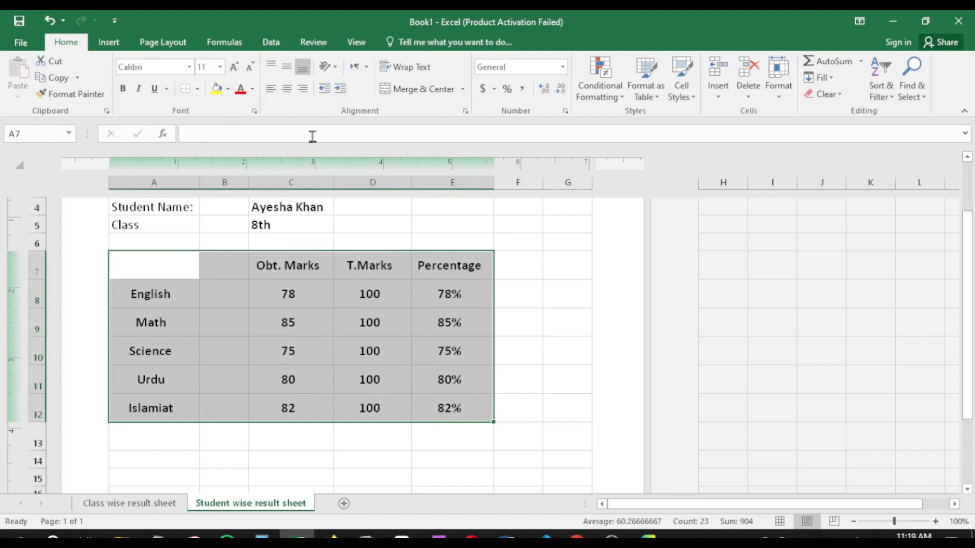
left_click(197, 90)
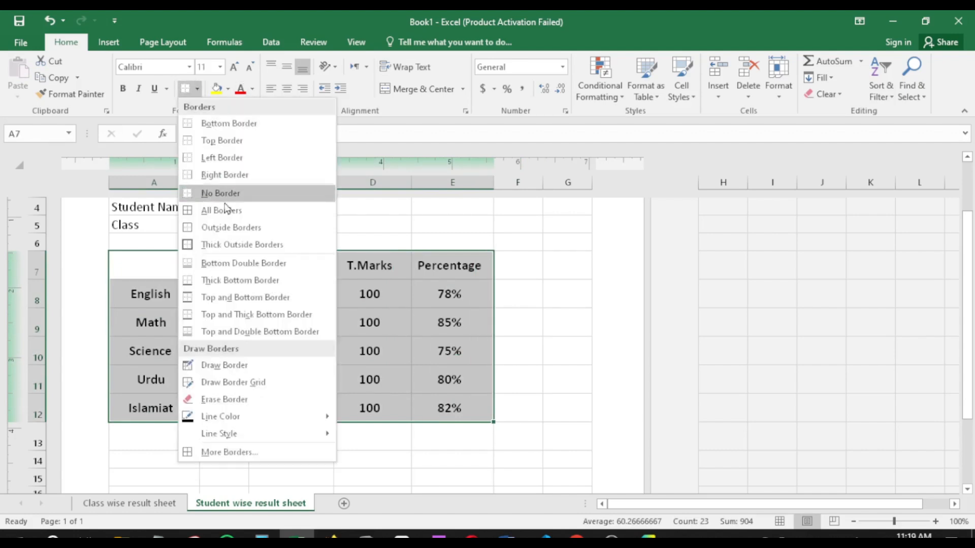
left_click(229, 217)
left_click(416, 327)
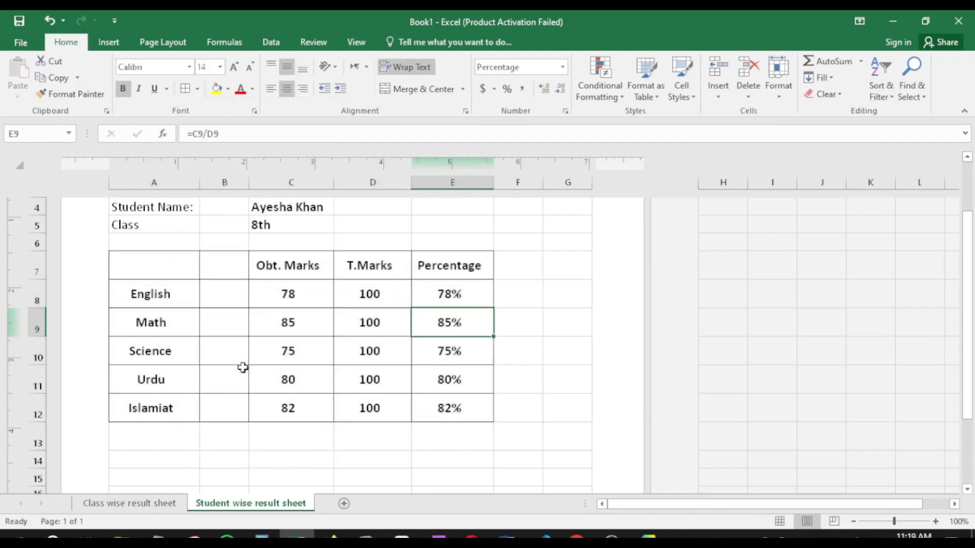
Enter the heading Subject in cell A7 and copy the formatting of the English label in A8 onto it
left_click(160, 266)
type("Sub")
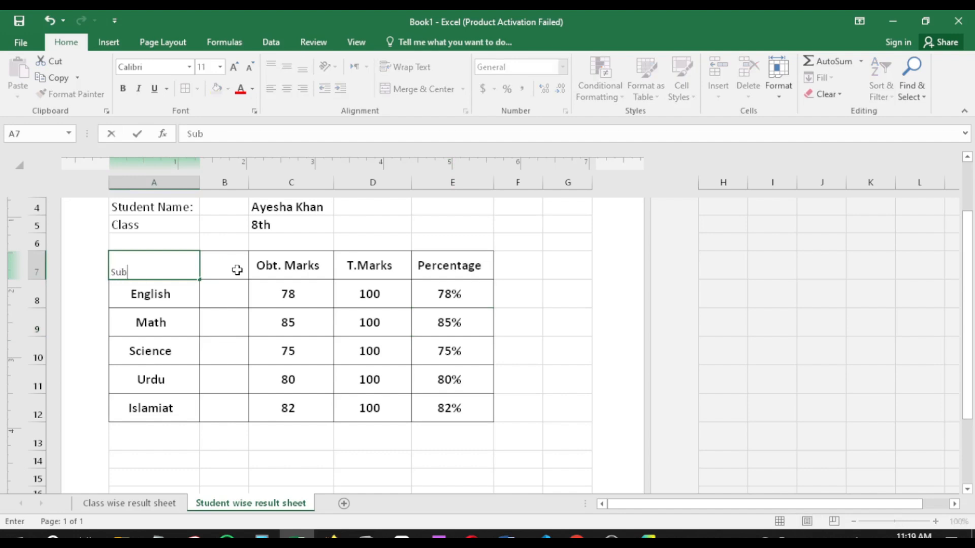
type("ject")
key("Return")
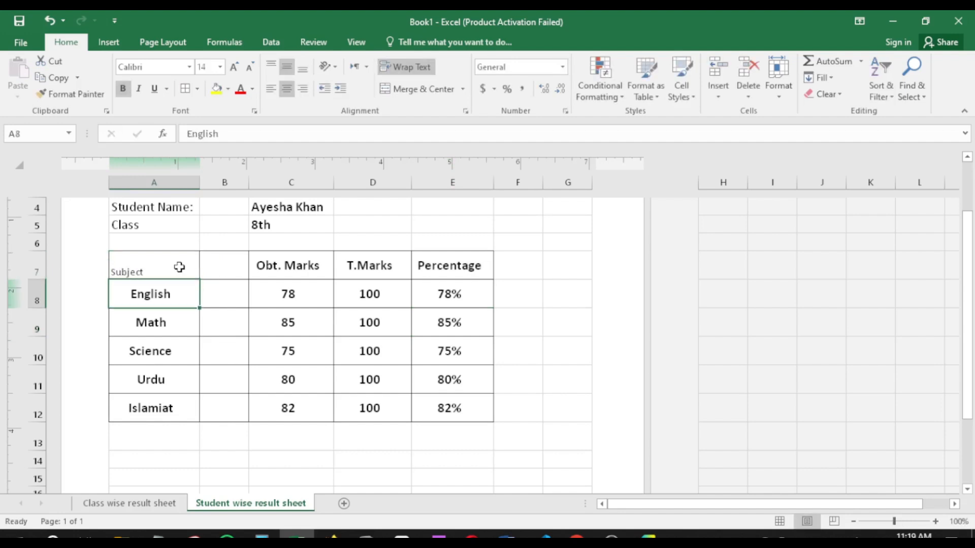
left_click(178, 267)
left_click(181, 296)
left_click(71, 94)
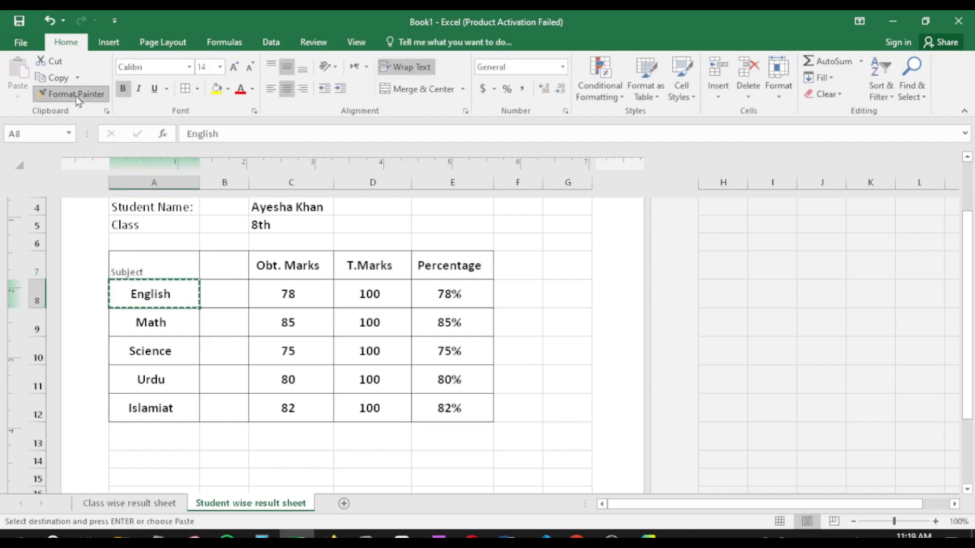
left_click(145, 268)
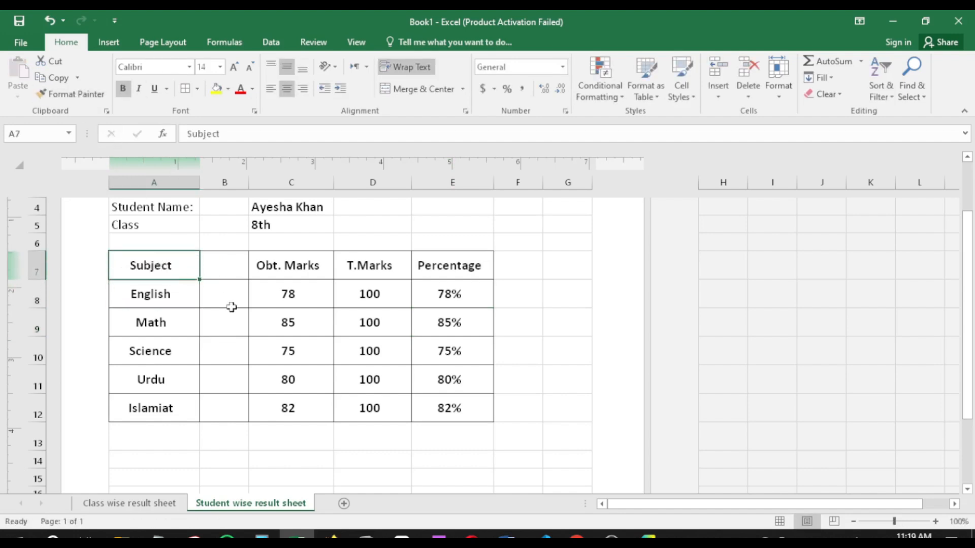
left_click(227, 275)
left_click(368, 431)
left_click(299, 297)
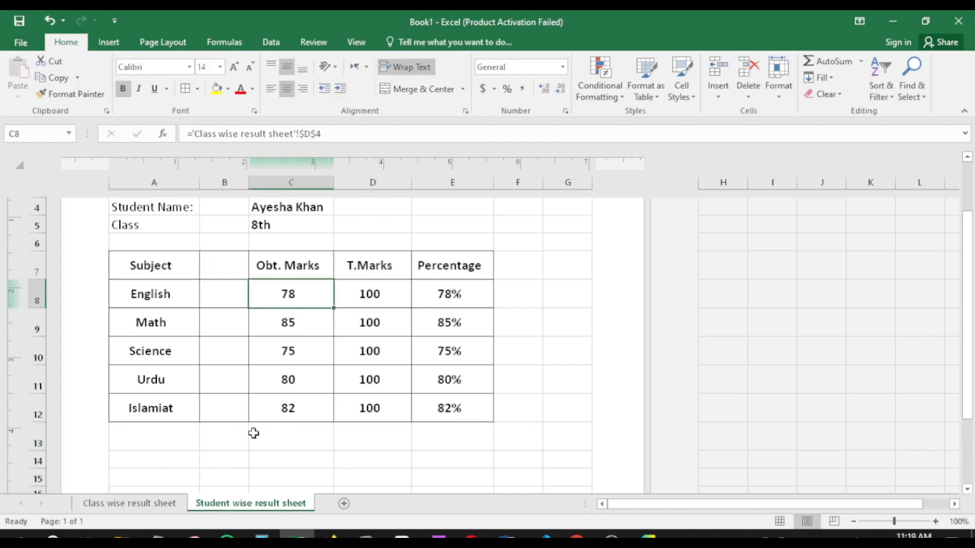
left_click(256, 437)
left_click(231, 437)
left_click(188, 450)
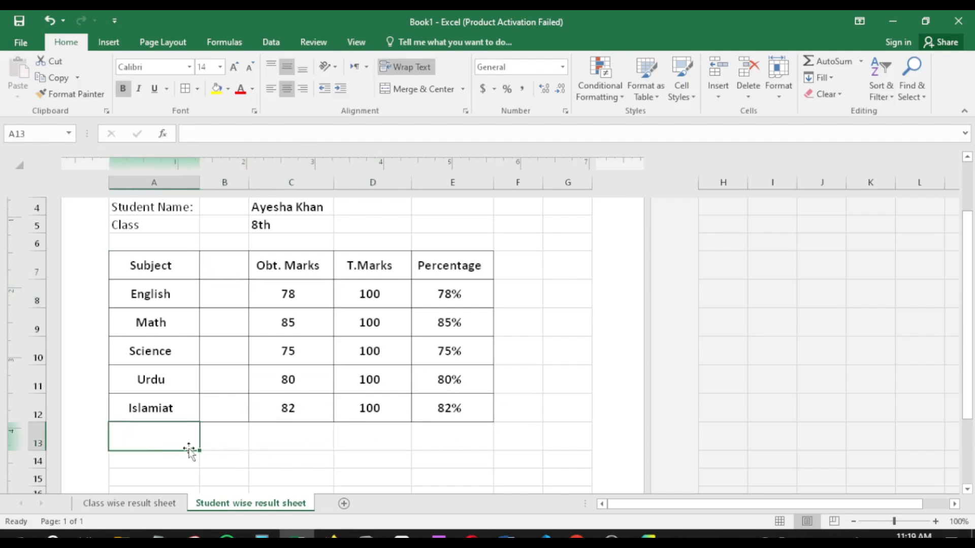
Enter the label Total in cell A14 and the formula =SUM(C8:C12) in cell C14 to total the obtained marks
left_click(190, 460)
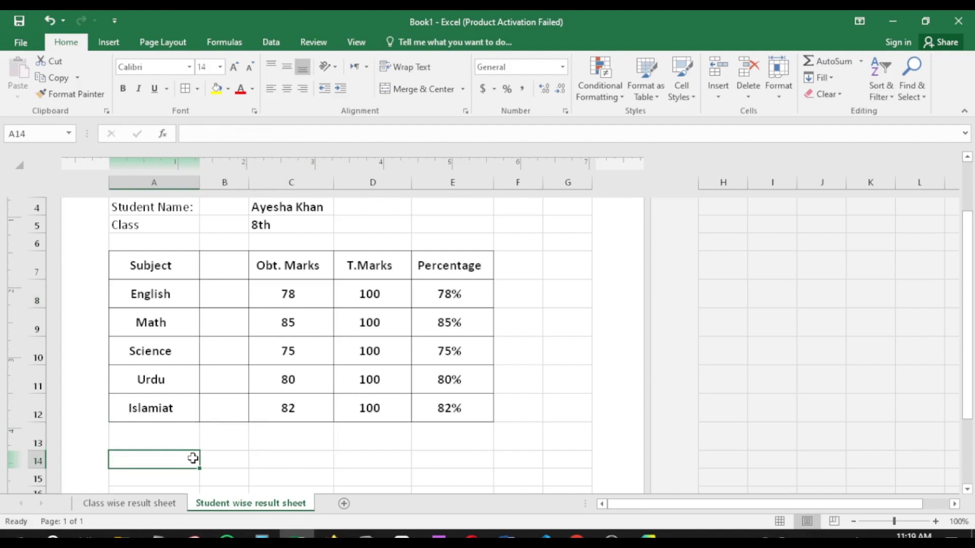
type("Total")
key("Tab")
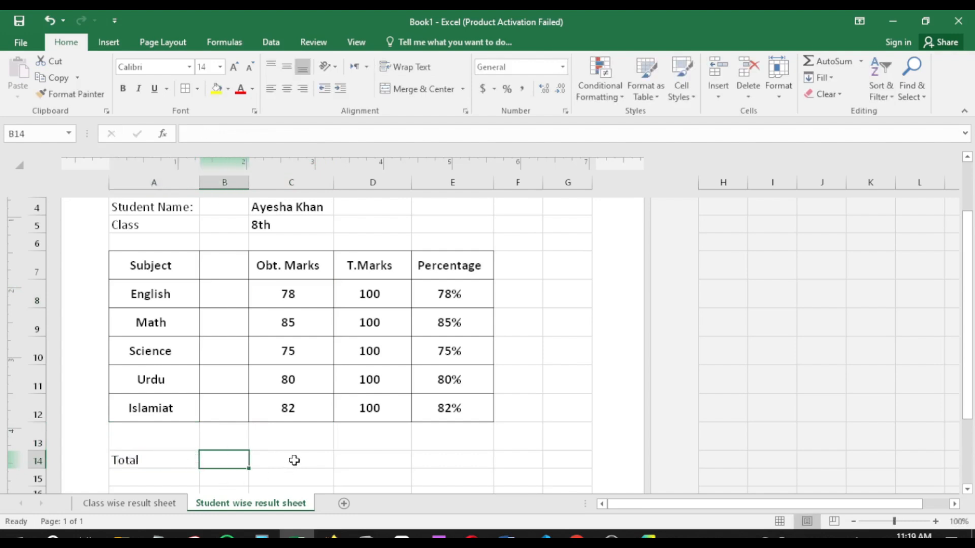
left_click(294, 460)
type("=sum")
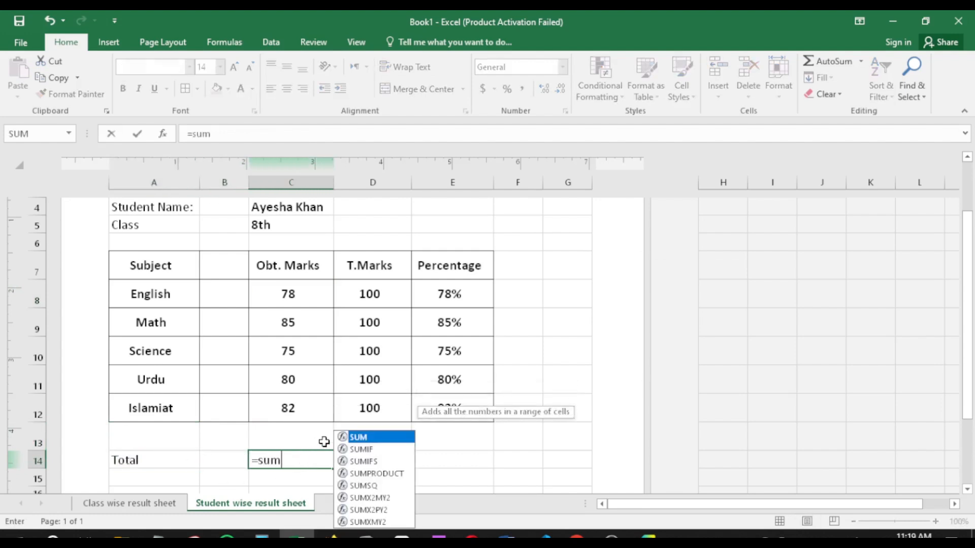
type("(")
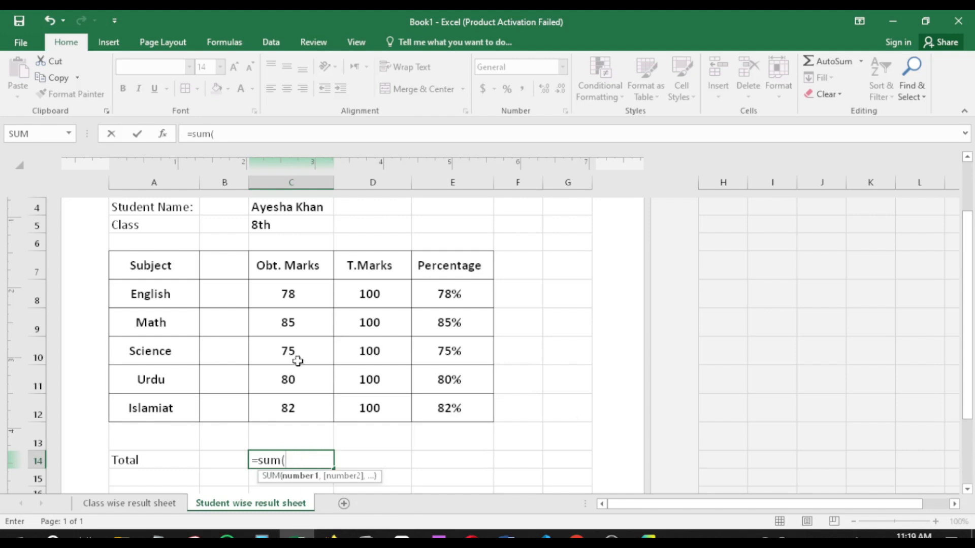
left_click_drag(303, 298, 307, 405)
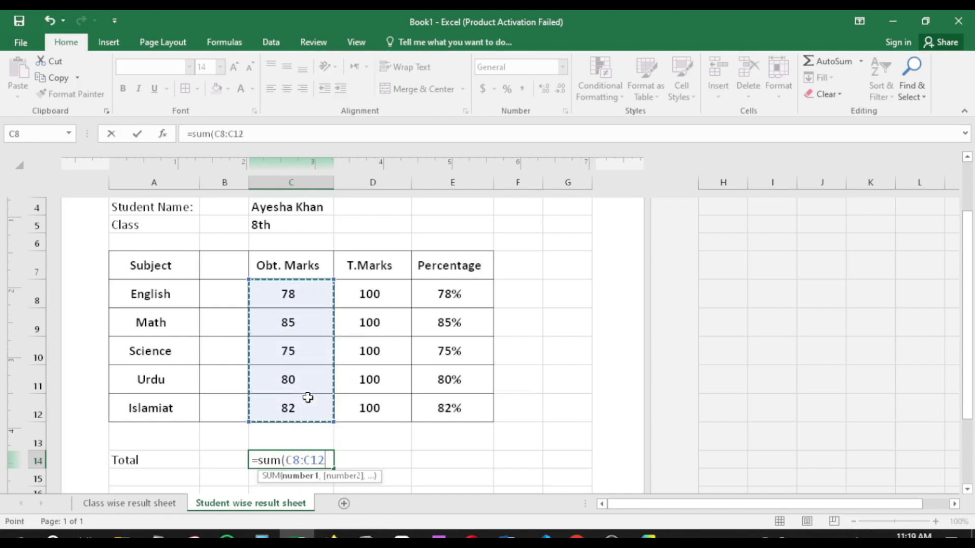
type(")")
key("Return")
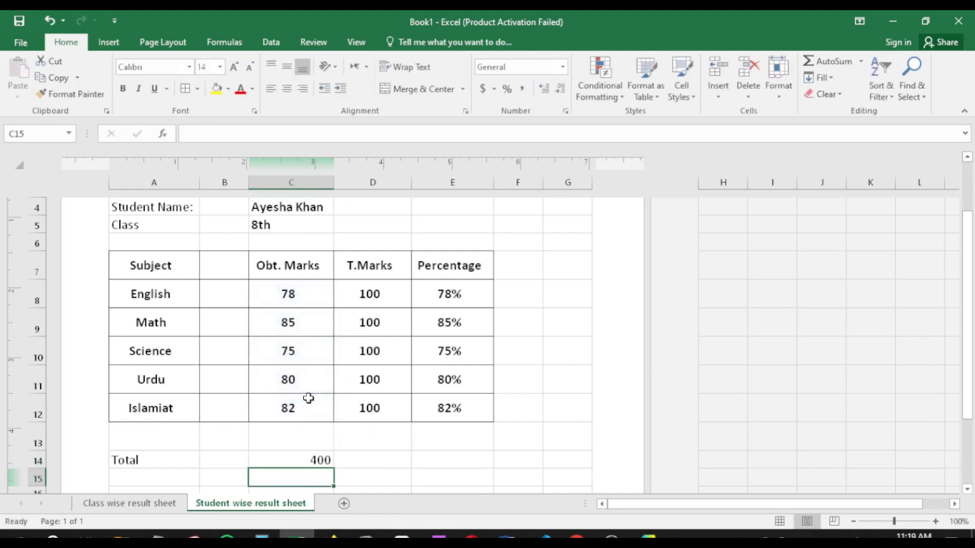
Copy the sum in cell C14 and paste only its formula into D14 to add up the total marks
left_click(399, 463)
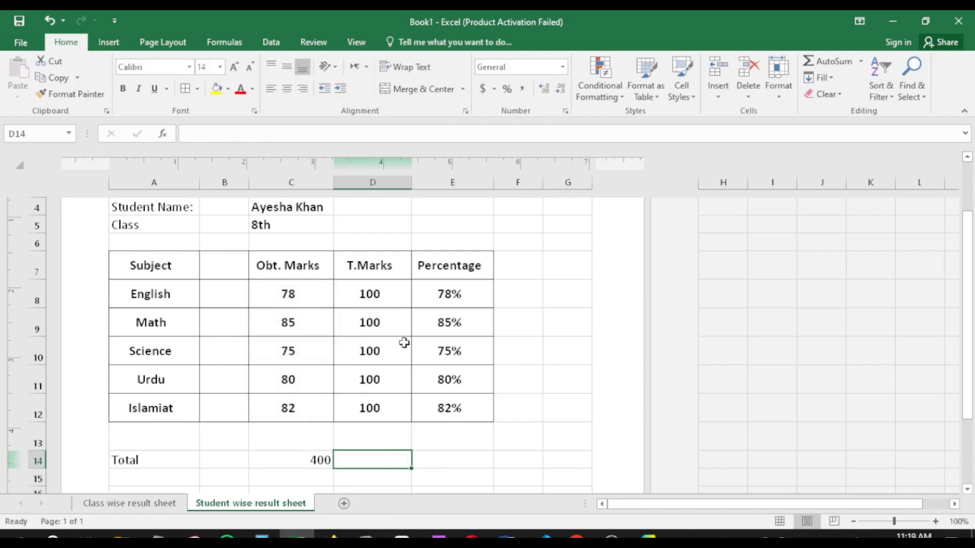
left_click(318, 461)
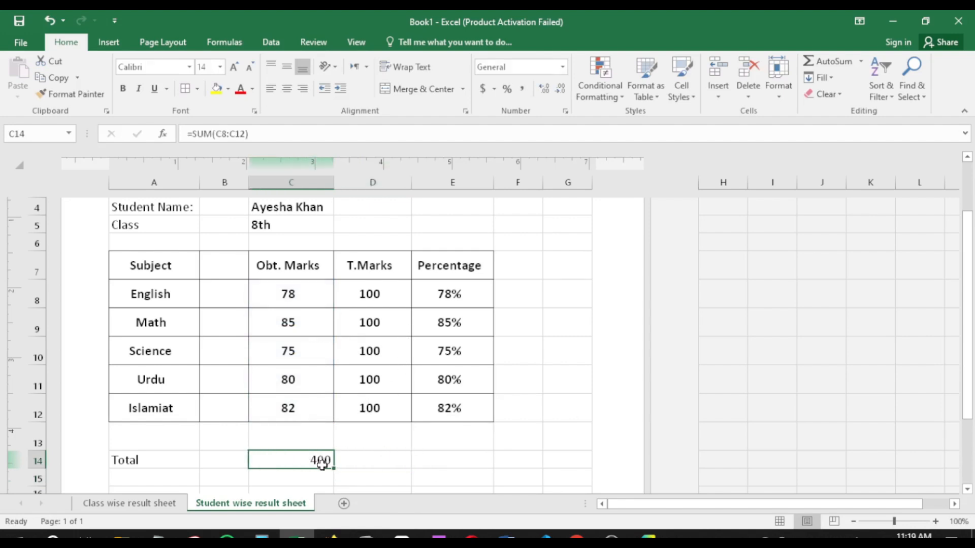
key("ctrl+c")
right_click(364, 460)
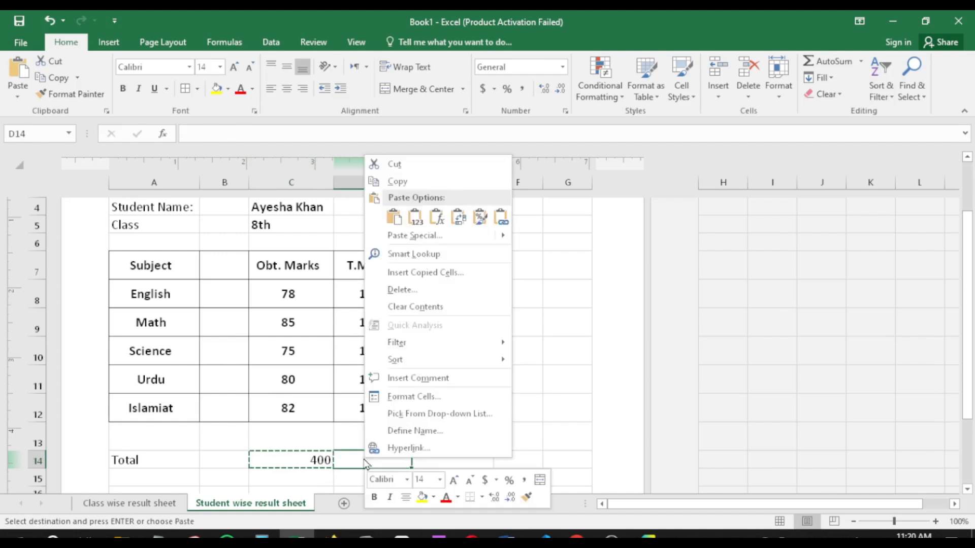
left_click(438, 219)
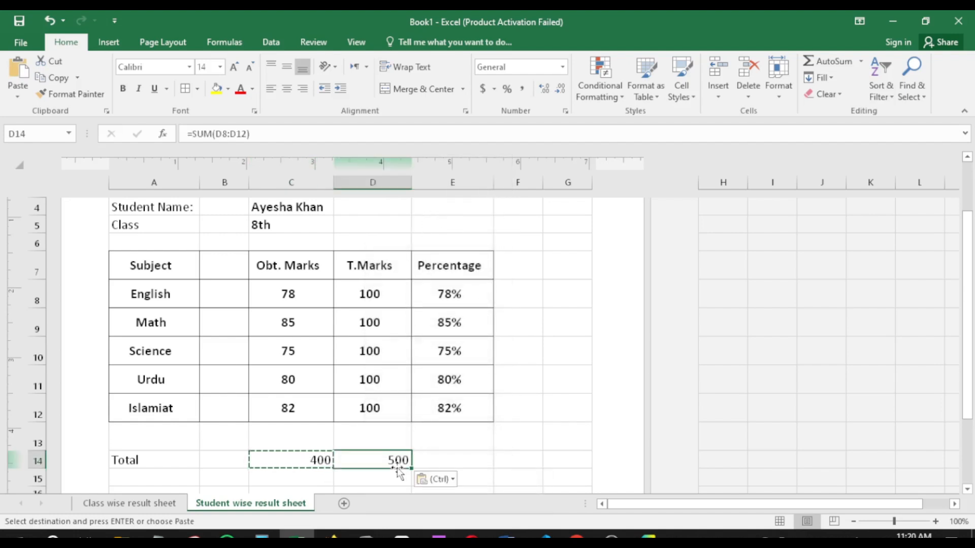
left_click(453, 439)
left_click(392, 461)
Enter the formula =C14/D14 in cell E14 to calculate the overall percentage
left_click(424, 457)
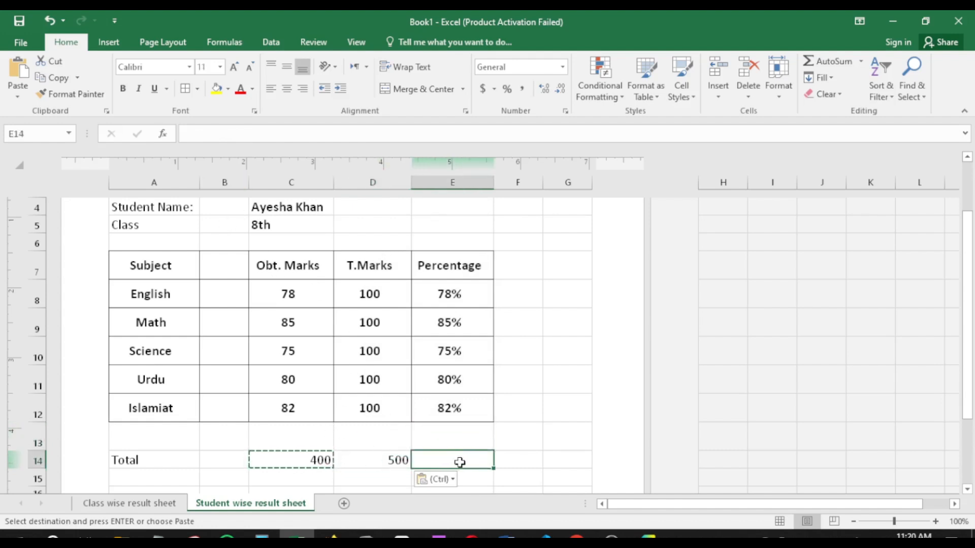
type("=")
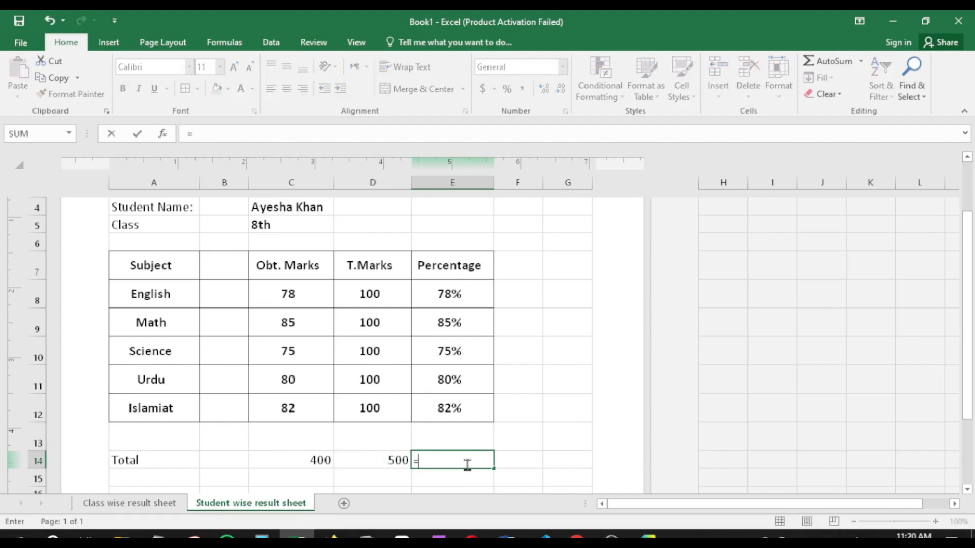
left_click(293, 466)
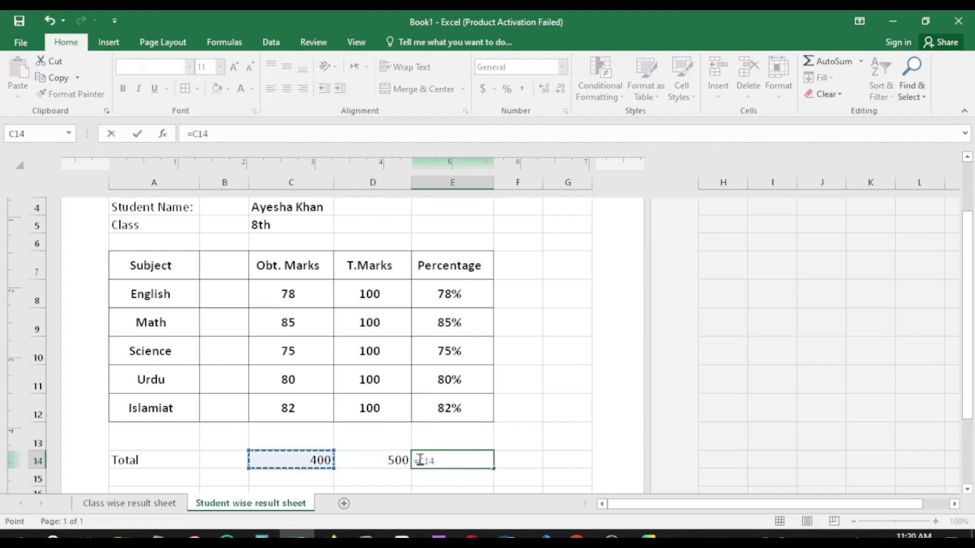
type("/")
left_click(405, 460)
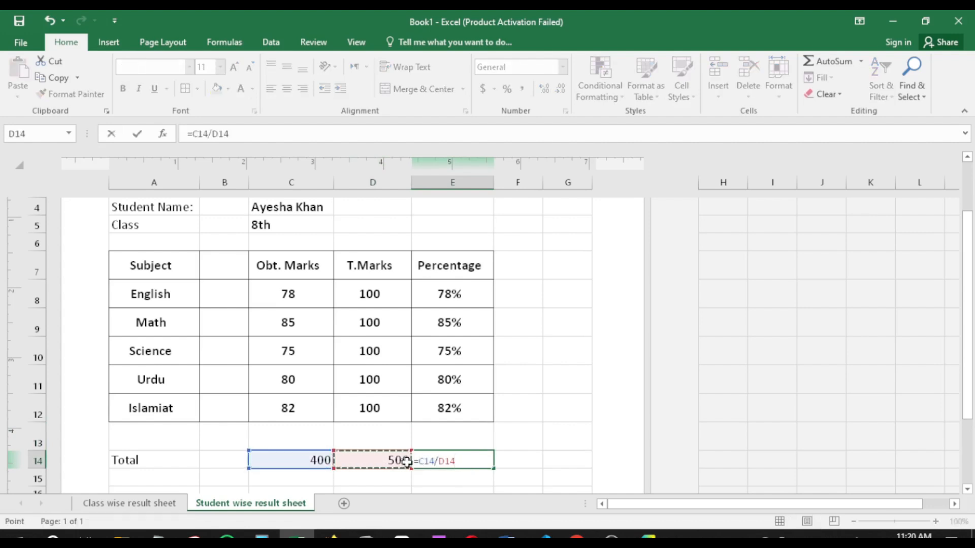
key("Return")
Copy the bold, centred formatting of cell E14 onto cells A14:D14 of the Total row
left_click(438, 459)
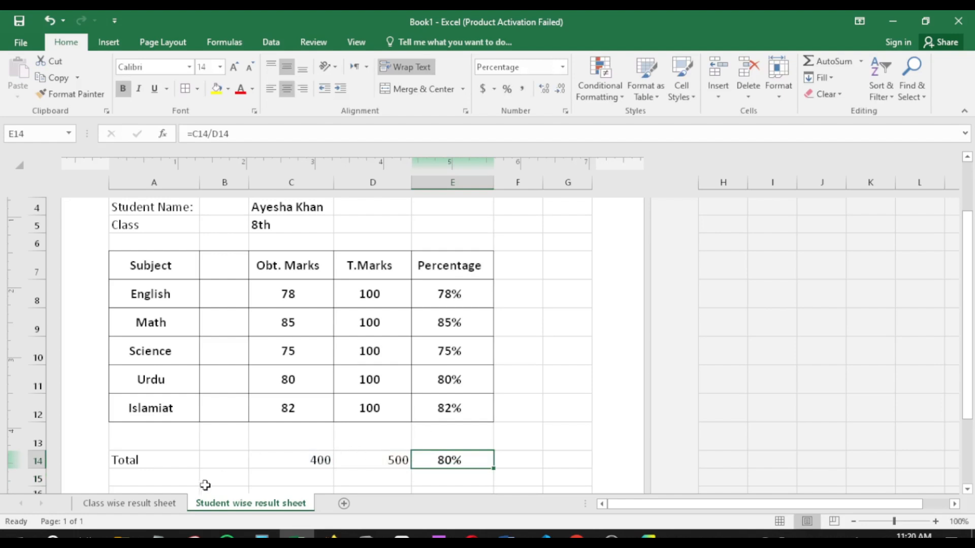
left_click(71, 93)
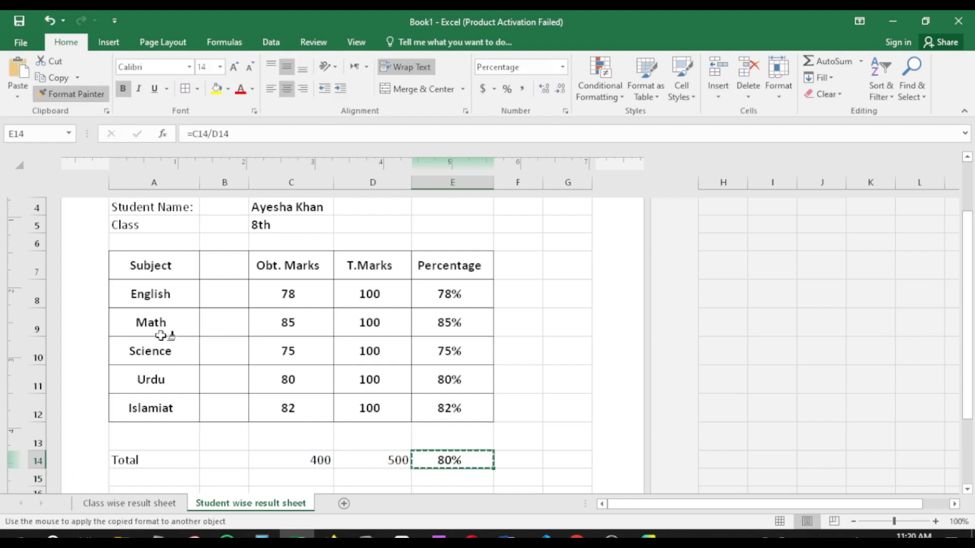
left_click_drag(383, 459, 152, 460)
scroll(496, 464, "down", 1)
scroll(496, 464, "down", 1)
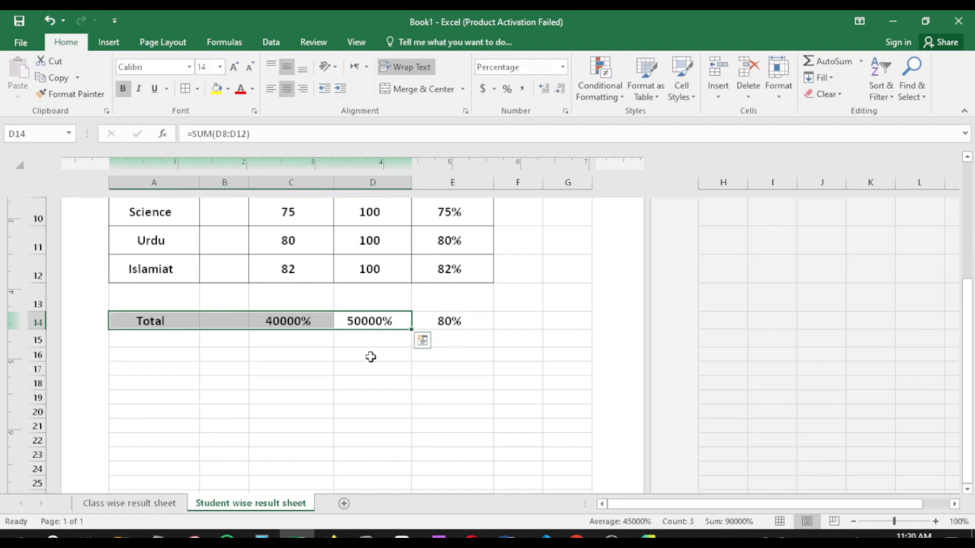
Set the number format of the totals in cells C14:D14 to General
left_click(373, 341)
left_click(381, 320)
left_click(307, 321, "shift")
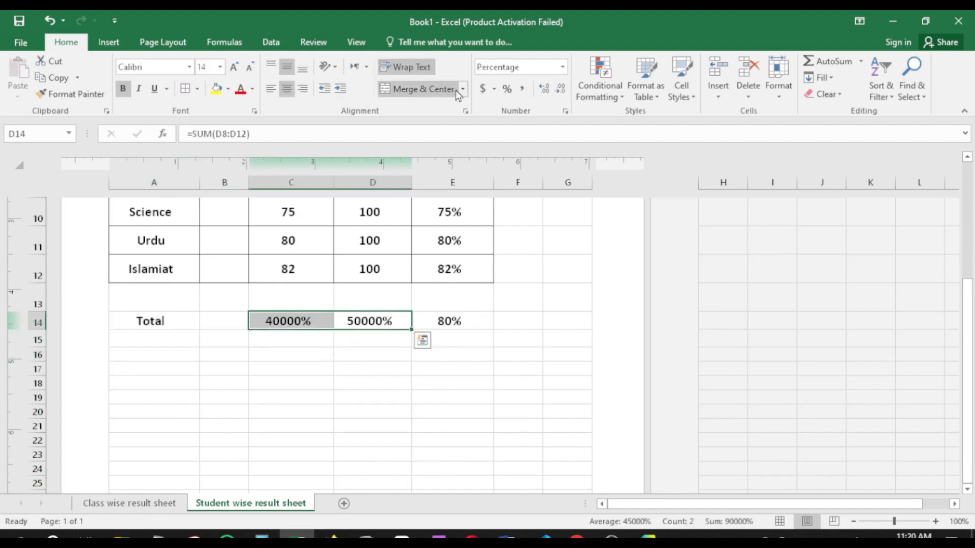
left_click(562, 67)
left_click(525, 91)
left_click(391, 324)
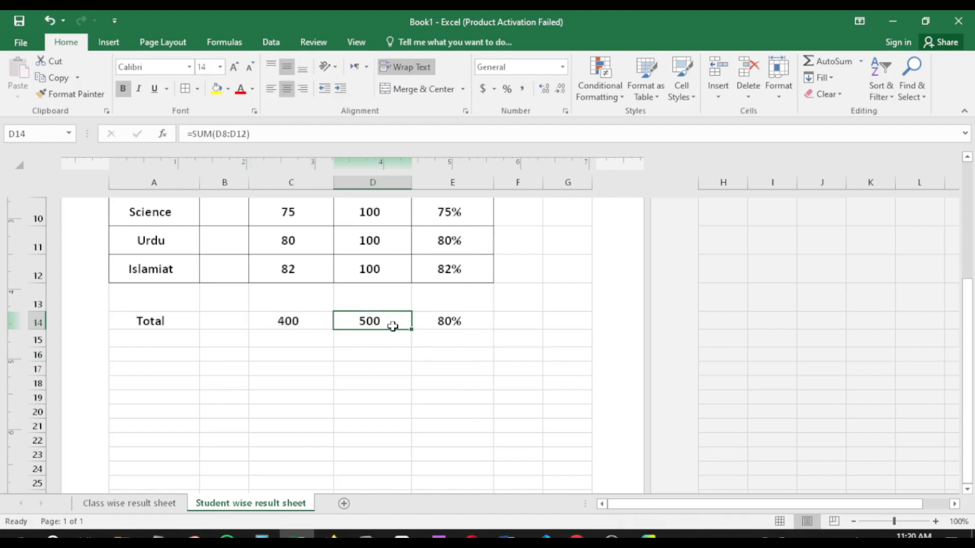
scroll(411, 400, "up", 3)
scroll(411, 401, "down", 1)
left_click(547, 368)
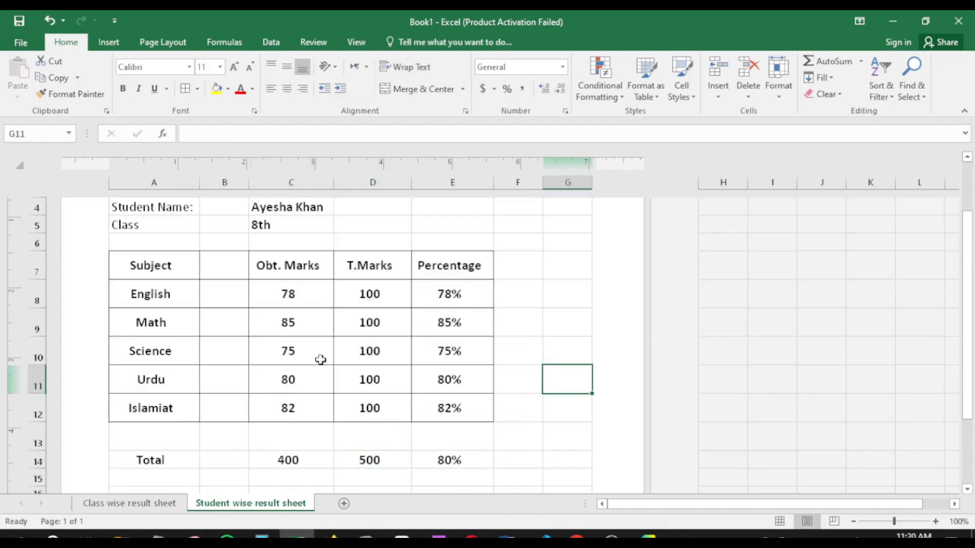
Merge and centre the school title Government High School across cells A1:E1
scroll(320, 361, "up", 2)
left_click_drag(148, 257, 410, 256)
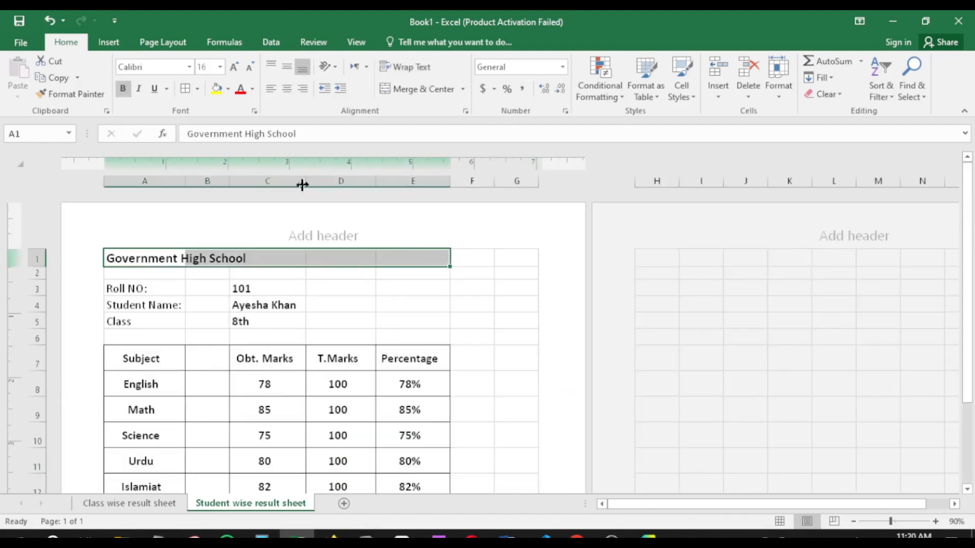
left_click(415, 90)
left_click(336, 323)
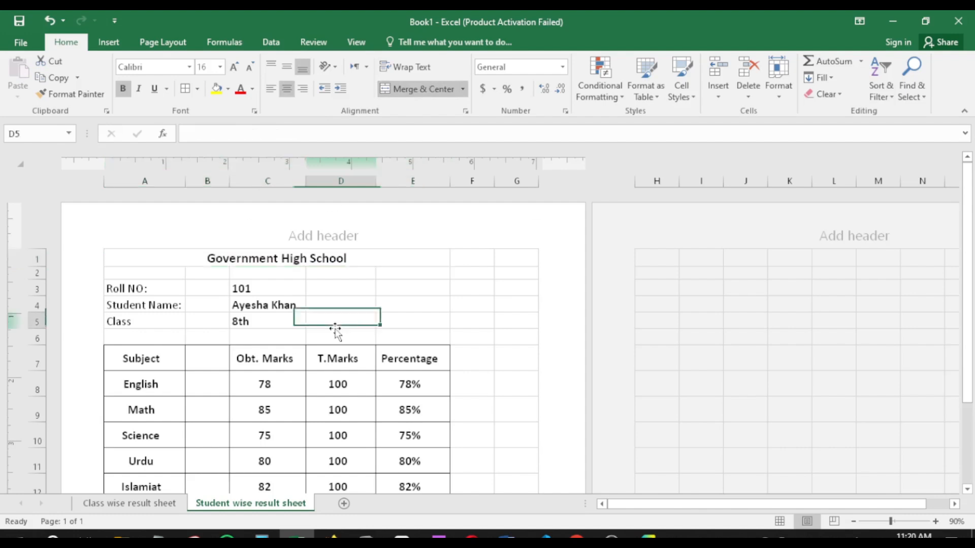
scroll(257, 378, "down", 2)
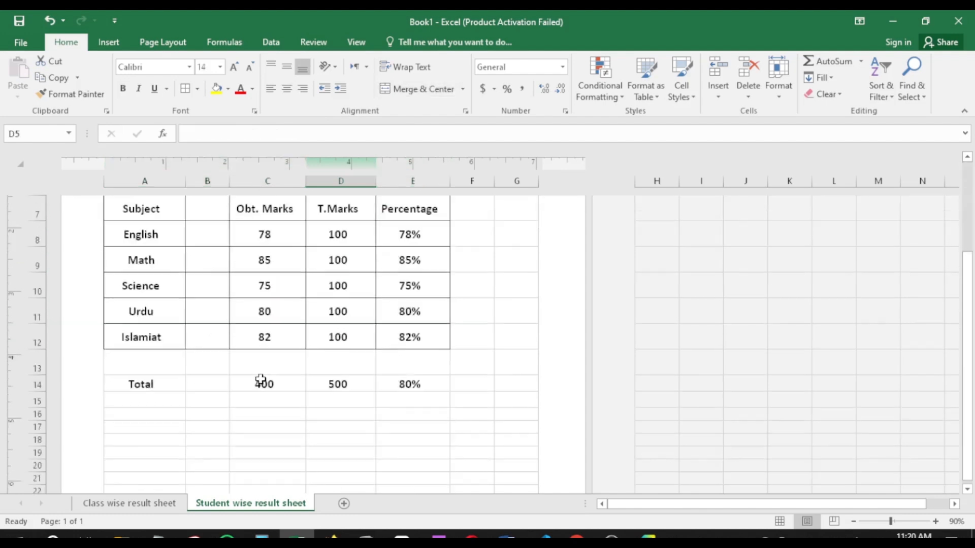
scroll(259, 380, "up", 2)
left_click(244, 259)
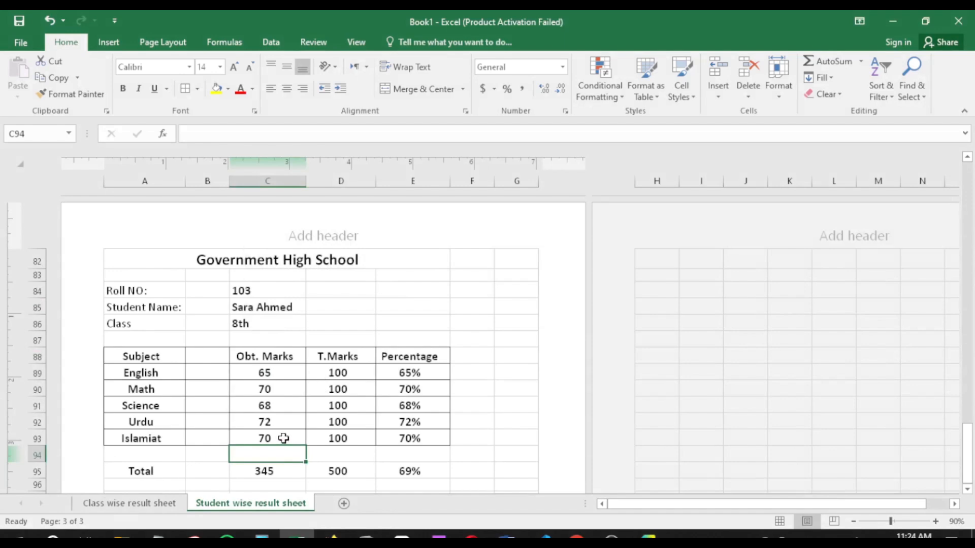
Compare the result card for roll number 103 with the Class wise result sheet, and return to the Student wise result sheet
scroll(283, 438, "down", 2)
left_click(118, 504)
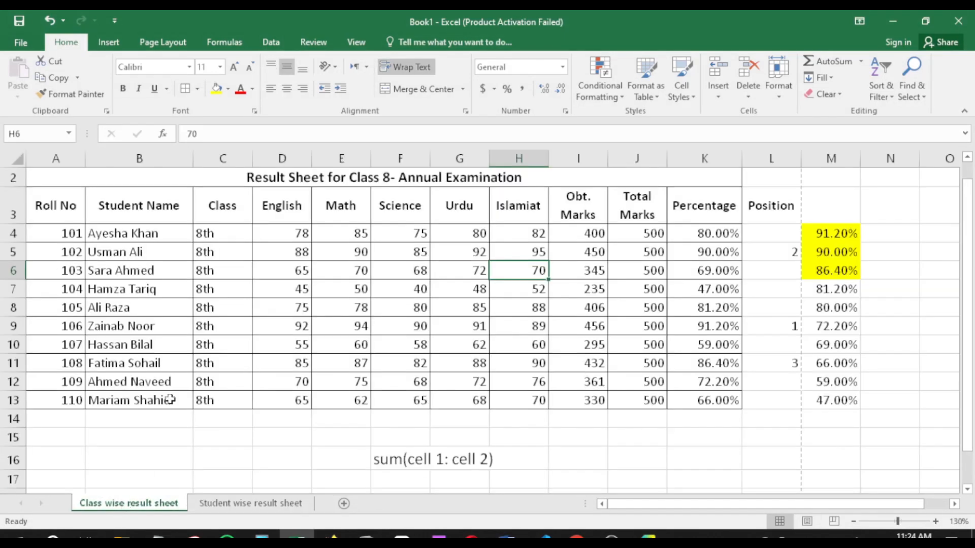
left_click(231, 504)
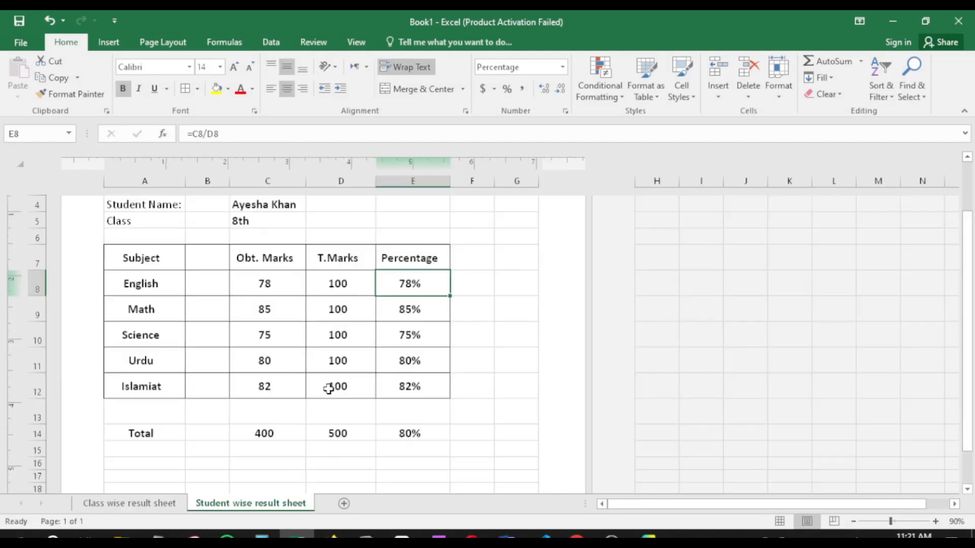
Copy the complete result card in A1:E14 and paste it at cell A39, at the start of the second page
scroll(330, 392, "down", 10)
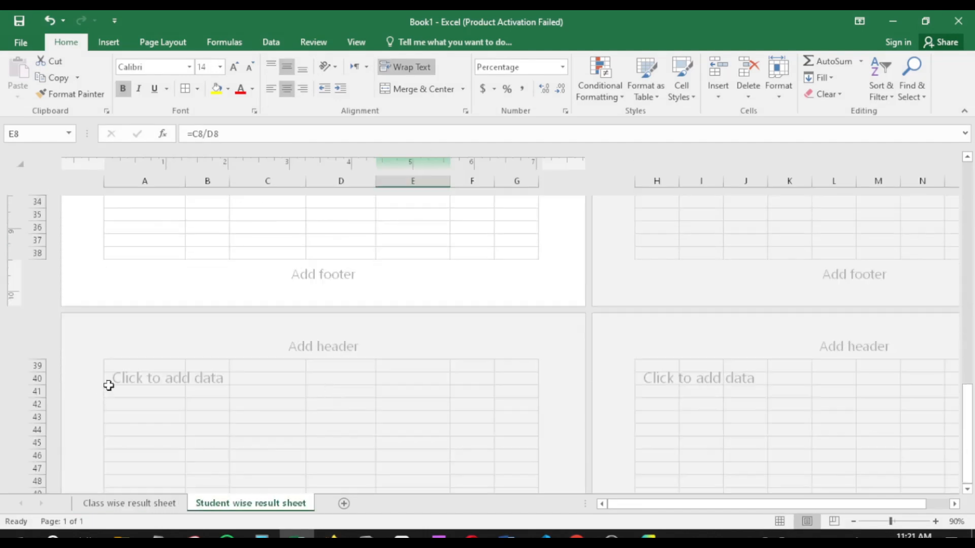
scroll(136, 382, "up", 10)
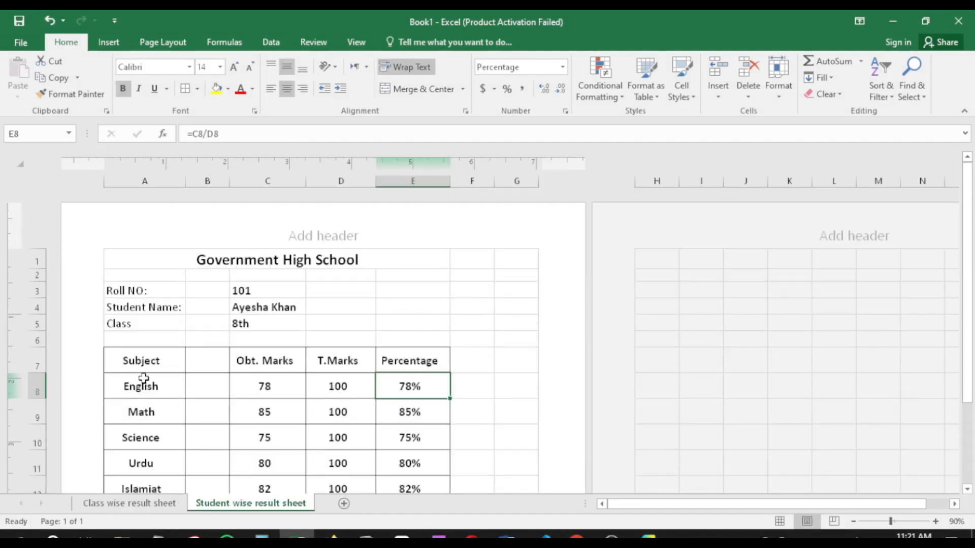
left_click_drag(138, 268, 396, 429)
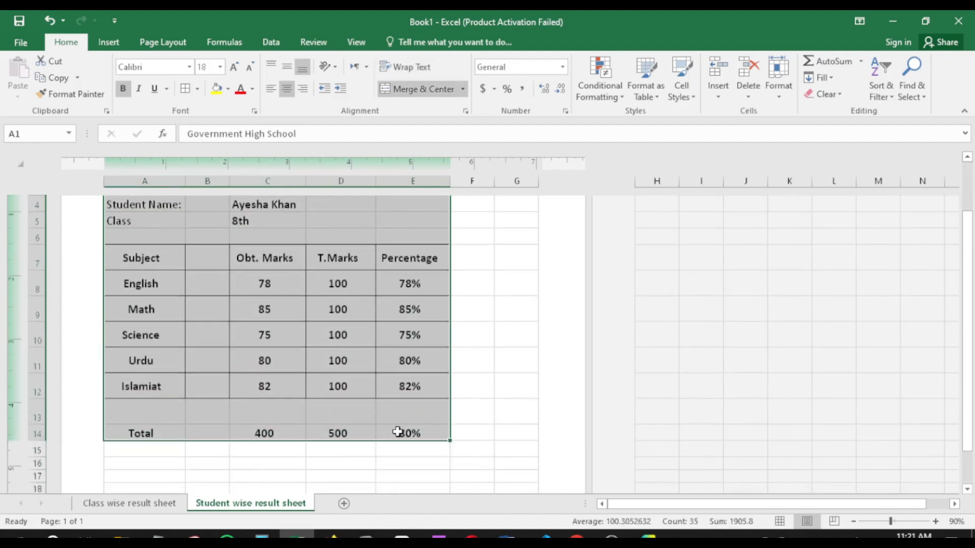
key("ctrl+c")
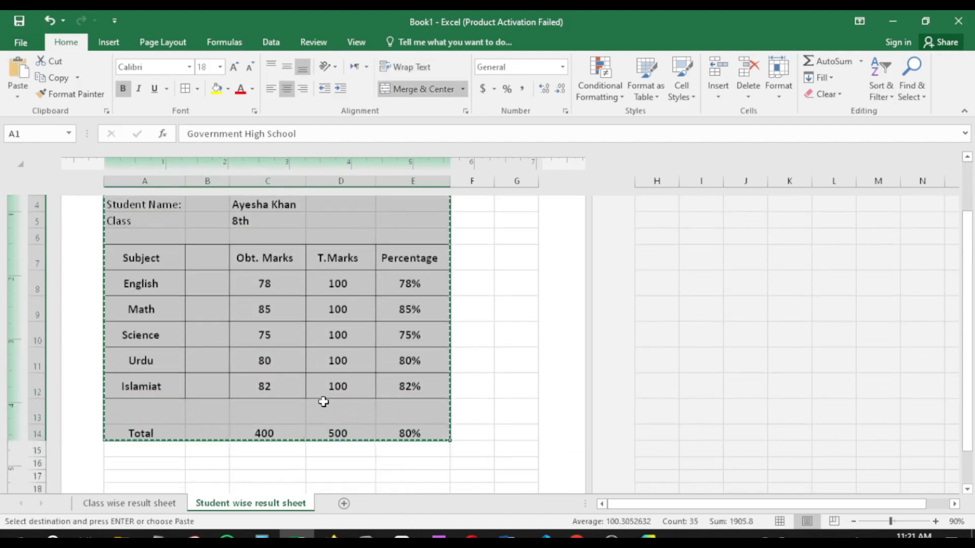
scroll(322, 401, "down", 2)
scroll(323, 402, "up", 1)
scroll(323, 402, "down", 10)
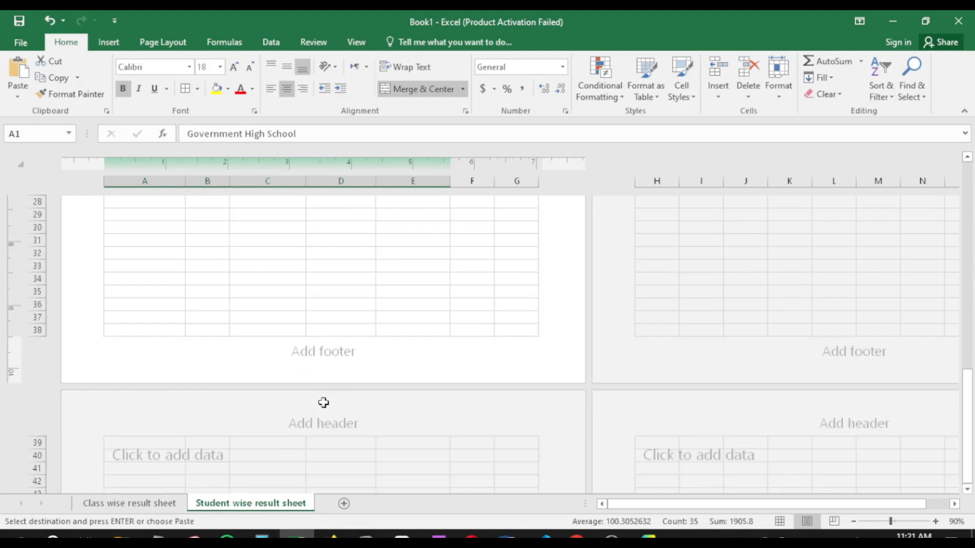
scroll(145, 336, "up", 12)
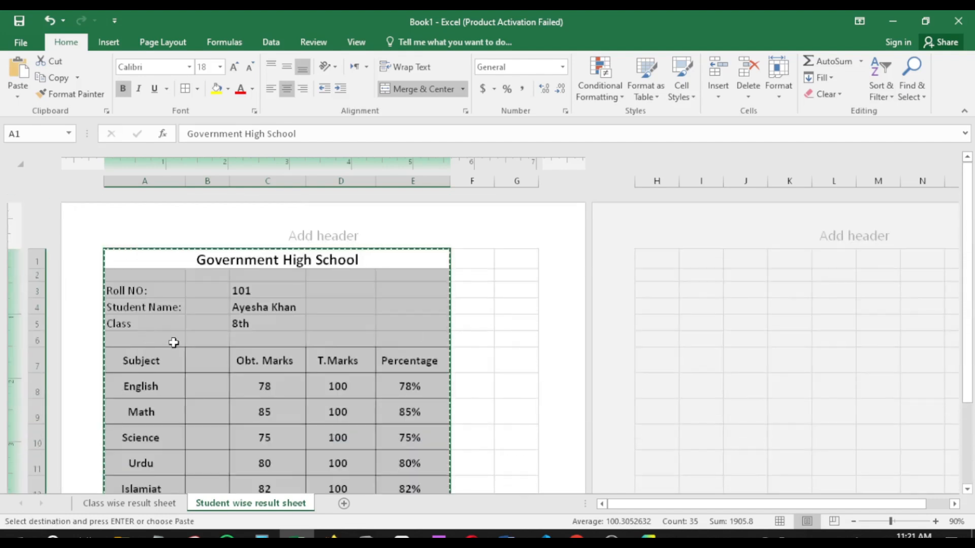
key("Page_Down")
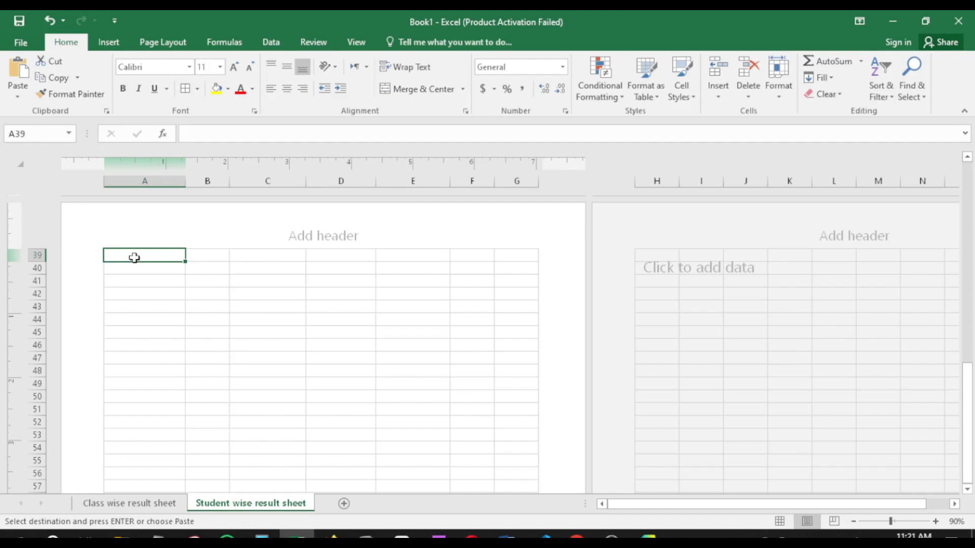
scroll(215, 287, "up", 12)
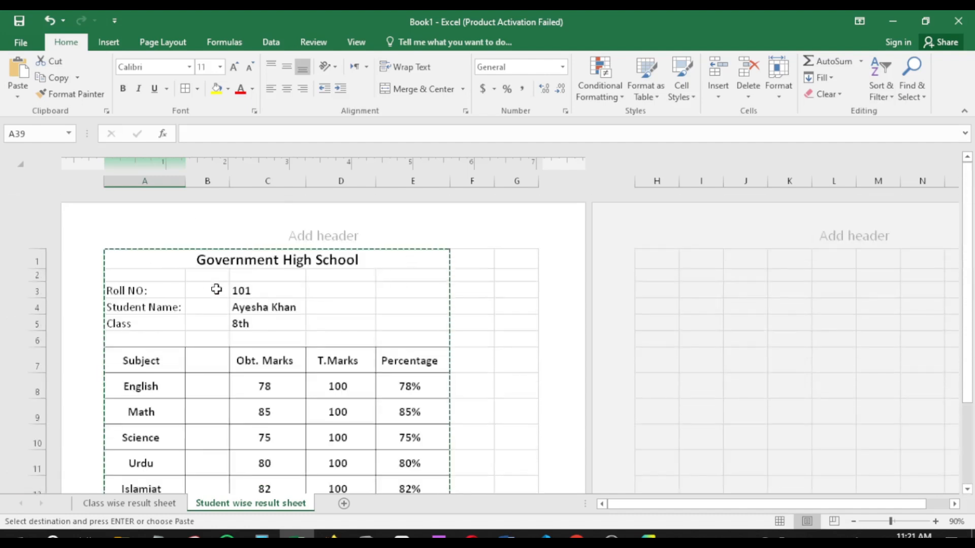
scroll(196, 281, "down", 10)
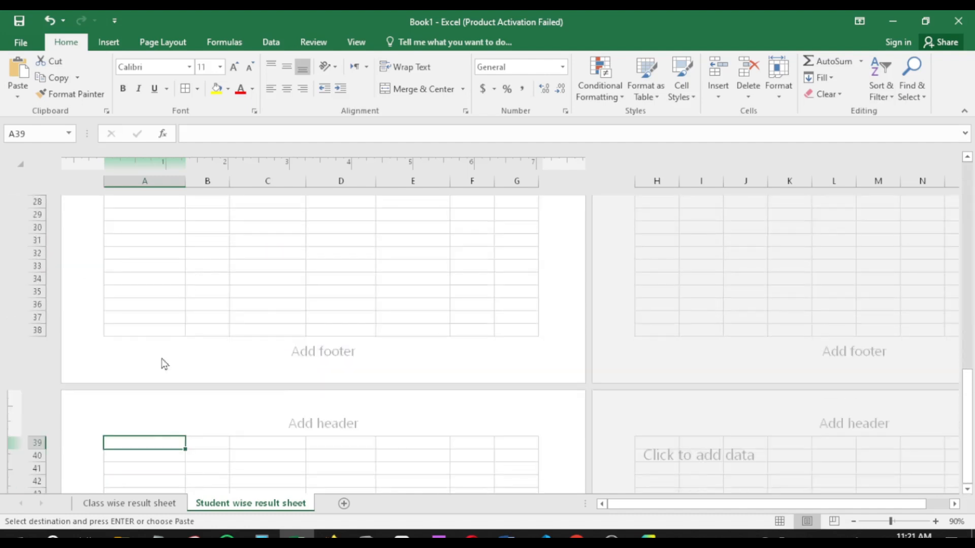
scroll(150, 438, "down", 2)
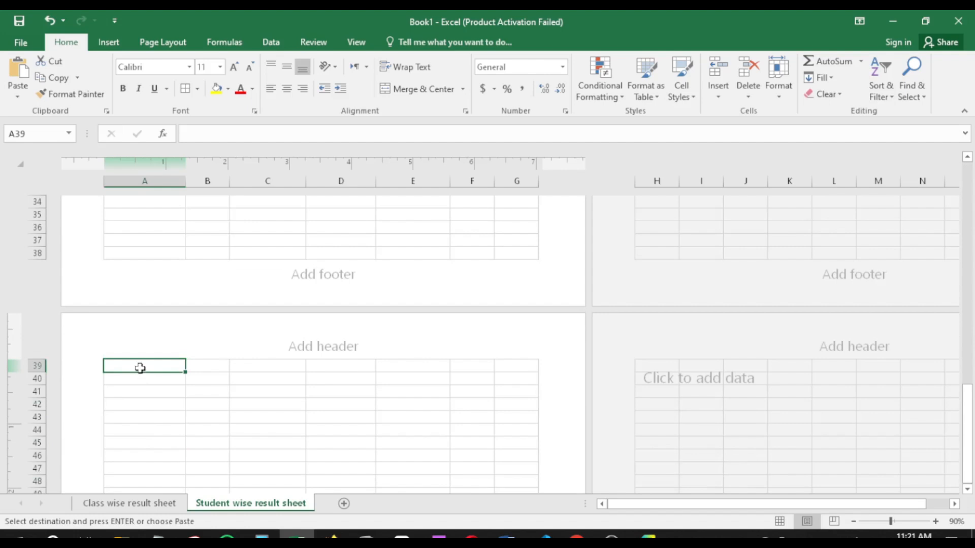
key("ctrl+v")
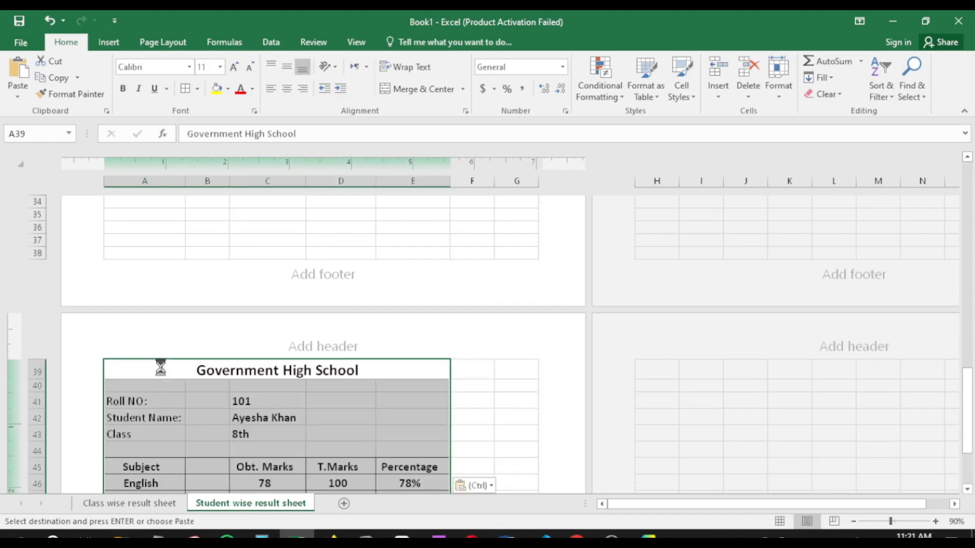
Look over the pasted result card on the second page, from the school title down to the Total row
scroll(257, 371, "down", 2)
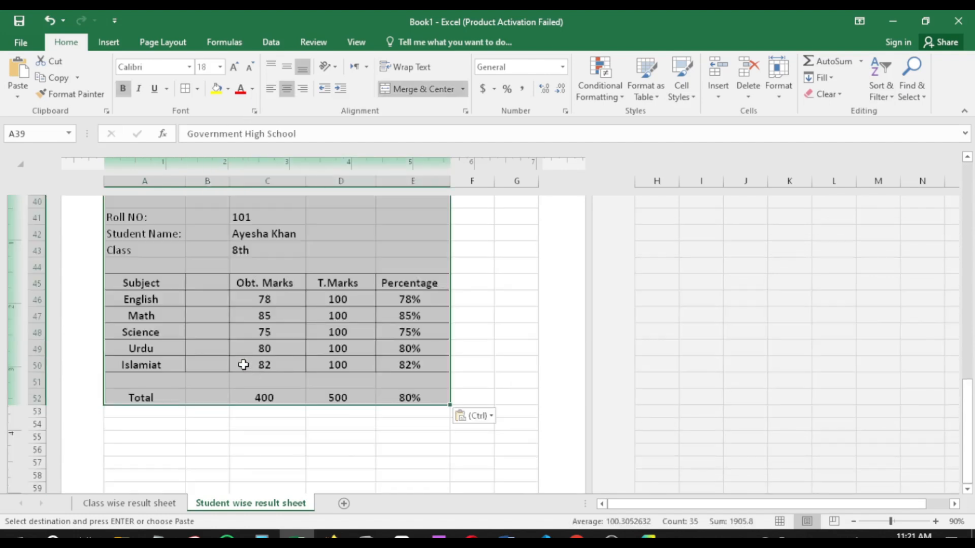
left_click(285, 347)
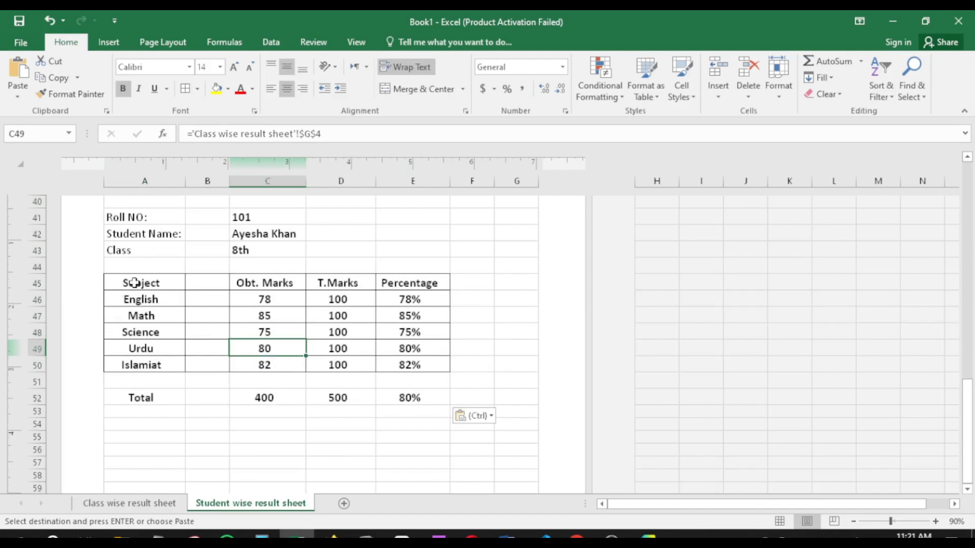
scroll(289, 364, "down", 2)
scroll(292, 363, "up", 7)
scroll(292, 364, "down", 4)
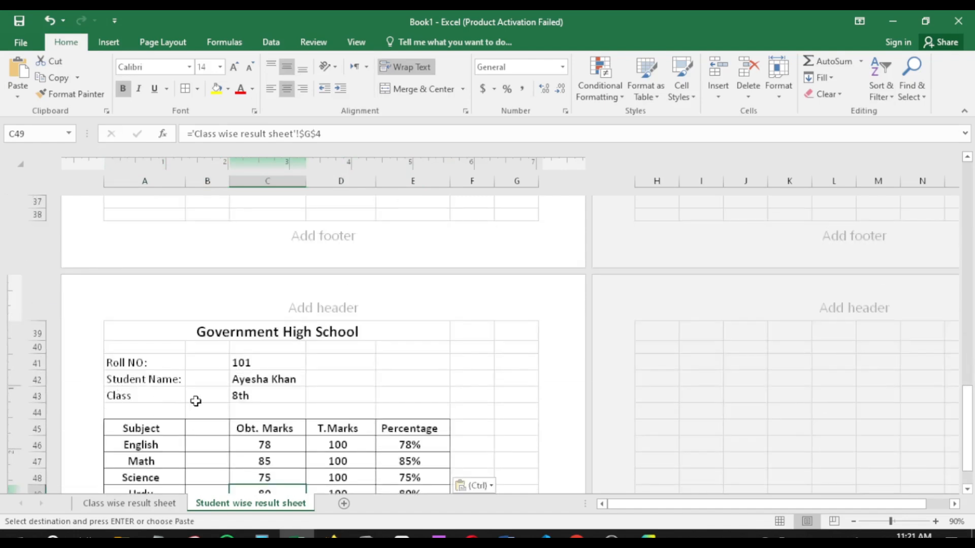
scroll(211, 412, "down", 3)
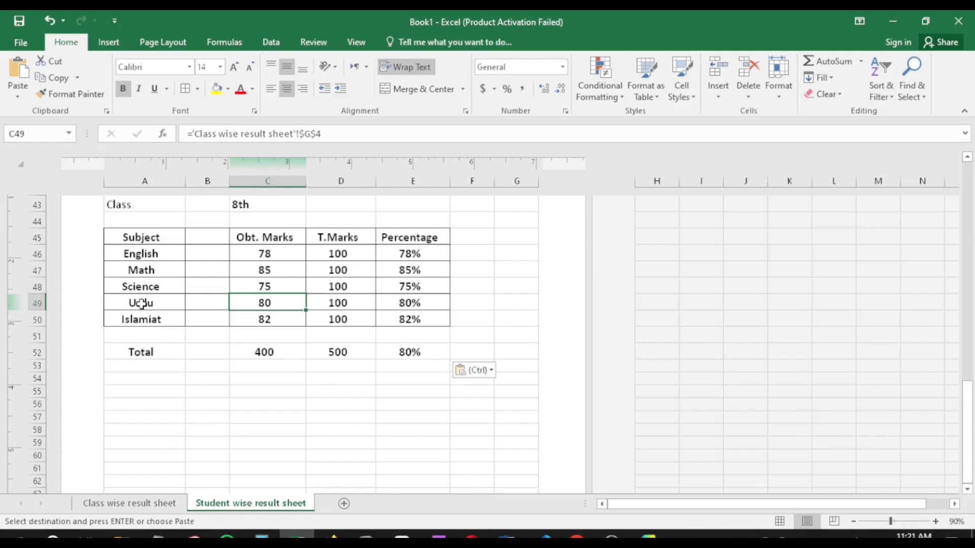
scroll(213, 340, "up", 1)
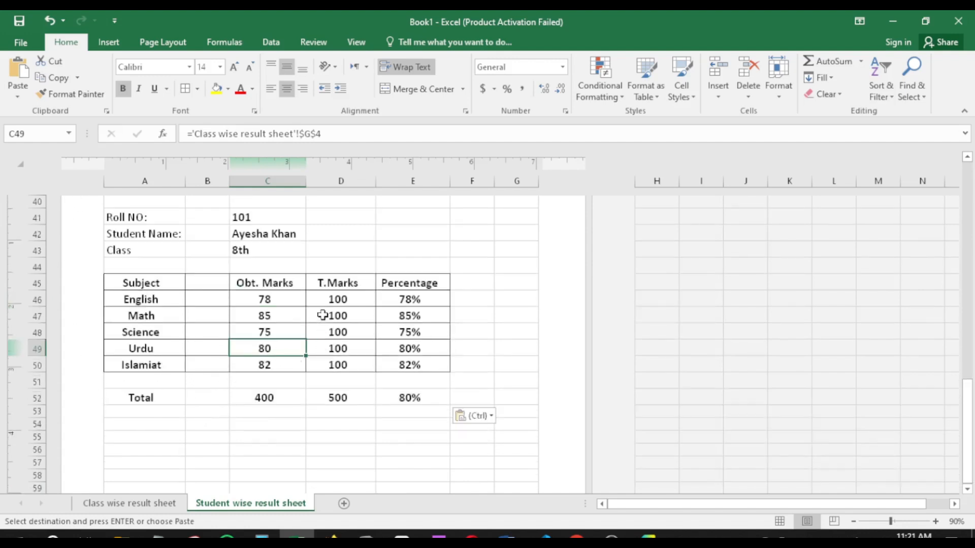
scroll(231, 325, "up", 3)
scroll(260, 393, "down", 3)
left_click_drag(967, 401, 970, 406)
Examine the link formulas of the roll number and student name in C41 and C42 against the original card's roll number cell C3
left_click(269, 306)
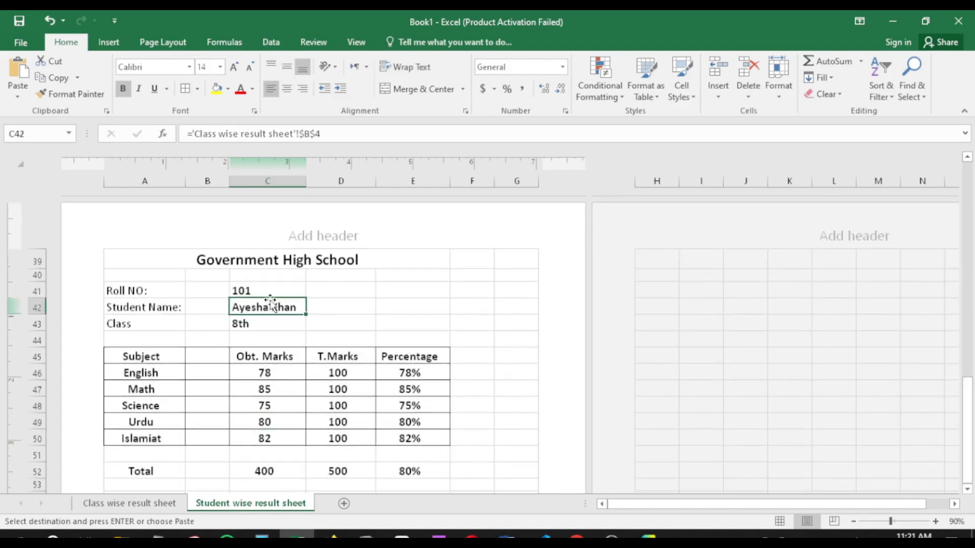
left_click(274, 289)
scroll(277, 304, "up", 2)
scroll(276, 319, "down", 2)
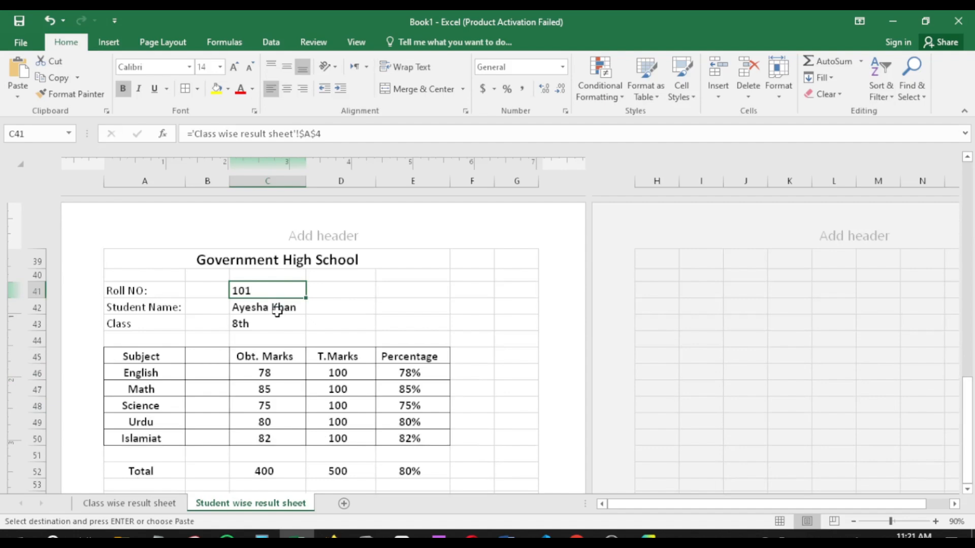
key("Page_Up")
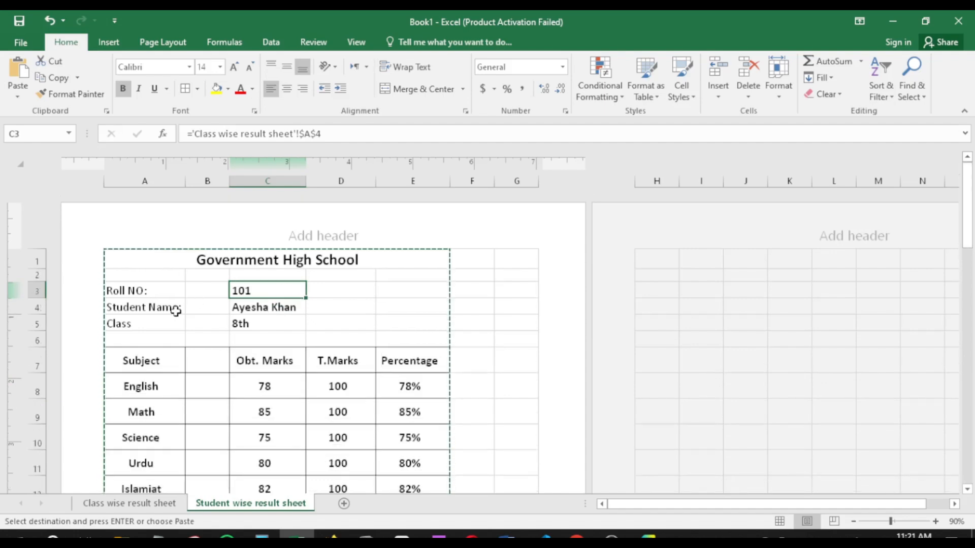
left_click(268, 337)
scroll(294, 363, "down", 9)
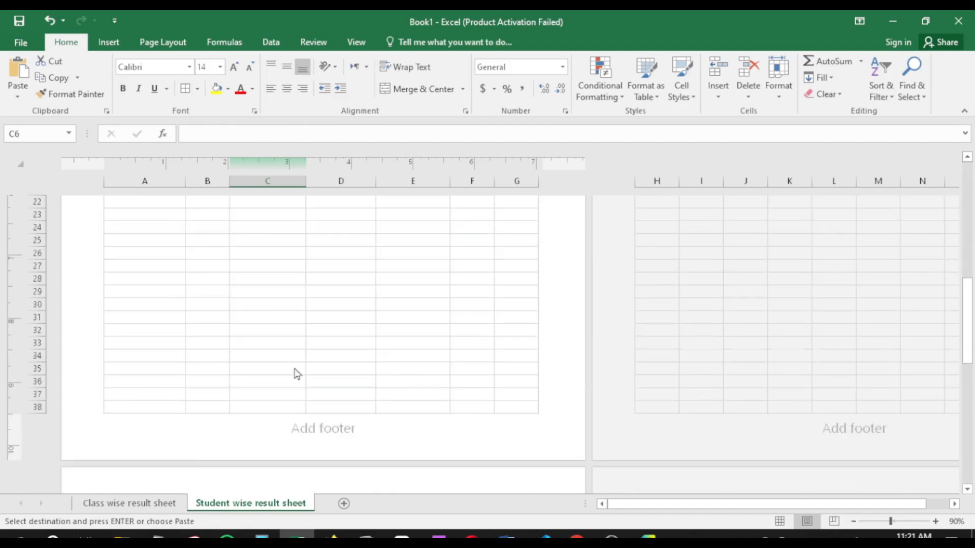
scroll(297, 374, "down", 8)
scroll(264, 259, "up", 4)
left_click(288, 414)
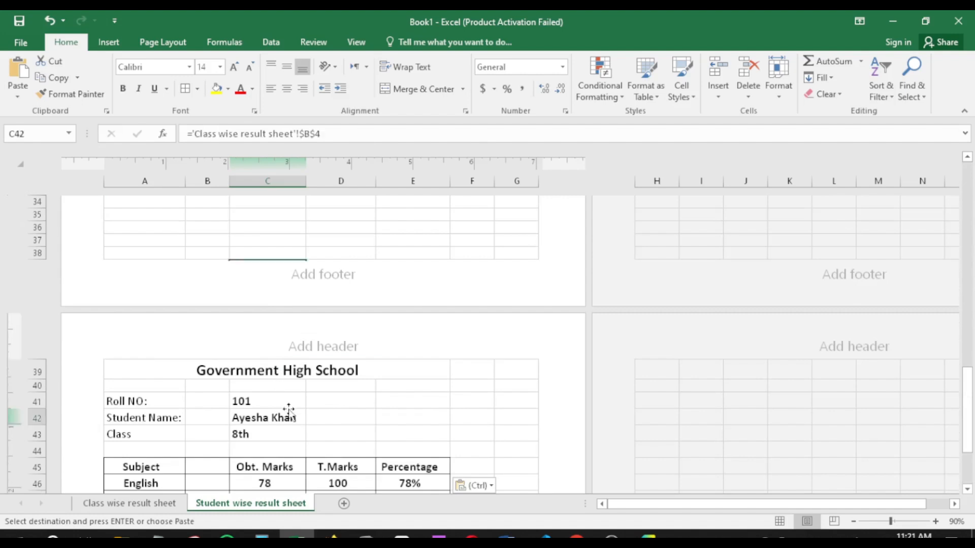
left_click(257, 401)
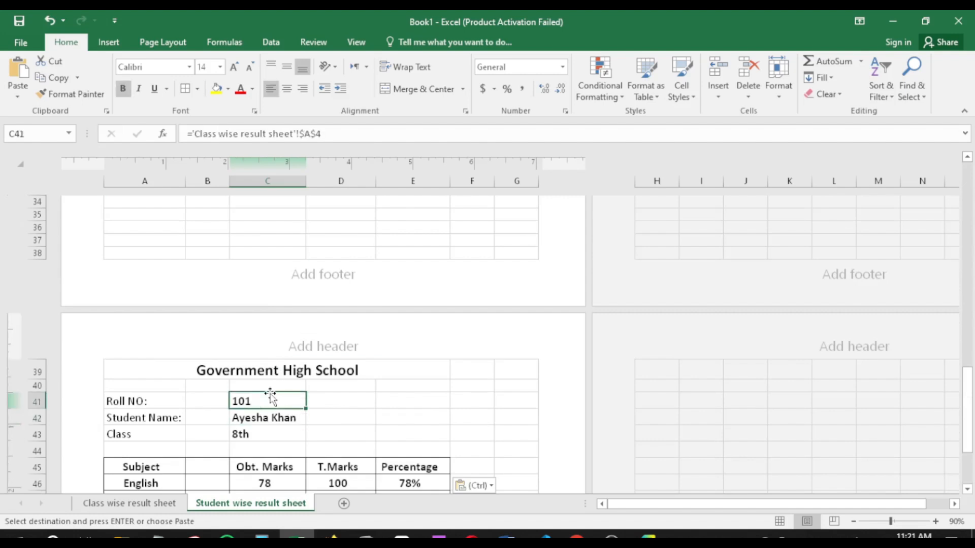
left_click(138, 504)
left_click(118, 248)
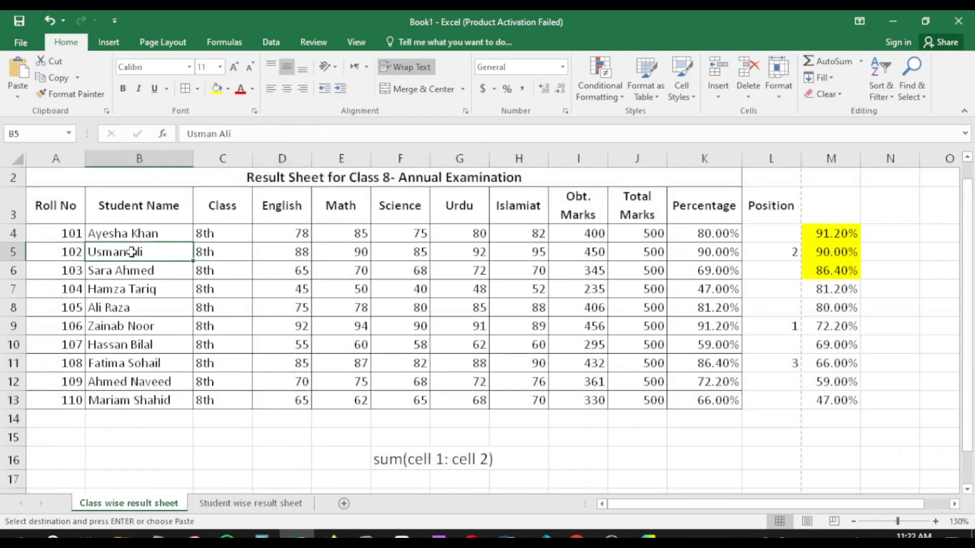
right_click(133, 251)
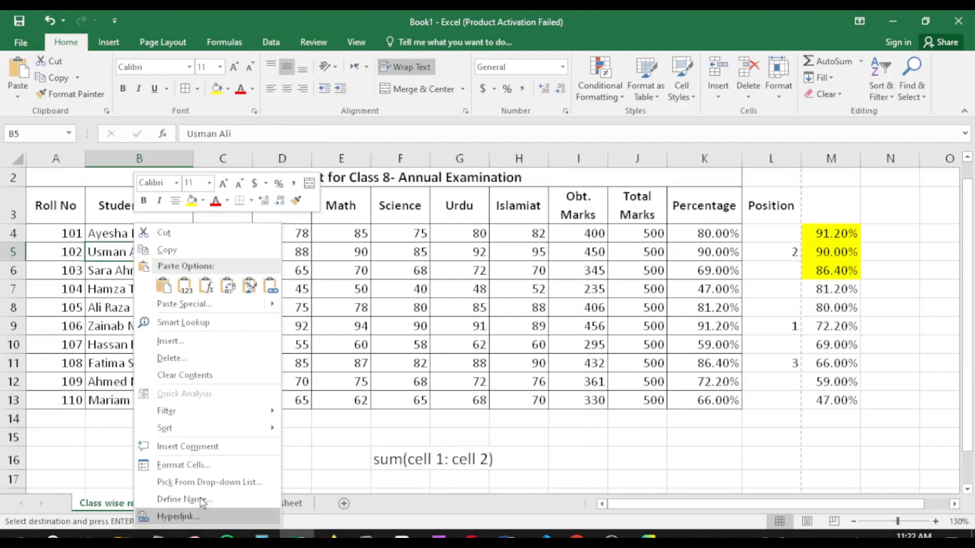
key("Escape")
left_click(246, 504)
key("ctrl+v")
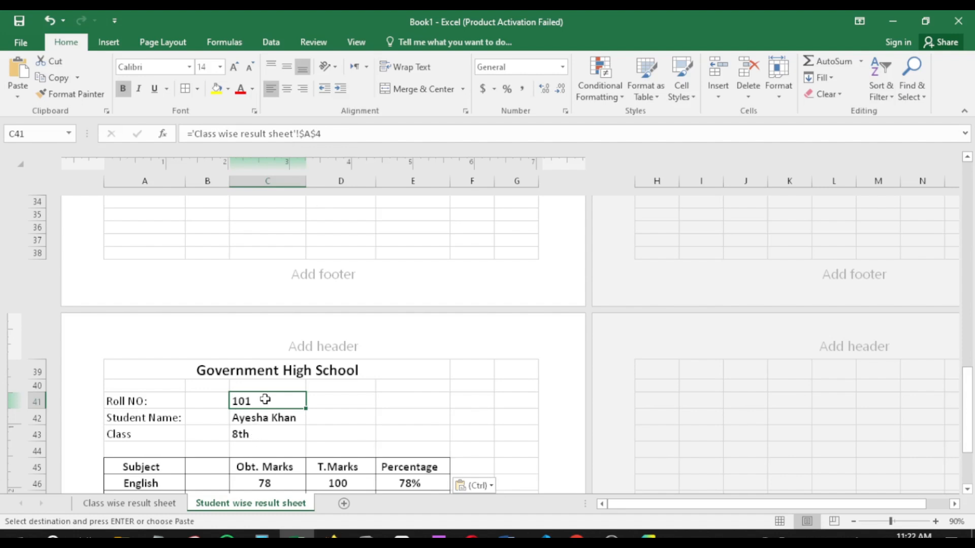
Find the second student's roll number in the Class wise result sheet and change the link in C41 of the copied card to $A$5
left_click(142, 503)
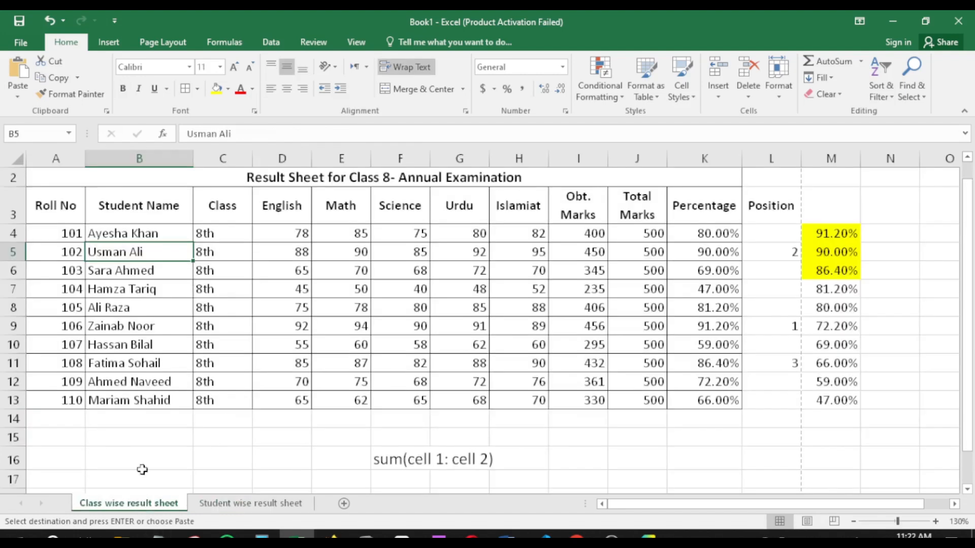
left_click(79, 249)
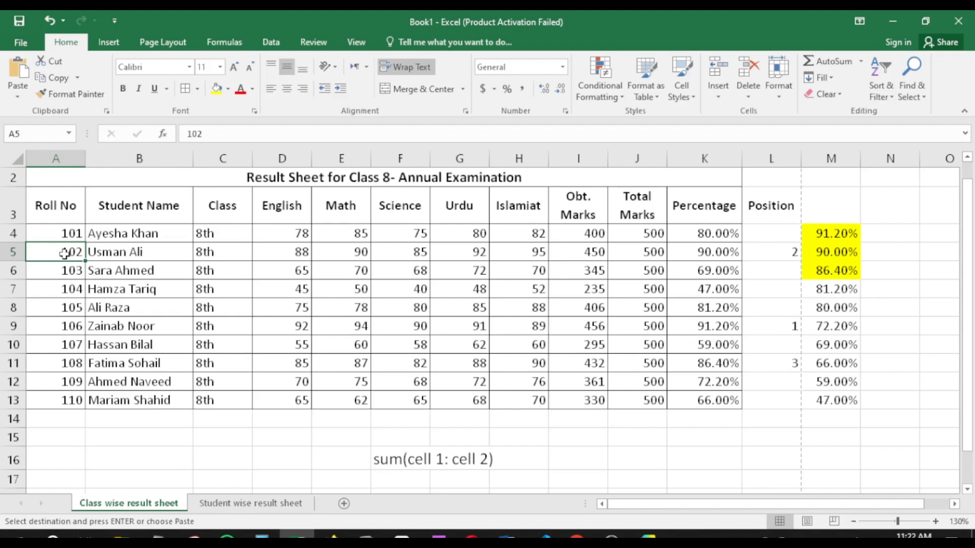
left_click(250, 503)
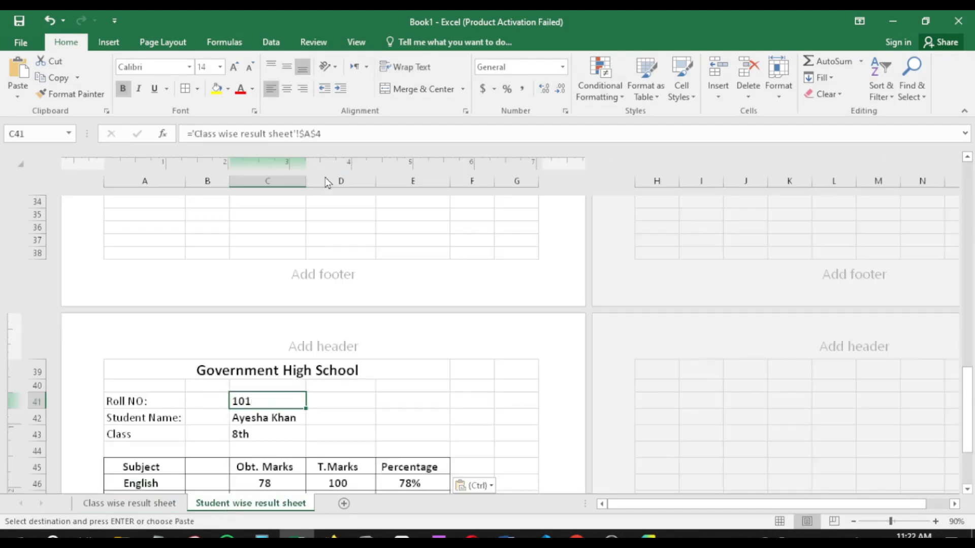
left_click(351, 134)
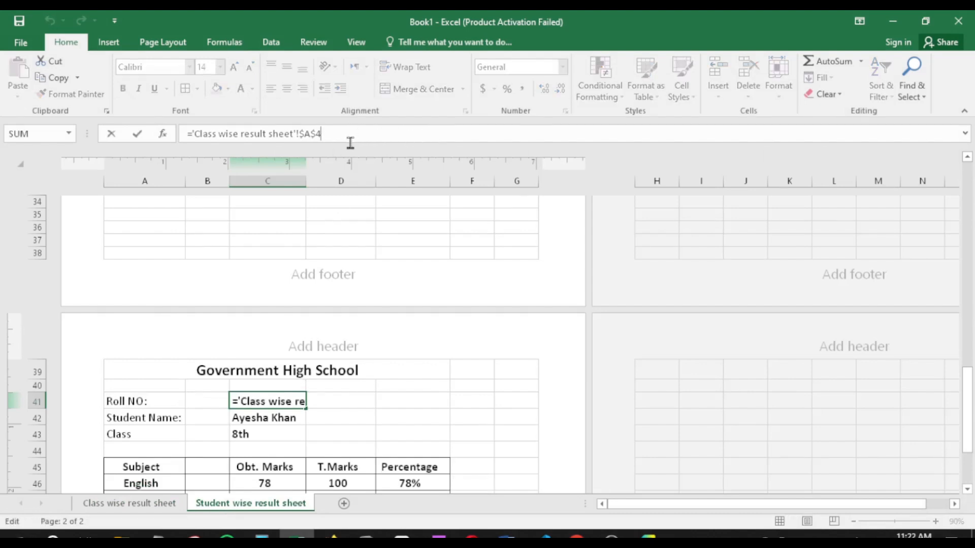
key("BackSpace")
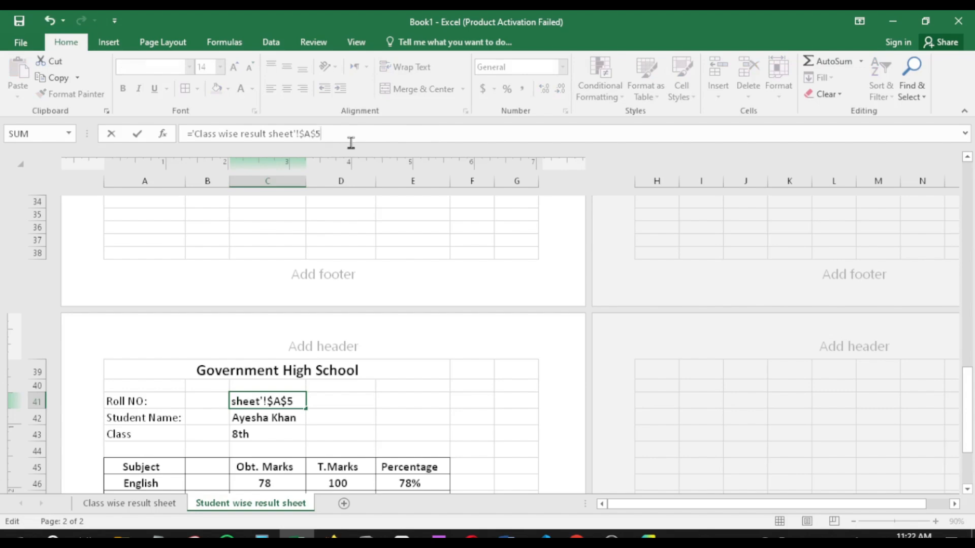
key("Return")
left_click(262, 401)
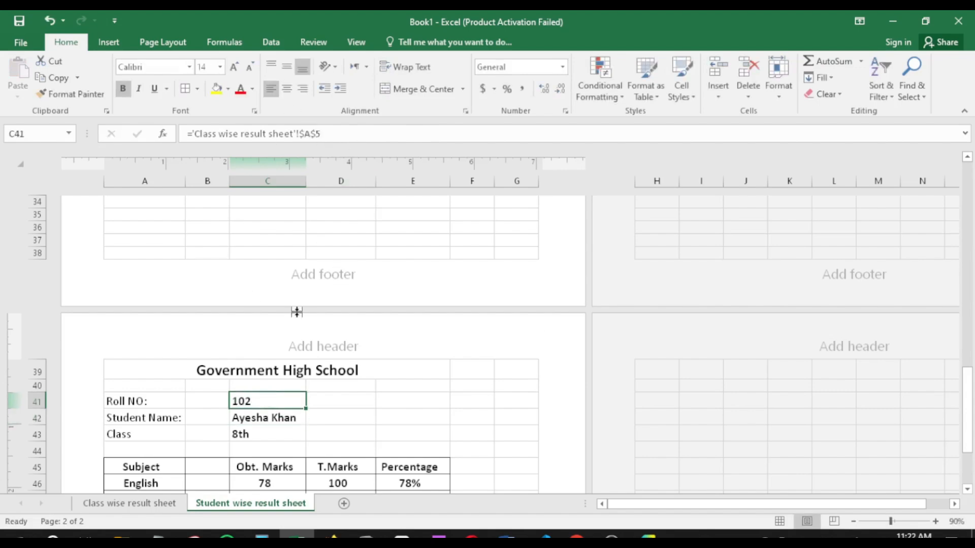
Find the second student's name in the Class wise result sheet and change the link in C42 of the copied card to $B$5
left_click(274, 419)
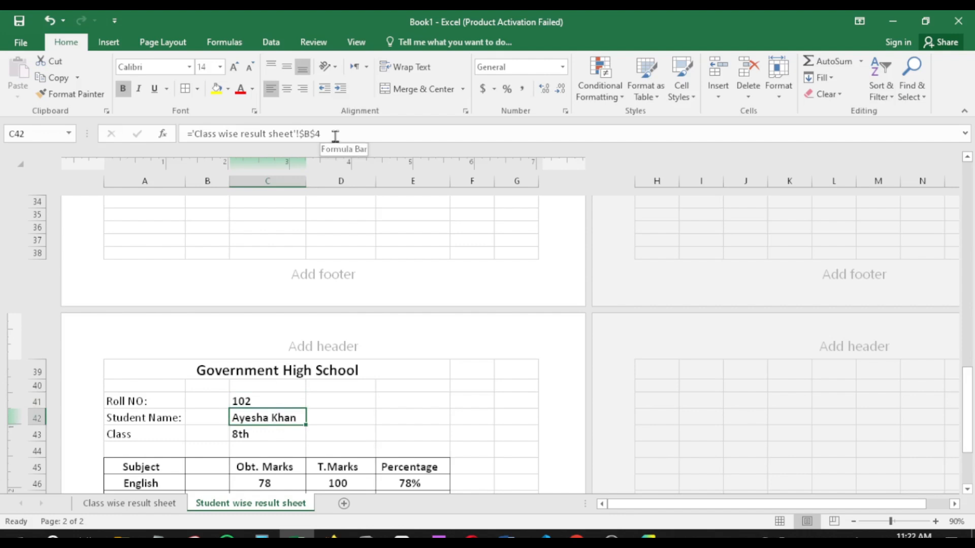
left_click(153, 503)
left_click(135, 258)
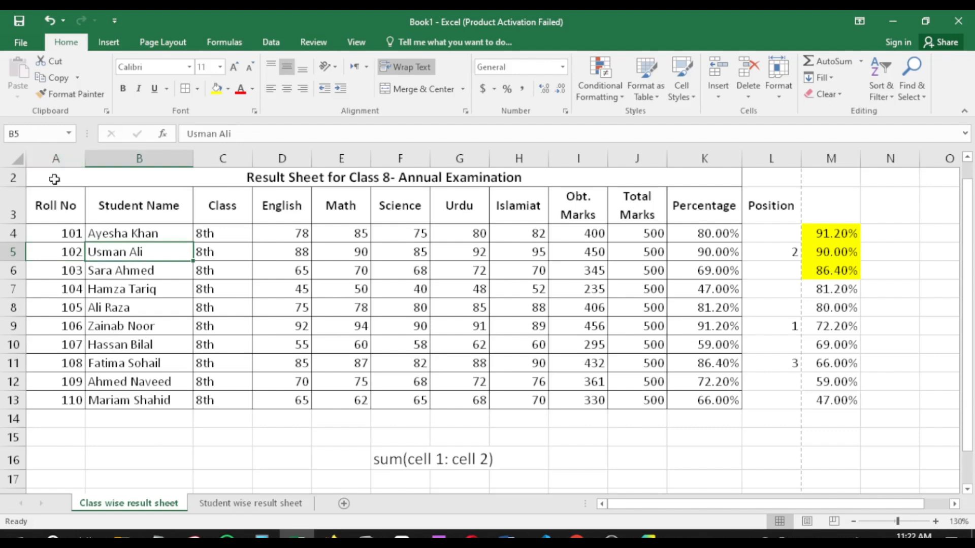
left_click(252, 503)
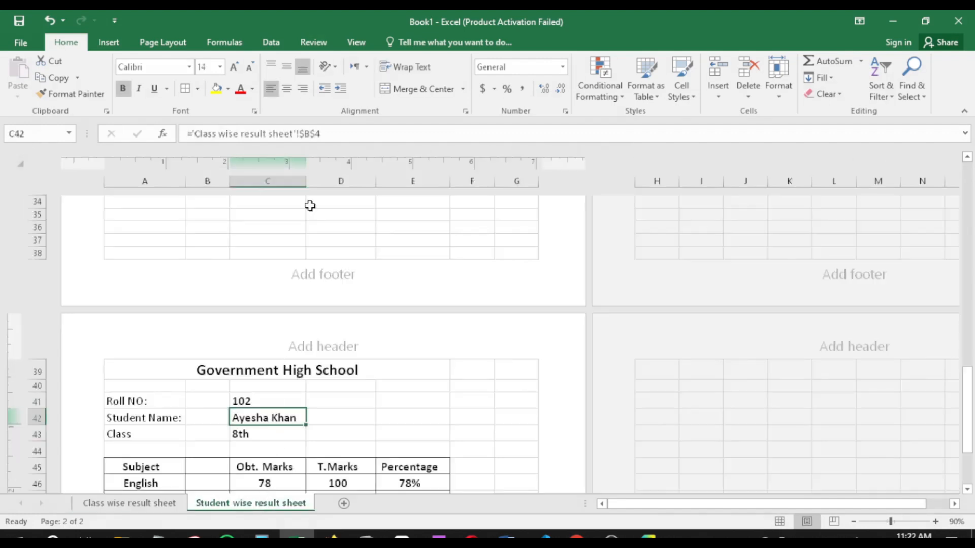
left_click(323, 136)
key("BackSpace")
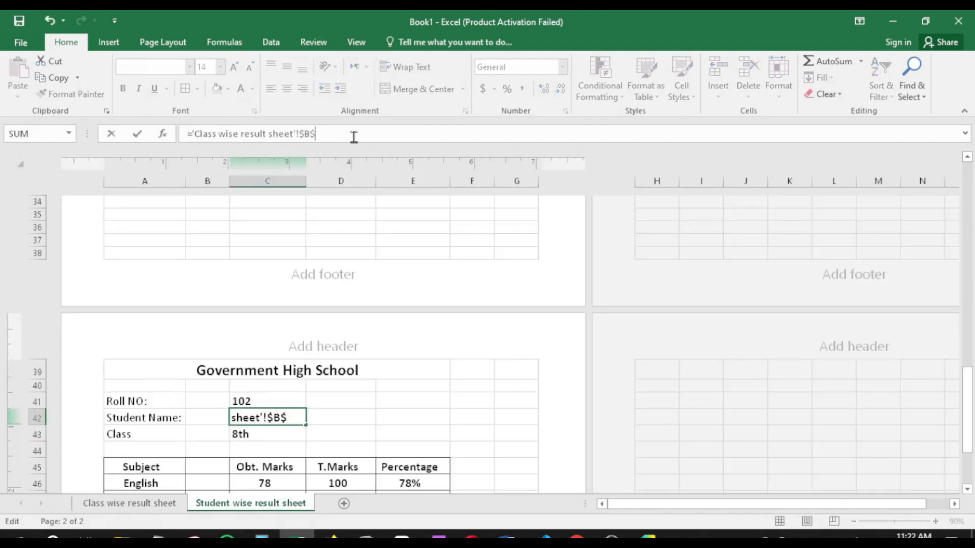
key("Return")
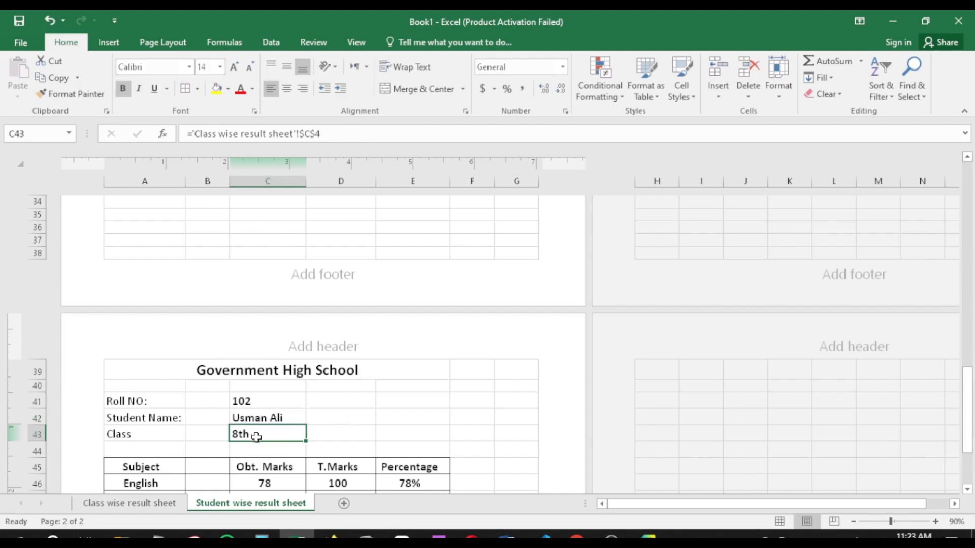
Change the class link in C43 of the second card to $C$5 of the Class wise result sheet
left_click(330, 134)
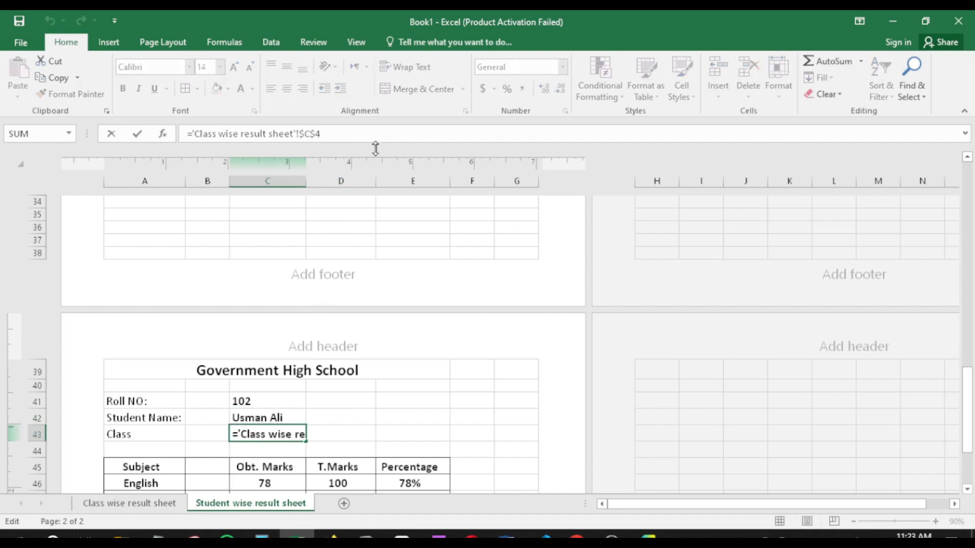
key("BackSpace")
type("5")
key("Return")
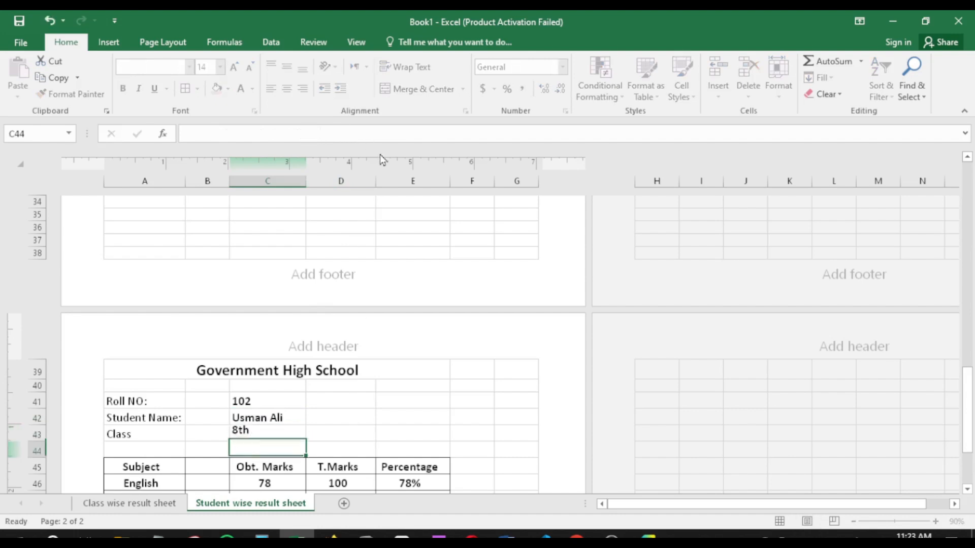
Review the link formulas of the roll number, student name and class in C41, C42 and C43
scroll(319, 354, "down", 1)
left_click(256, 363)
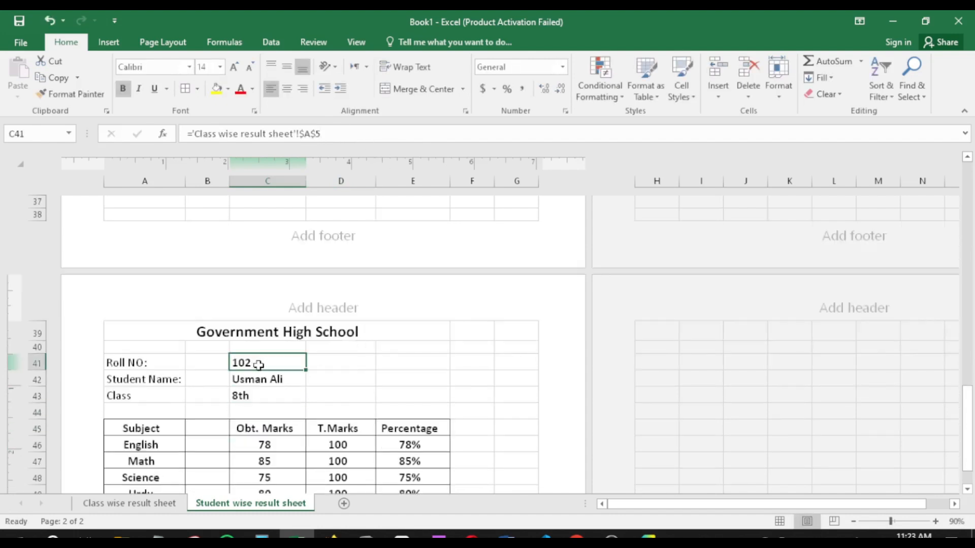
left_click(286, 376)
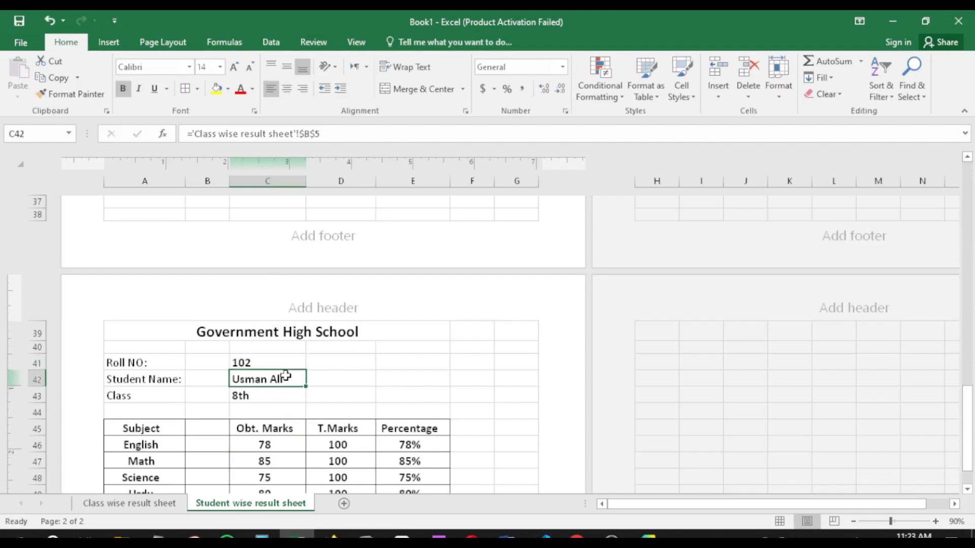
left_click(276, 352)
left_click(283, 375)
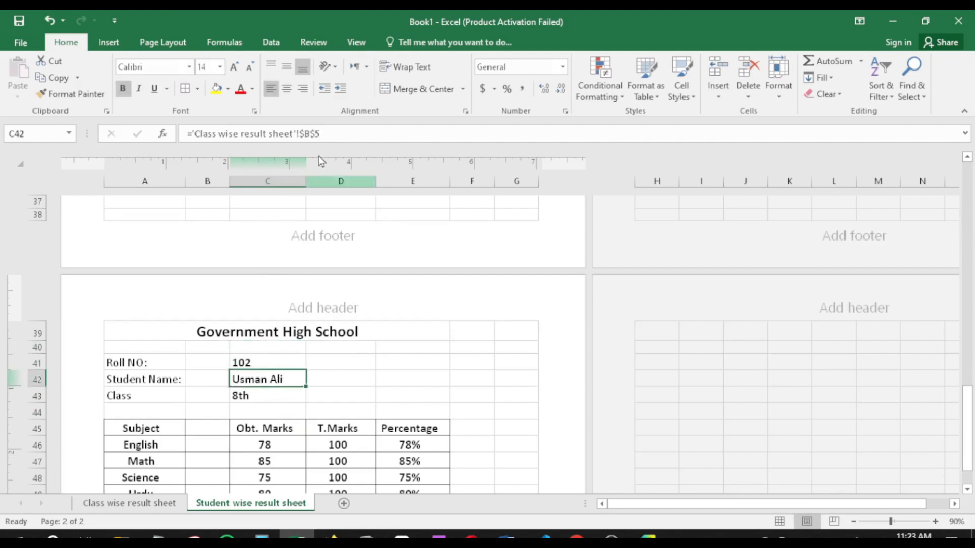
left_click(281, 399)
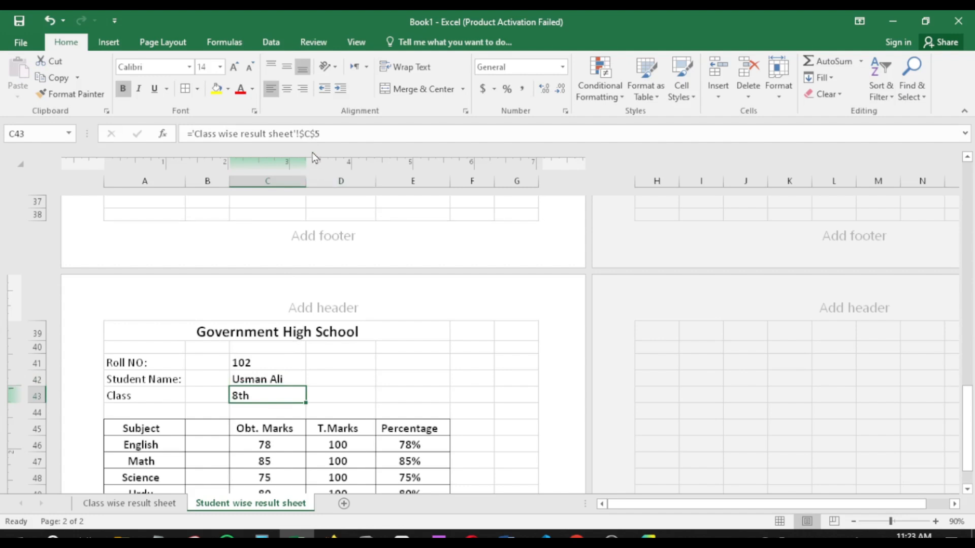
Locate the second student's English marks in the Class wise result sheet and change the link in C46 to $D$5
scroll(255, 369, "down", 1)
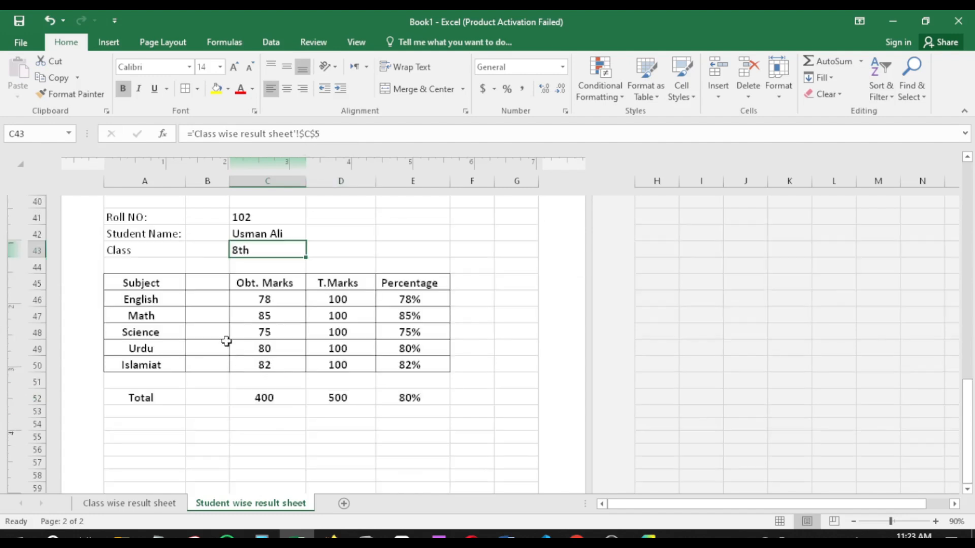
left_click(272, 301)
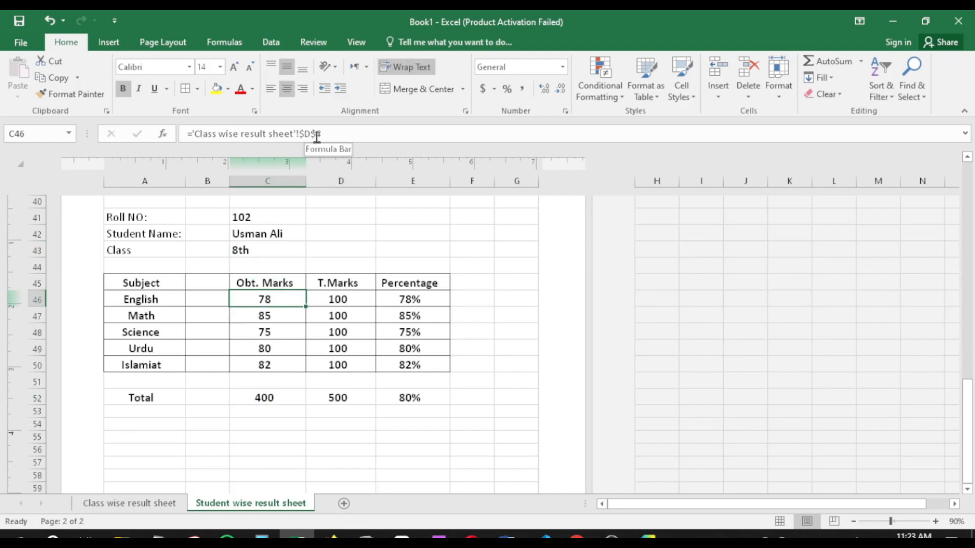
left_click(162, 505)
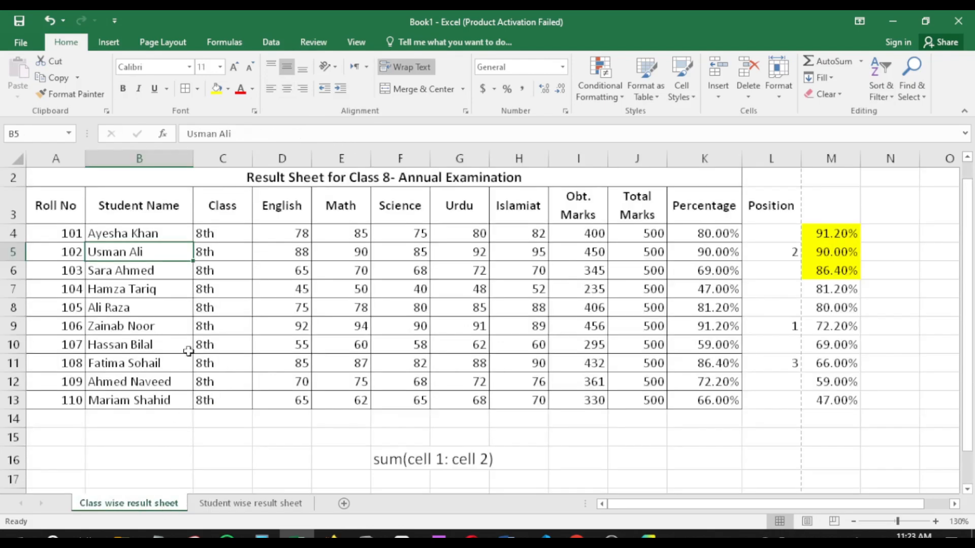
left_click(302, 251)
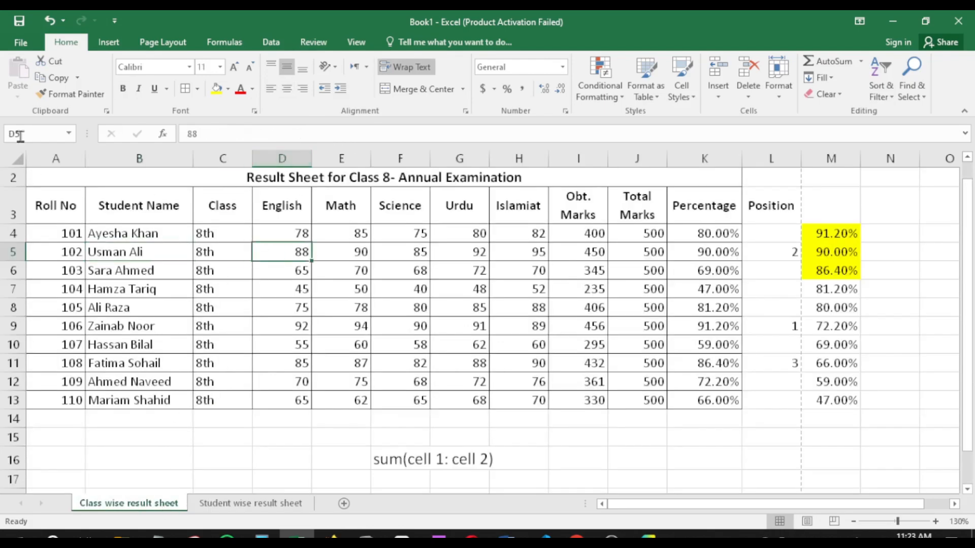
left_click(274, 505)
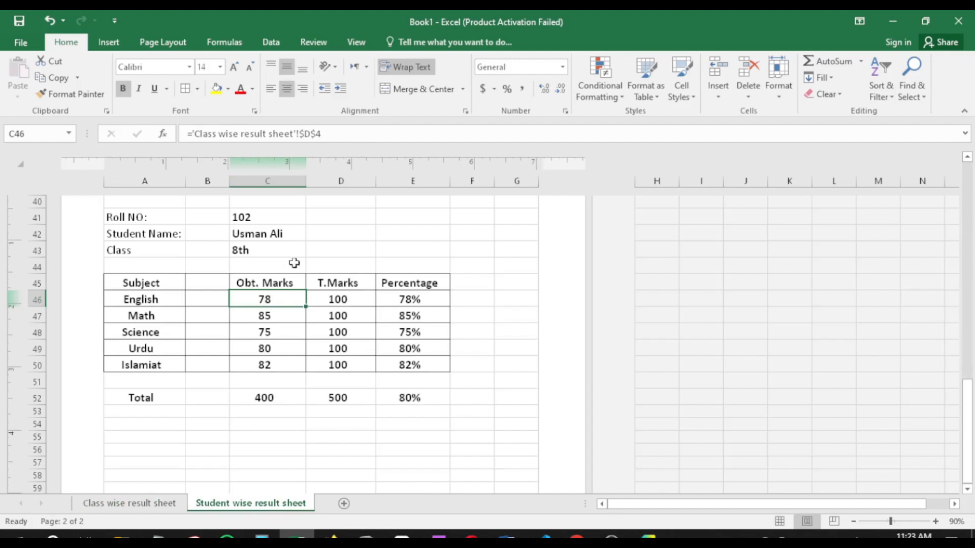
left_click(364, 133)
key("BackSpace")
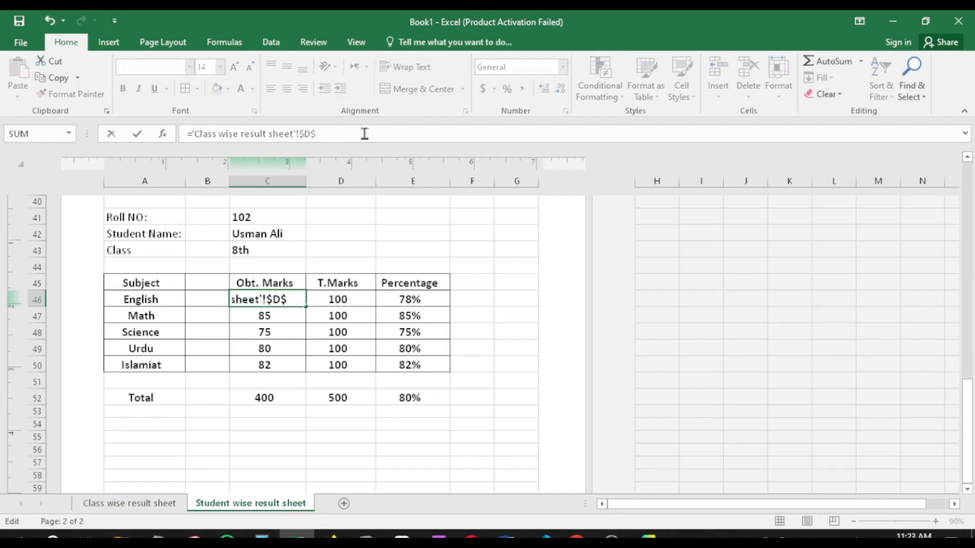
type("5")
key("Return")
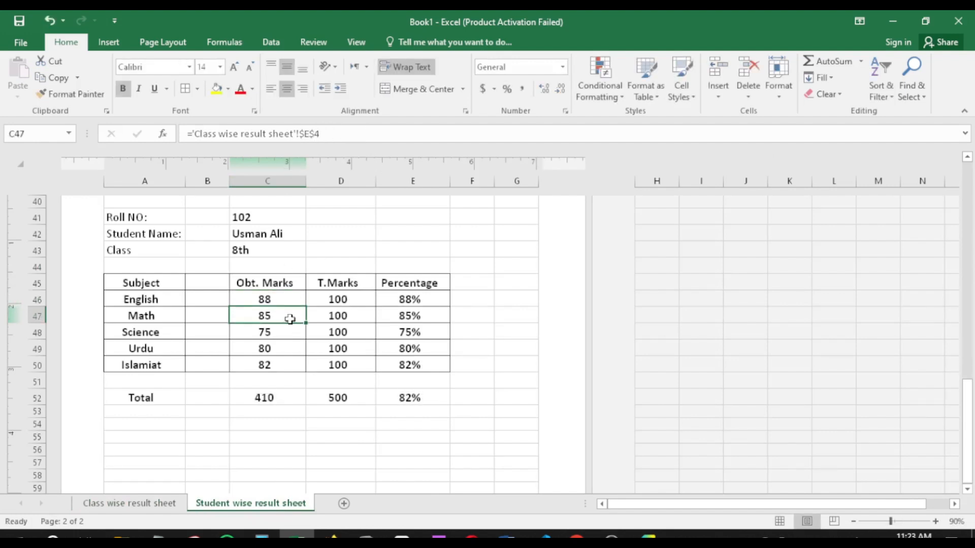
Relink the obtained marks for Math in C47 to $E$5 and for Science in C48 to $F$5
left_click(356, 136)
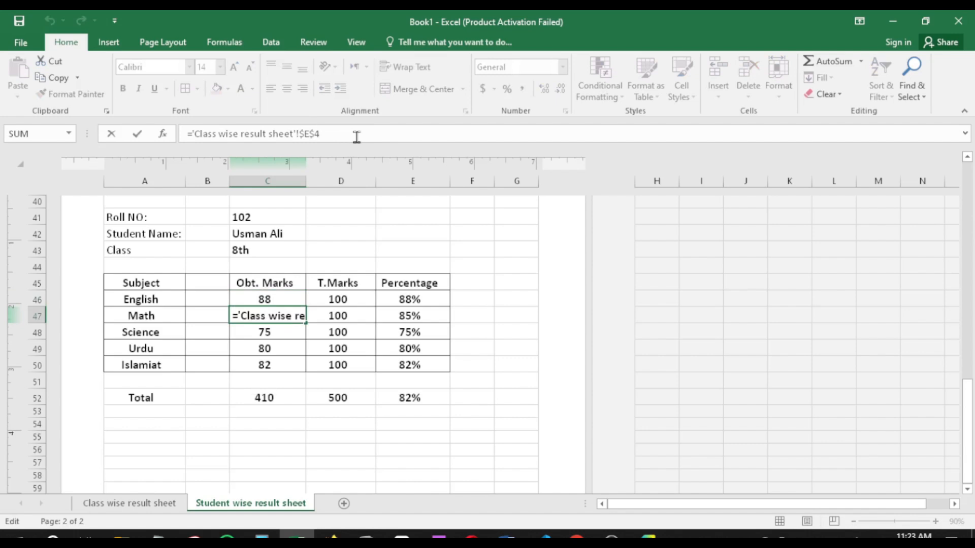
key("BackSpace")
key("Return")
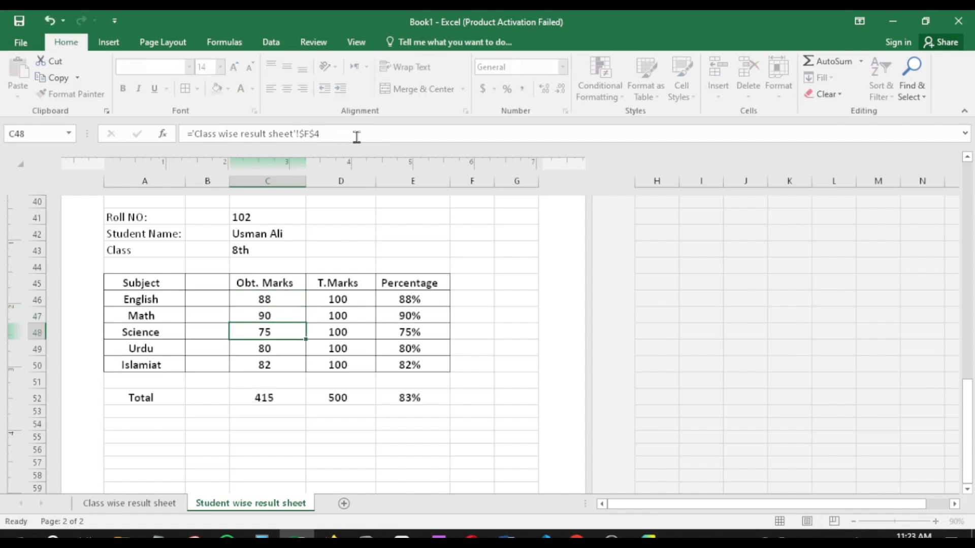
left_click(356, 137)
key("BackSpace")
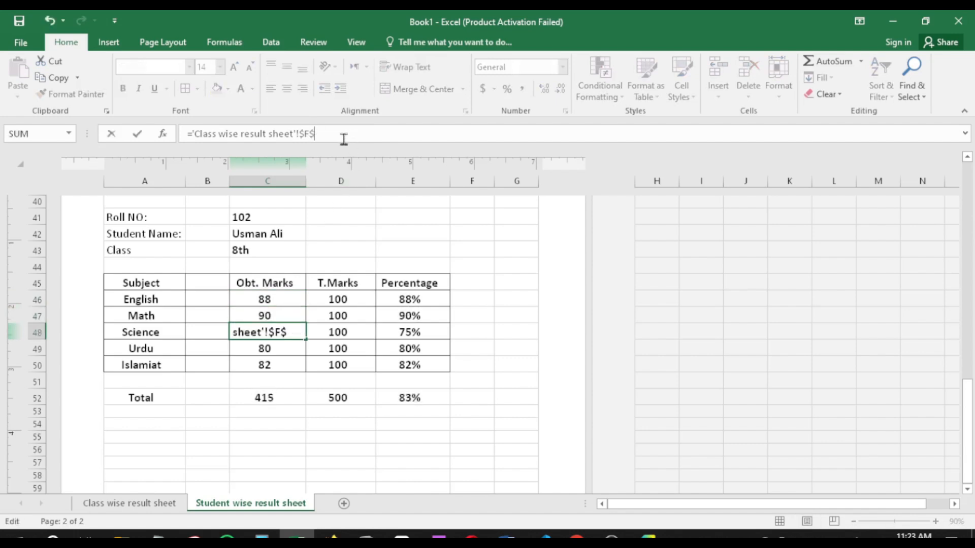
type("5")
key("Return")
Relink the obtained marks for Urdu in C49 to $G$5 and for Islamiat in C50 to $H$5
left_click(344, 136)
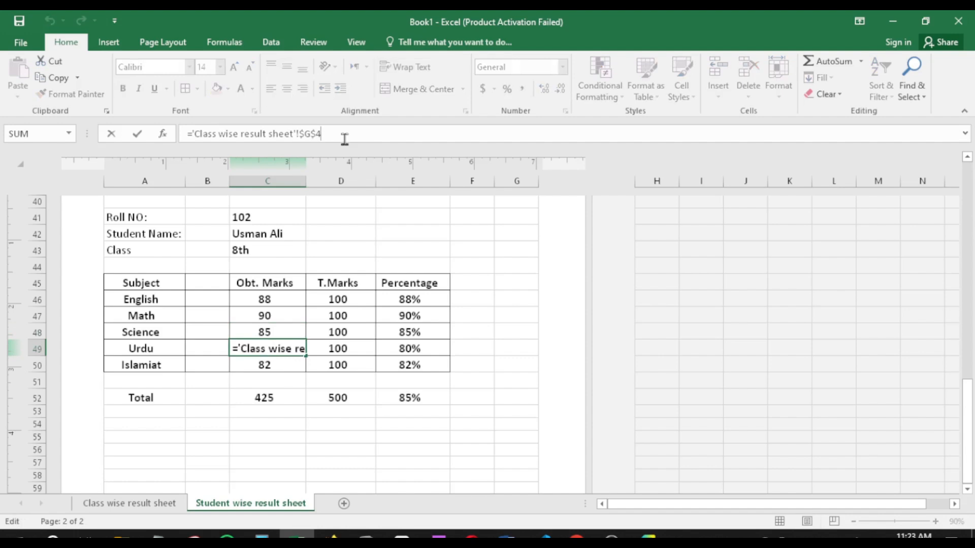
key("BackSpace")
key("Return")
left_click(344, 136)
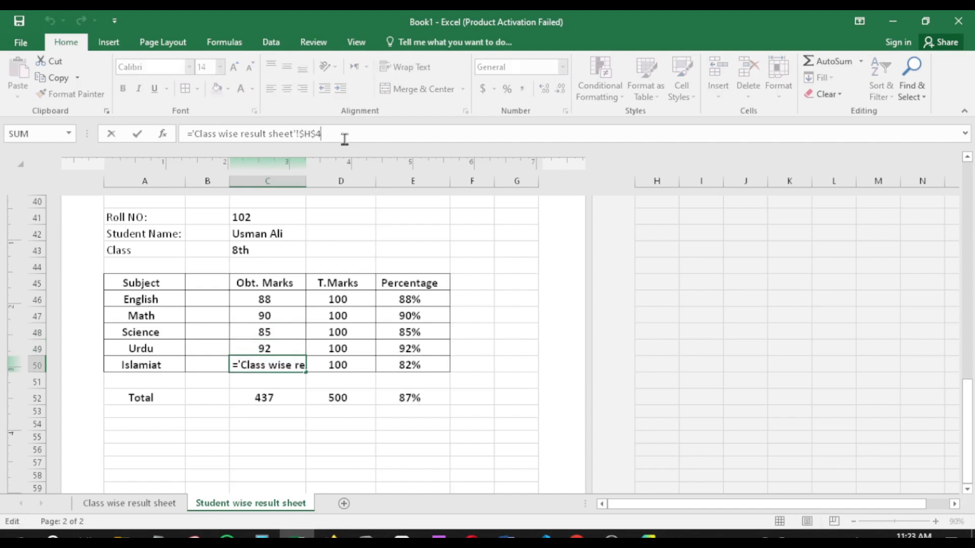
key("BackSpace")
key("Return")
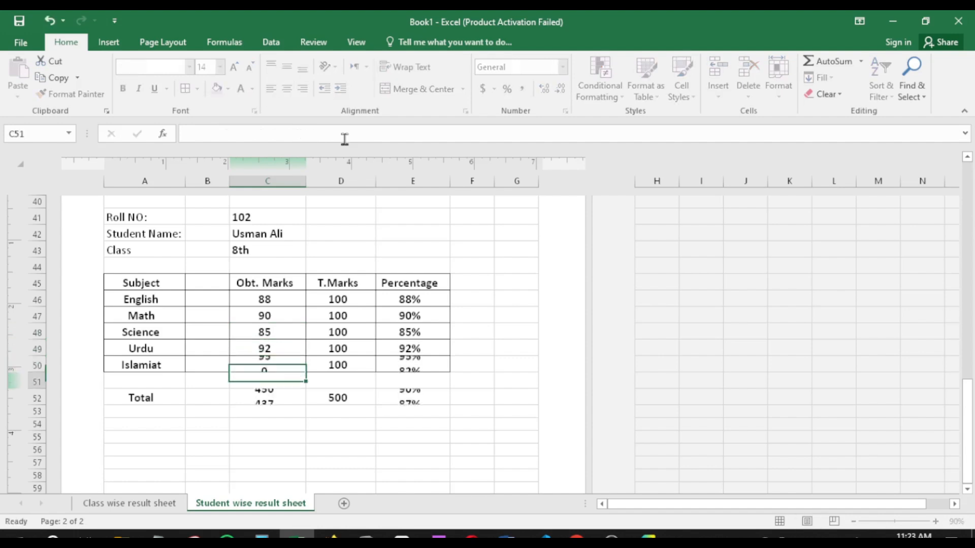
Check the formulas of the total obtained marks, the English percentage and the total percentage in C52, E46 and E52
left_click(272, 394)
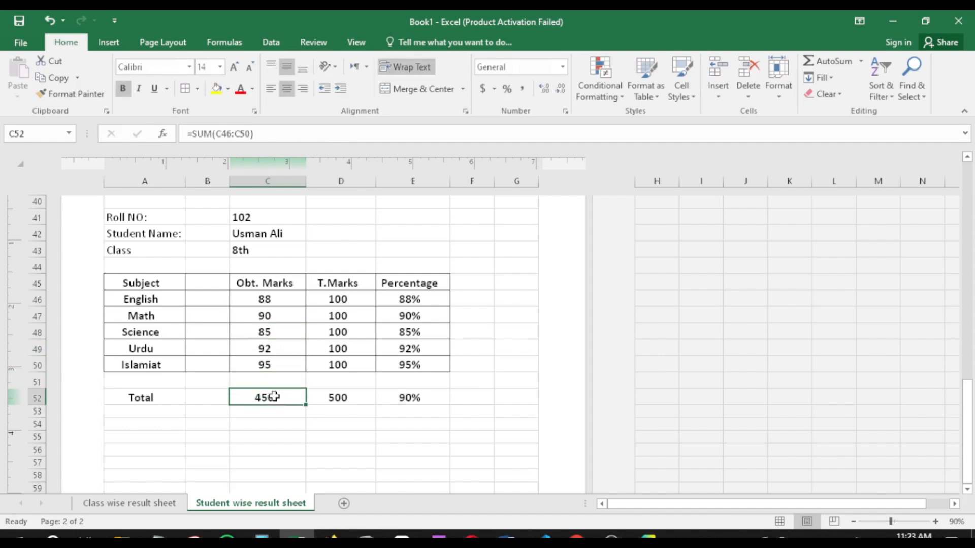
left_click(425, 299)
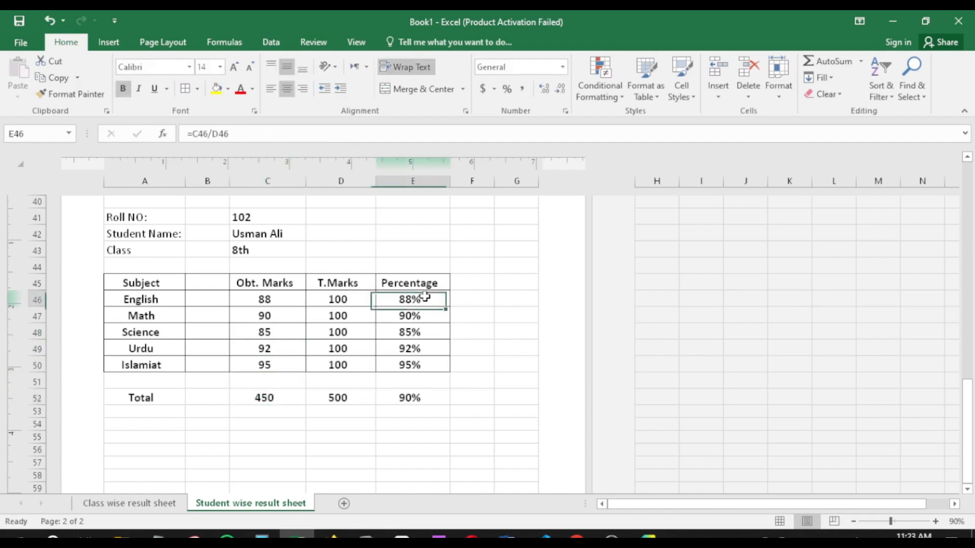
left_click(413, 396)
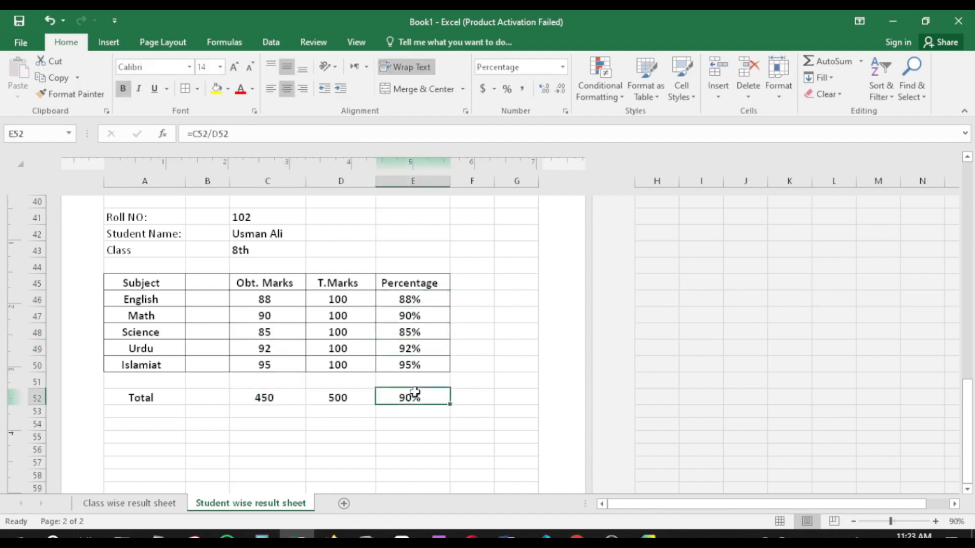
Copy the second student's result card in A39:E52 and paste it at cell A82, at the start of the third page
scroll(264, 332, "up", 1)
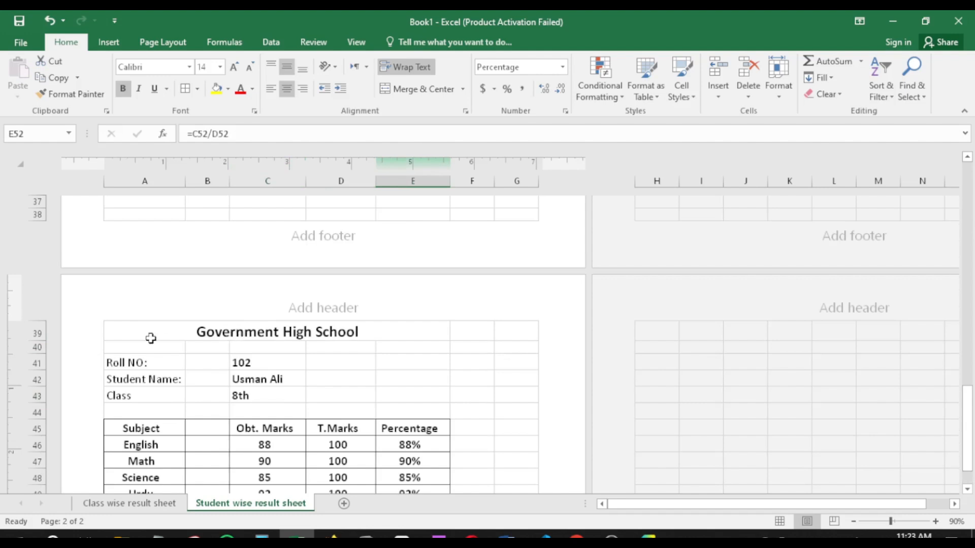
left_click_drag(147, 325, 383, 338)
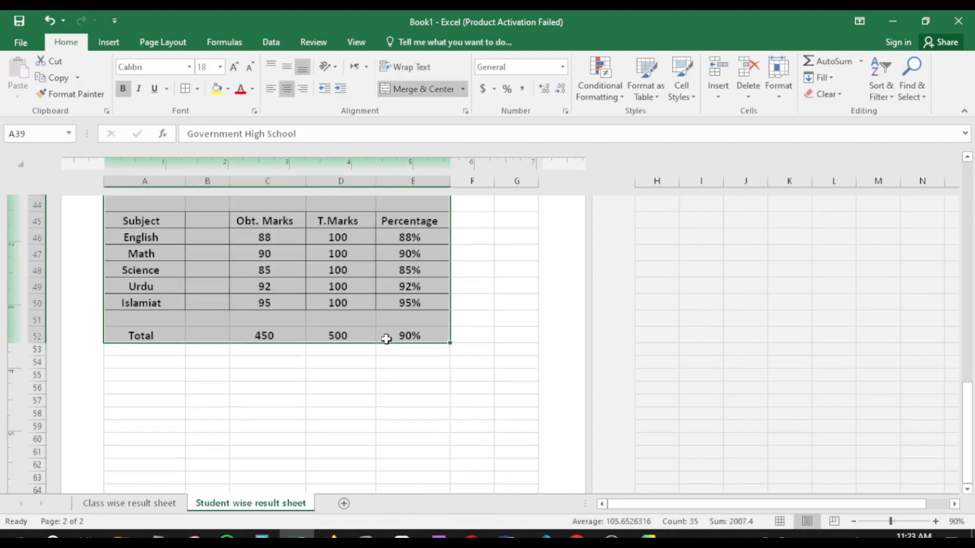
key("ctrl+c")
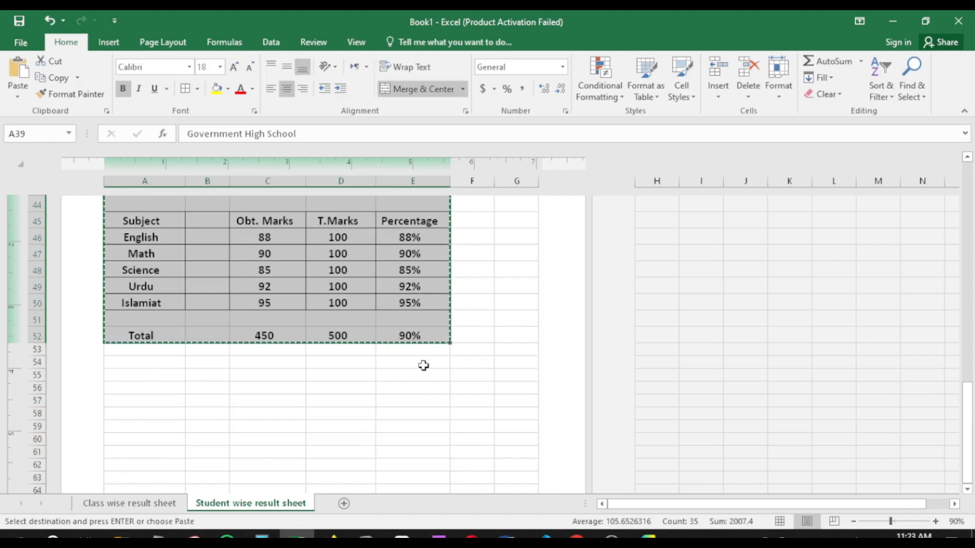
key("Page_Down")
key("Page_Down")
scroll(131, 274, "up", 2)
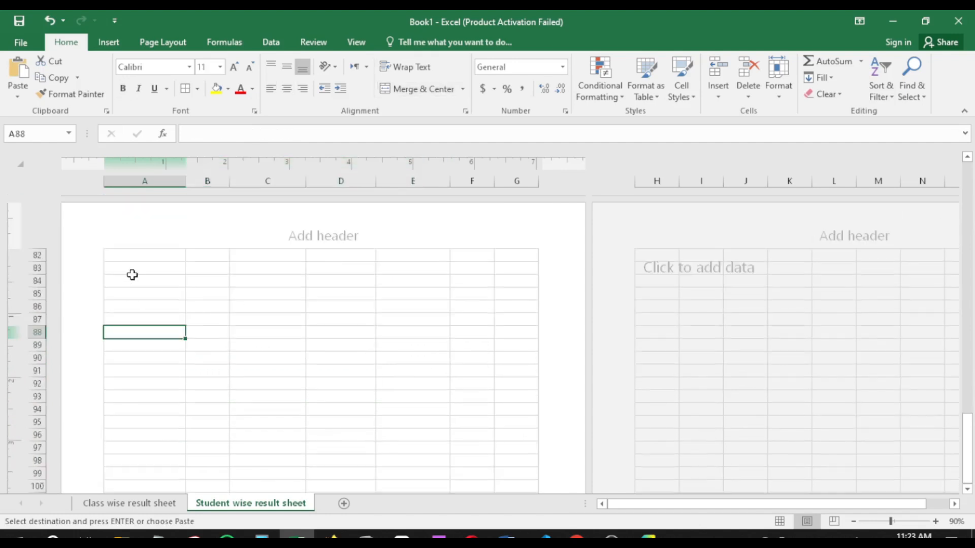
left_click(140, 259)
scroll(148, 274, "up", 2)
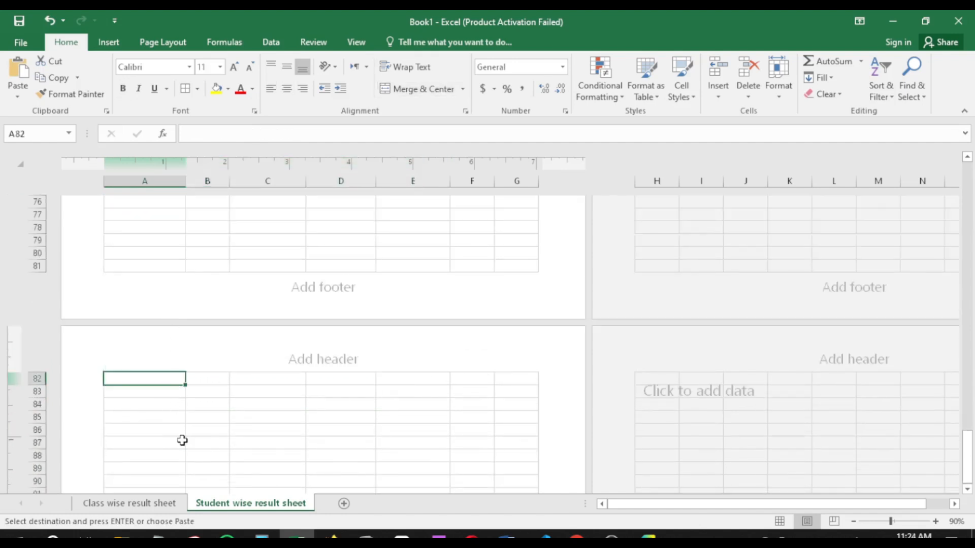
key("ctrl+v")
scroll(229, 409, "down", 1)
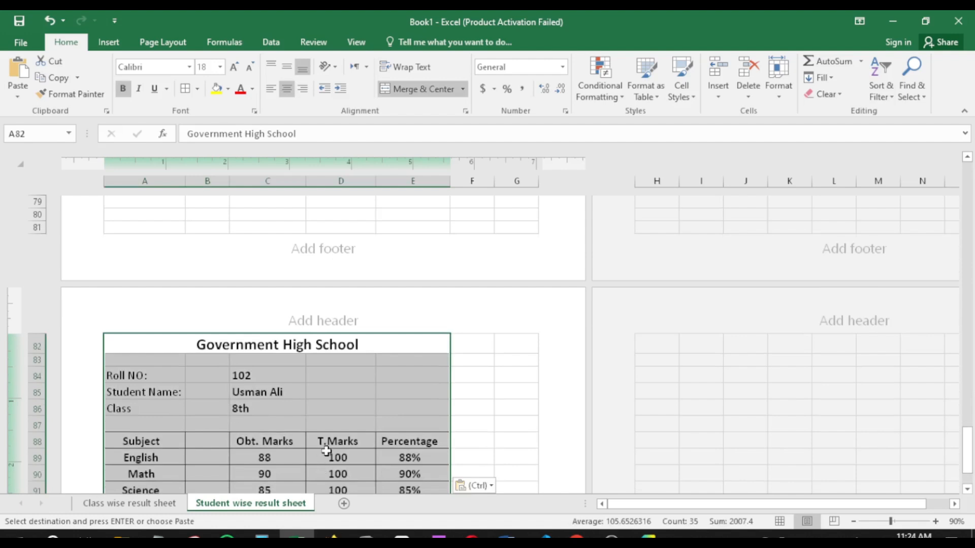
Check the third student's cells in row 6 of the class-wise result sheet, from roll number to Islamiat marks, against the pasted card
scroll(327, 451, "down", 1)
left_click(249, 288)
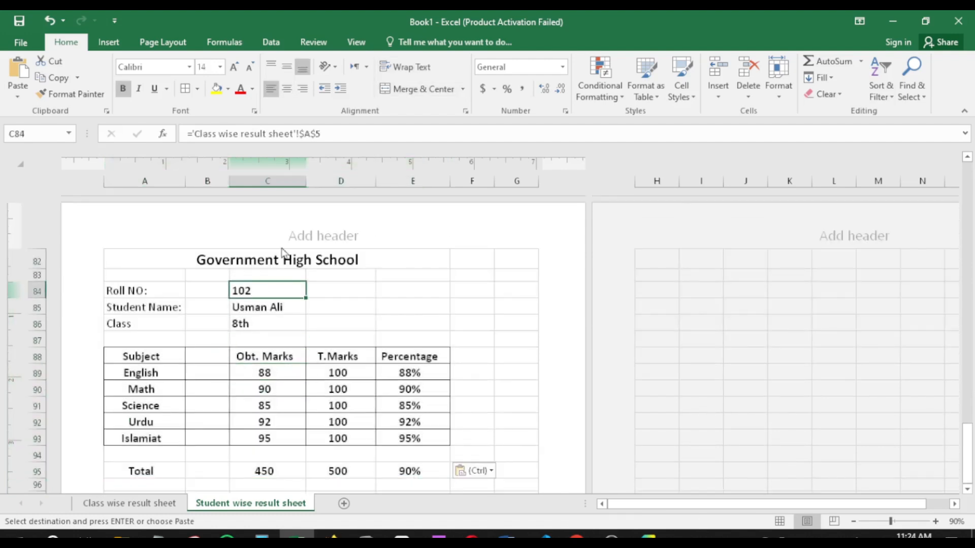
left_click(154, 505)
left_click(68, 272)
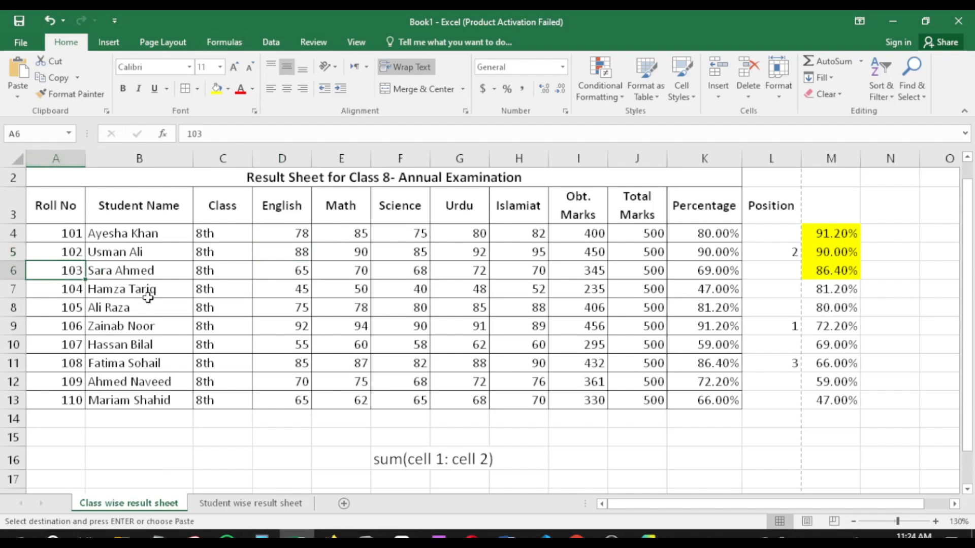
left_click(134, 272)
left_click(230, 271)
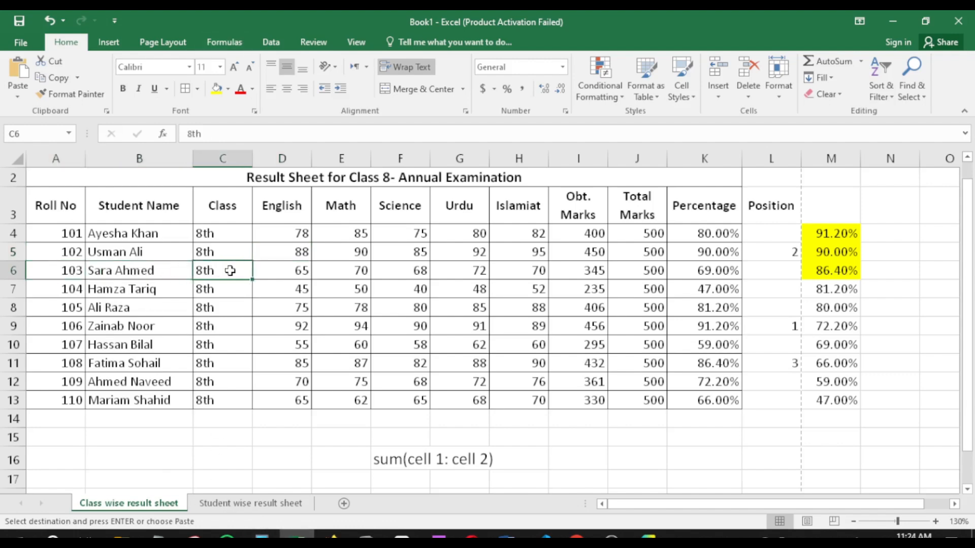
left_click(274, 270)
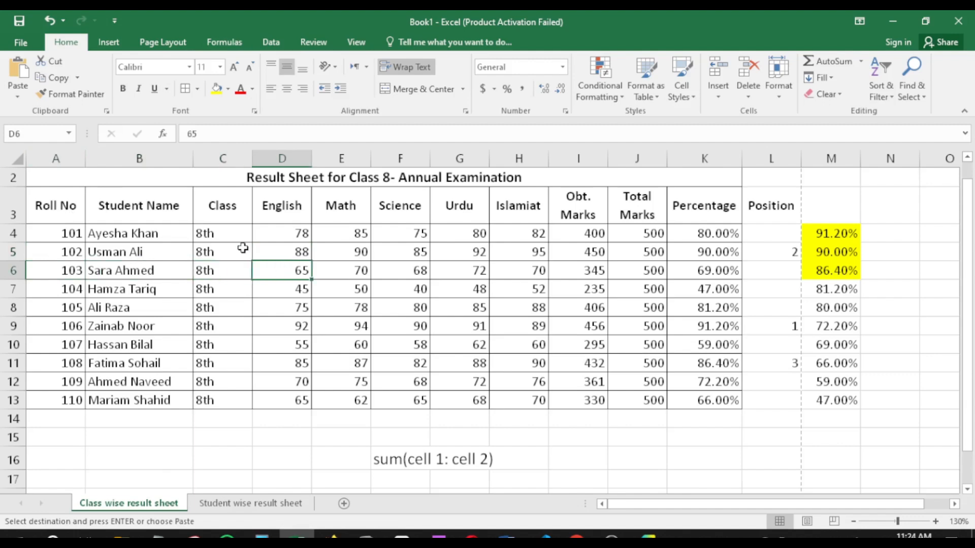
left_click(355, 275)
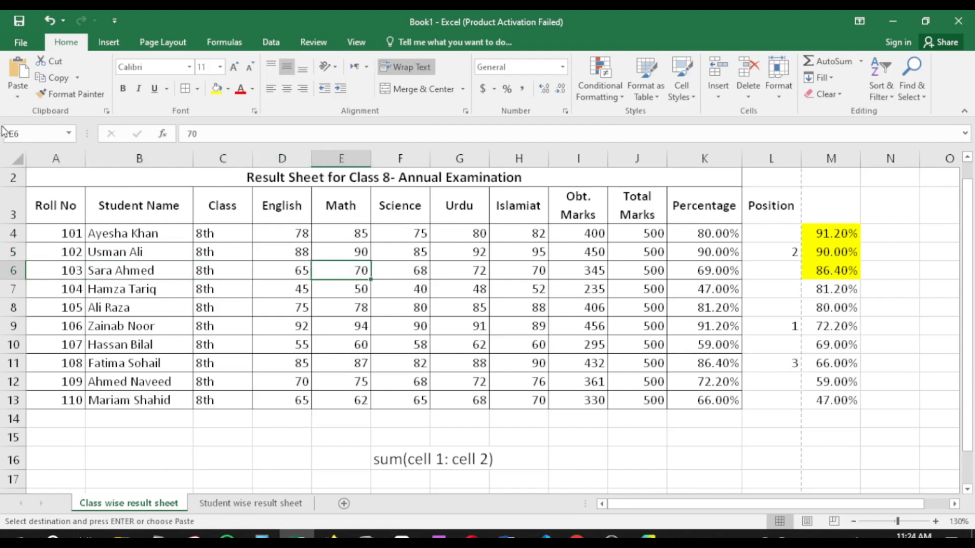
left_click(405, 270)
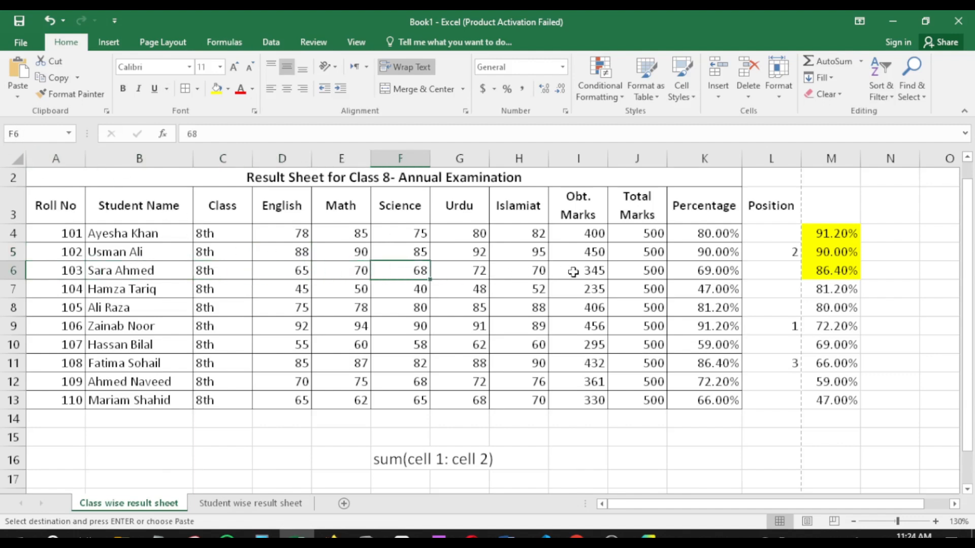
left_click(534, 272)
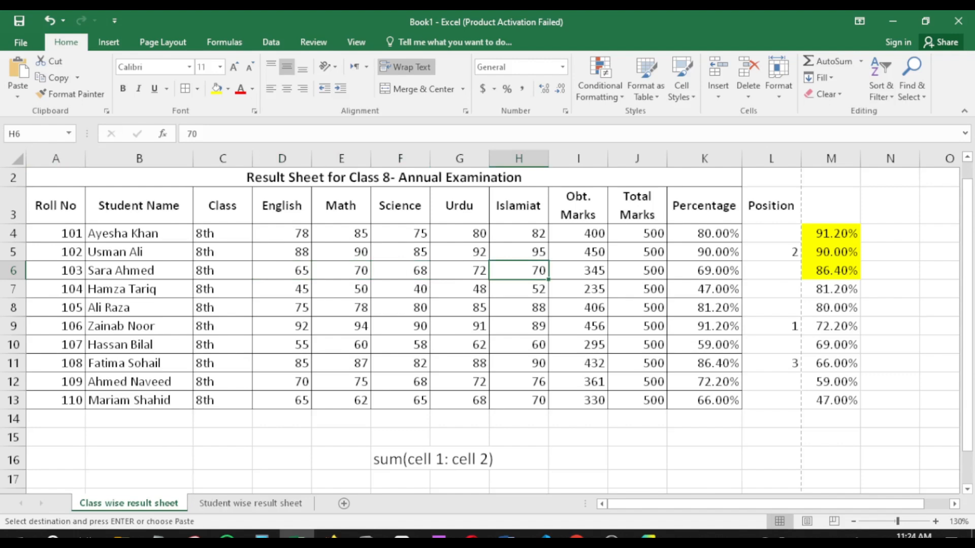
left_click(223, 507)
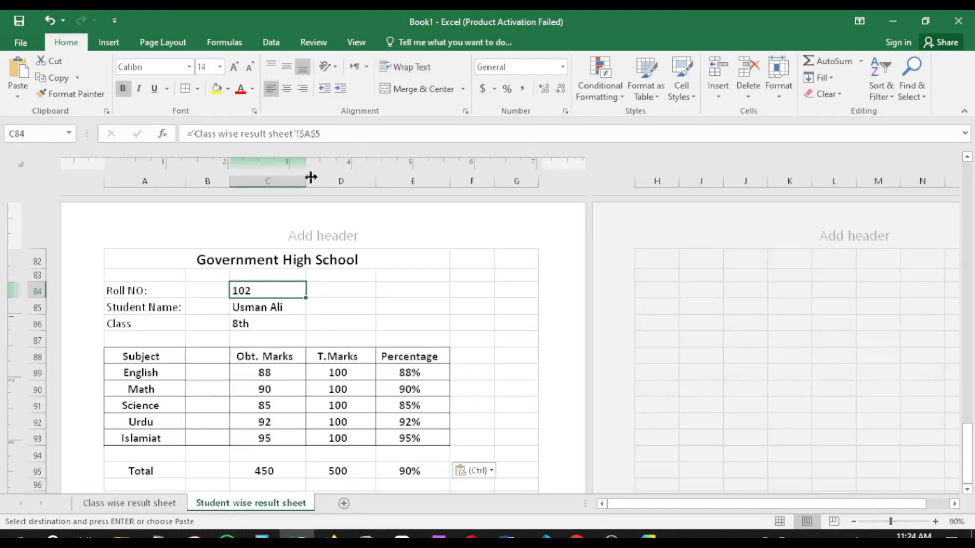
Relink the third card's roll number in C84 to $A$6 and student name in C85 to $B$6
left_click(338, 134)
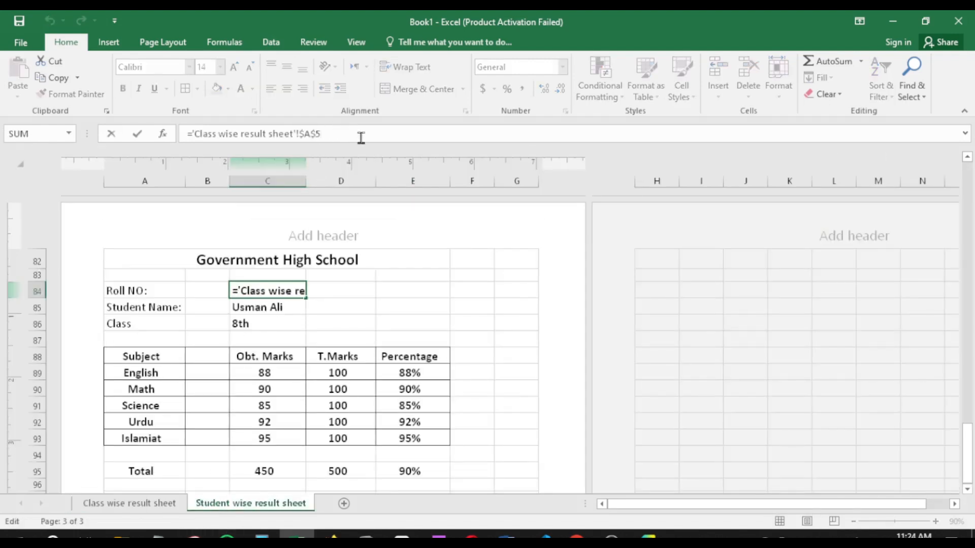
key("BackSpace")
key("Return")
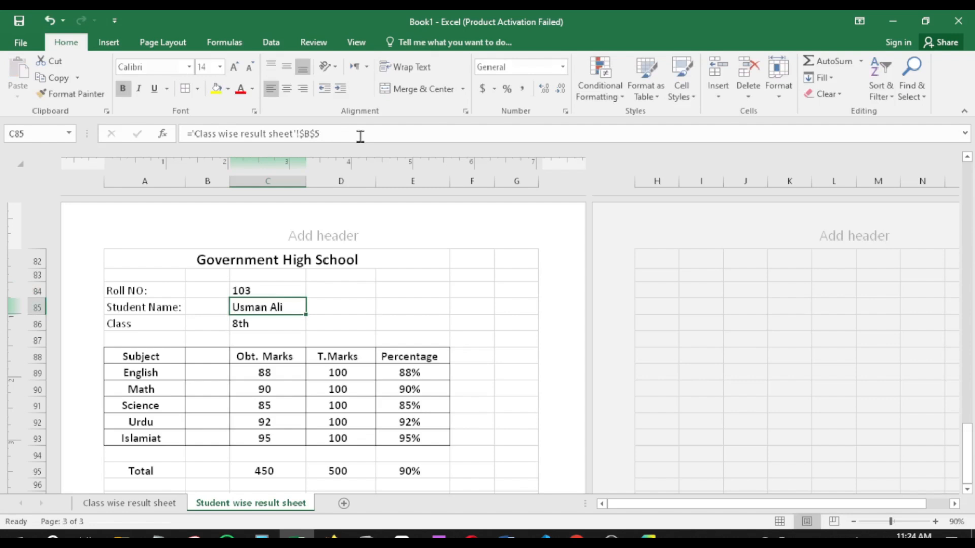
left_click(360, 134)
key("BackSpace")
type("6")
key("Return")
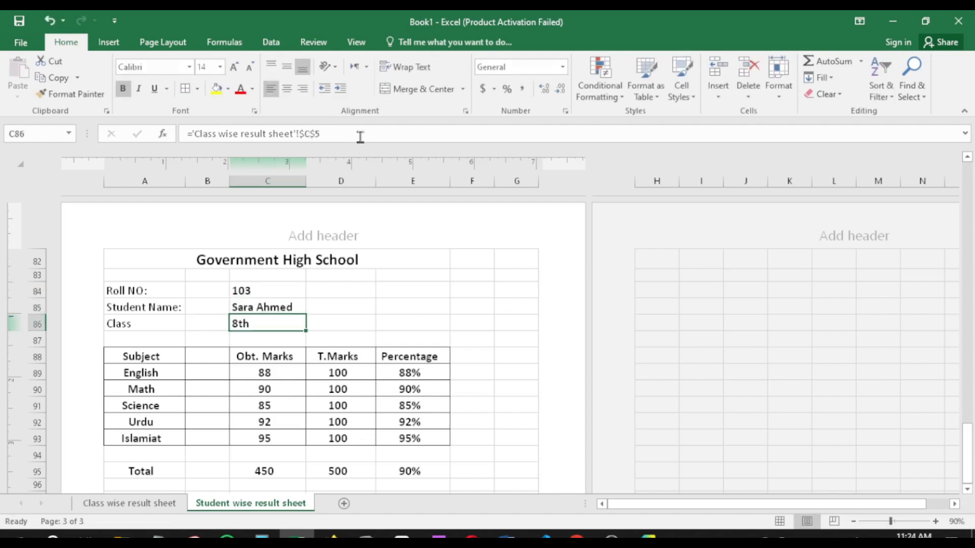
Relink the class in C86 to $C$6 and the obtained English marks in C89 to $D$6
left_click(361, 133)
key("BackSpace")
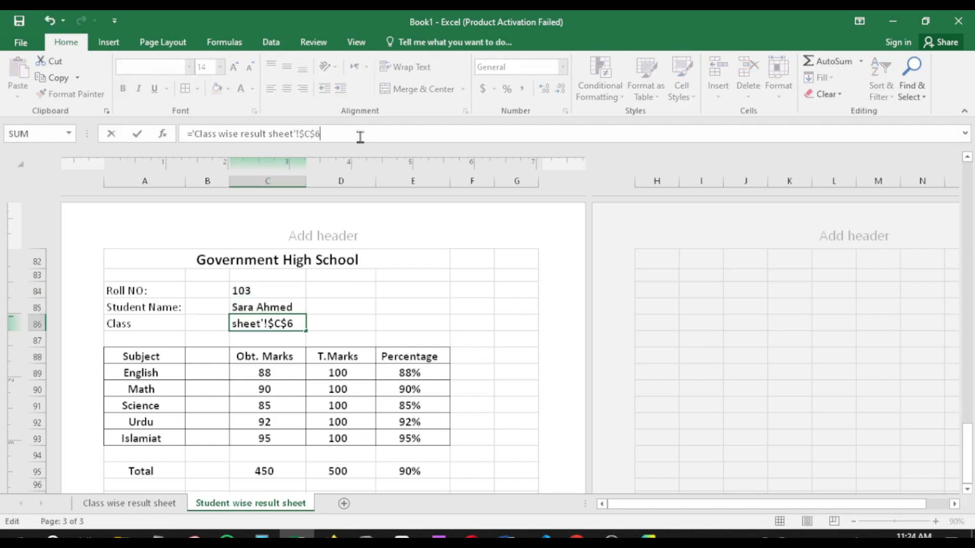
type("6")
key("Return")
left_click(277, 375)
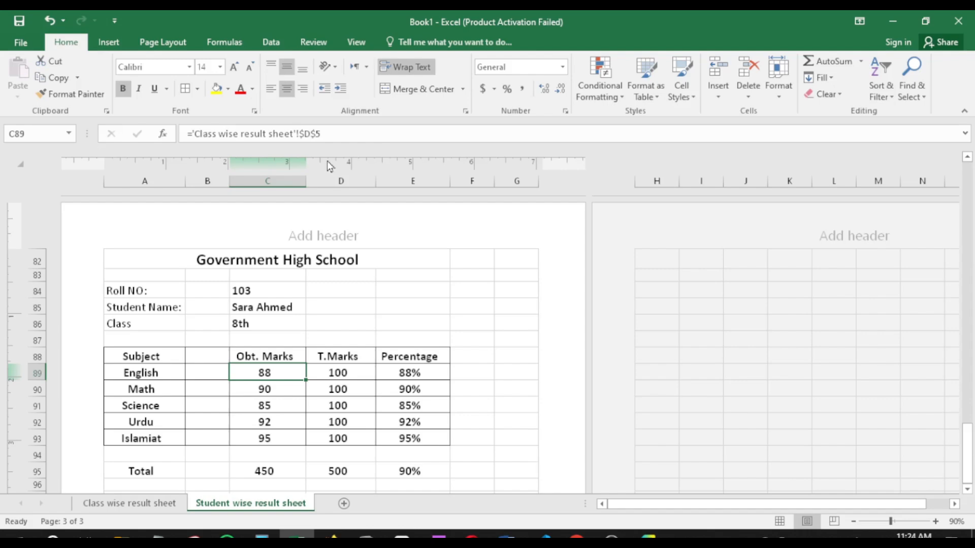
left_click(364, 133)
key("BackSpace")
type("6")
key("Return")
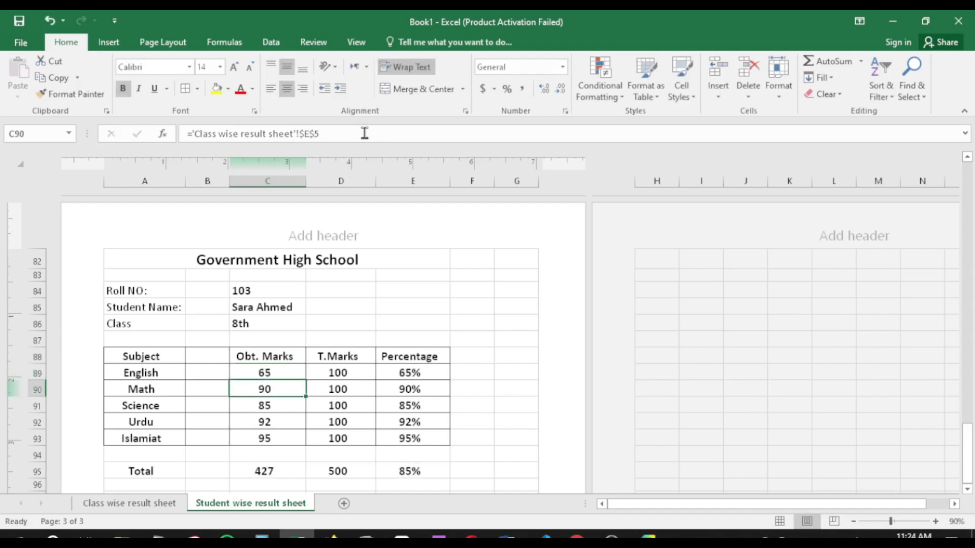
Relink the obtained marks for Math in C90 to $E$6 and for Science in C91 to $F$6
left_click(363, 133)
key("BackSpace")
key("Return")
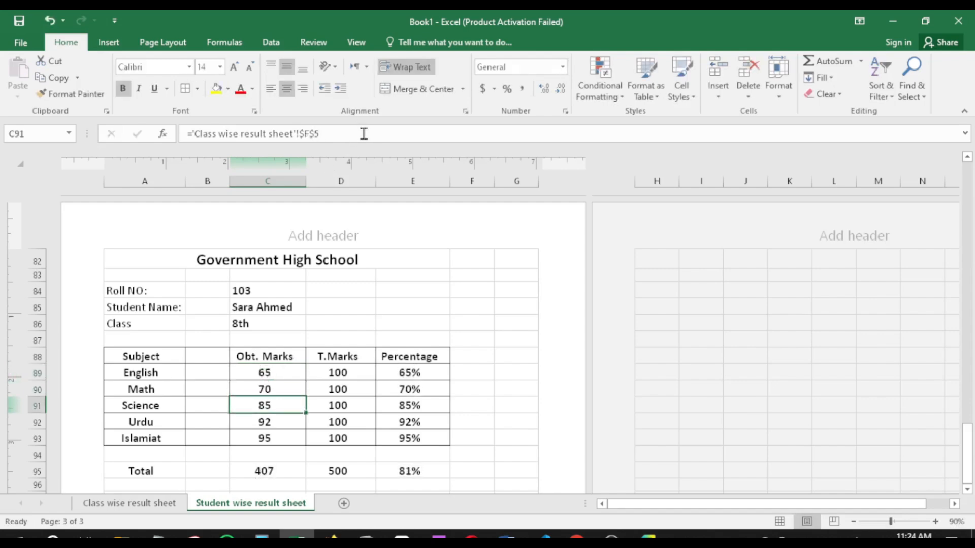
left_click(363, 133)
key("BackSpace")
type("6")
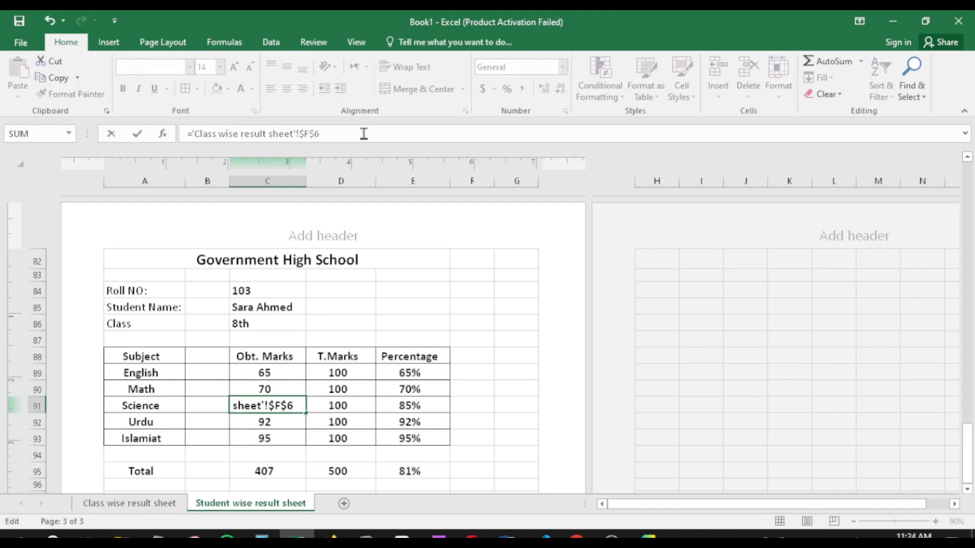
key("Return")
Relink the obtained marks for Urdu in C92 to $G$6 and for Islamiat in C93 to $H$6
left_click(391, 135)
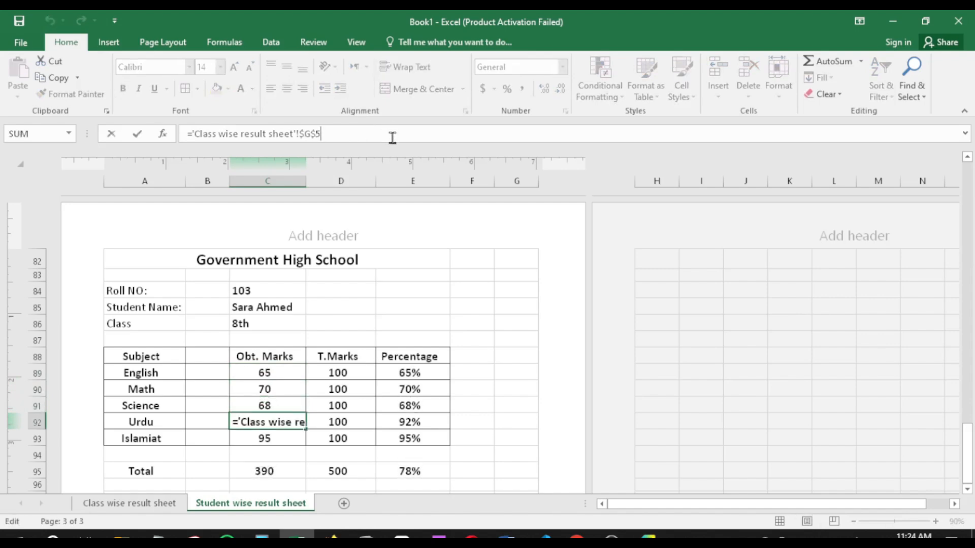
key("BackSpace")
key("Return")
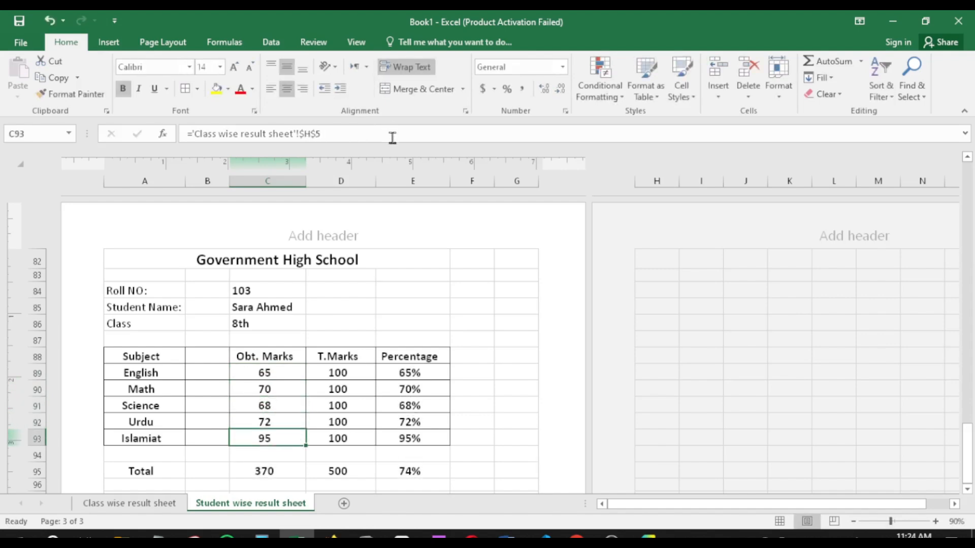
left_click(312, 134)
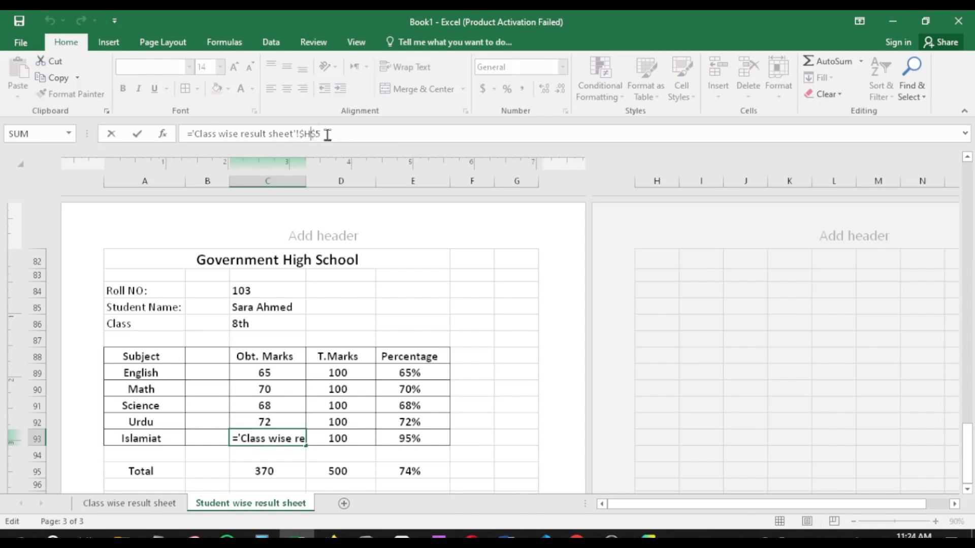
key("BackSpace")
type("6")
key("Return")
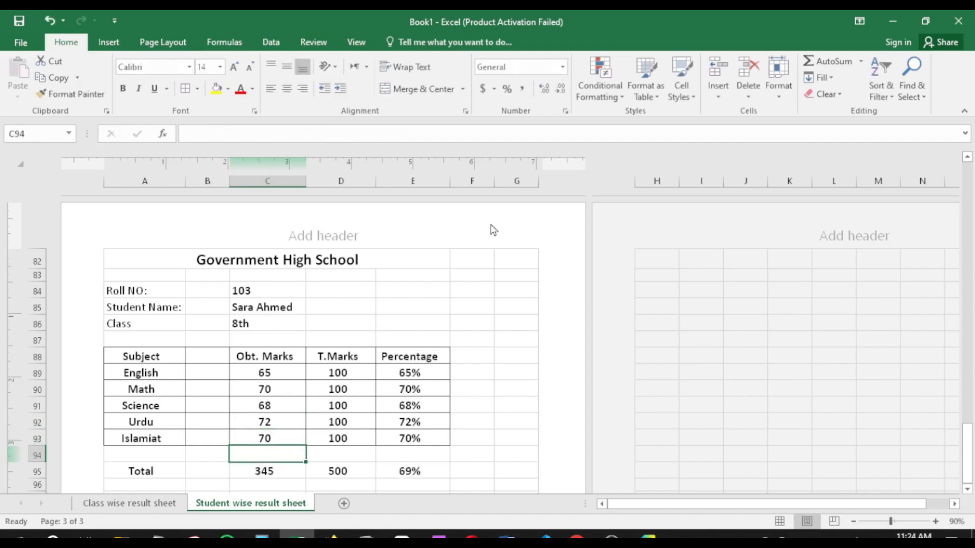
Compare the third student's finished result card with the student's row on the class-wise result sheet
scroll(153, 314, "down", 3)
scroll(159, 344, "up", 3)
key("ctrl+Page_Up")
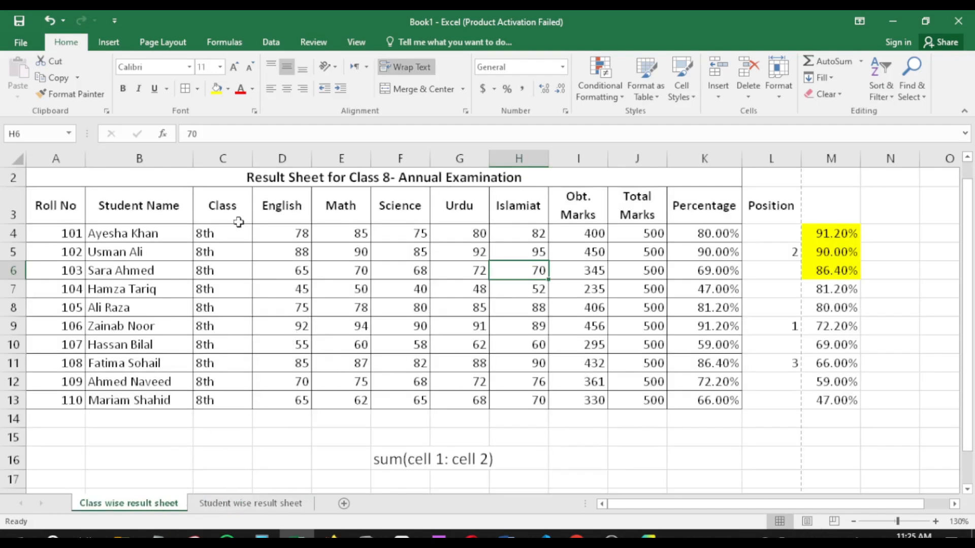
left_click(254, 503)
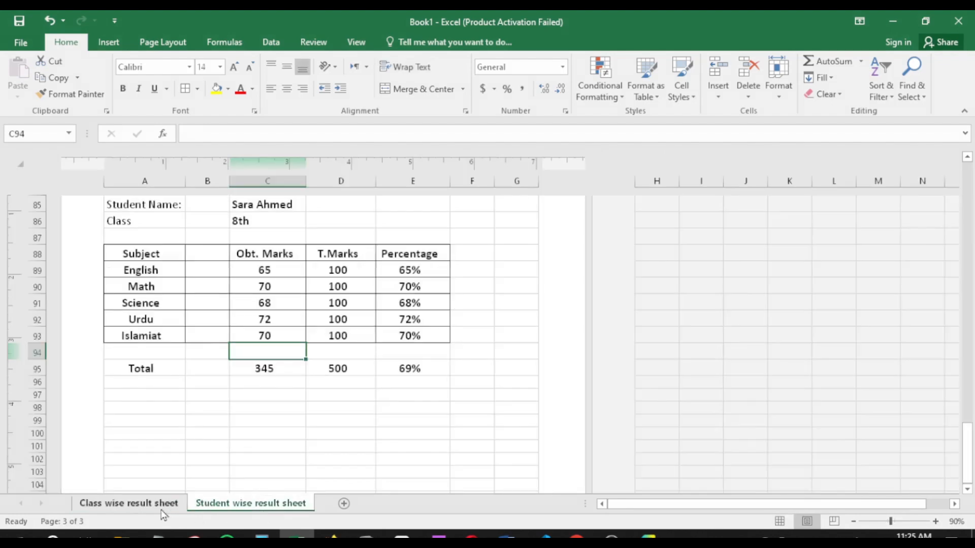
left_click(163, 504)
left_click(23, 43)
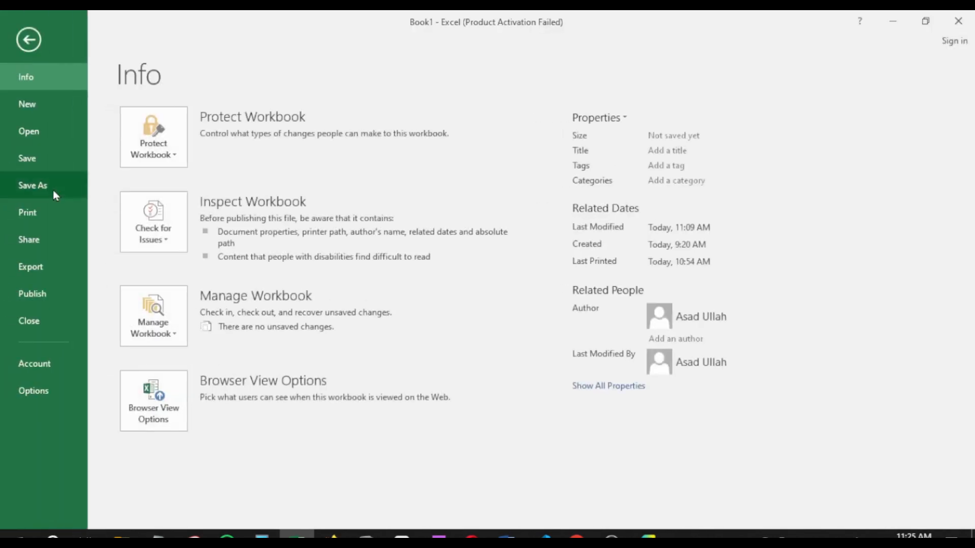
left_click(53, 189)
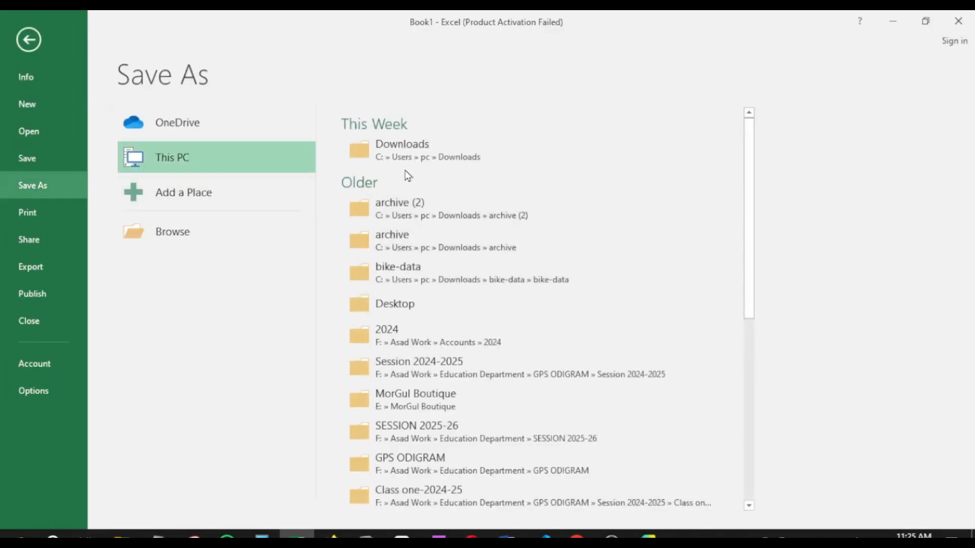
left_click(29, 40)
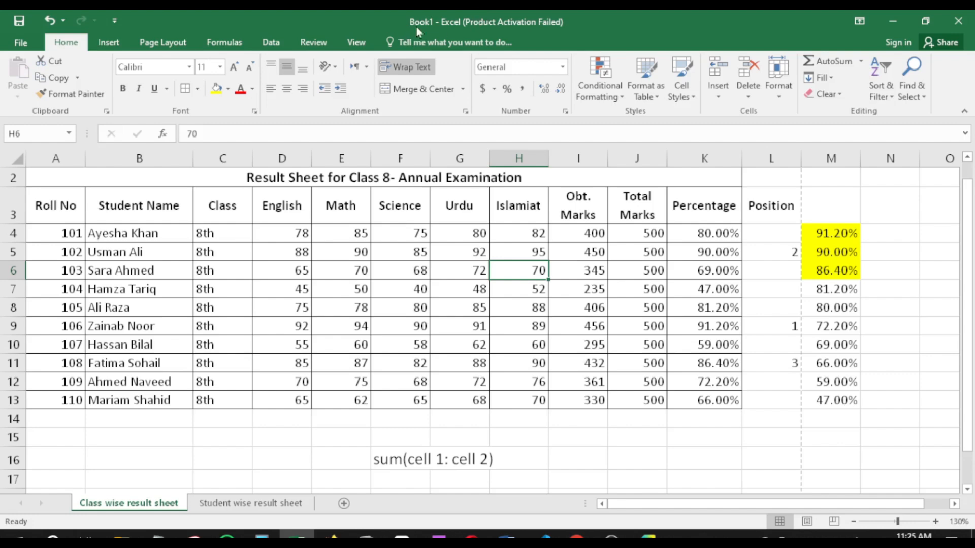
Save the workbook to the Desktop under the file name "class 8 result"
left_click(20, 23)
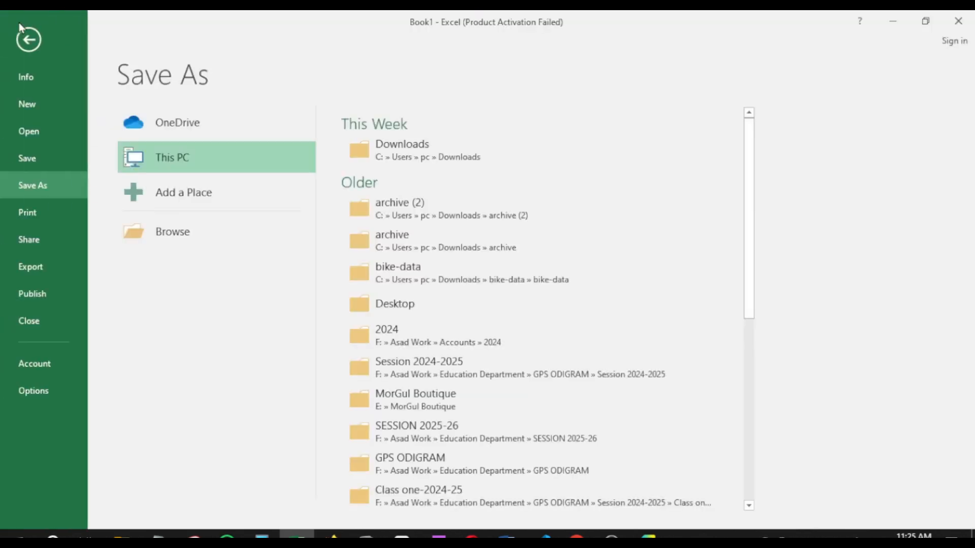
left_click(220, 241)
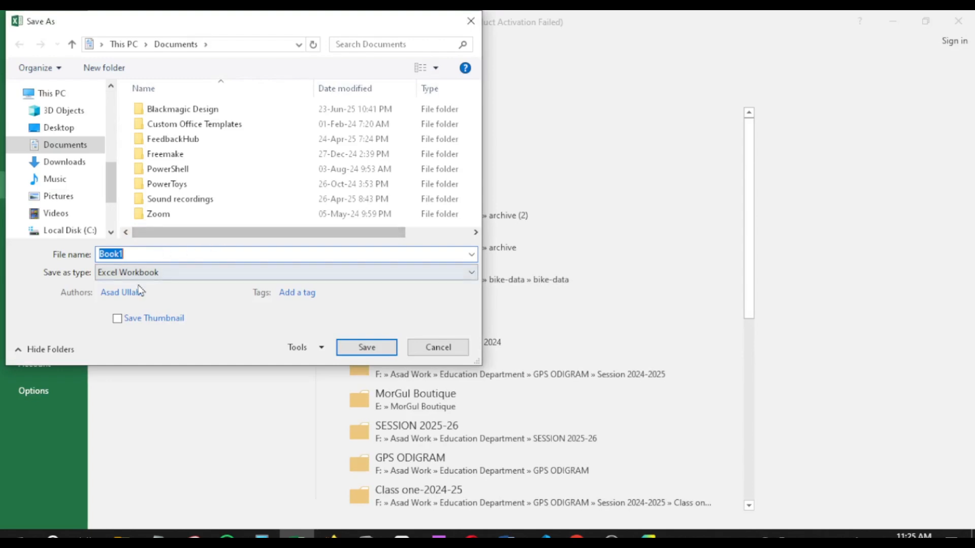
left_click(65, 128)
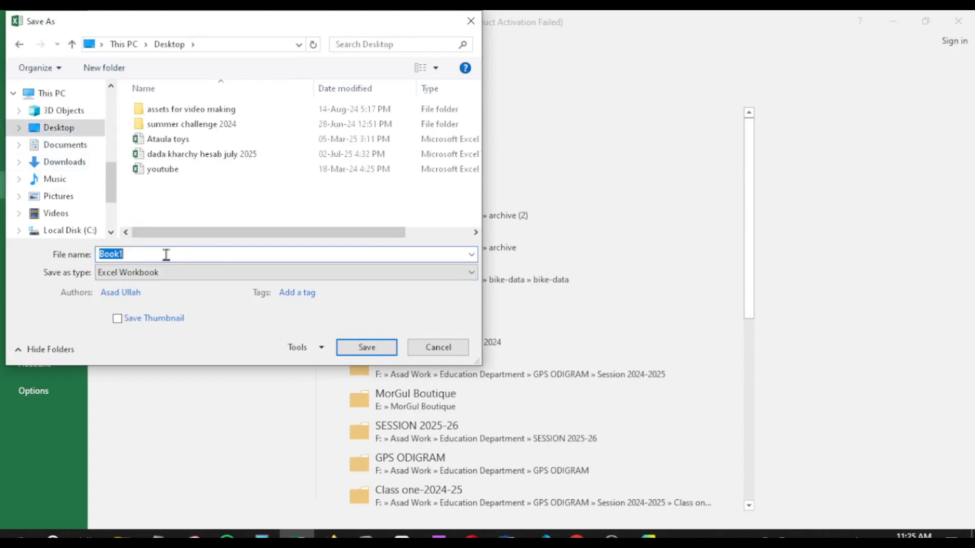
type("class 8 result")
key("Return")
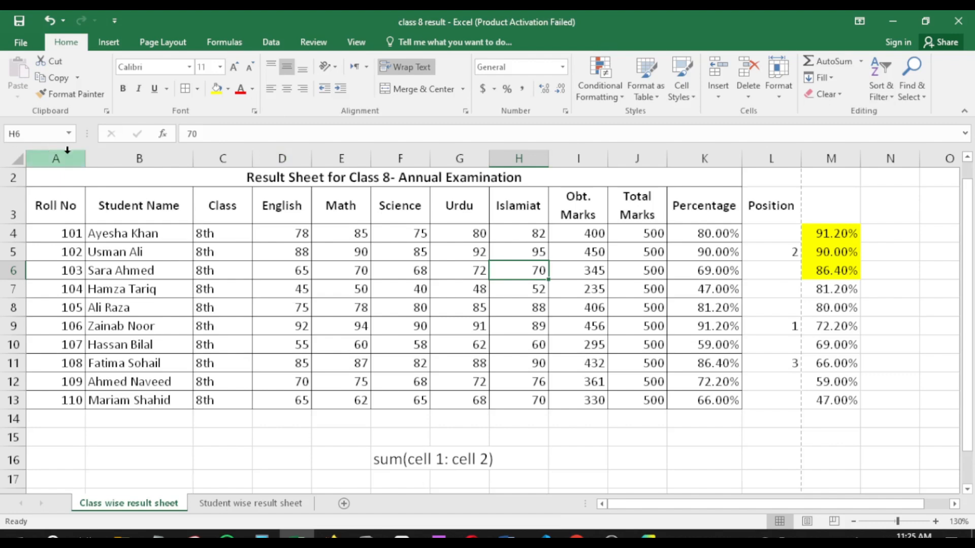
Save a copy of the workbook on the Desktop under the file name "class 9 result"
left_click(19, 43)
left_click(69, 189)
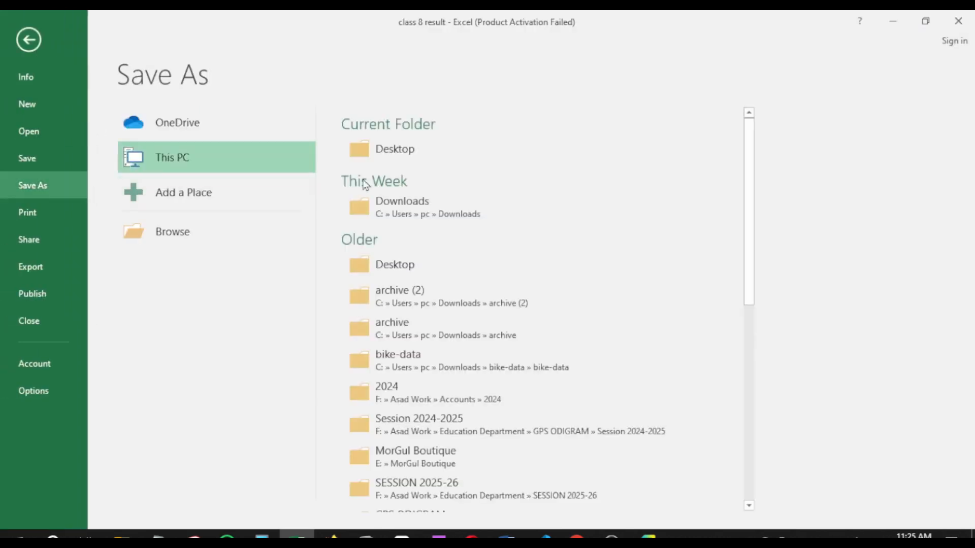
left_click(407, 153)
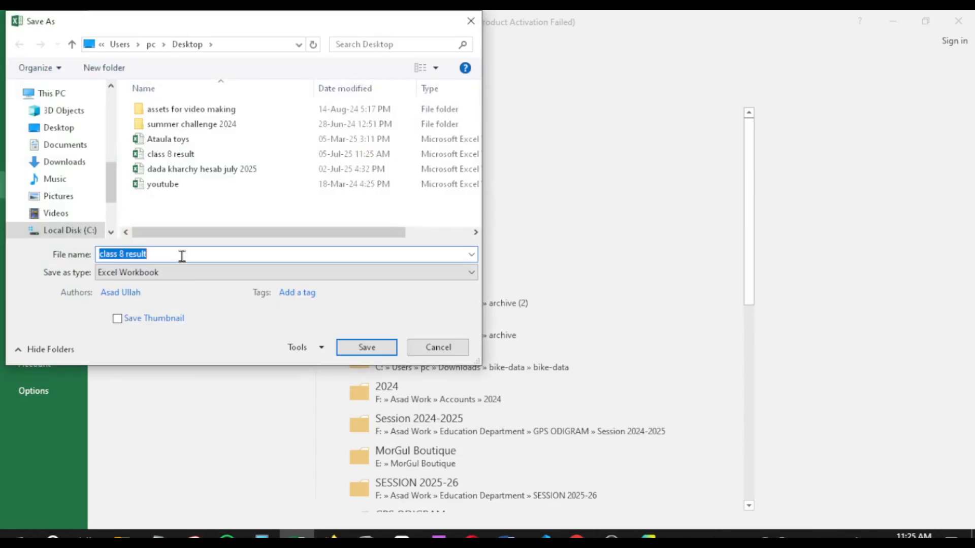
left_click(193, 260)
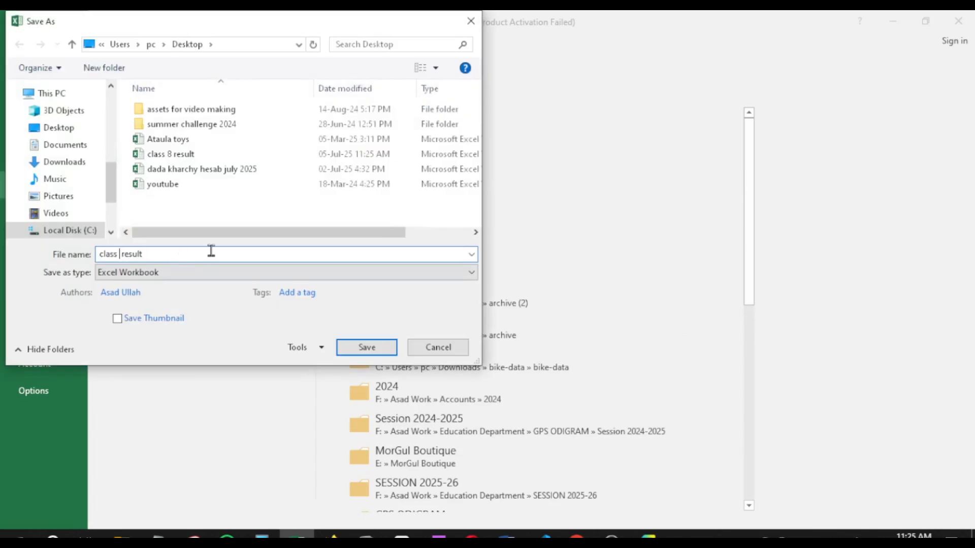
type("9")
key("Return")
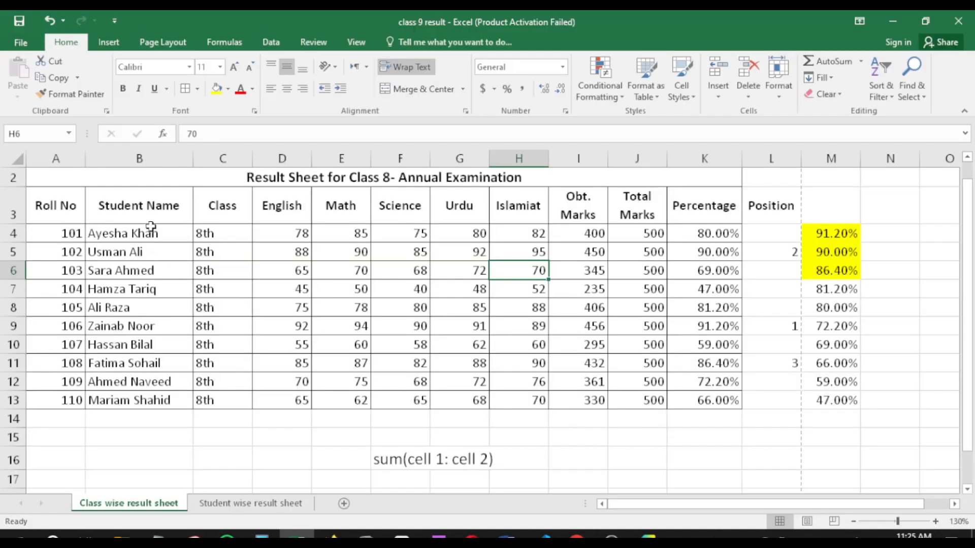
Look over the student names on the class-wise sheet and the third result card in the class 9 copy
left_click(151, 226)
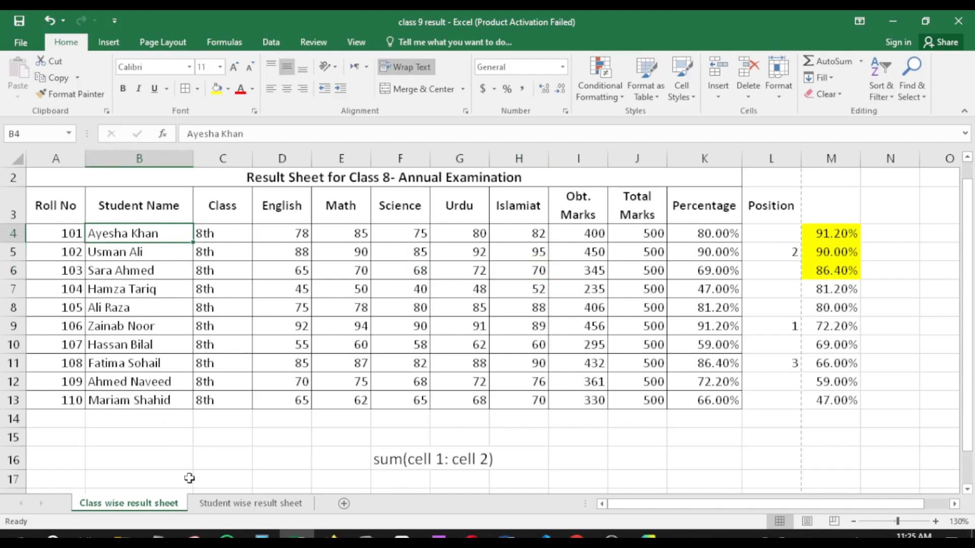
left_click(248, 504)
scroll(237, 320, "up", 2)
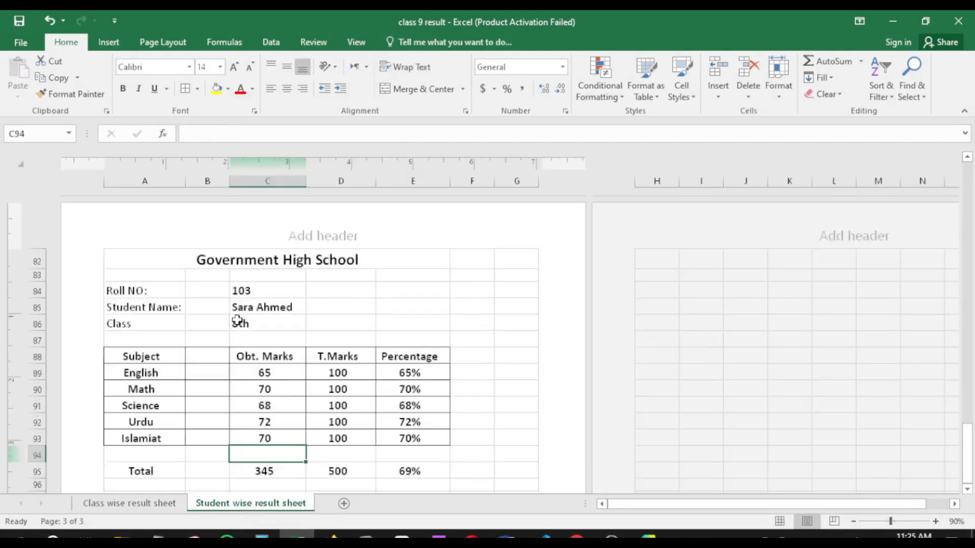
Review the class entry and the obtained marks, total marks and percentage formulas on the class-wise result sheet
scroll(226, 333, "up", 2)
scroll(223, 389, "down", 2)
scroll(270, 358, "up", 12)
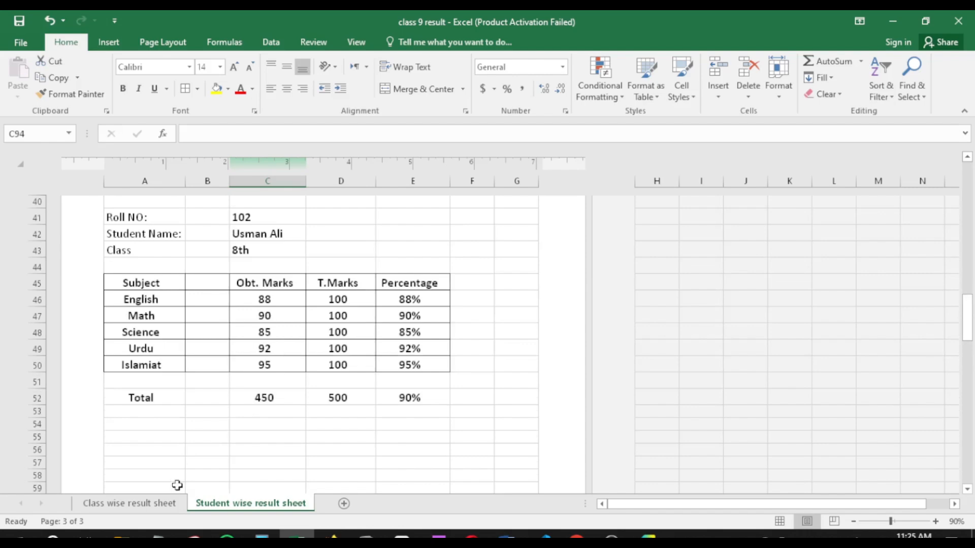
left_click(127, 503)
left_click(205, 233)
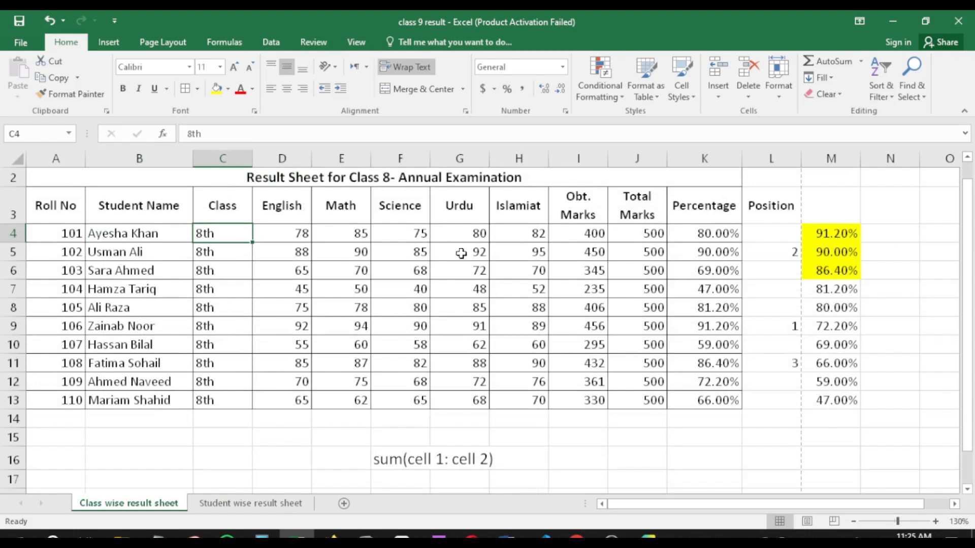
left_click(583, 235)
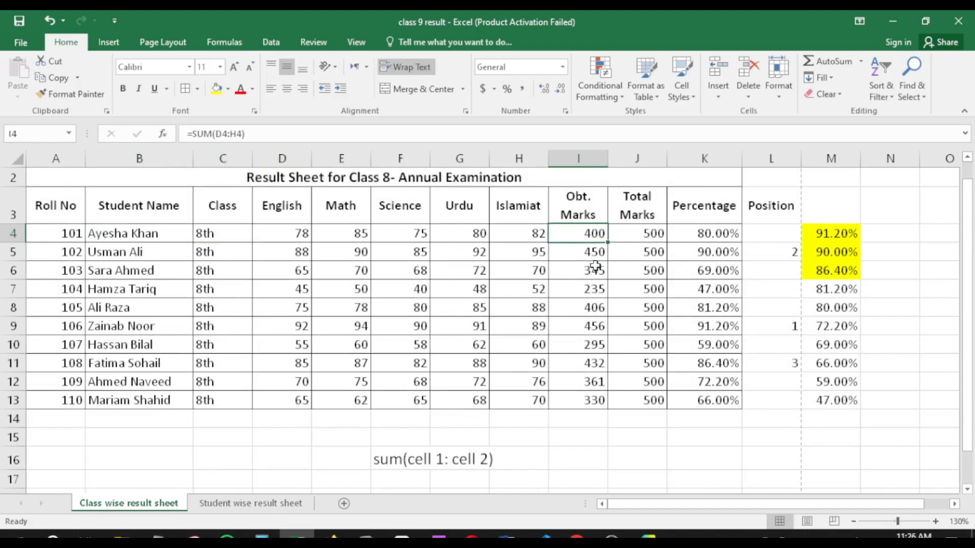
left_click(658, 236)
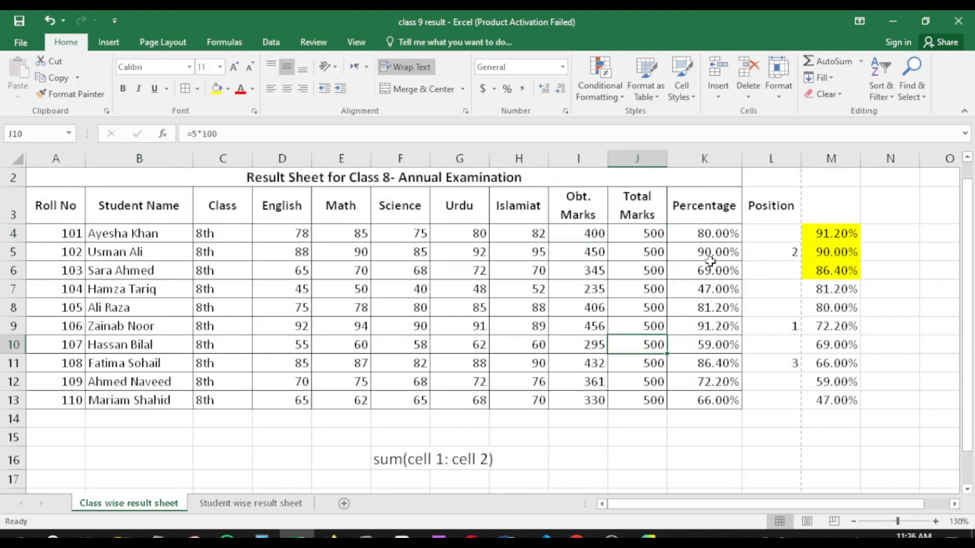
left_click(712, 235)
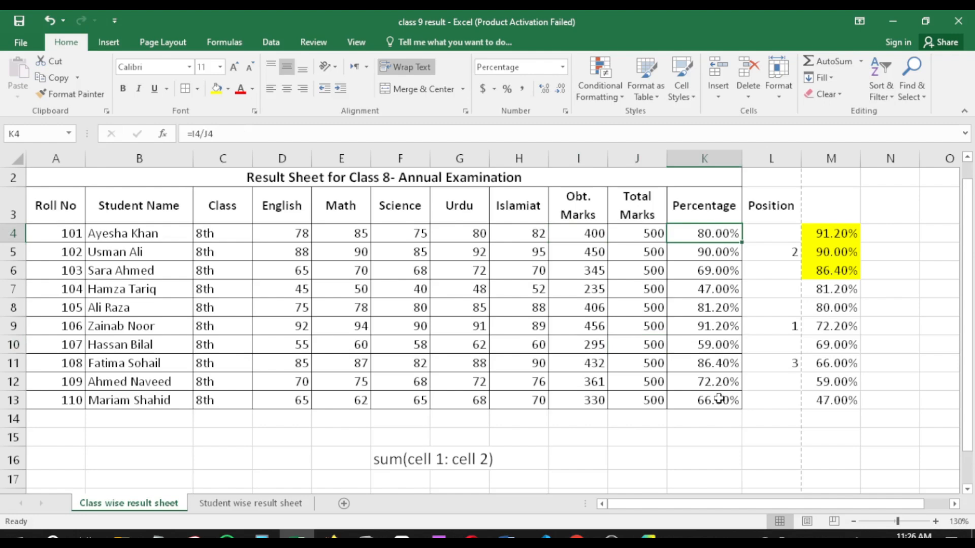
Inspect the linked subject marks on the second student's result card and open the Urdu marks formula in C49
left_click(260, 510)
scroll(245, 337, "down", 1)
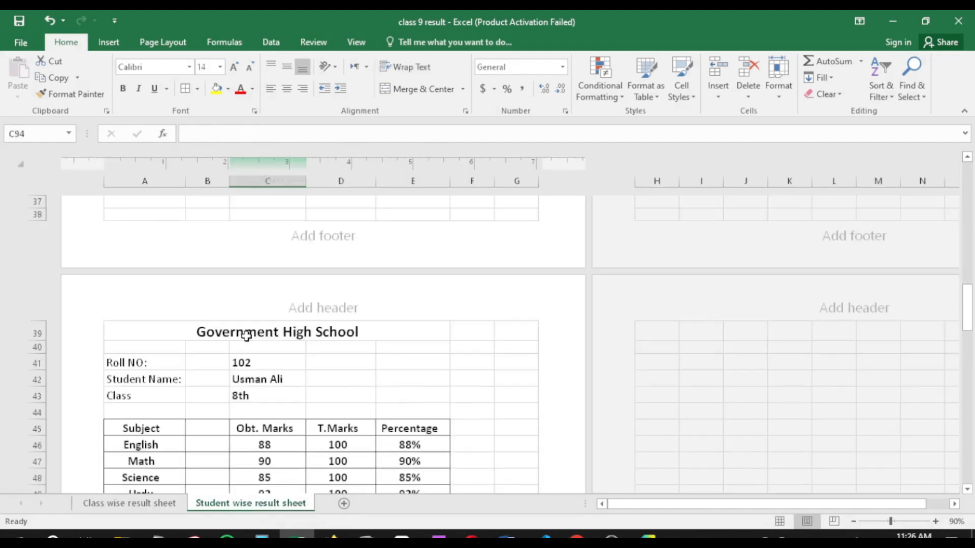
scroll(362, 397, "down", 1)
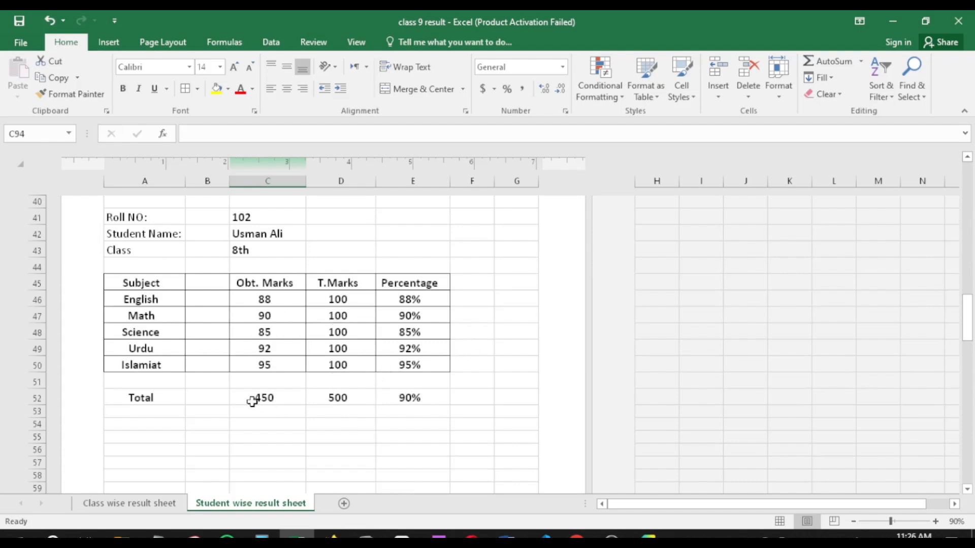
left_click(268, 300)
left_click(278, 315)
left_click(285, 350)
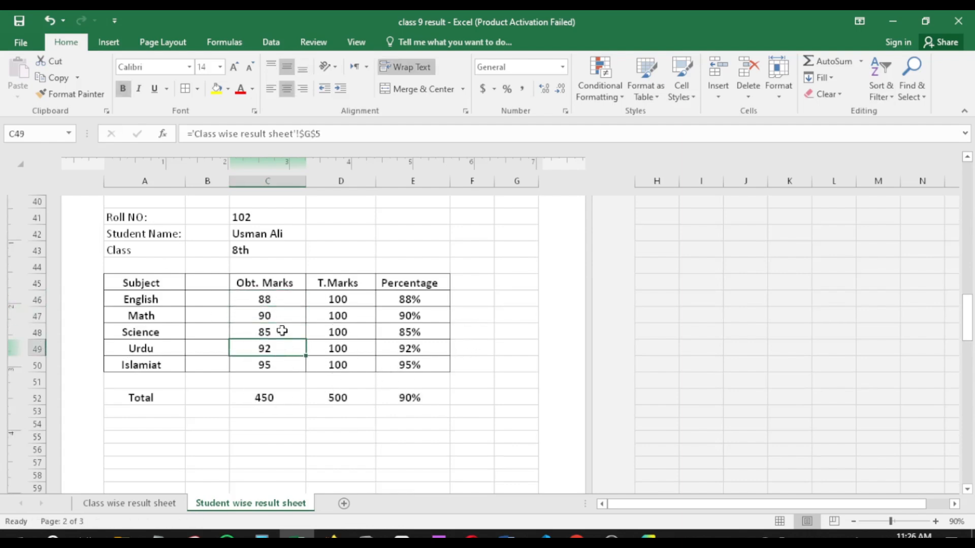
left_click(345, 131)
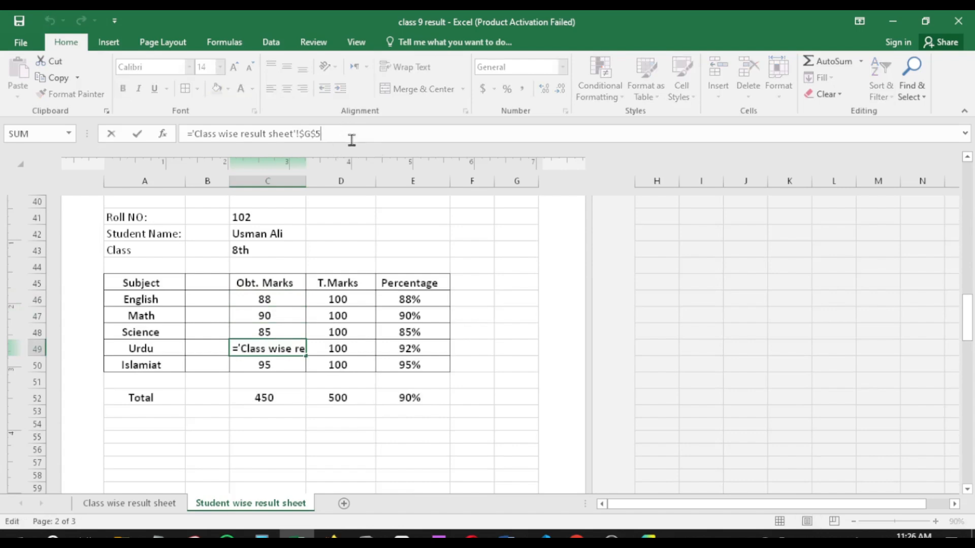